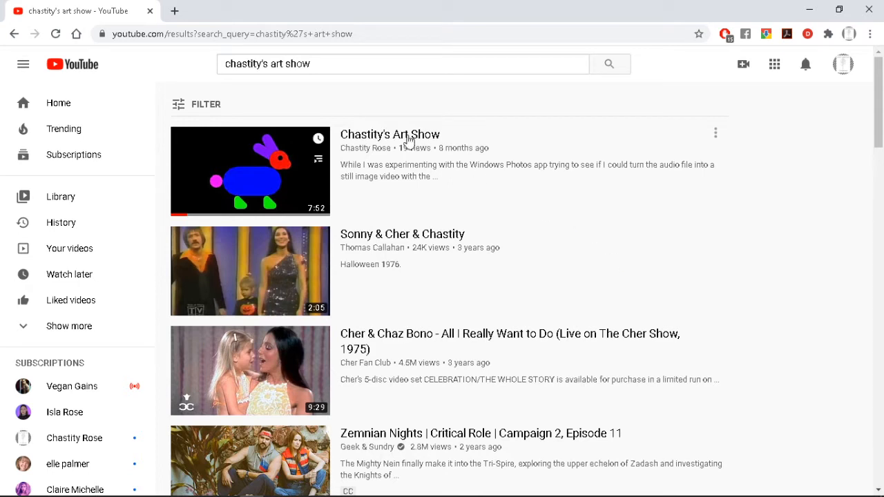
Watch part of the first video search result, read its full description and close the browser
left_click(366, 138)
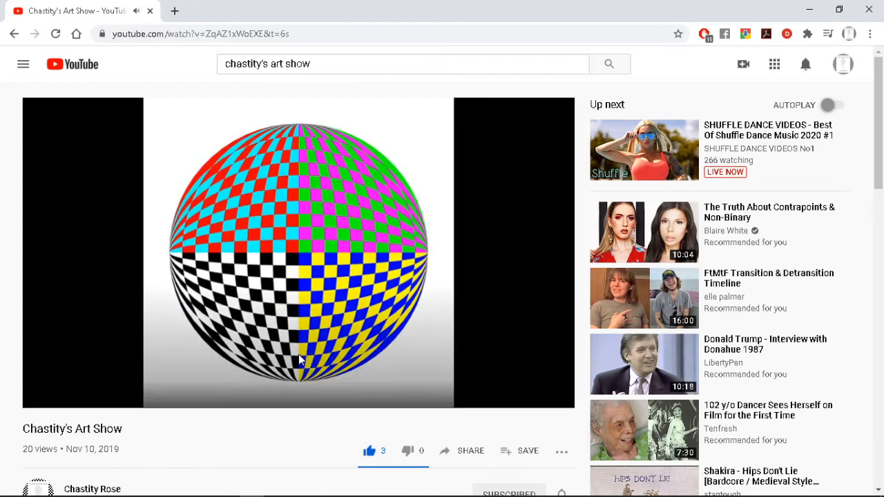
left_click(113, 319)
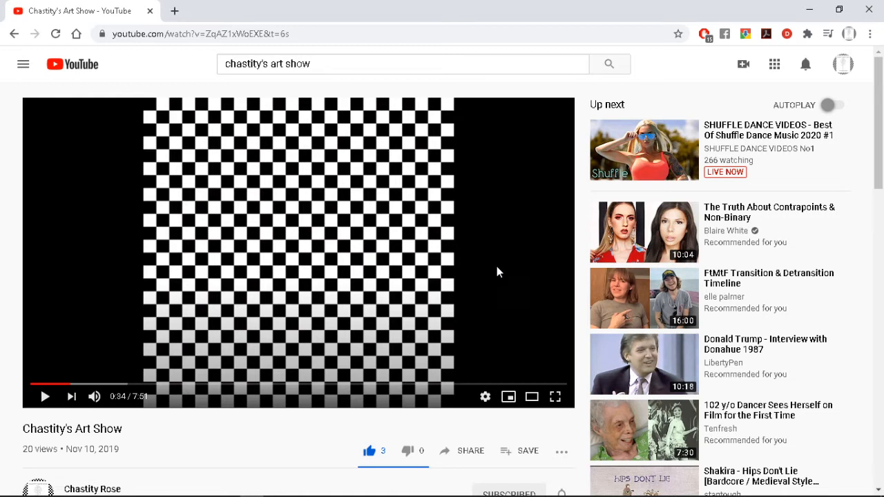
scroll(501, 270, "down", 5)
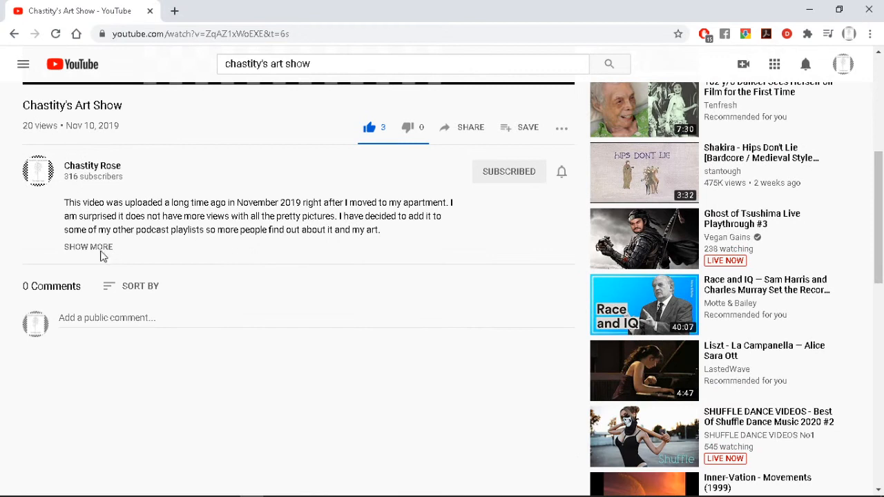
left_click(97, 249)
scroll(449, 261, "down", 1)
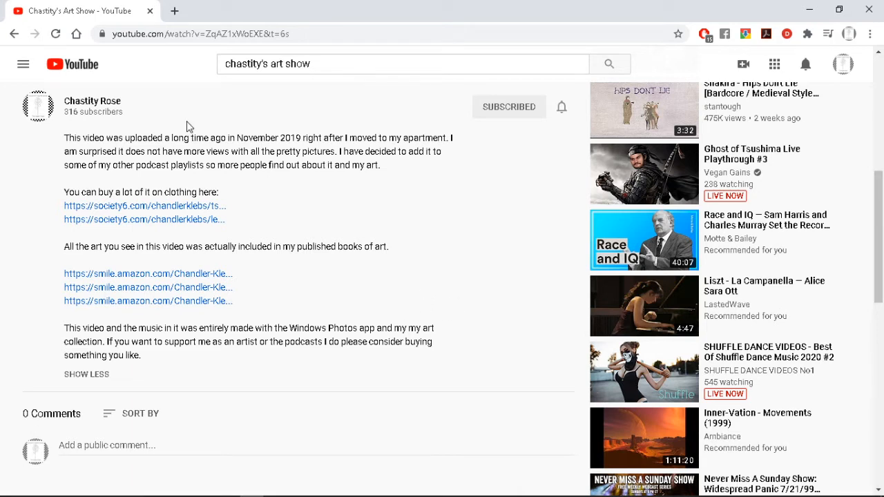
left_click(151, 11)
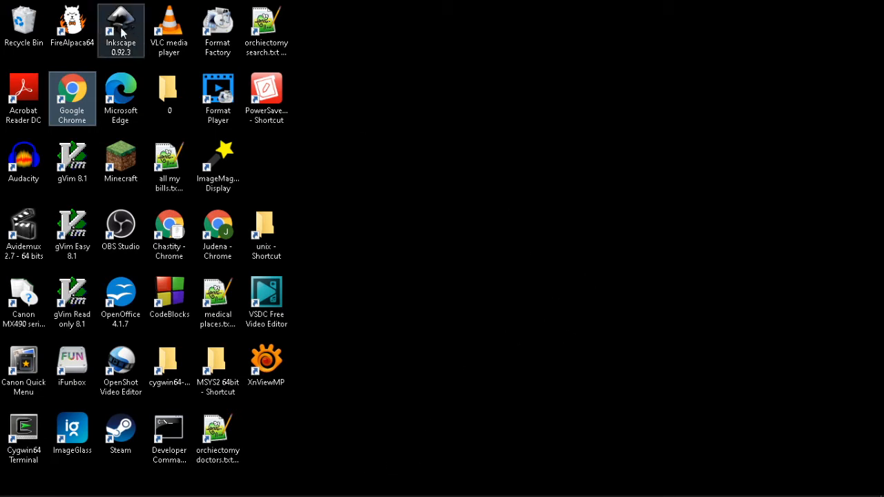
Delete both JPG files from the desktop folder 0 and close the folder
double_click(172, 117)
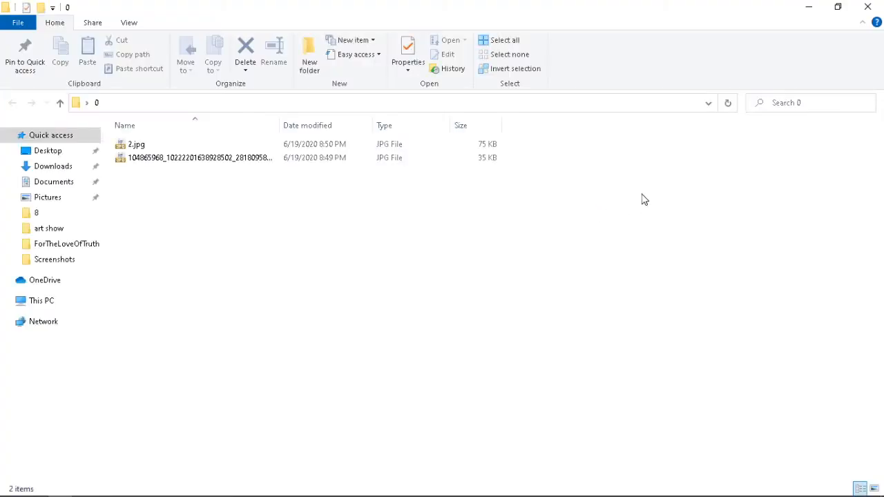
left_click(224, 151)
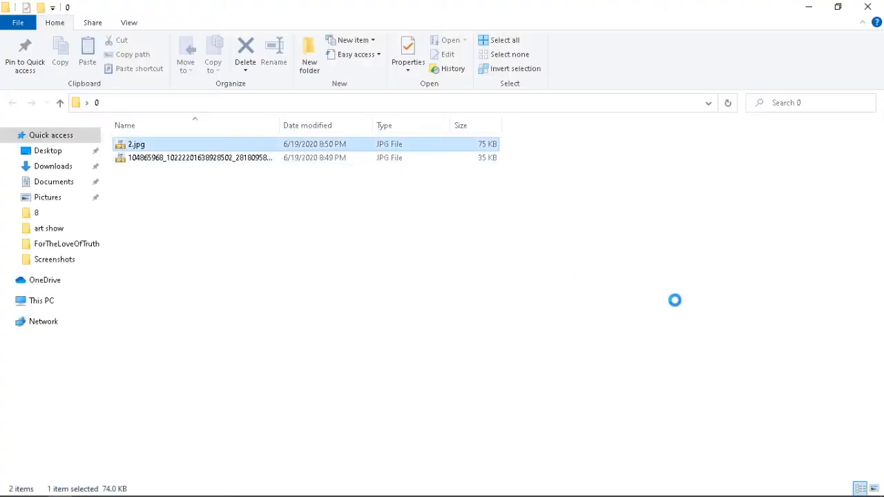
key("Delete")
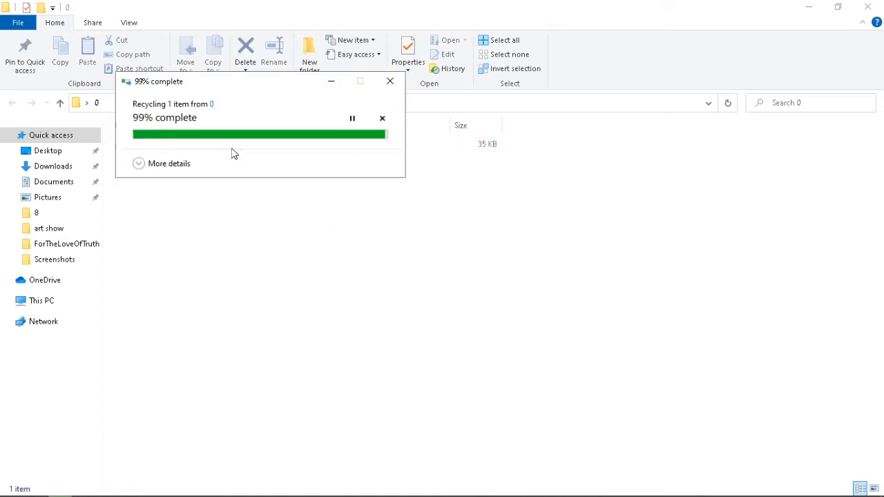
left_click(209, 152)
key("Delete")
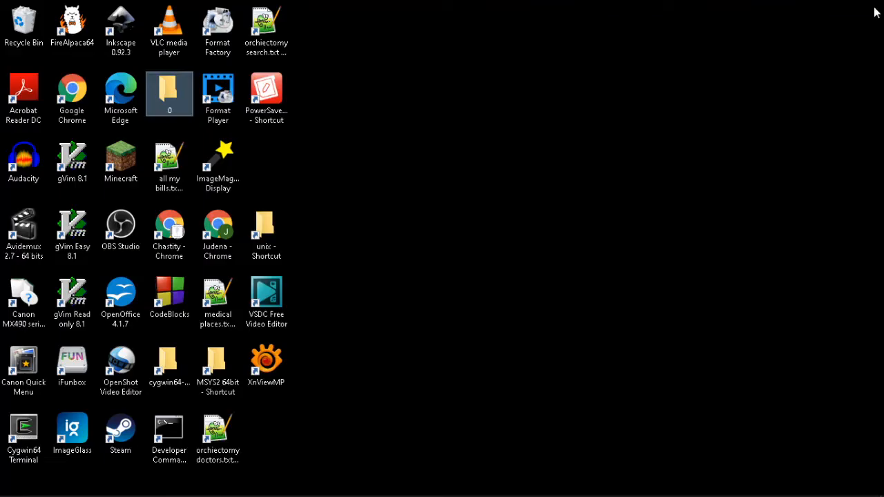
left_click(868, 7)
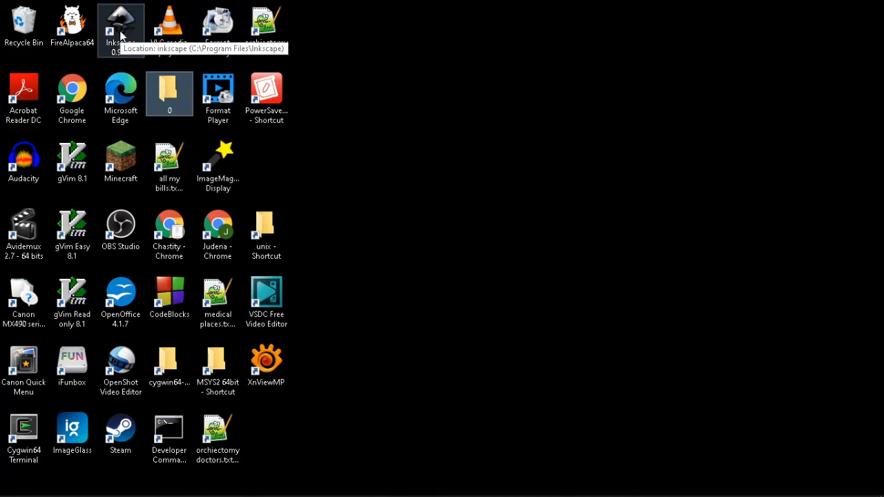
left_click(229, 487)
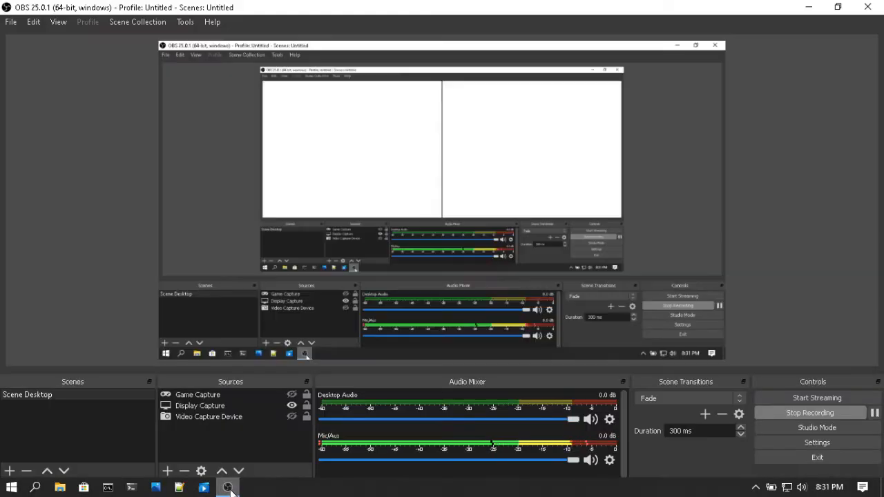
left_click(229, 488)
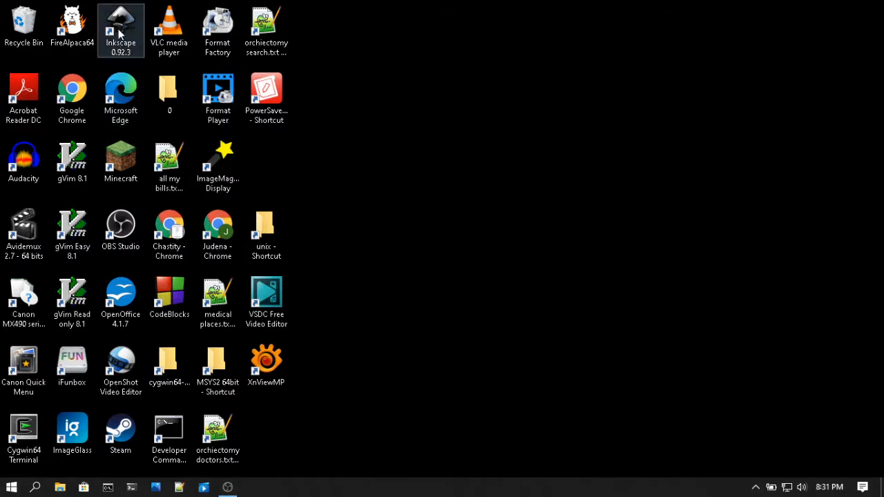
left_click(232, 488)
left_click(230, 488)
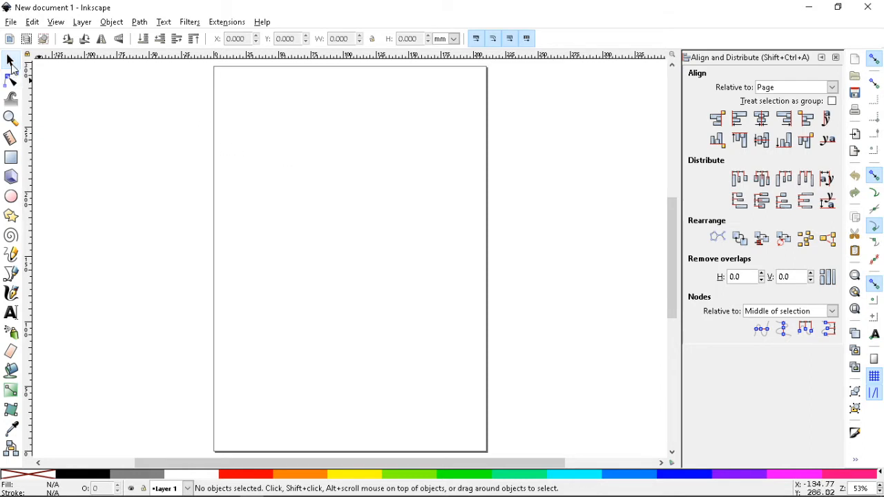
Open the document properties in Inkscape and switch the custom page size units to px
left_click(10, 22)
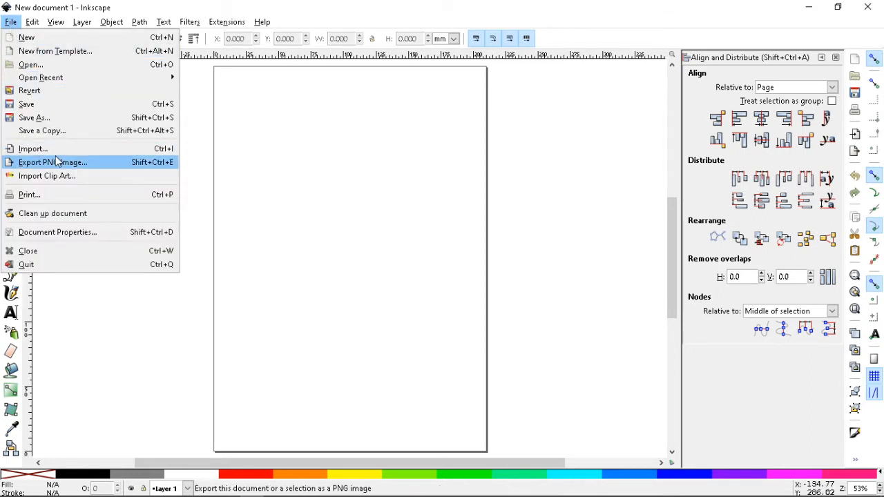
left_click(192, 151)
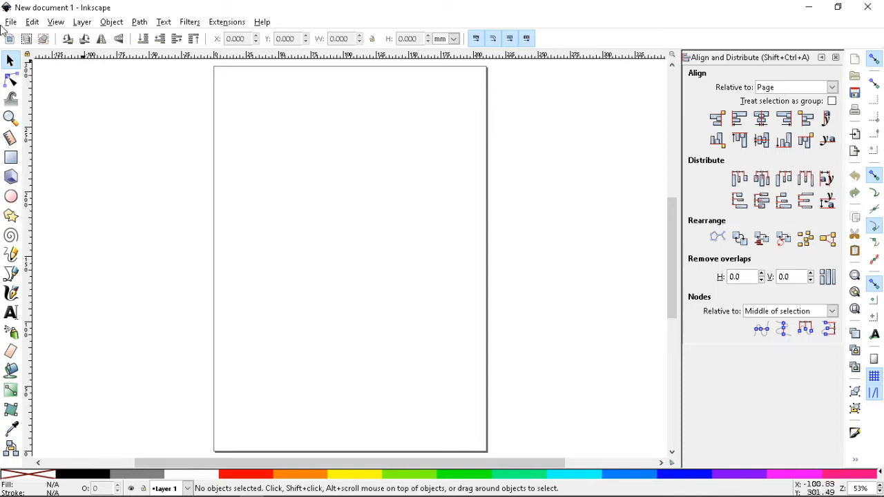
left_click(10, 22)
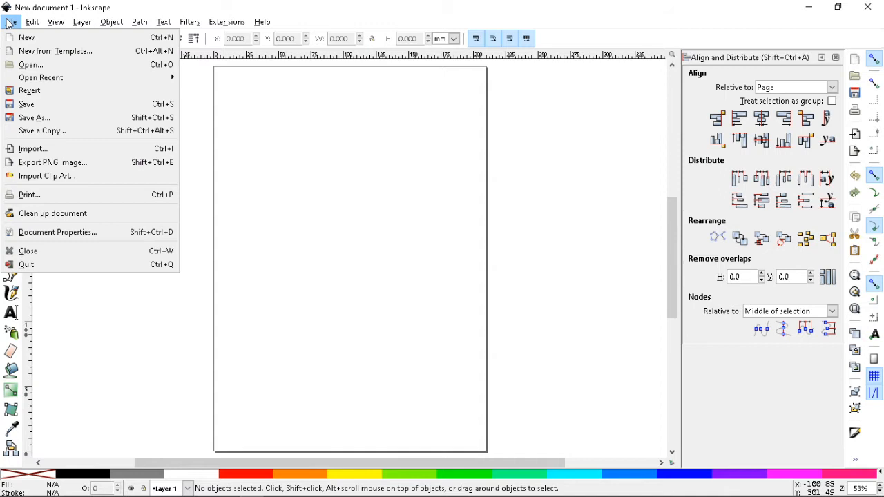
left_click(101, 233)
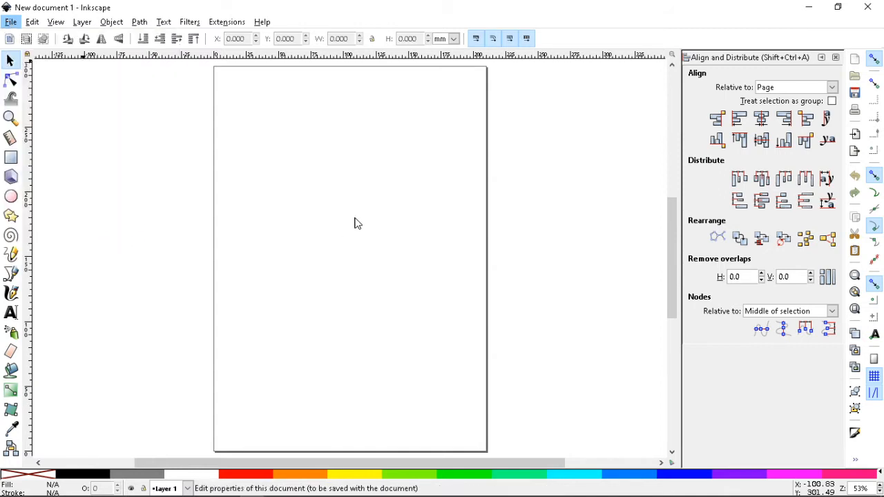
left_click_drag(777, 114, 622, 110)
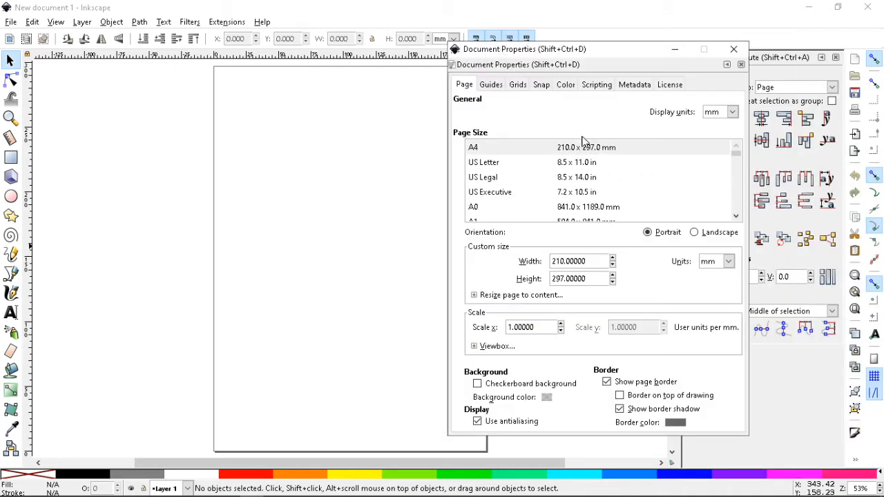
left_click(729, 262)
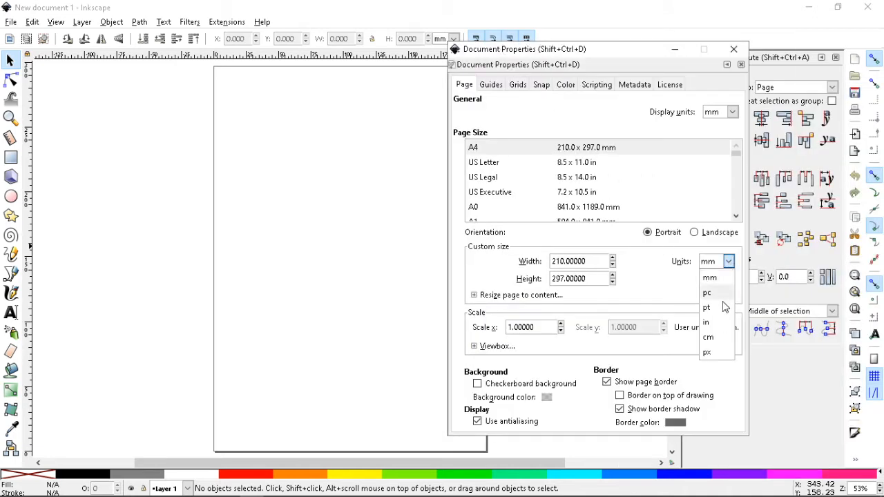
left_click(712, 353)
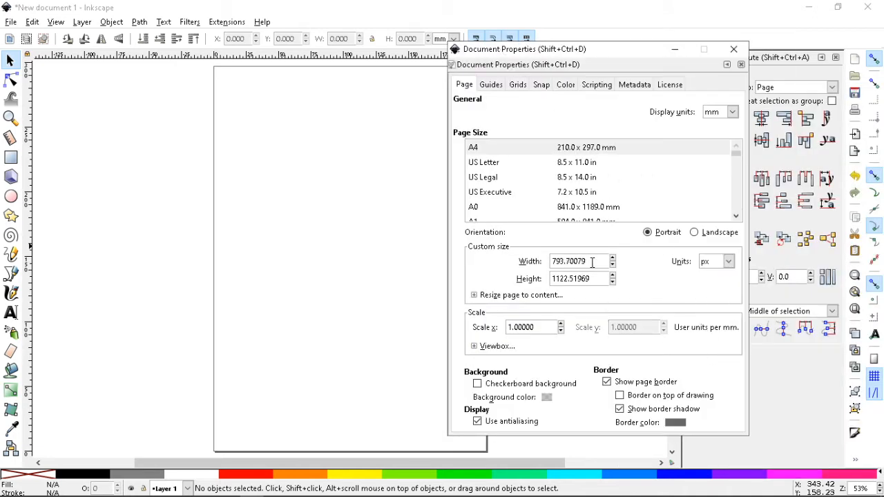
Set the custom page width and height to 720 px each
left_click_drag(591, 262, 504, 259)
type("720")
key("Tab")
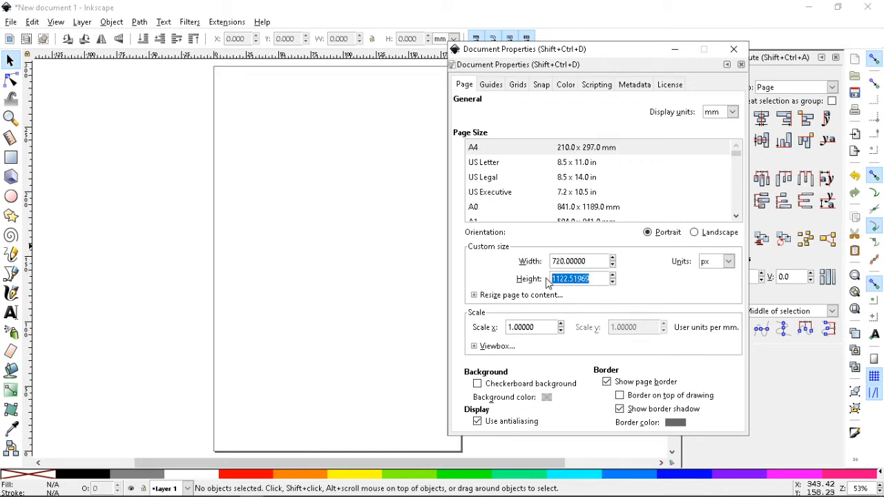
type("720")
key("Tab")
Turn off the page border's shadow while keeping the page border shown
left_click_drag(532, 50, 607, 49)
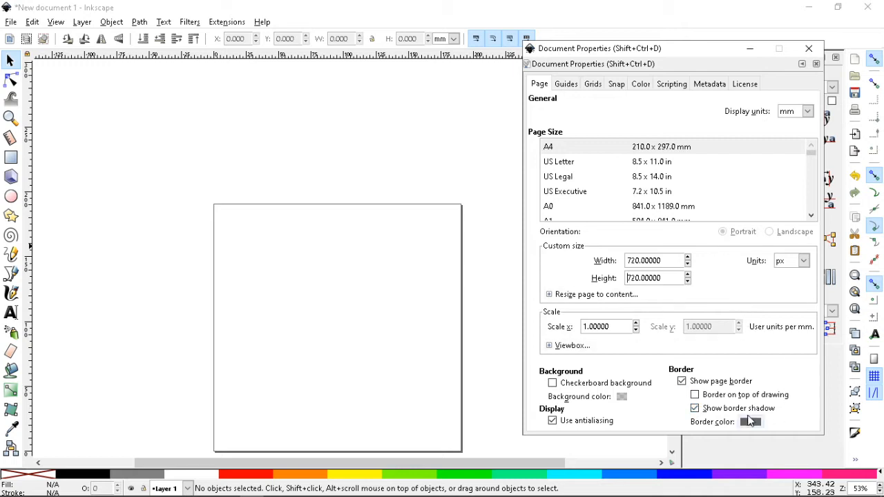
left_click(682, 382)
left_click(683, 382)
left_click(695, 410)
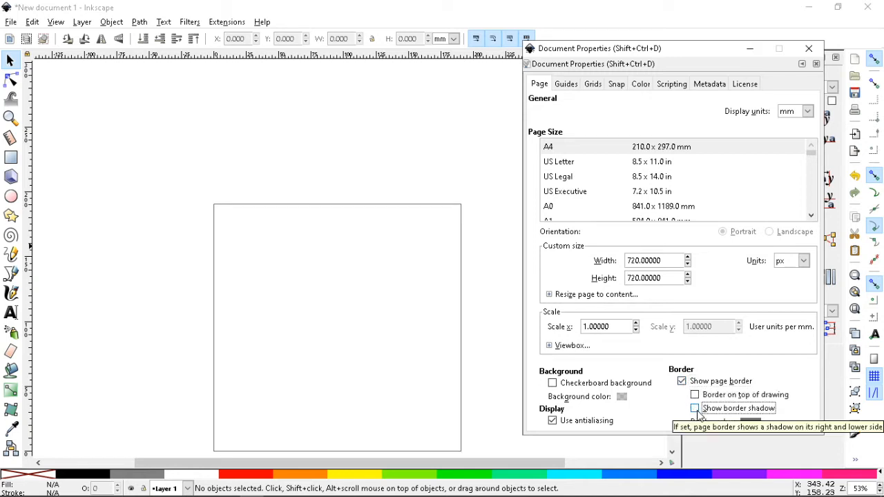
Make the white background fully opaque with alpha 255, enable the checkerboard background option and close the document properties
left_click(553, 384)
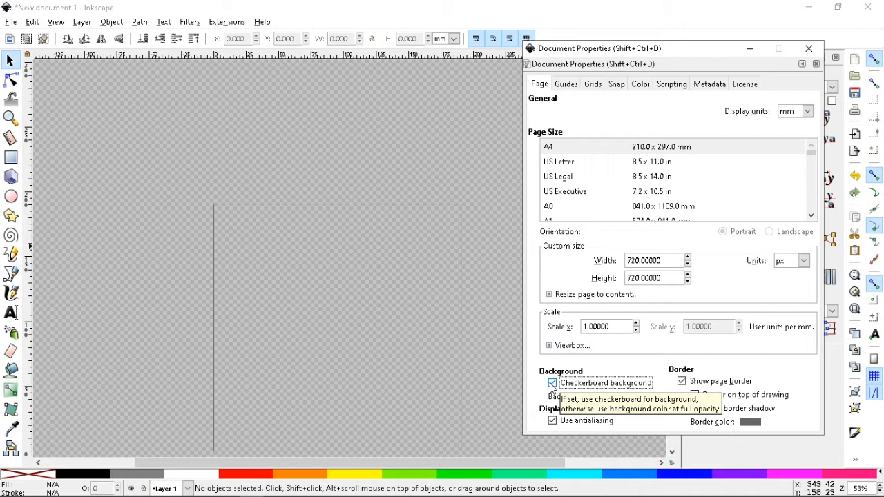
left_click(552, 385)
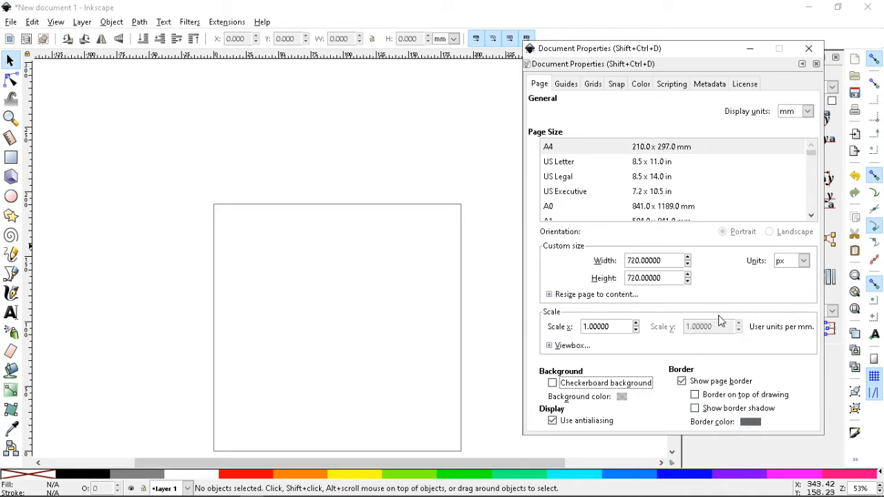
left_click(622, 397)
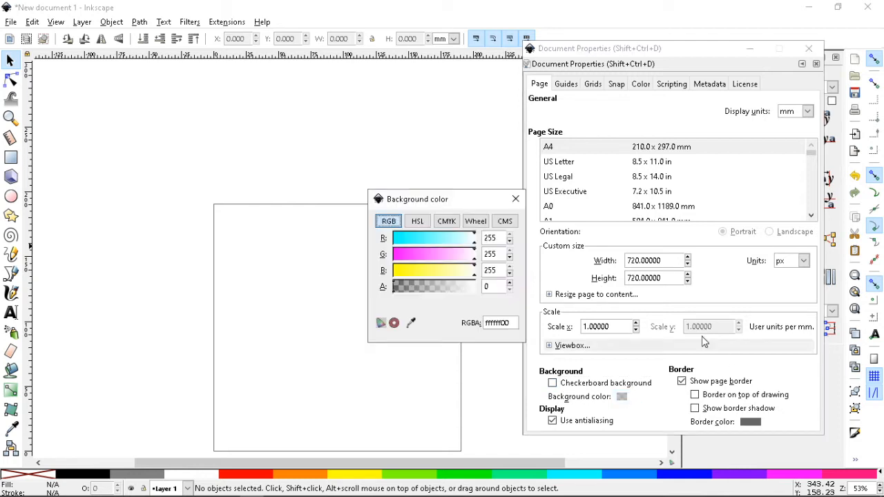
left_click_drag(436, 289, 476, 289)
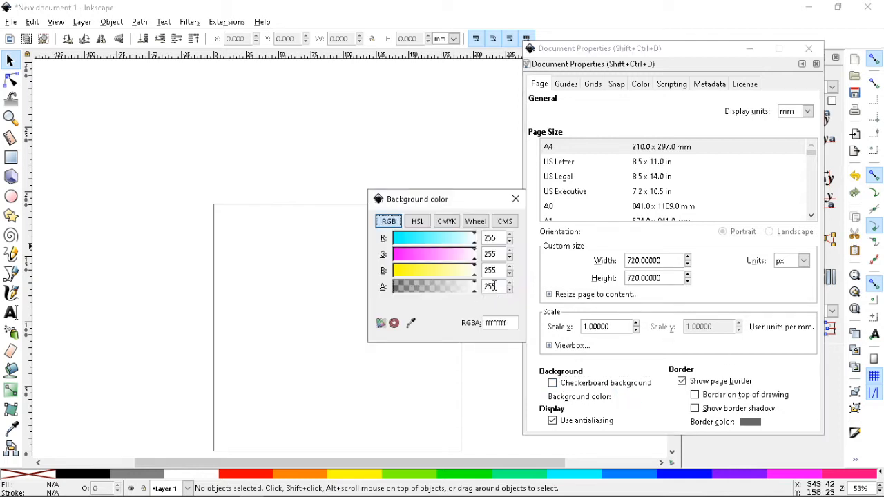
left_click(517, 200)
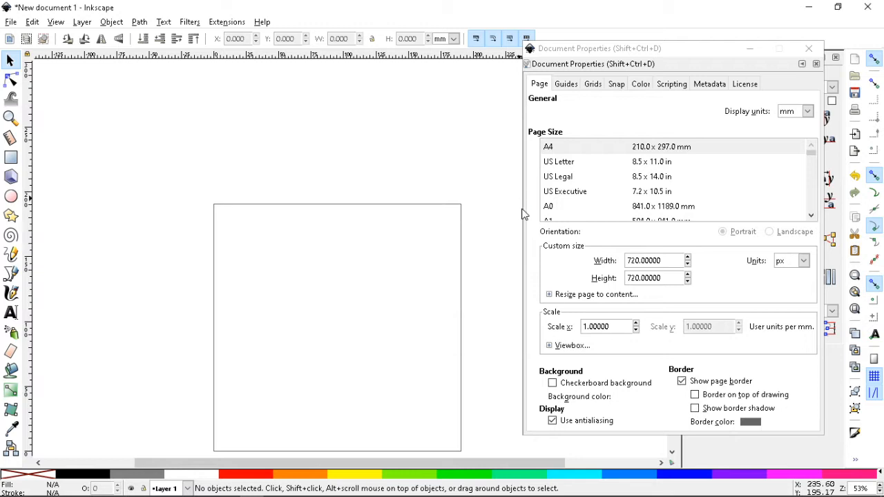
left_click(553, 384)
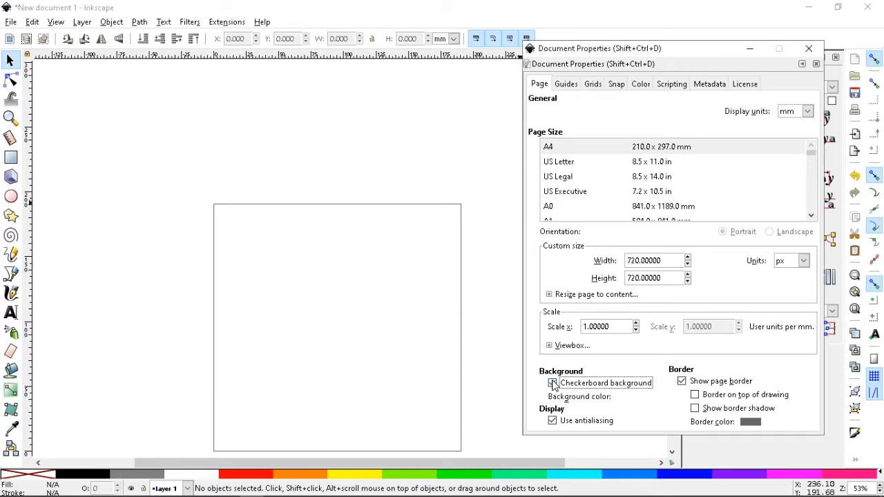
left_click(808, 52)
Save the document as drawing.svg in the Inkscape folder under Documents
key("ctrl+s")
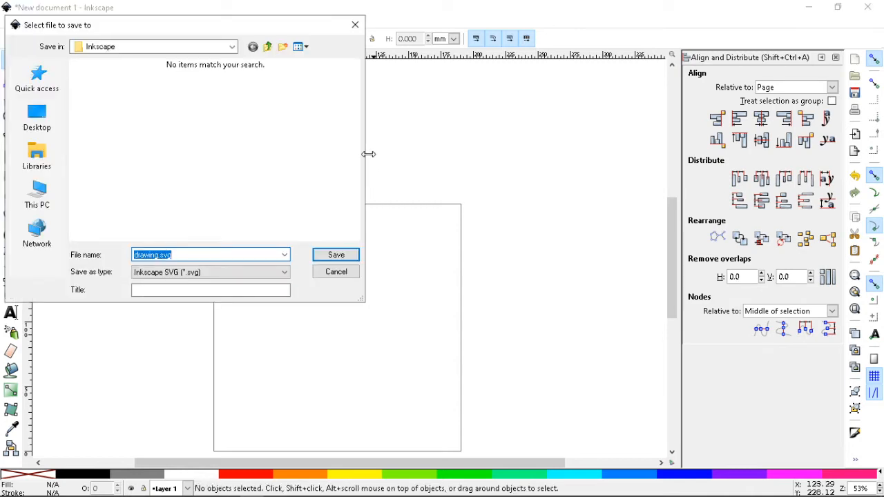
left_click(233, 46)
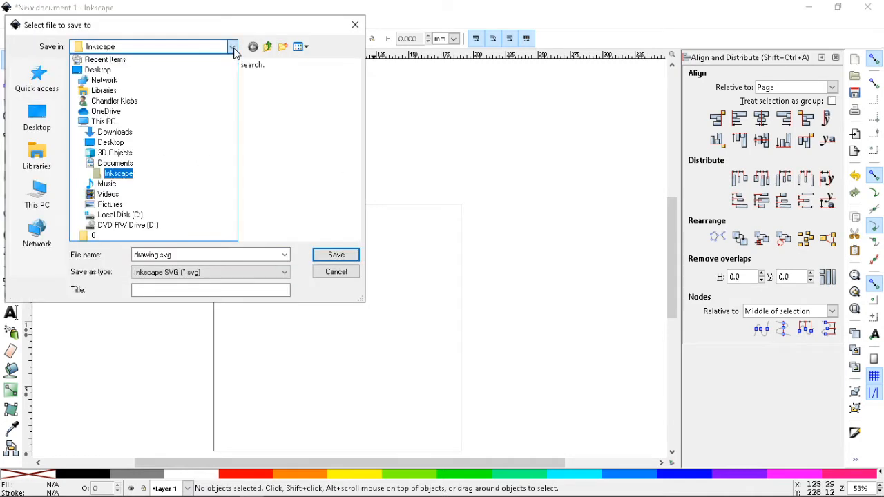
left_click(233, 47)
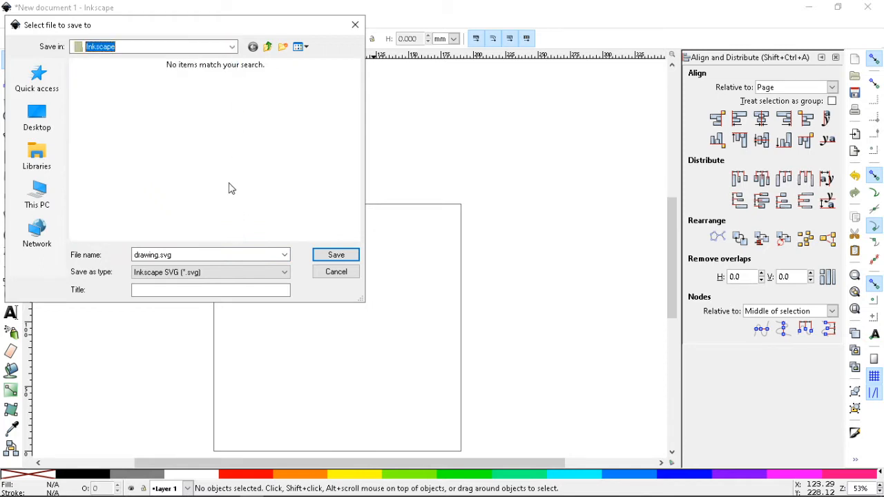
left_click(335, 256)
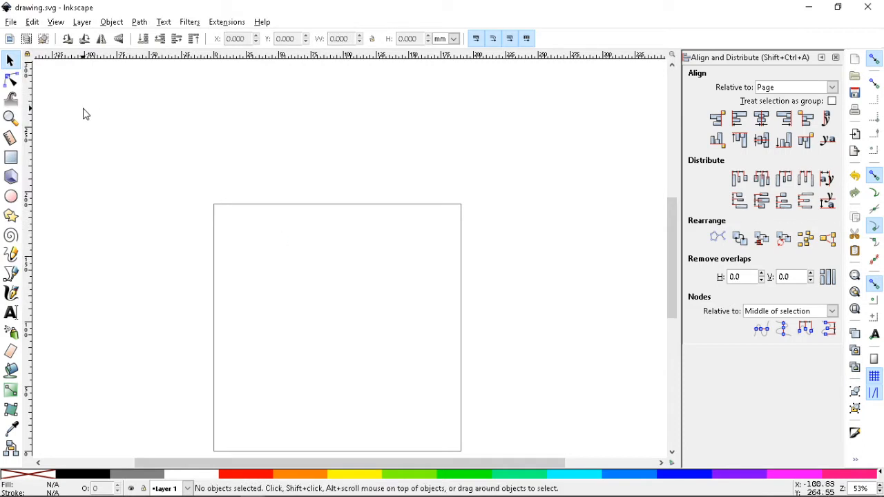
scroll(213, 149, "down", 1)
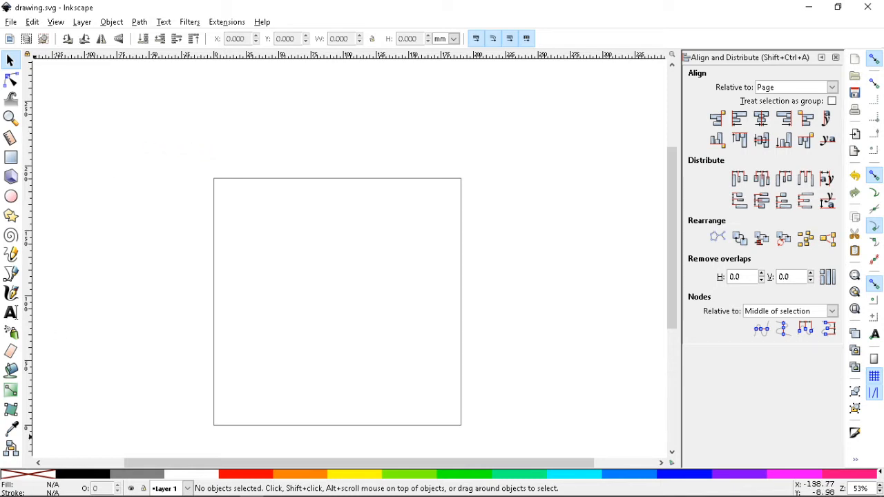
Switch to File Explorer and open the user's profile folder inside Users on Local Disk (C:)
left_click(60, 488)
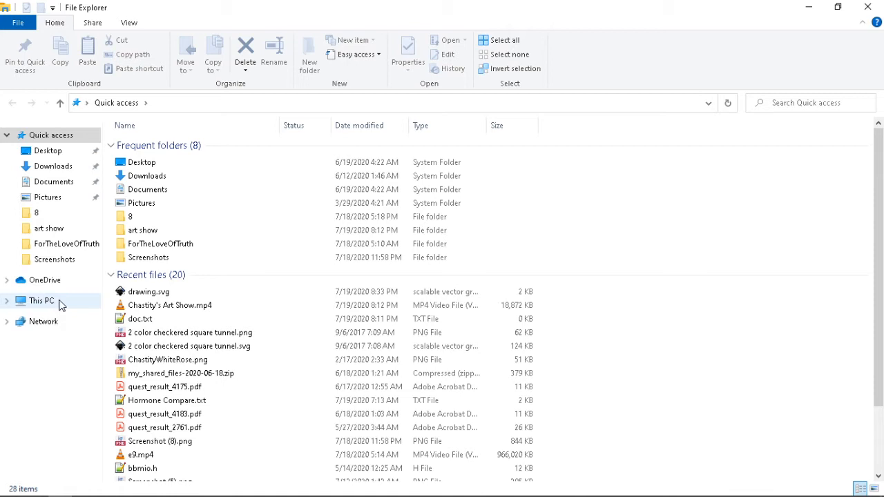
left_click(61, 306)
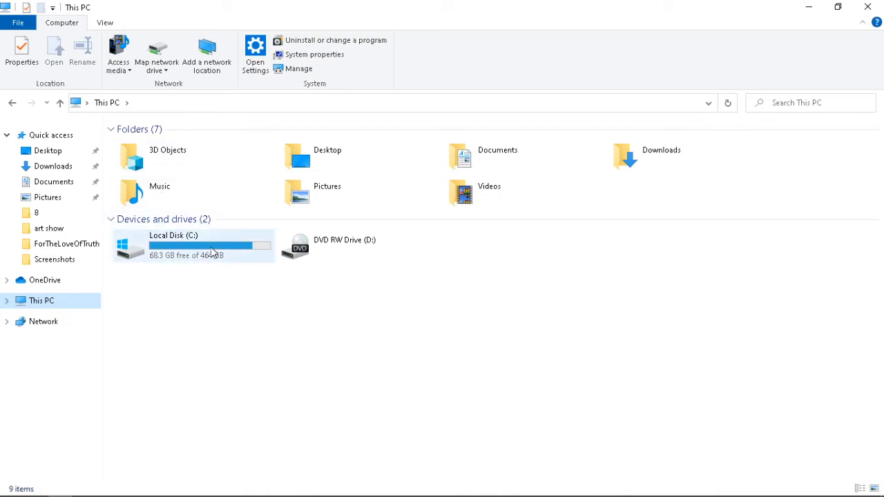
left_click(8, 302)
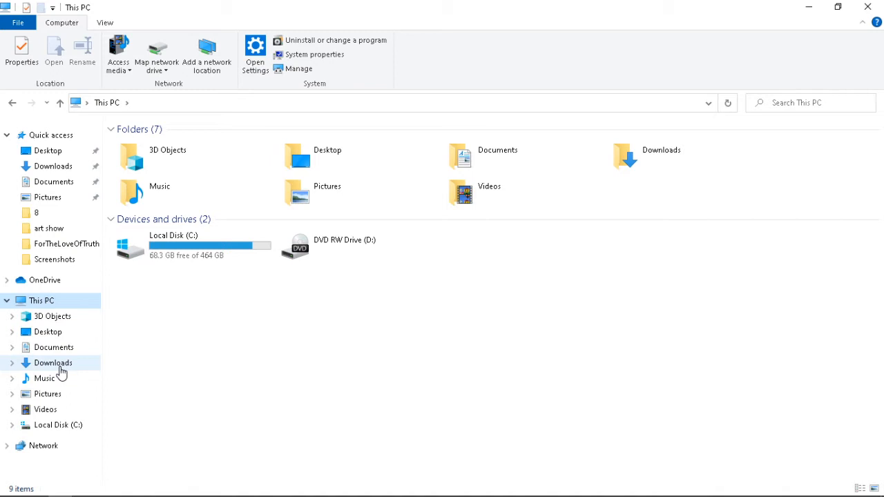
left_click(61, 427)
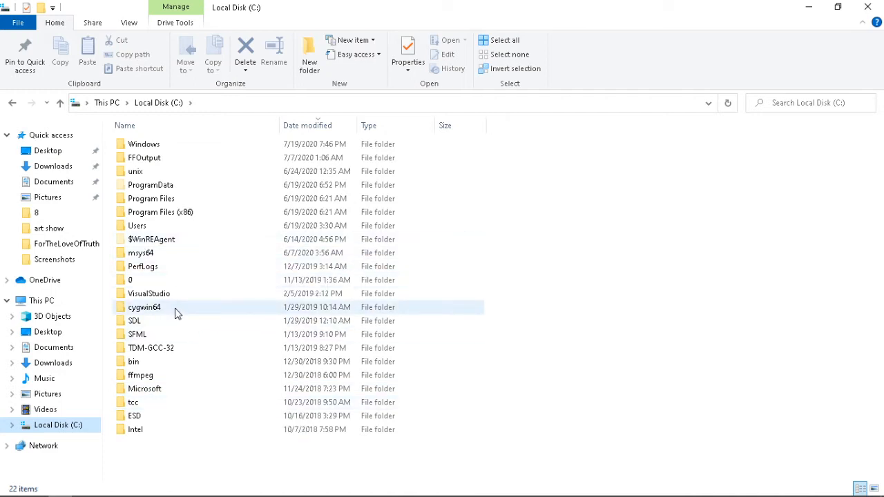
double_click(152, 228)
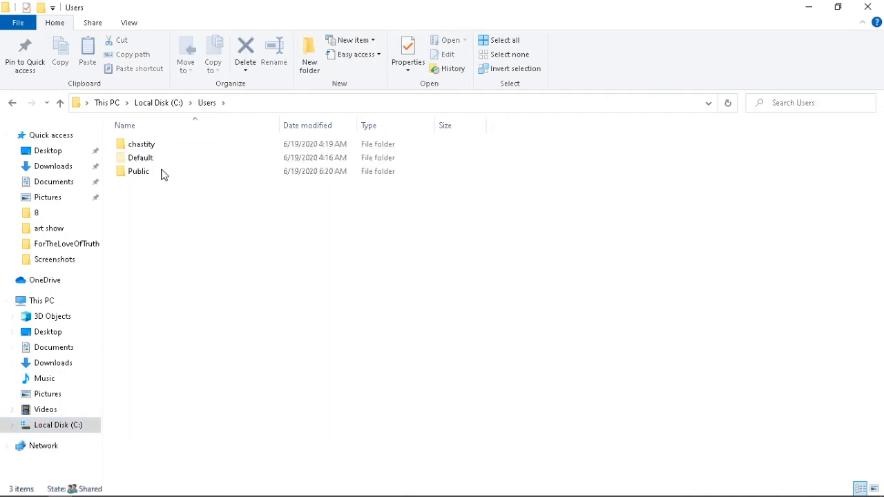
double_click(158, 145)
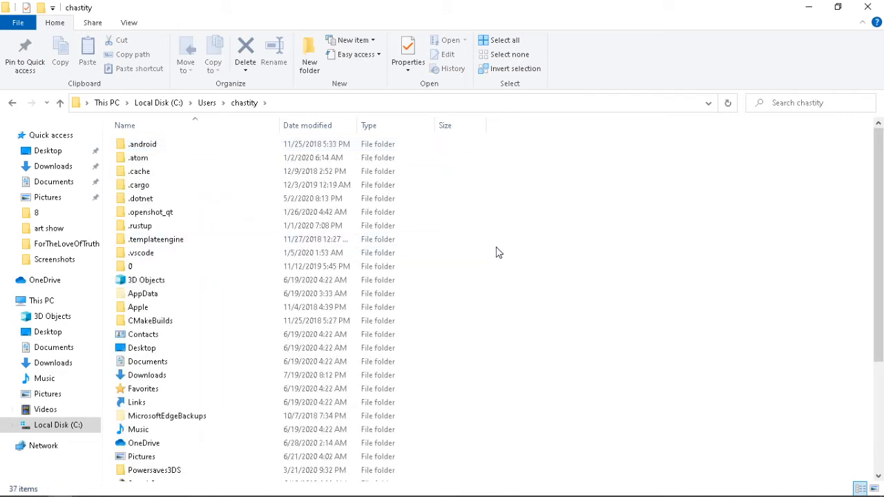
Look through all the files and folders in the user's profile folder, including AppData
scroll(498, 253, "down", 1)
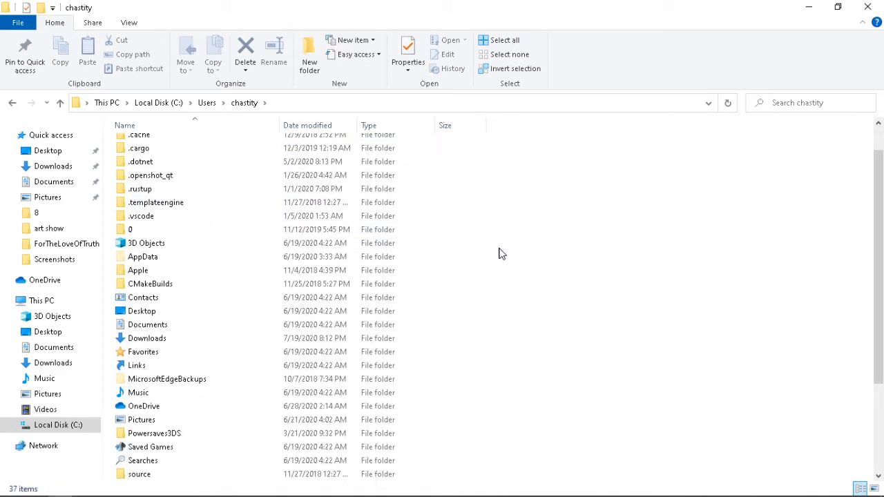
scroll(502, 255, "down", 1)
scroll(502, 254, "down", 2)
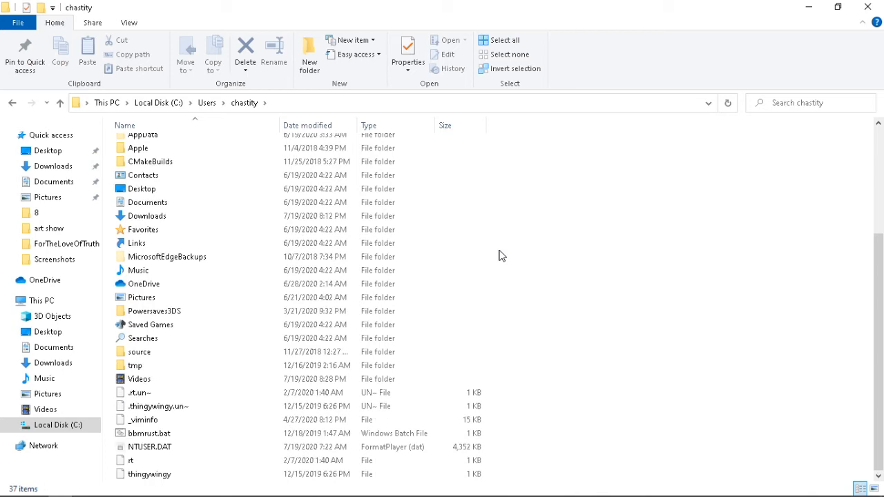
scroll(502, 255, "up", 4)
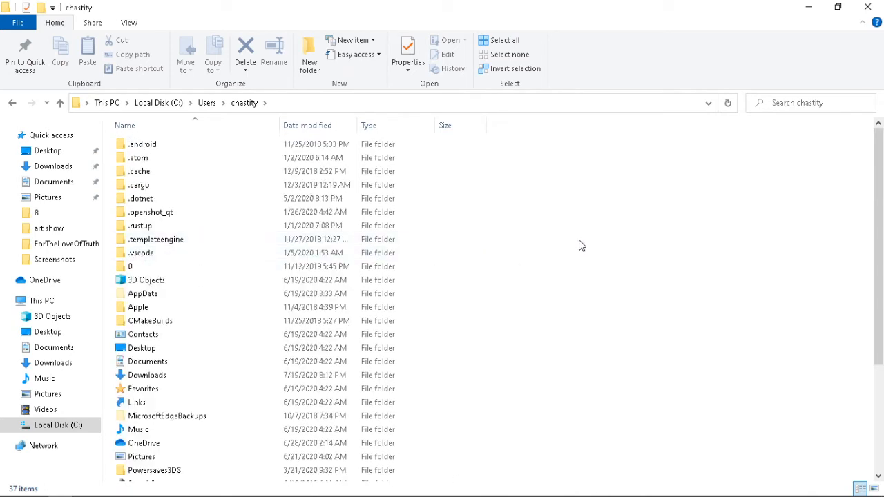
scroll(583, 254, "down", 4)
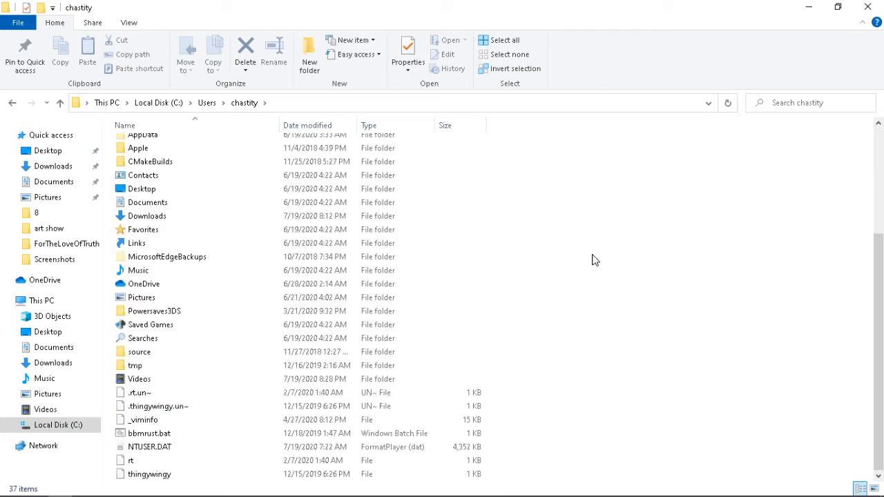
scroll(599, 261, "up", 4)
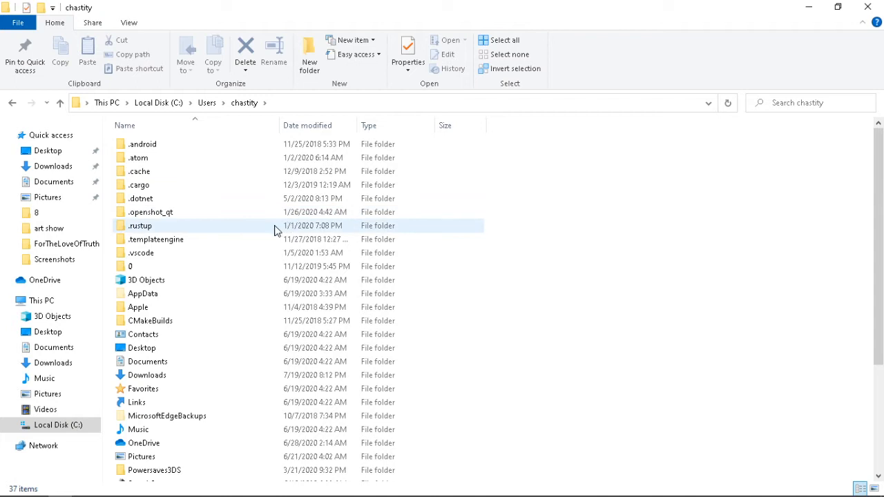
scroll(437, 242, "down", 2)
scroll(464, 245, "down", 2)
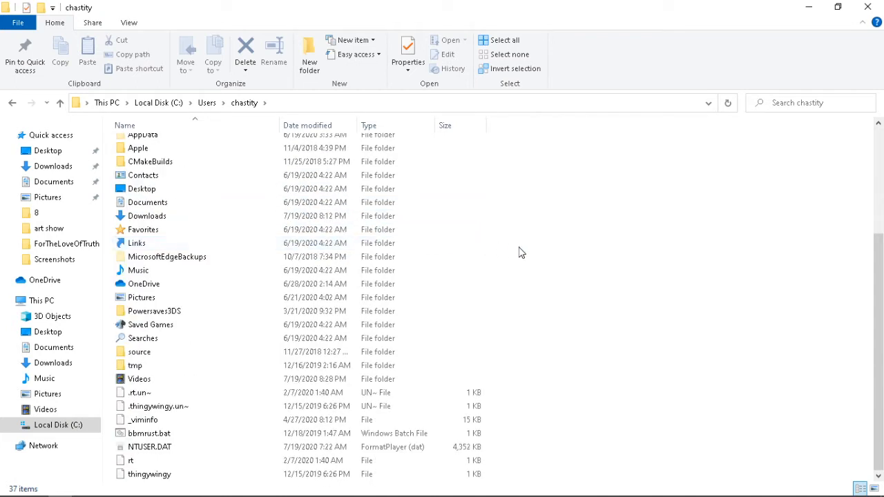
scroll(516, 213, "up", 2)
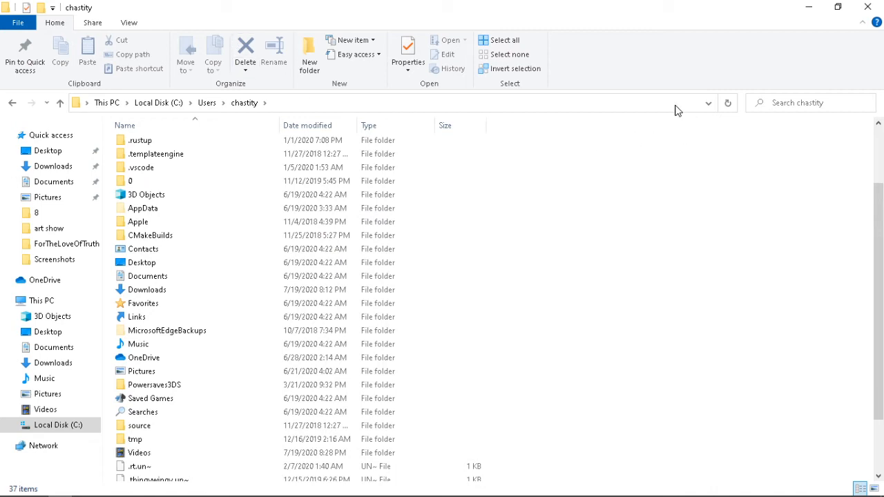
Check the display options for hidden items and file name extensions, and review the profile folder's listing again
left_click(132, 24)
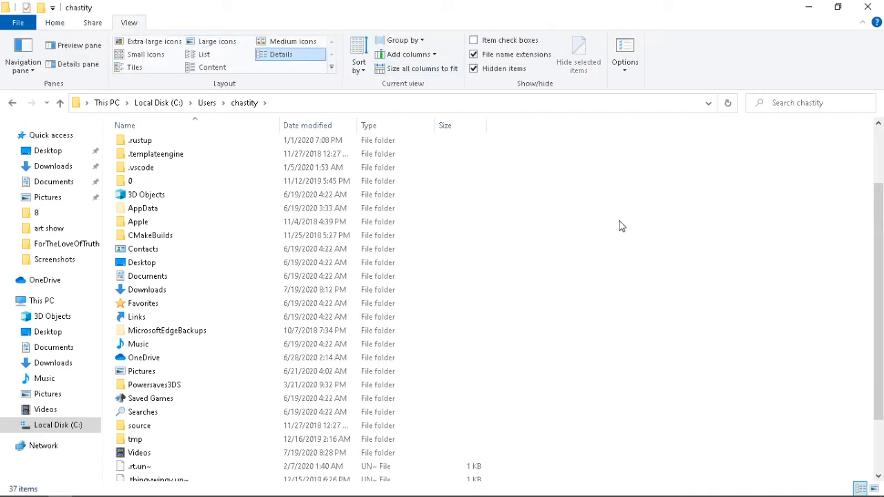
scroll(628, 233, "down", 2)
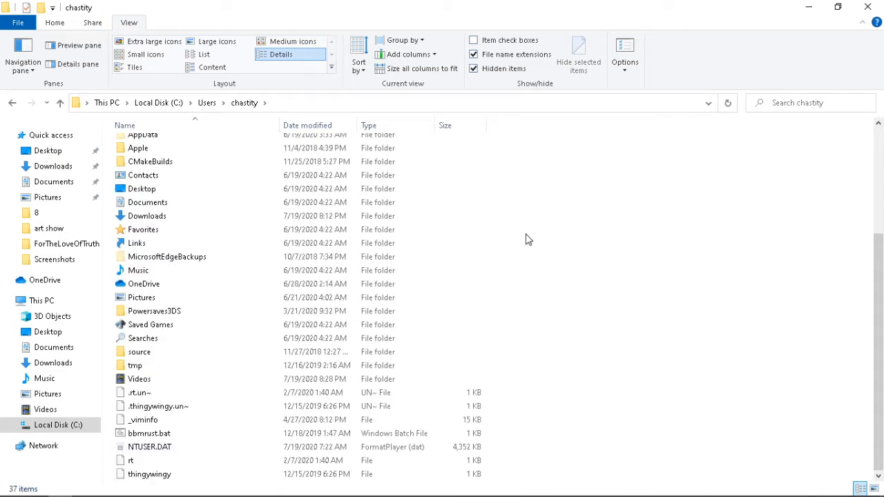
scroll(528, 239, "up", 4)
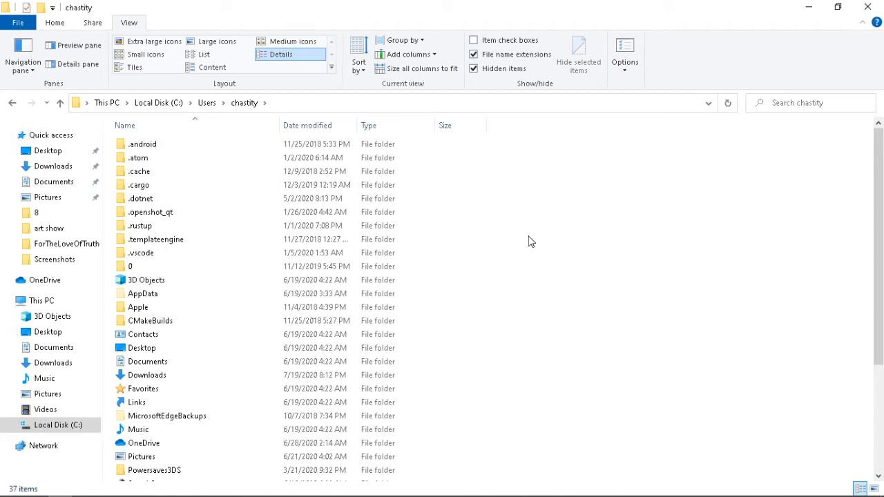
scroll(530, 243, "down", 1)
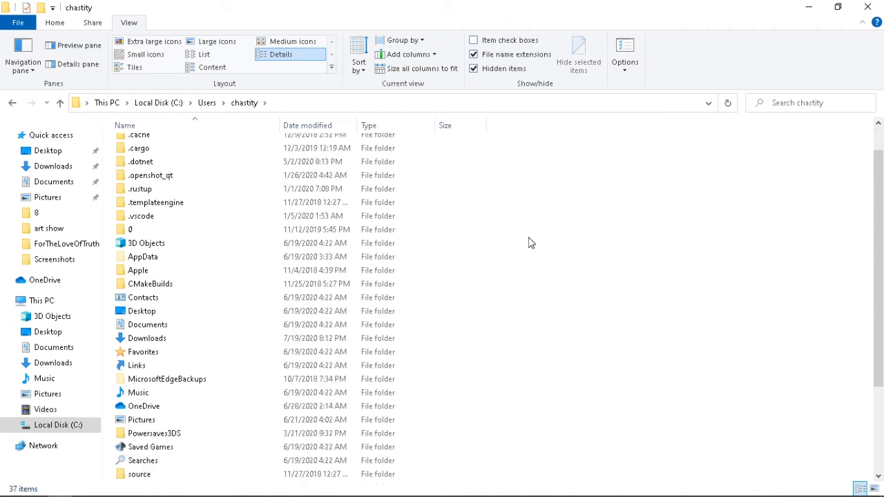
scroll(531, 242, "down", 3)
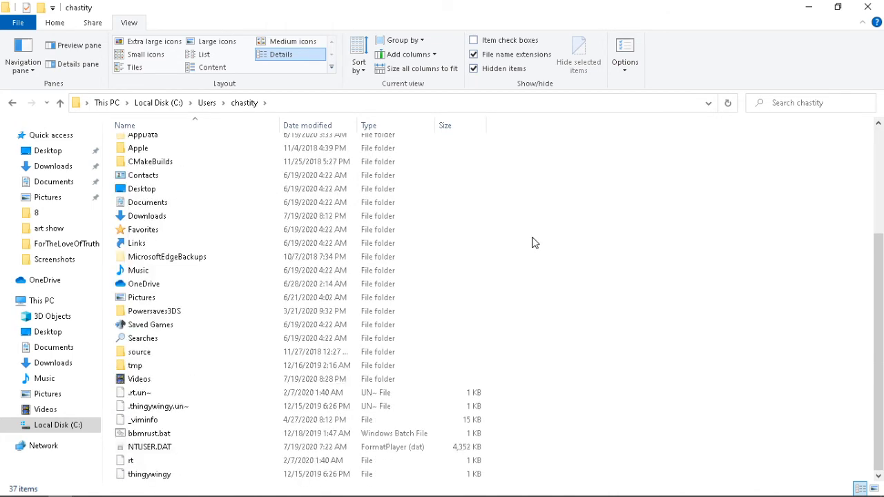
Look into the Documents folder, return to the user's profile folder and open its AppData folder
left_click(42, 183)
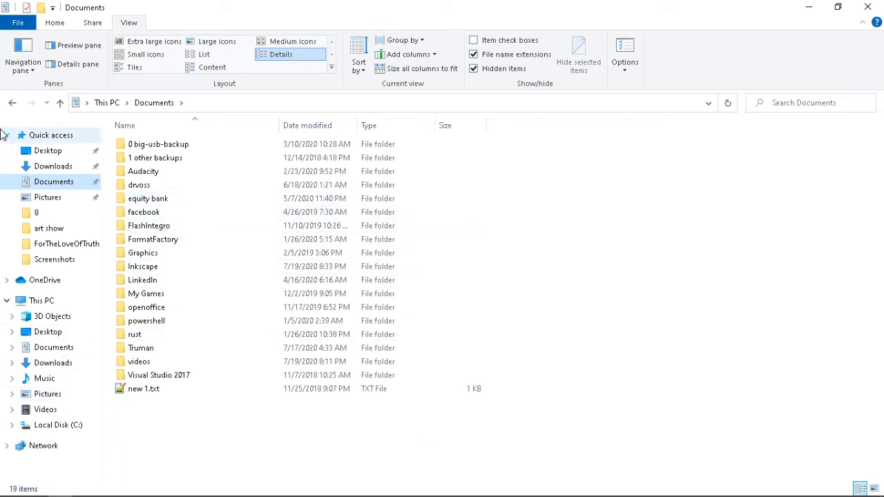
left_click(11, 105)
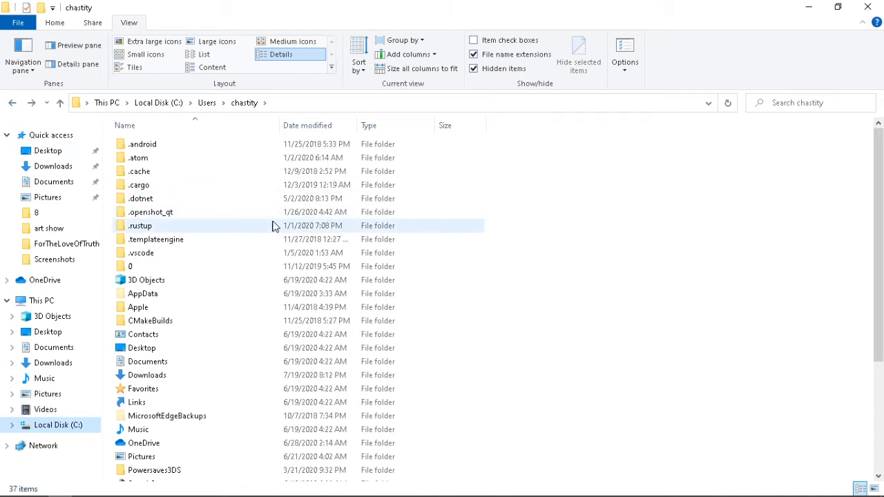
scroll(270, 228, "down", 1)
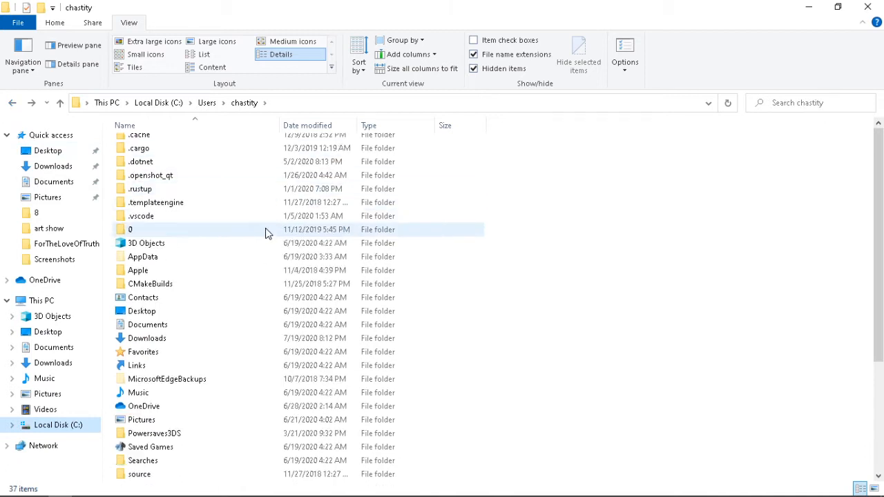
double_click(204, 260)
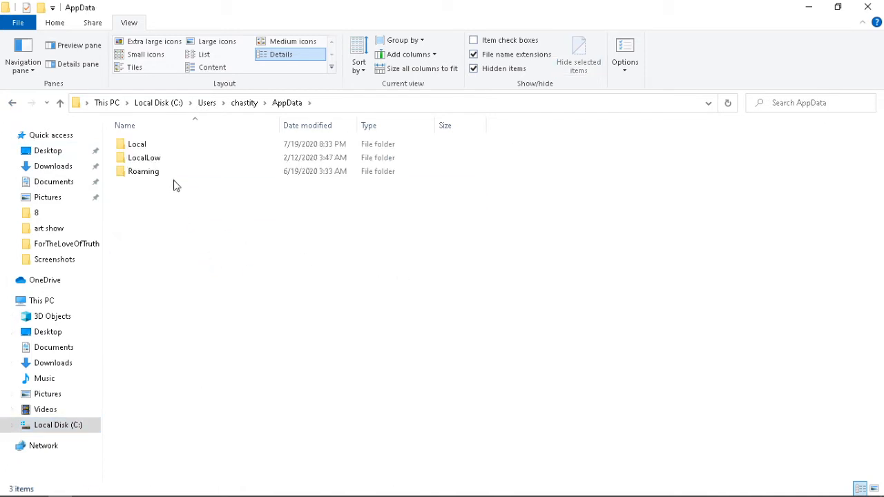
Look through AppData's Local folder for an Inkscape folder and return to AppData
double_click(152, 146)
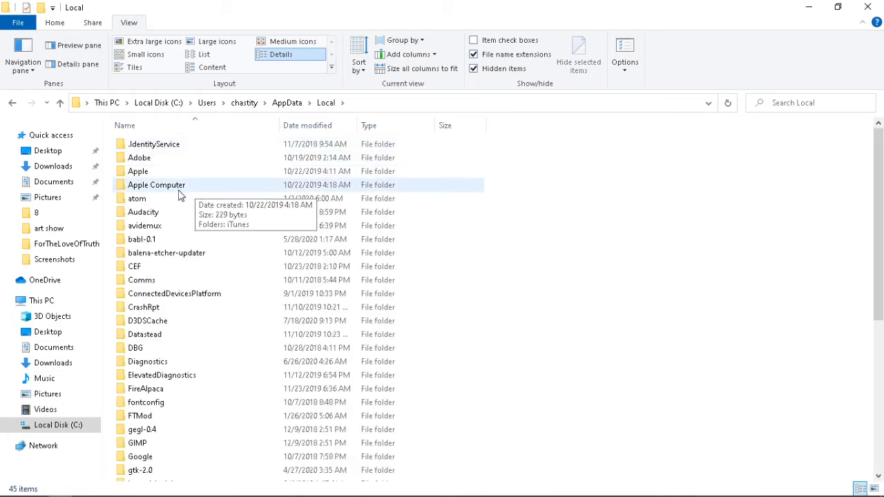
scroll(181, 200, "down", 2)
scroll(207, 226, "down", 3)
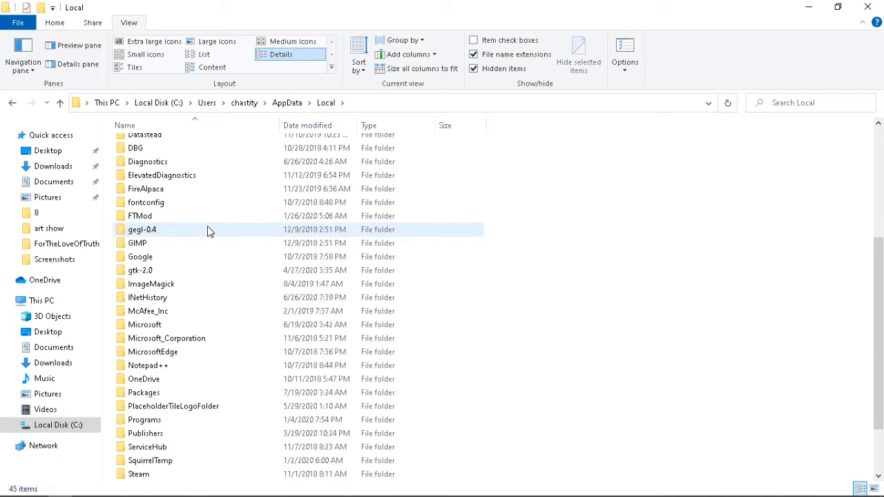
scroll(207, 226, "down", 2)
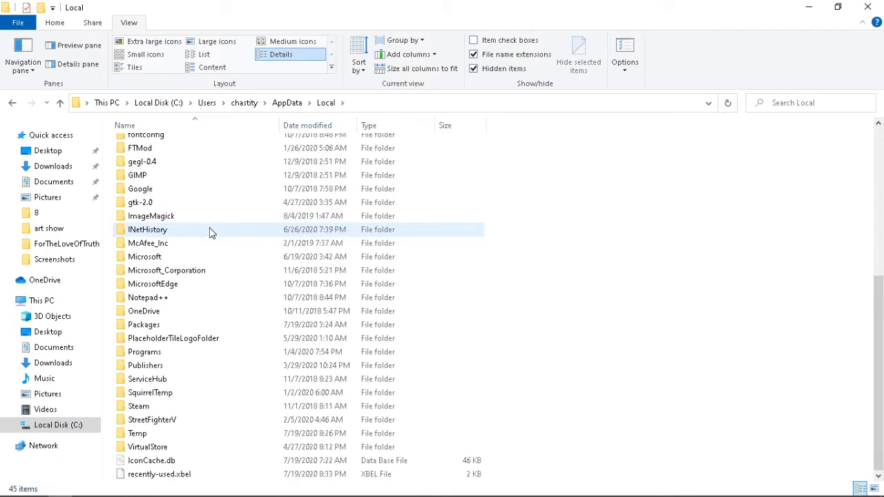
scroll(211, 232, "up", 2)
scroll(212, 233, "up", 4)
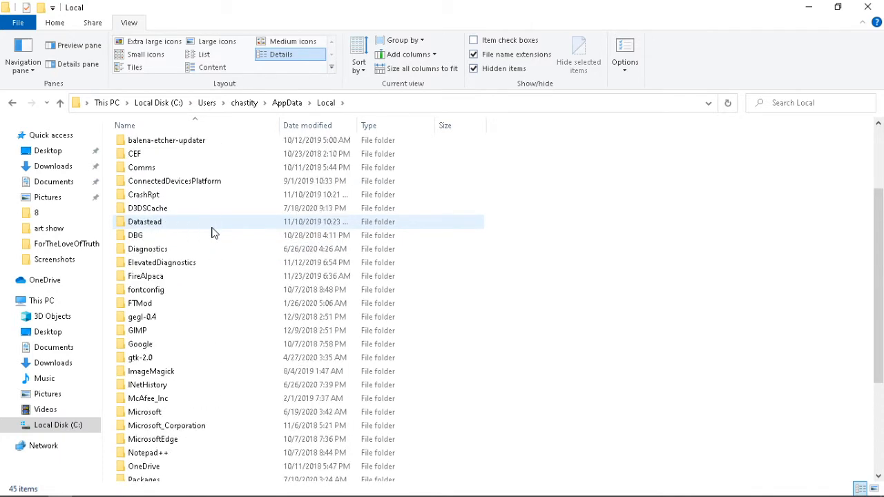
left_click(59, 104)
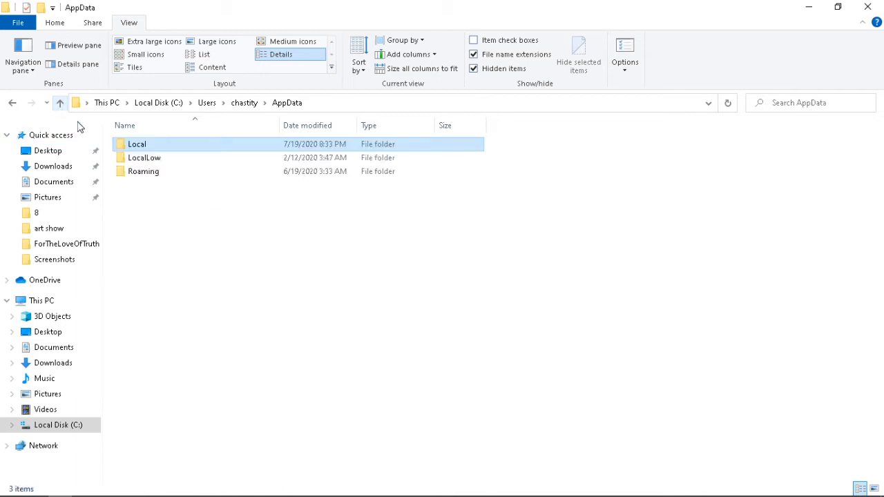
Open the templates folder inside the inkscape folder under AppData's Roaming folder
double_click(142, 174)
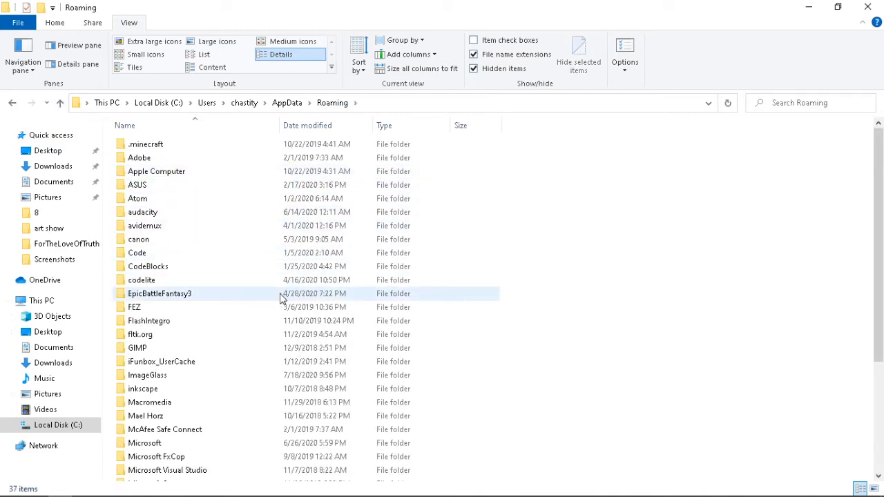
left_click(178, 394)
double_click(178, 393)
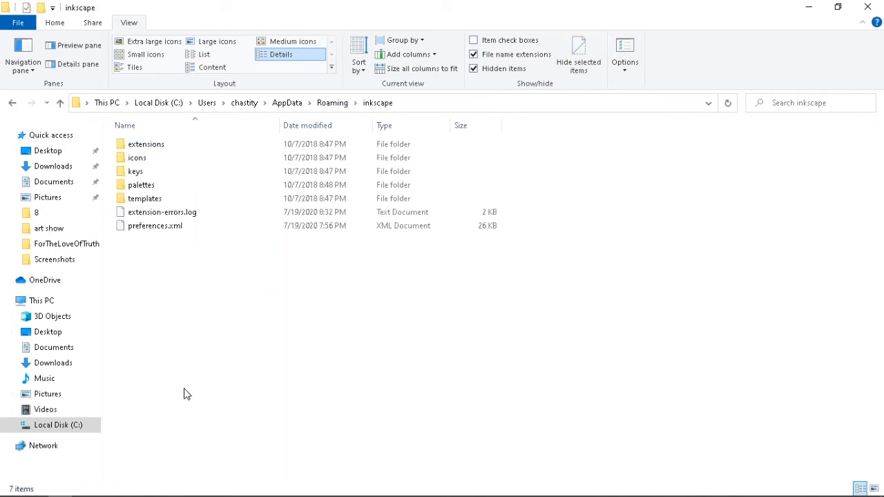
double_click(162, 203)
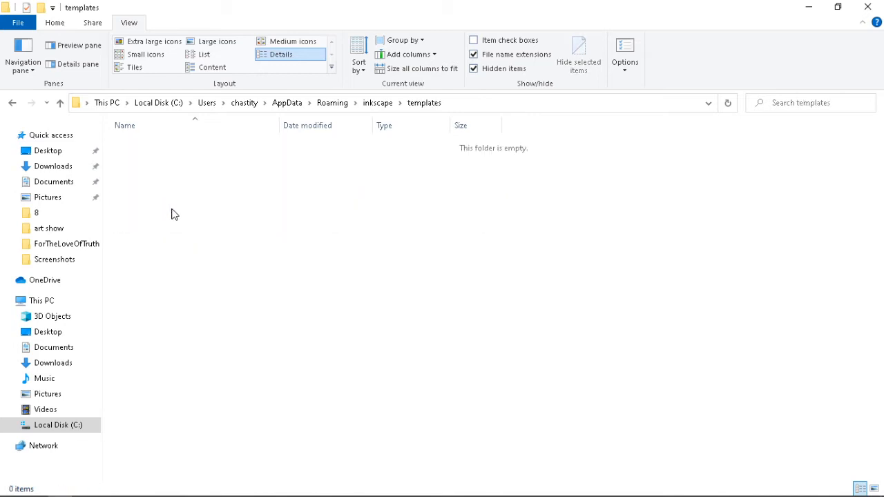
Switch back to Inkscape, save drawing.svg again and close the Align and Distribute dialog
mouse_move(228, 495)
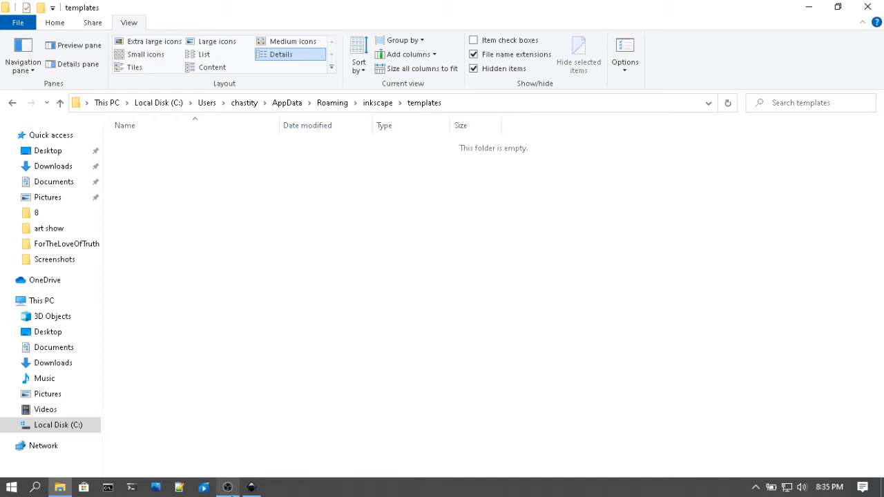
left_click(251, 488)
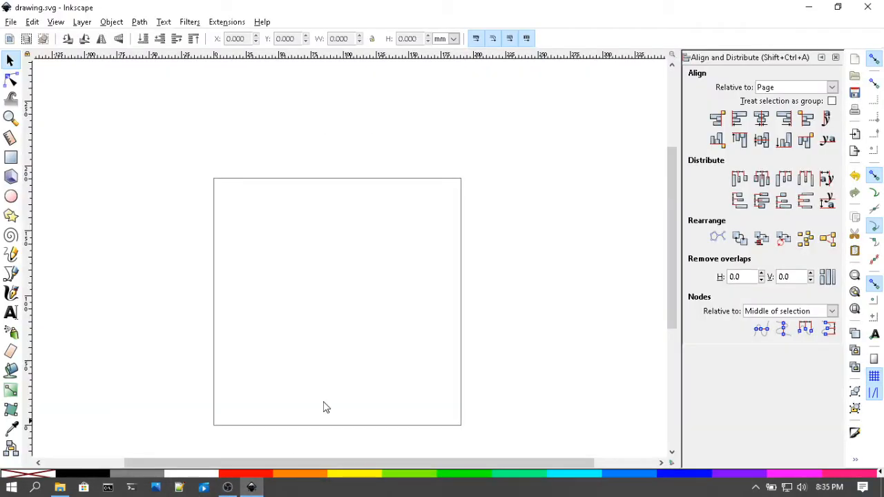
key("5")
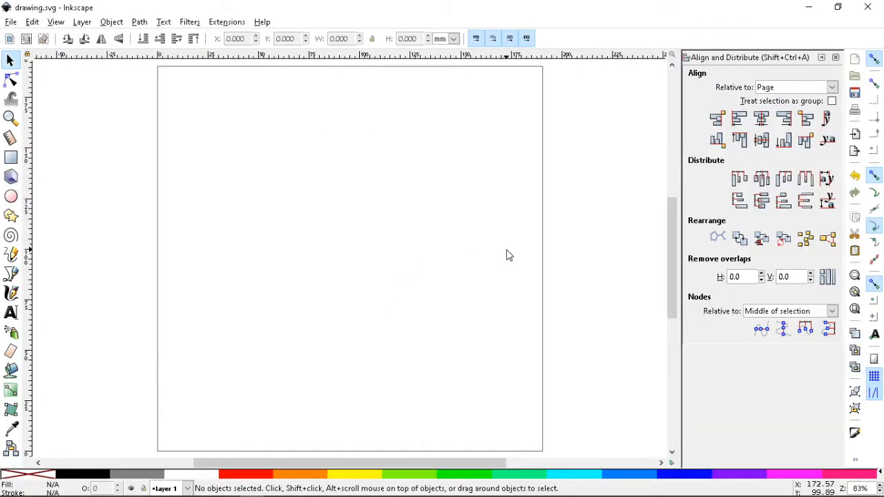
key("ctrl+s")
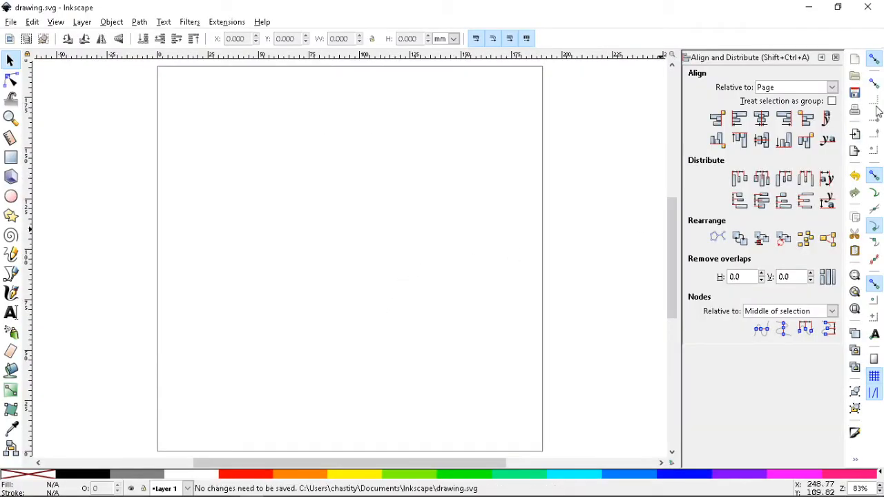
left_click(836, 57)
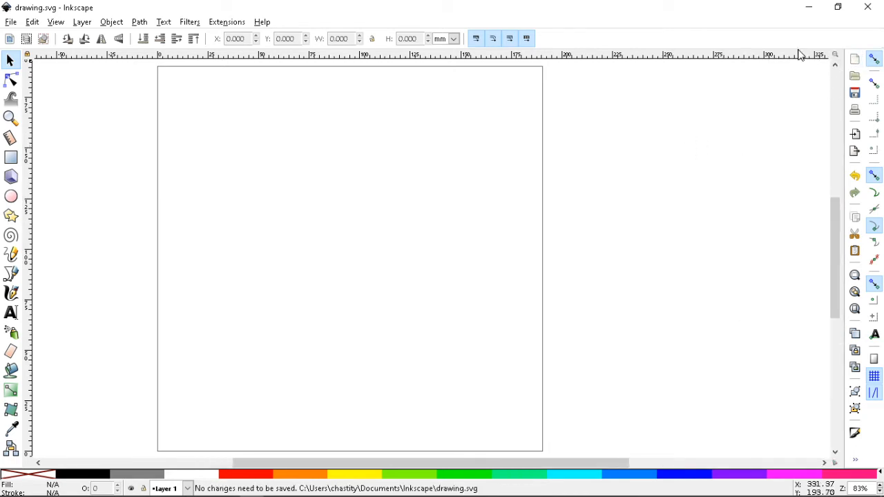
Switch to File Explorer and open the Inkscape folder inside Documents in a separate window, leaving the templates folder window open
left_click(808, 10)
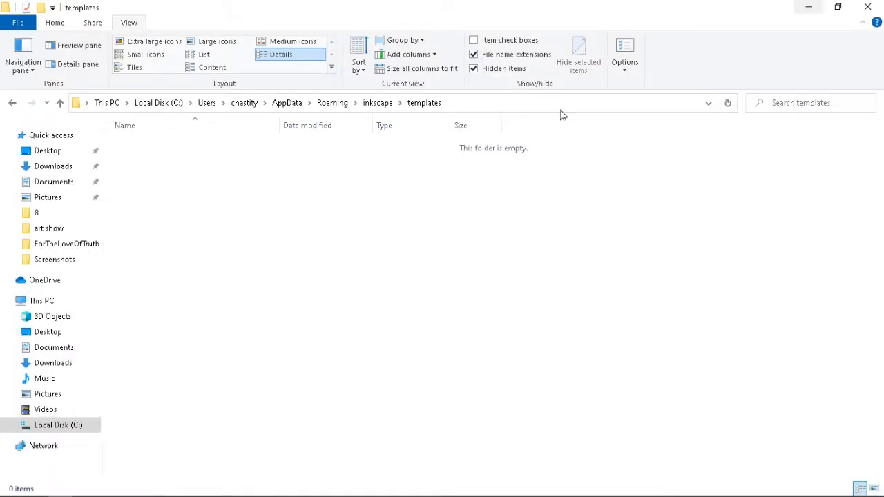
left_click(72, 490)
left_click(71, 489)
left_click(18, 22)
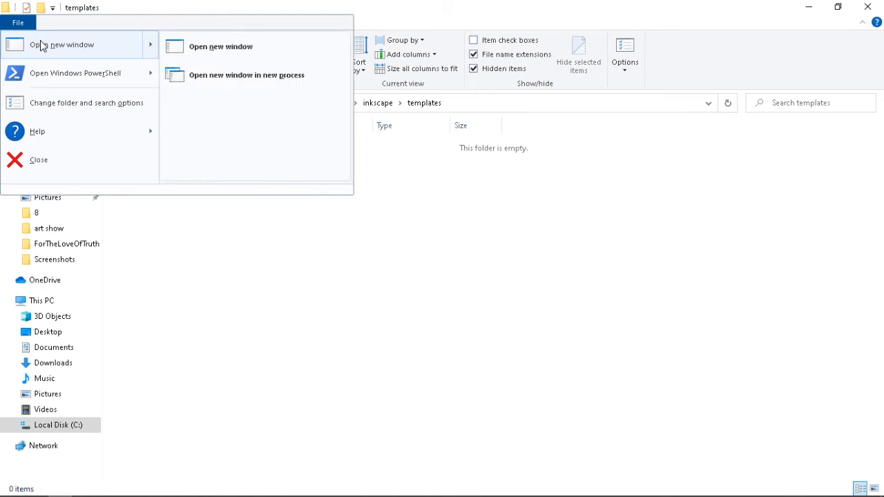
left_click(39, 43)
left_click(56, 183)
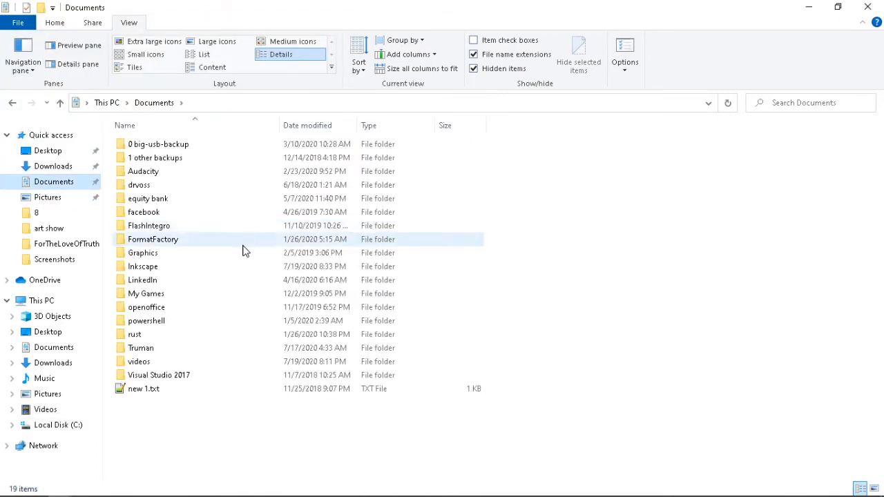
double_click(177, 269)
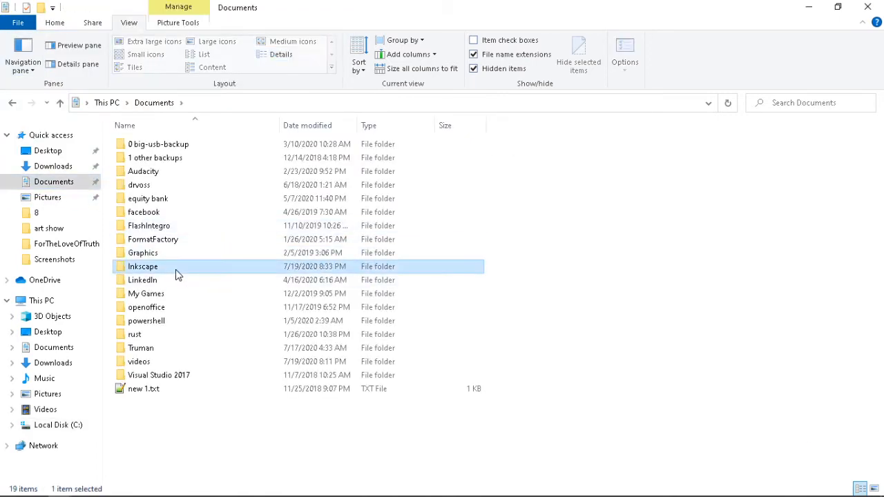
Copy drawing.svg from the Inkscape documents folder into the empty templates folder
left_click(156, 164)
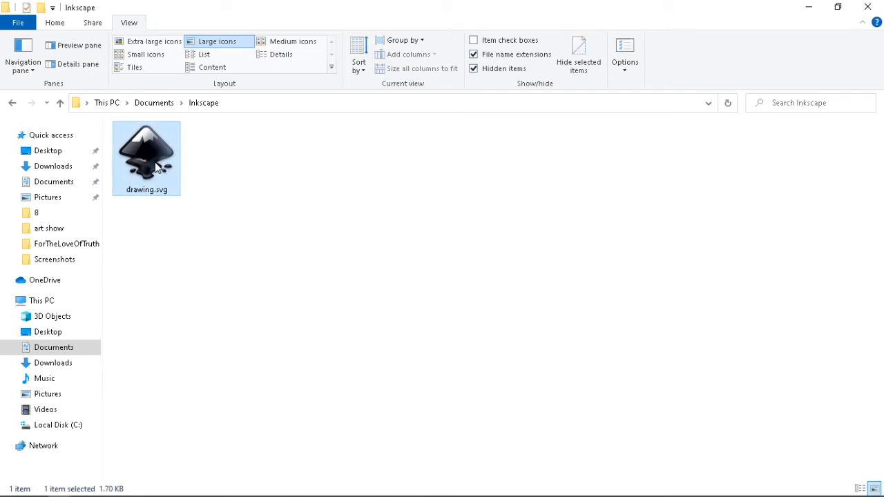
right_click(156, 163)
left_click(201, 414)
left_click(65, 491)
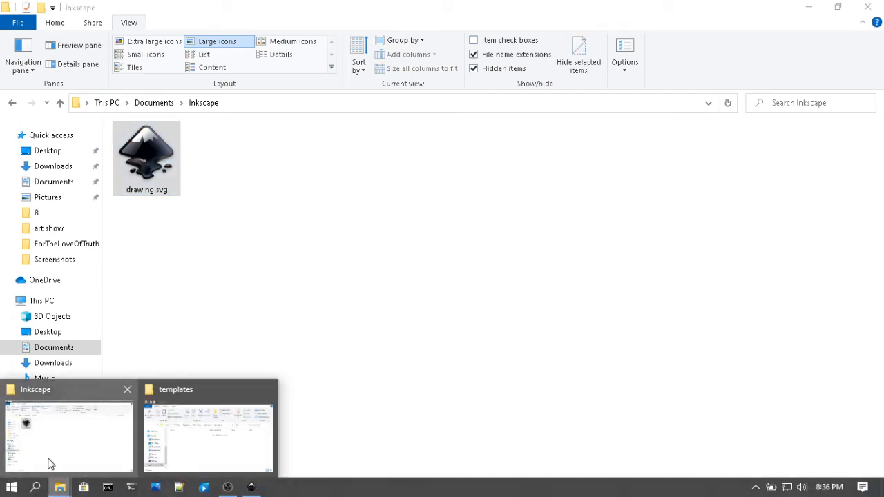
left_click(185, 446)
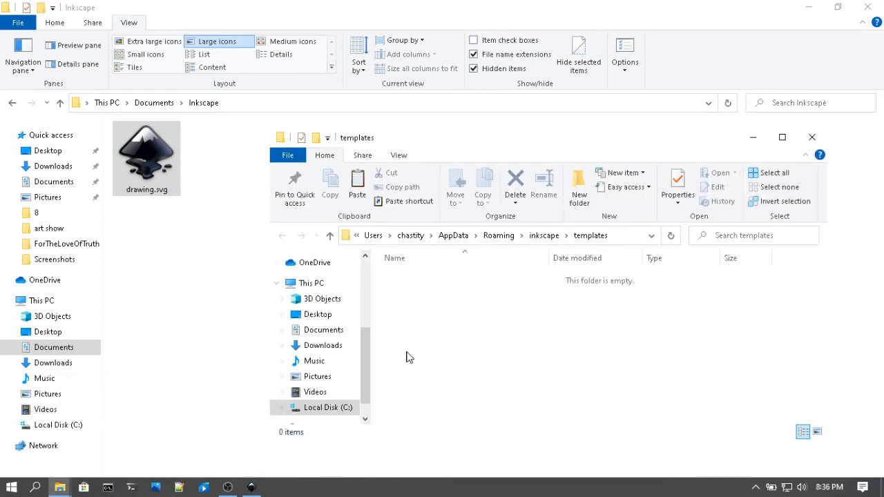
right_click(466, 355)
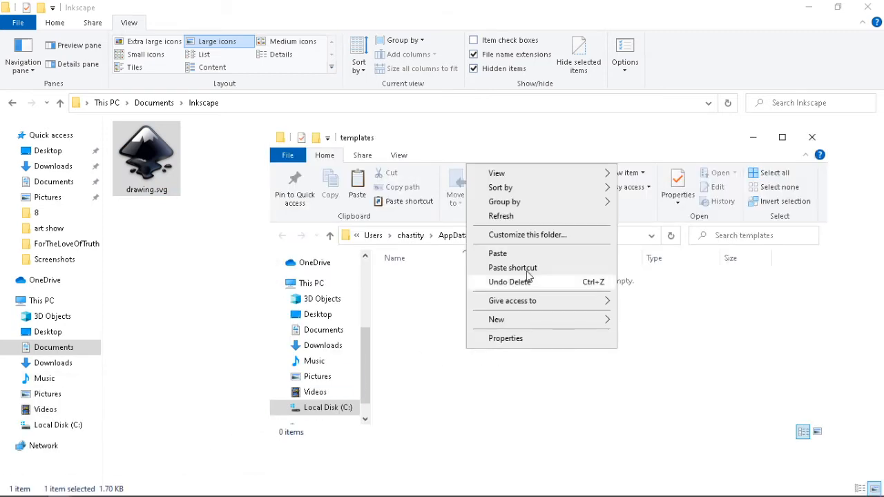
left_click(508, 255)
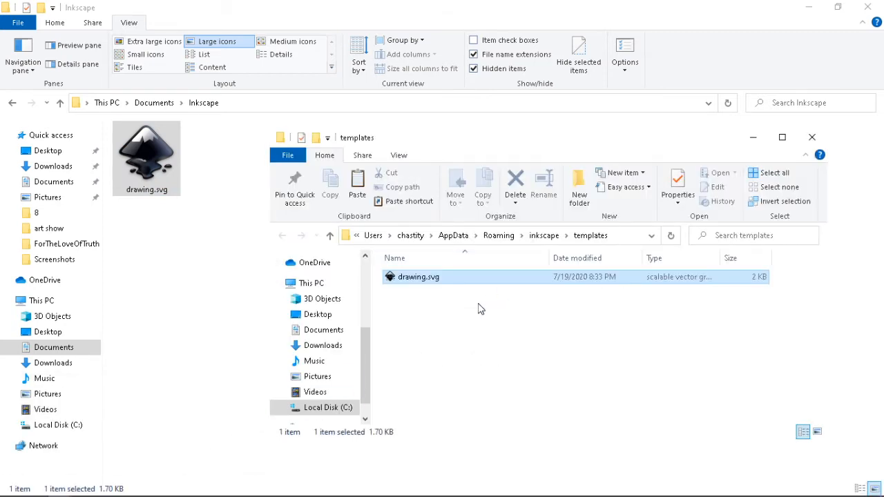
Rename the copied drawing in the templates folder as default.svg and close that folder window
left_click(427, 284)
type("default")
type("t")
key("Return")
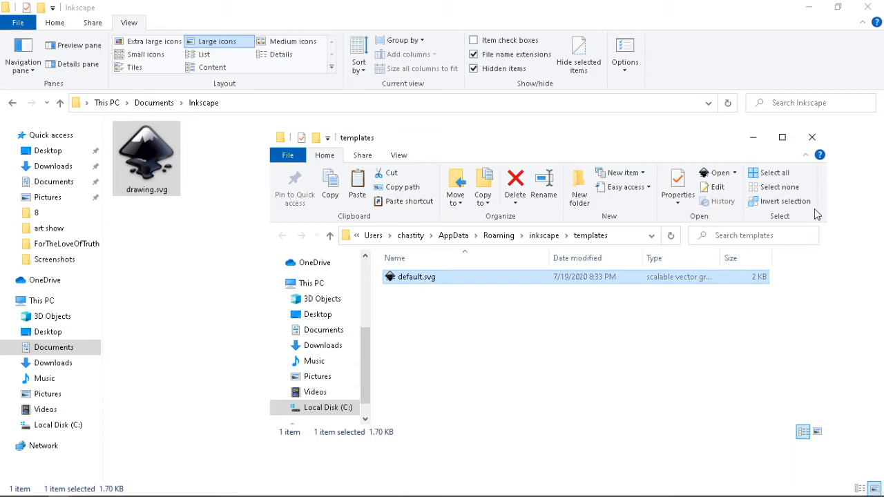
left_click(812, 139)
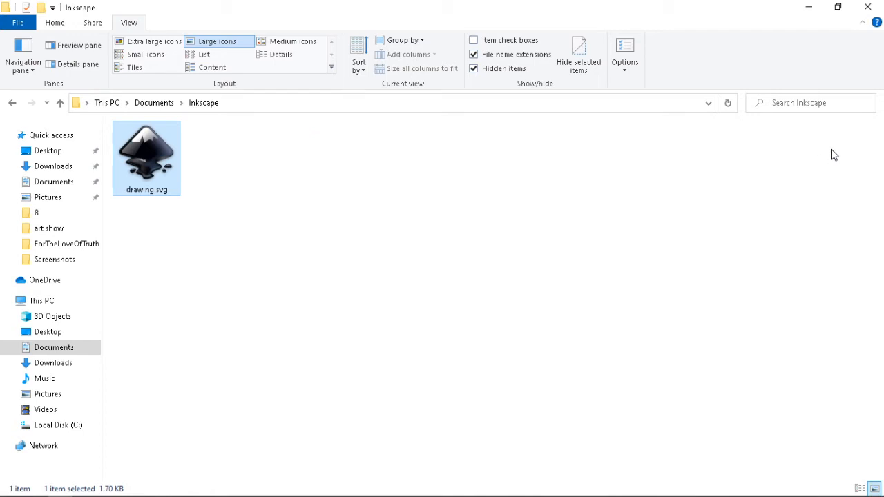
Minimise the remaining folder window, switch back to Inkscape and save drawing.svg
left_click(813, 12)
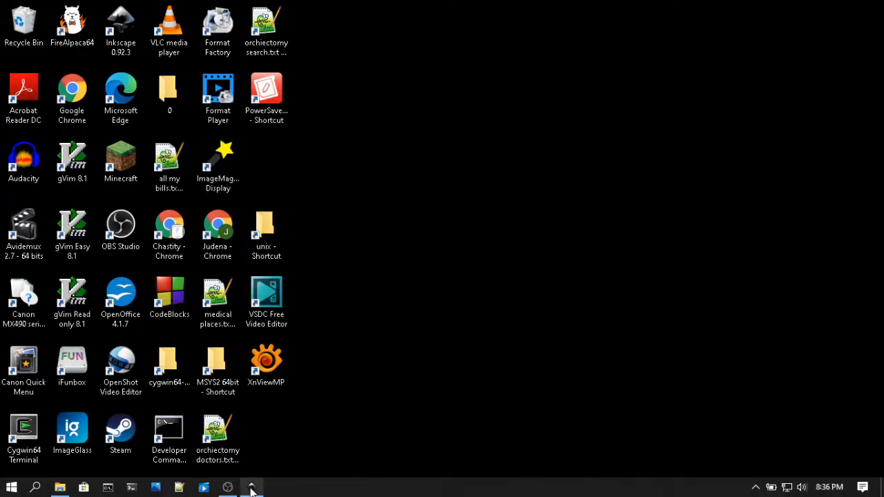
left_click(252, 487)
key("ctrl+s")
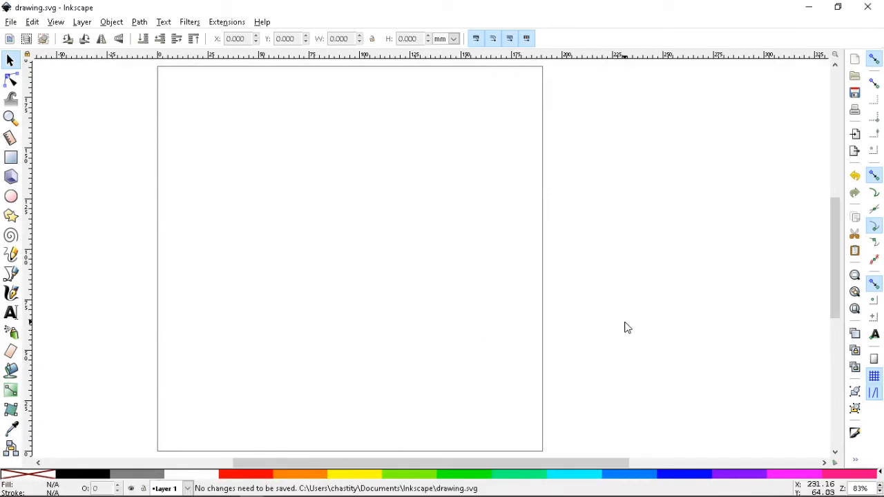
key("5")
key("ctrl+s")
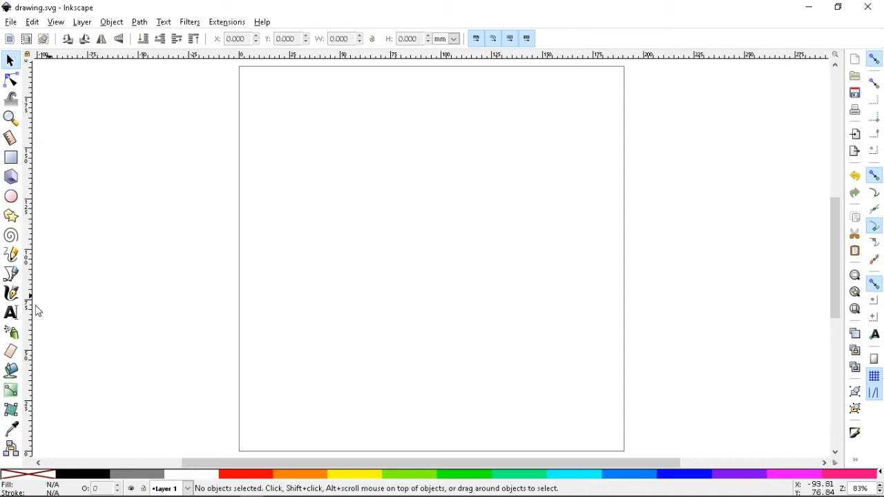
Try the Pencil tool with a looping freehand path across the page and undo the drawn path
left_click(11, 255)
mouse_move(119, 210)
left_mouse_down()
mouse_move(217, 176)
mouse_move(210, 313)
mouse_move(495, 243)
mouse_move(560, 203)
mouse_move(789, 240)
left_mouse_up()
right_click(318, 366)
left_click(231, 383)
right_click(174, 366)
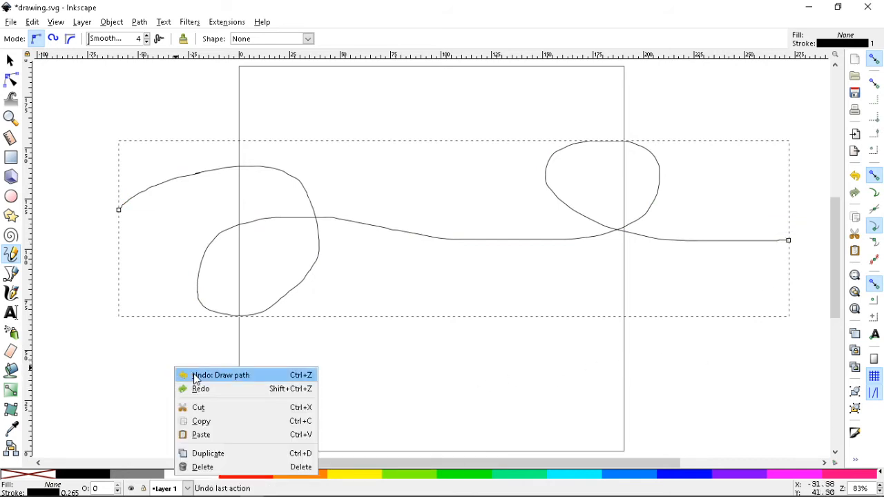
left_click(192, 373)
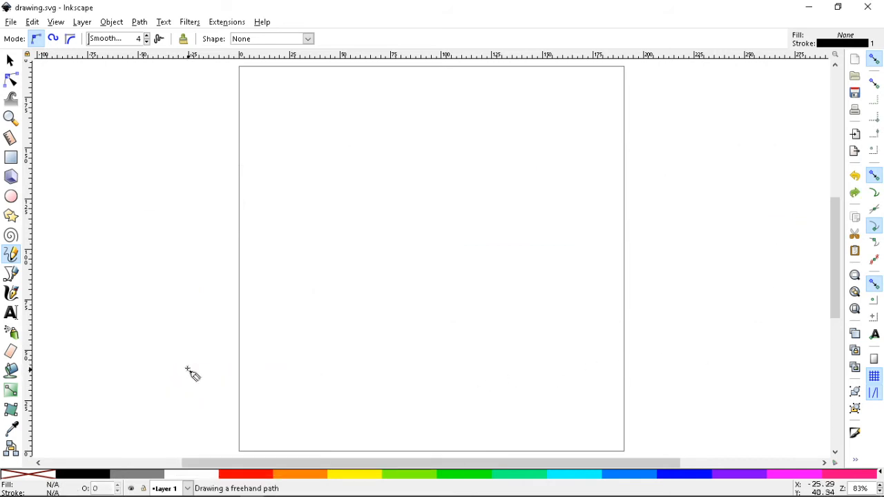
Try the Bezier tool with an open path of mixed curved and straight segments across the page and undo it
left_click(11, 275)
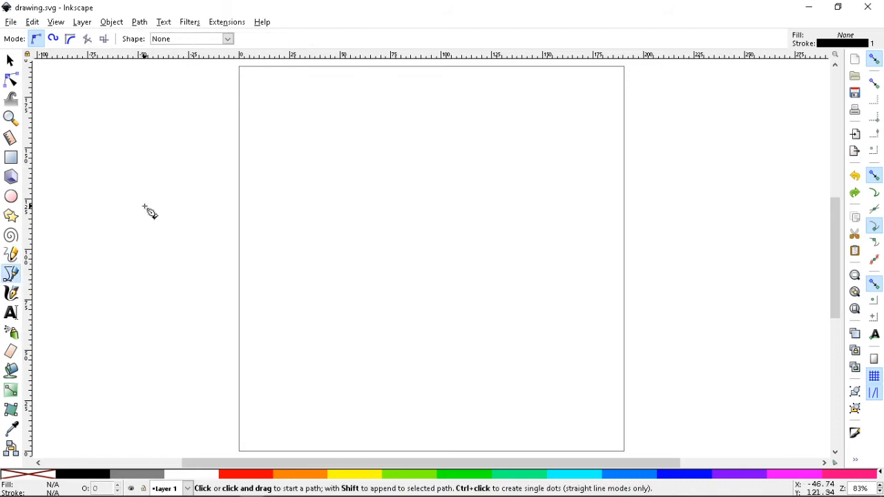
left_click_drag(145, 199, 217, 127)
left_click(322, 109)
left_click(183, 383)
left_click(460, 296)
left_click(500, 175)
left_click_drag(685, 168, 720, 282)
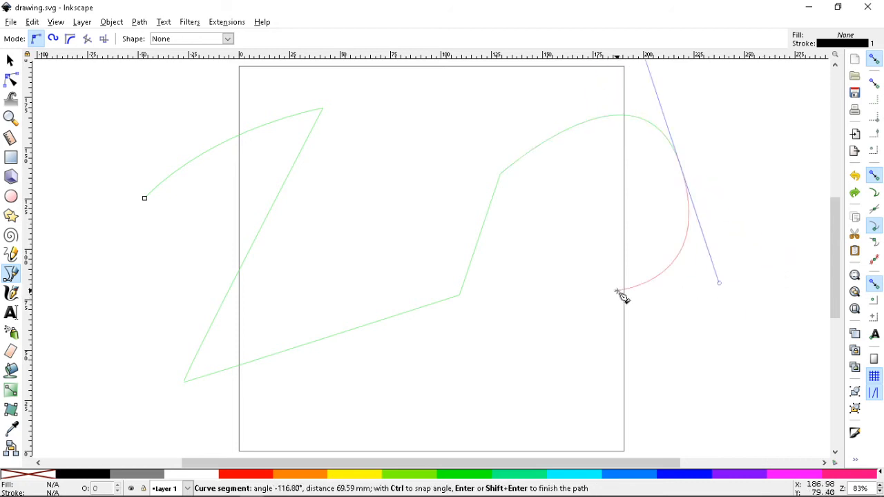
key("Return")
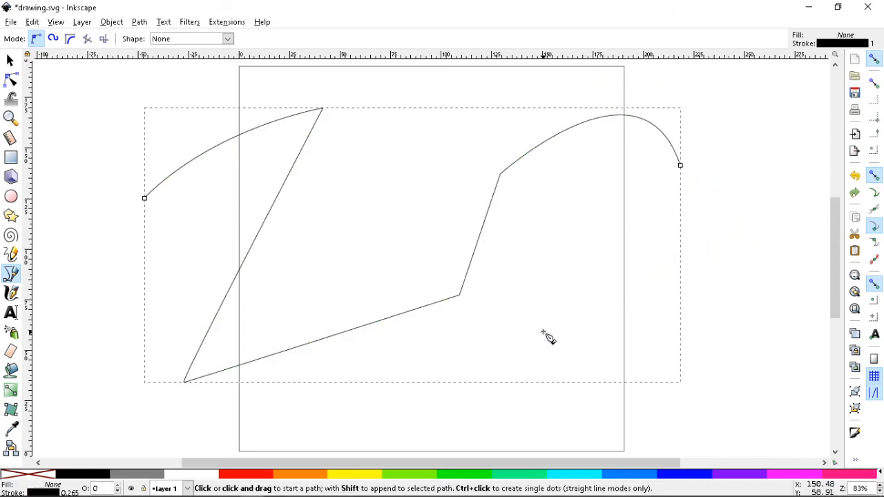
key("ctrl+z")
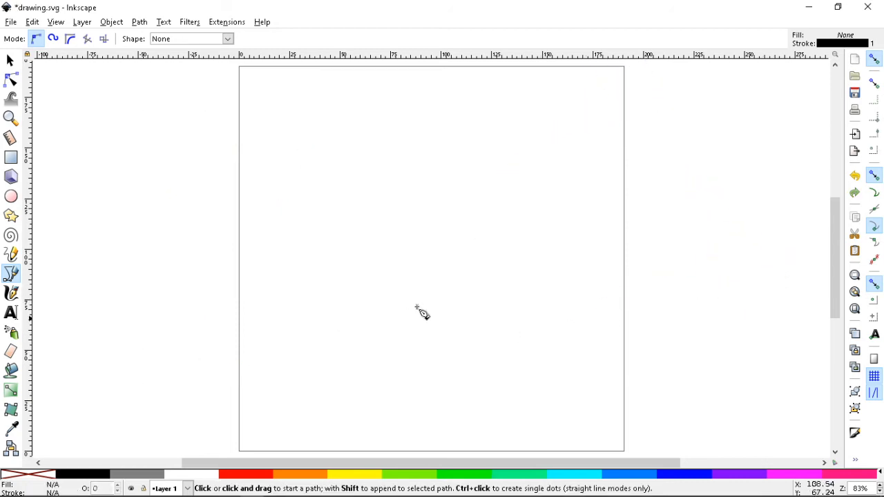
Draw a small 3D box near the middle of the page and delete it
left_click(11, 177)
left_click_drag(417, 260, 469, 188)
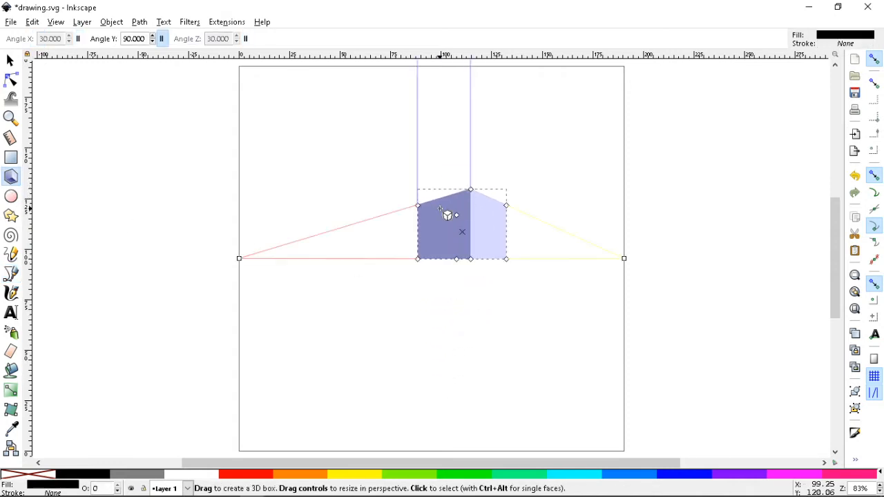
key("Delete")
Try the Ellipse tool with circles, reshape one of about 50 mm radius into an arc from about 167° to 330°, and delete them
left_click(10, 199)
left_click_drag(442, 188, 523, 276)
key("Delete")
mouse_move(415, 239)
left_mouse_down()
mouse_move(531, 312)
mouse_move(434, 280)
mouse_move(509, 323)
mouse_move(573, 290)
mouse_move(514, 304)
mouse_move(327, 277)
mouse_move(446, 308)
mouse_move(499, 263)
mouse_move(487, 311)
mouse_move(376, 266)
mouse_move(503, 328)
mouse_move(546, 360)
mouse_move(458, 309)
mouse_move(605, 377)
mouse_move(559, 351)
mouse_move(587, 380)
mouse_move(539, 353)
mouse_move(503, 296)
mouse_move(453, 308)
mouse_move(510, 354)
mouse_move(474, 292)
mouse_move(523, 339)
mouse_move(492, 335)
mouse_move(523, 351)
mouse_move(505, 324)
mouse_move(519, 344)
left_mouse_up()
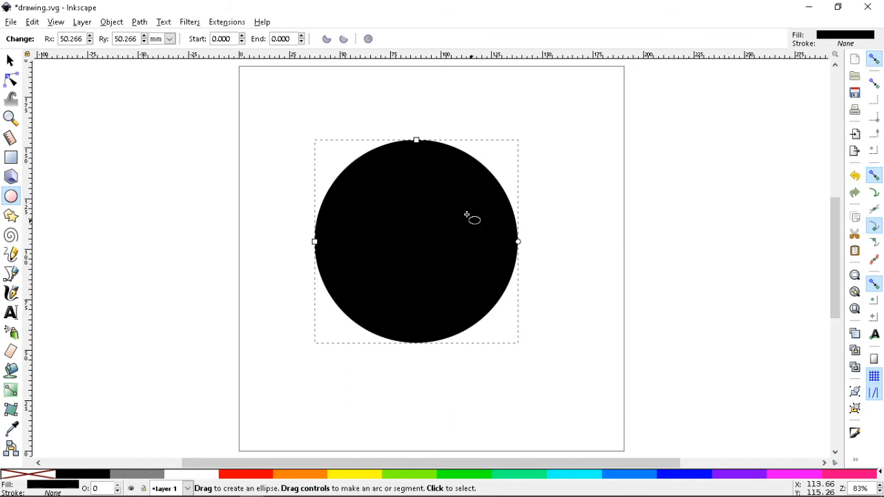
left_click_drag(518, 233, 460, 235)
left_click_drag(517, 241, 366, 254)
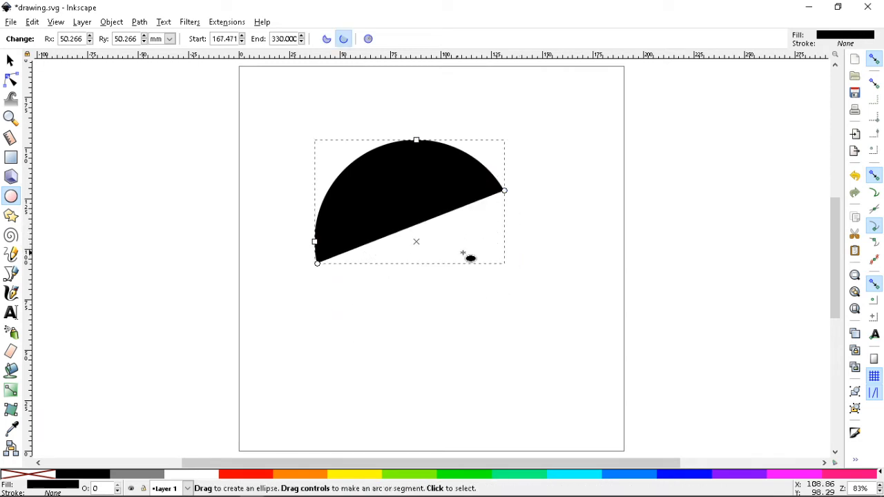
key("Delete")
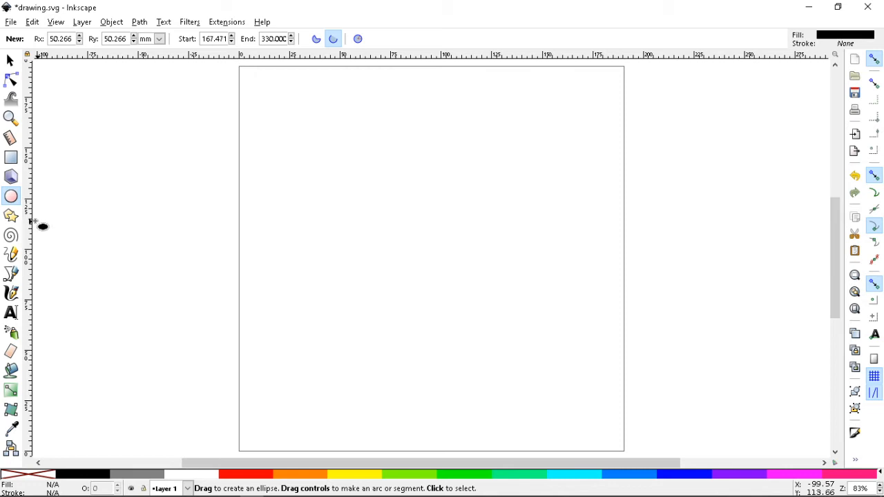
Draw an upright polygon near the middle of the page and set its number of corners to 3
left_click(11, 216)
left_click_drag(422, 275, 422, 159)
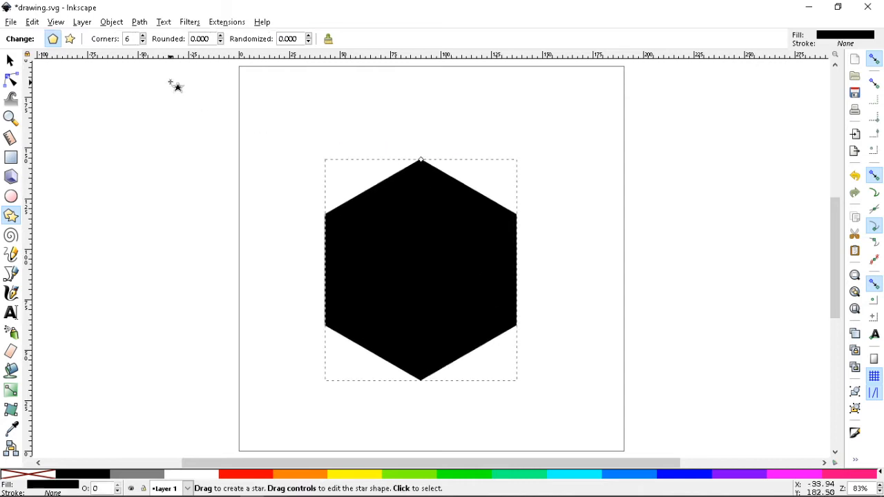
left_click(143, 42)
left_click(143, 42)
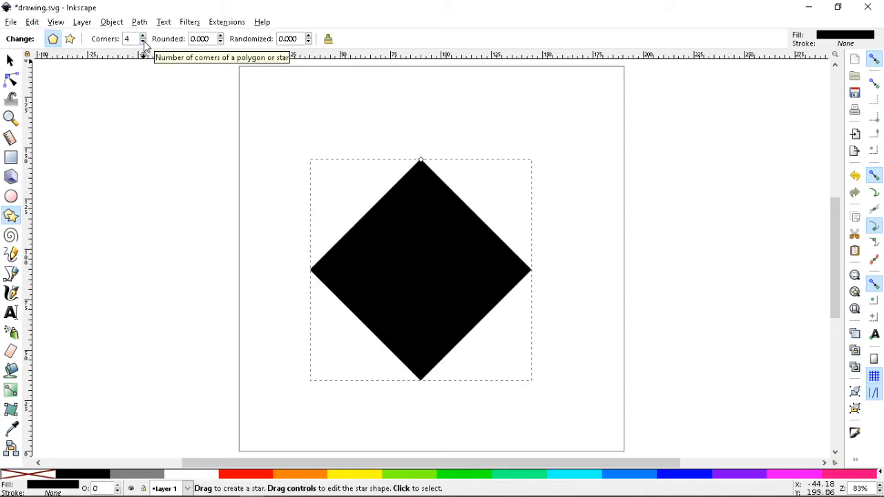
left_click(143, 42)
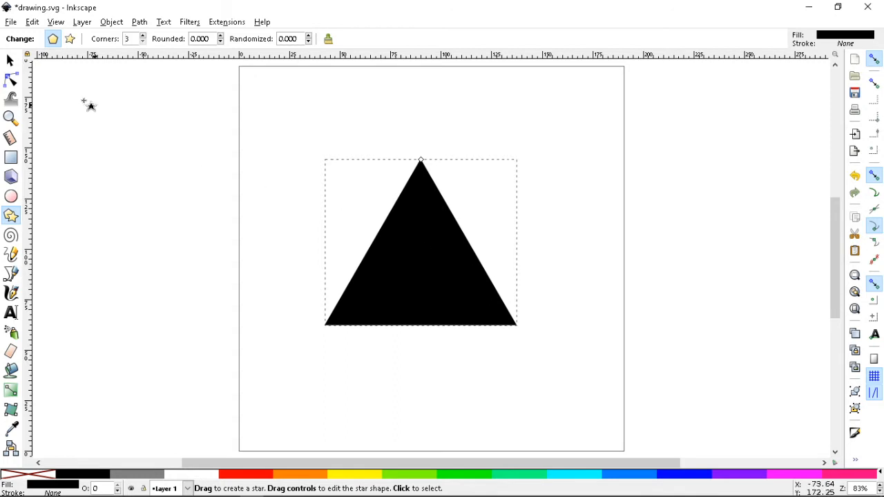
Try aligning the triangle to the page's left and right edges, inside and outside, and finish by centring it horizontally and vertically on the page
left_click(9, 60)
key("ctrl+shift+a")
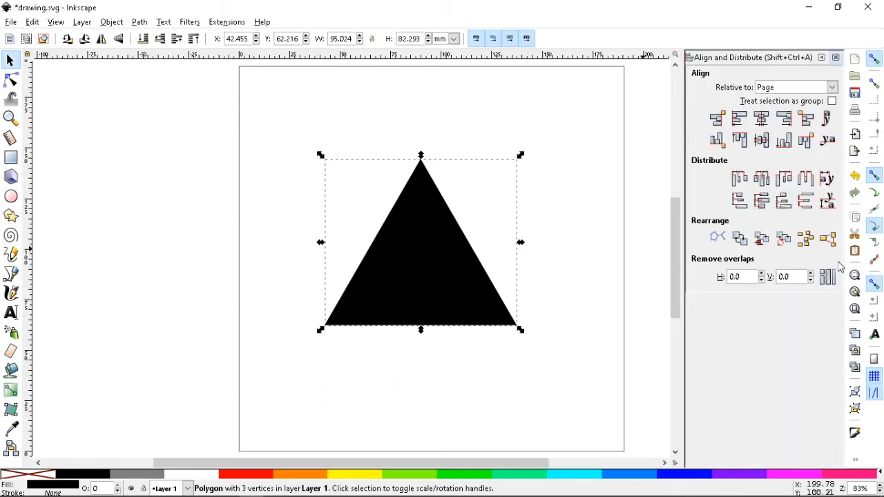
left_click(742, 122)
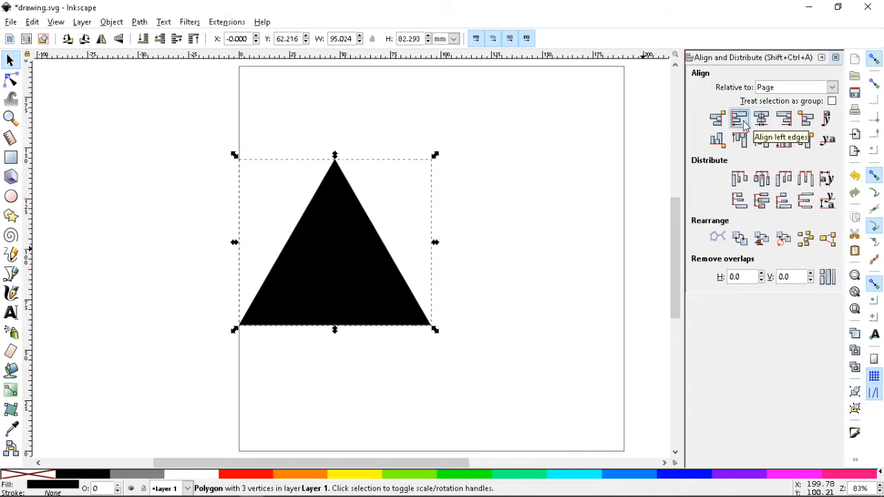
left_click(791, 123)
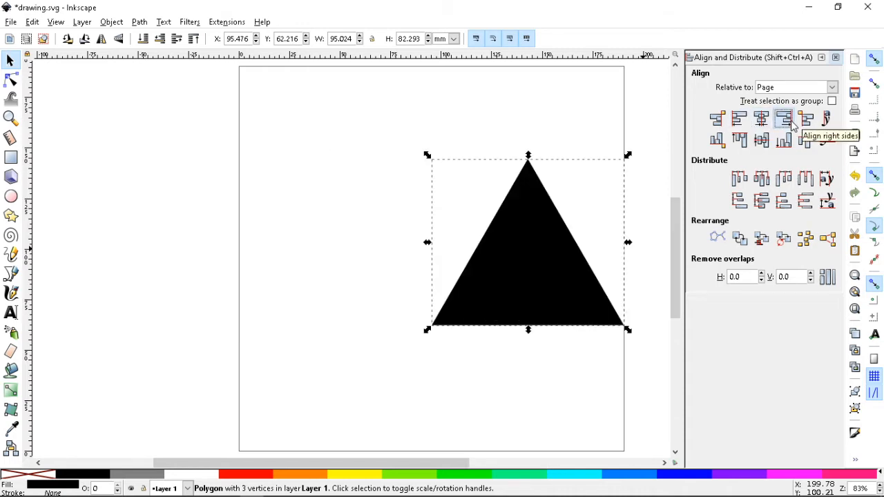
left_click(718, 120)
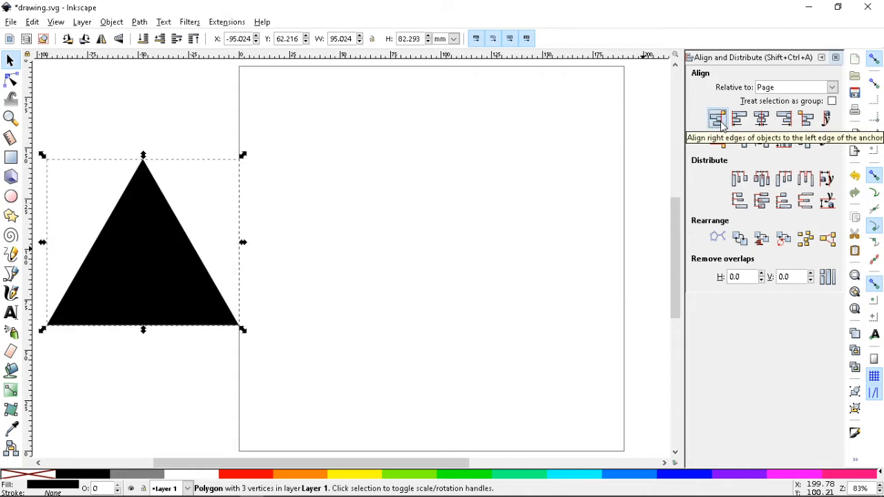
left_click(806, 119)
left_click(765, 122)
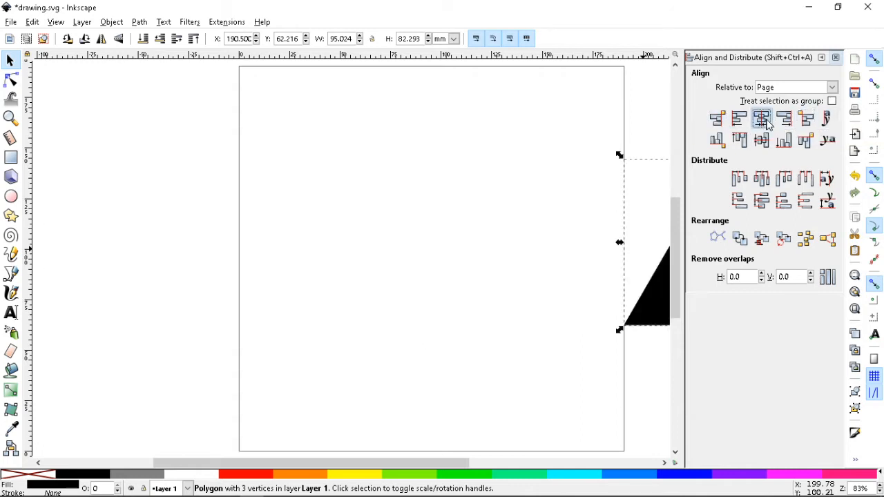
left_click(770, 143)
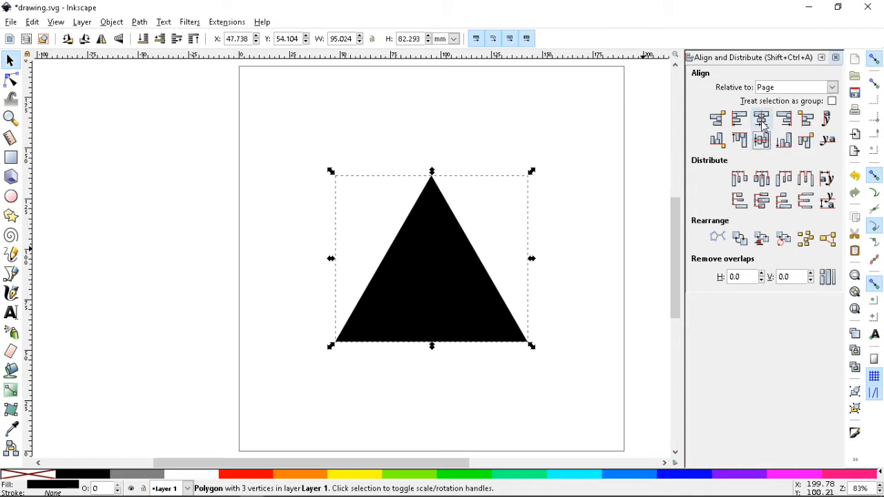
Enlarge the triangle proportionally about its centre to about 174 mm wide and 151 mm high, and return to the Stars and Polygons tool
left_click_drag(534, 262, 616, 274)
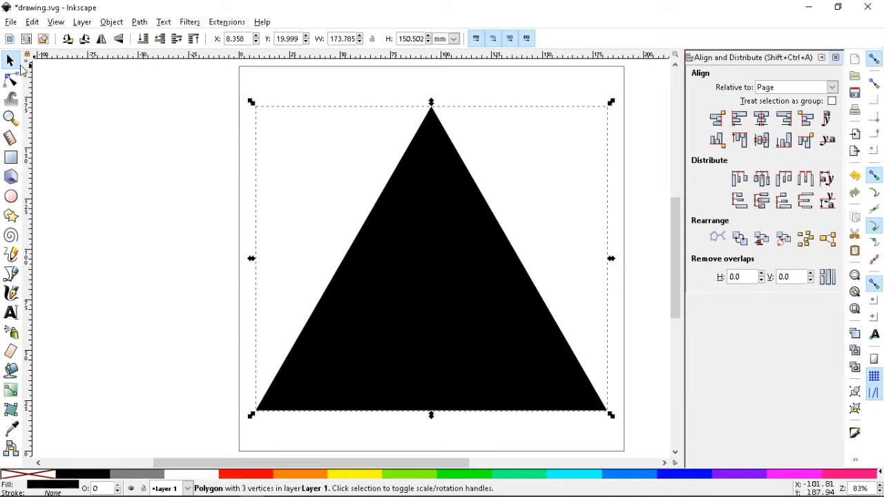
left_click(10, 215)
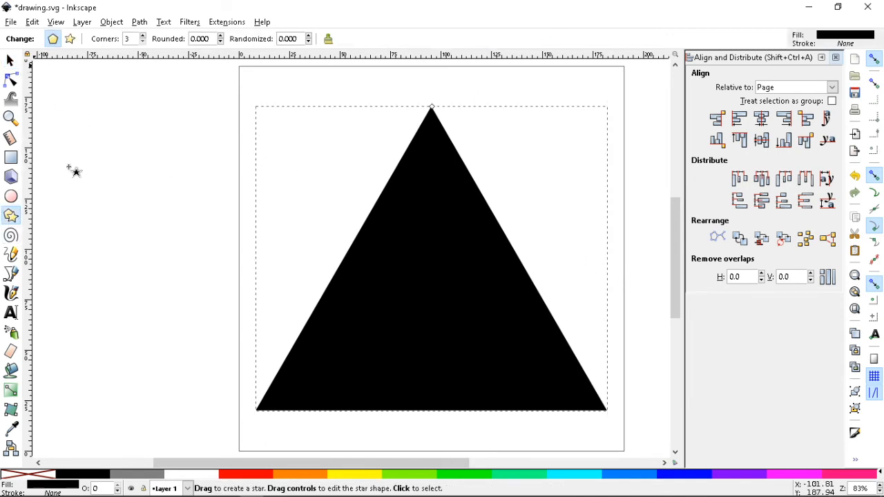
Give the polygon 4 corners, shrink it about its centre to about 166 × 166 mm, and centre it vertically on the page
left_click(144, 36)
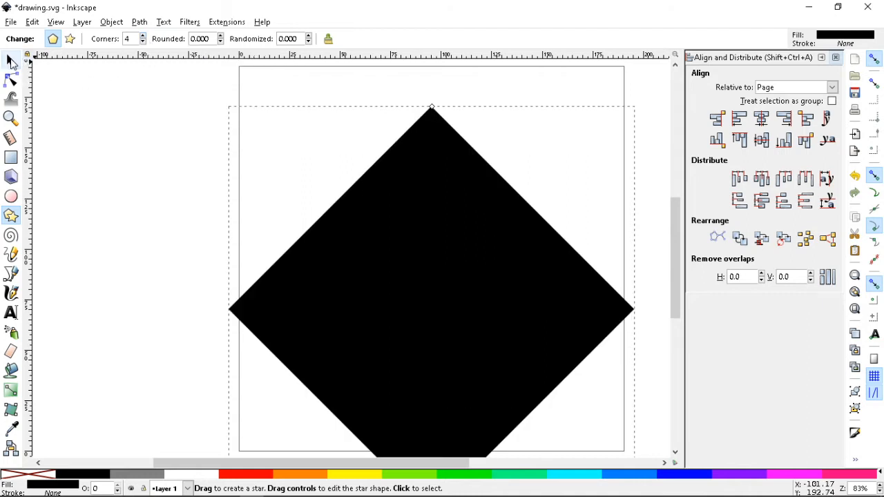
left_click(10, 61)
left_click_drag(639, 311, 608, 310)
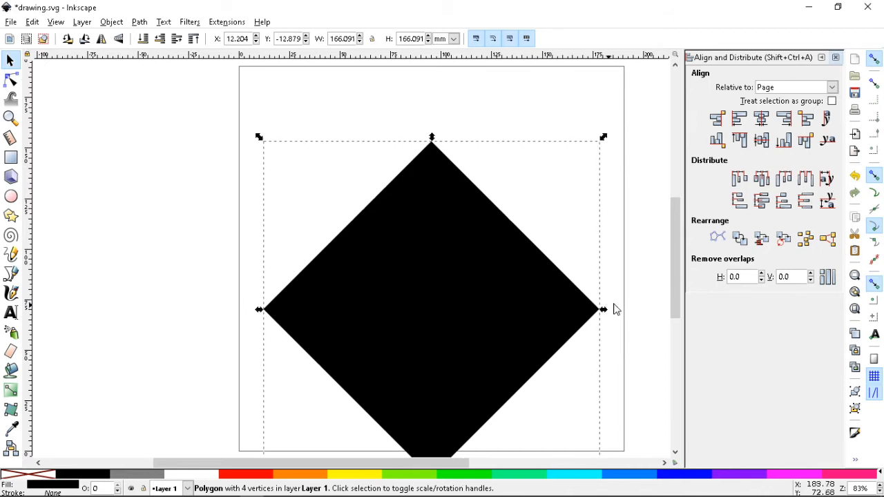
left_click(762, 140)
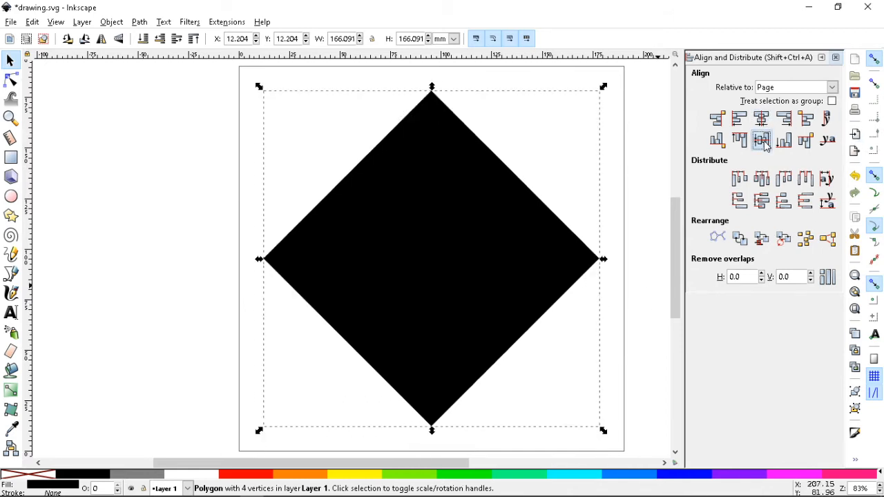
Try different corner counts on the polygon, going down to 3 and gradually up to 25
left_click(11, 216)
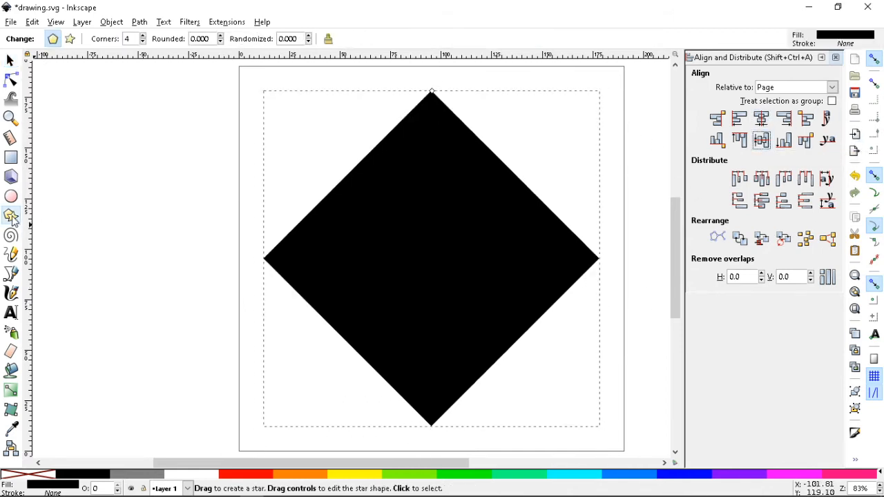
left_click(142, 42)
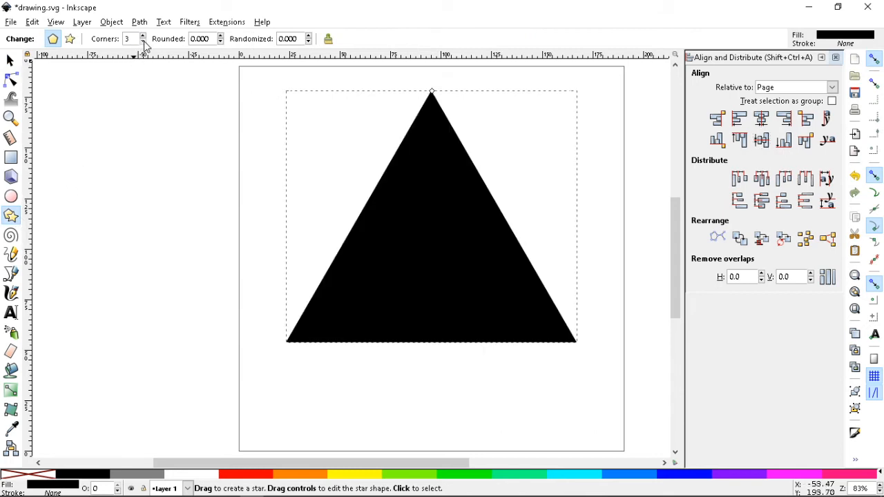
left_click(143, 37)
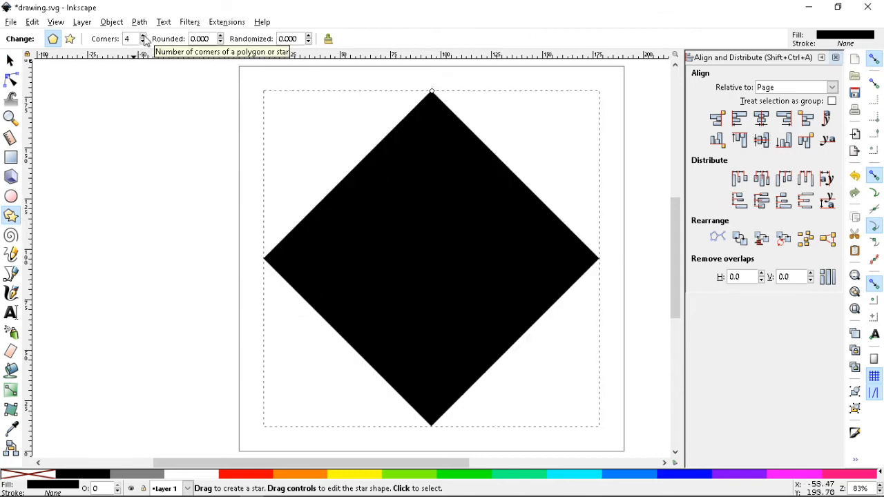
left_click(144, 36)
left_click(144, 36)
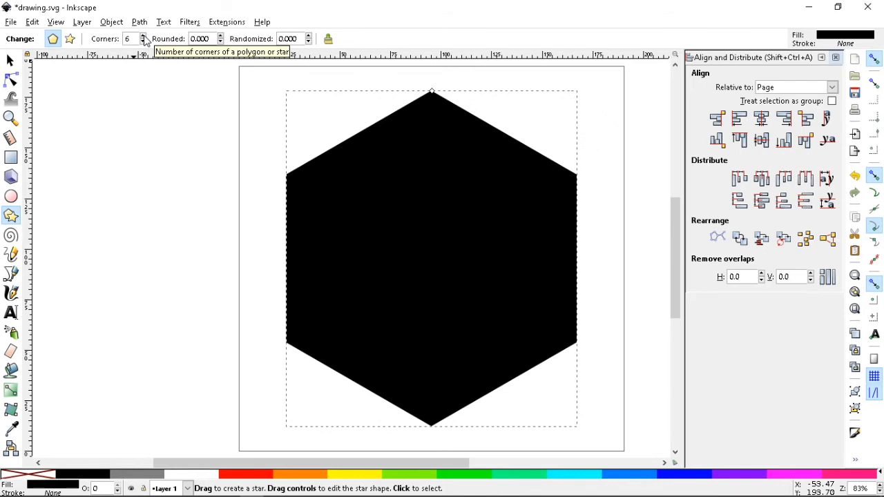
left_click(143, 37)
left_click(144, 37)
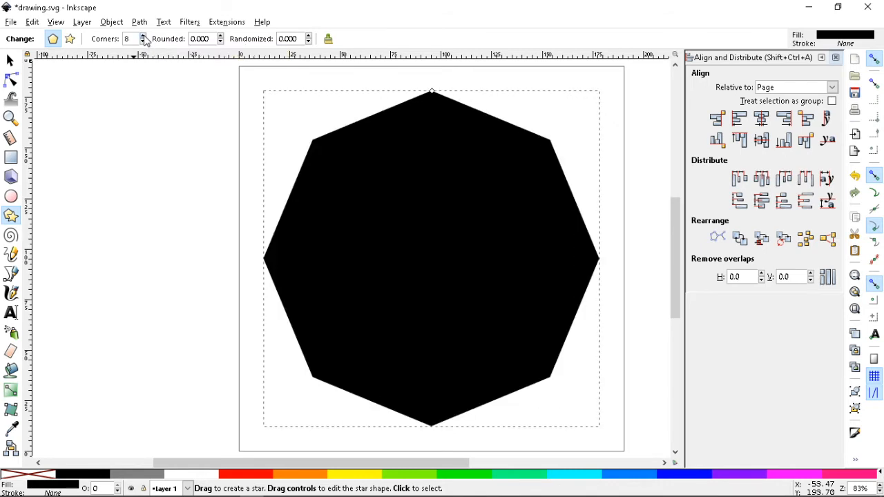
left_click(143, 37)
left_click(143, 37)
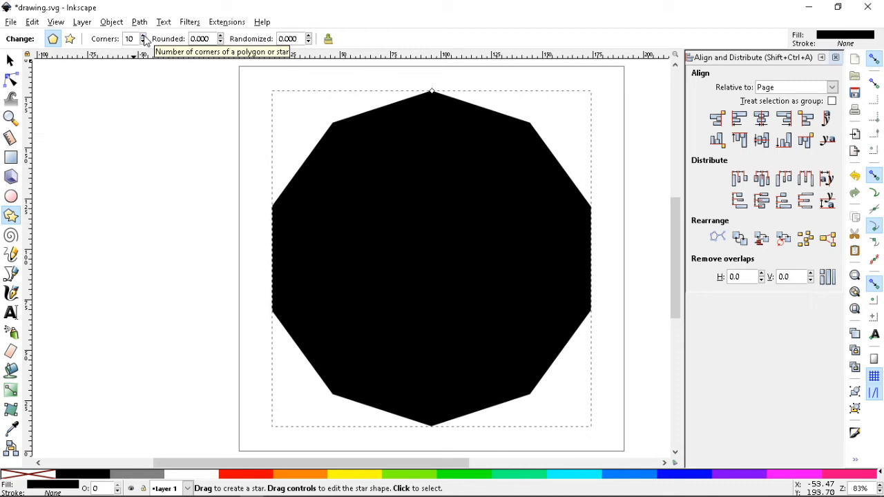
left_click(143, 36)
left_click(143, 37)
left_click(144, 36)
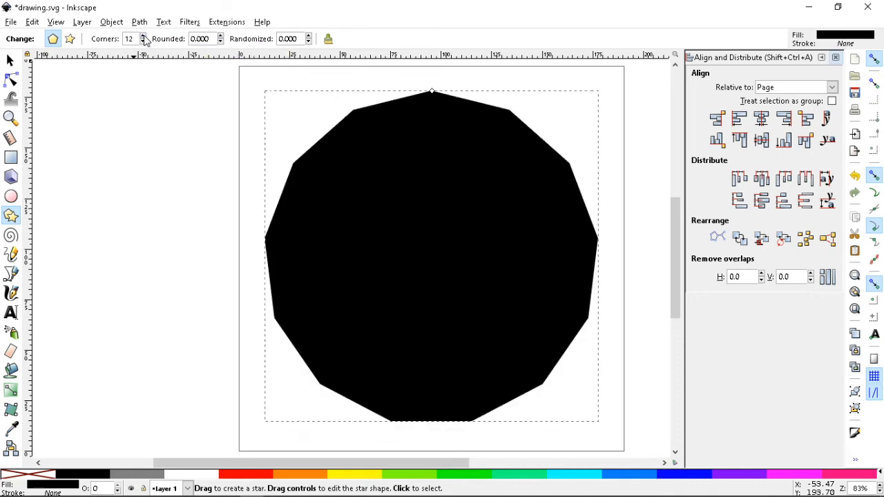
left_click(144, 37)
left_click(144, 37)
left_click(144, 37)
left_click(144, 37)
left_click(144, 36)
left_click(143, 36)
left_click(144, 36)
left_click(144, 37)
left_click(144, 36)
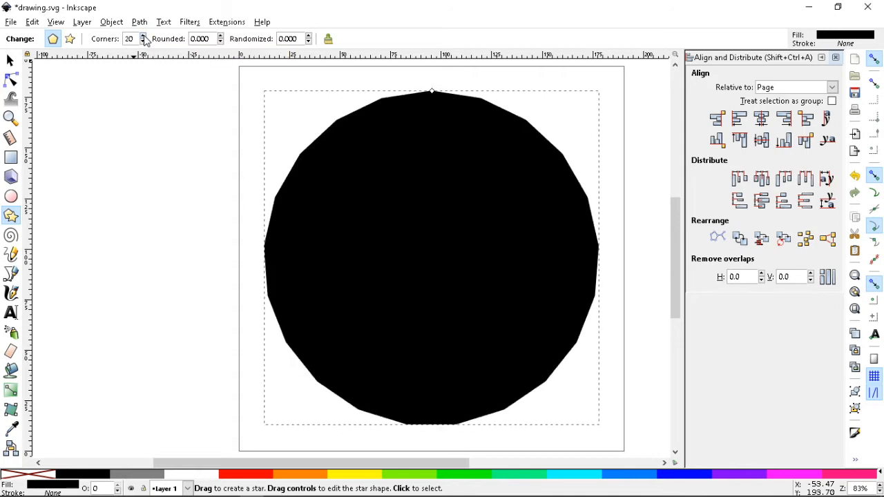
left_click(143, 36)
left_click(143, 36)
left_click(144, 36)
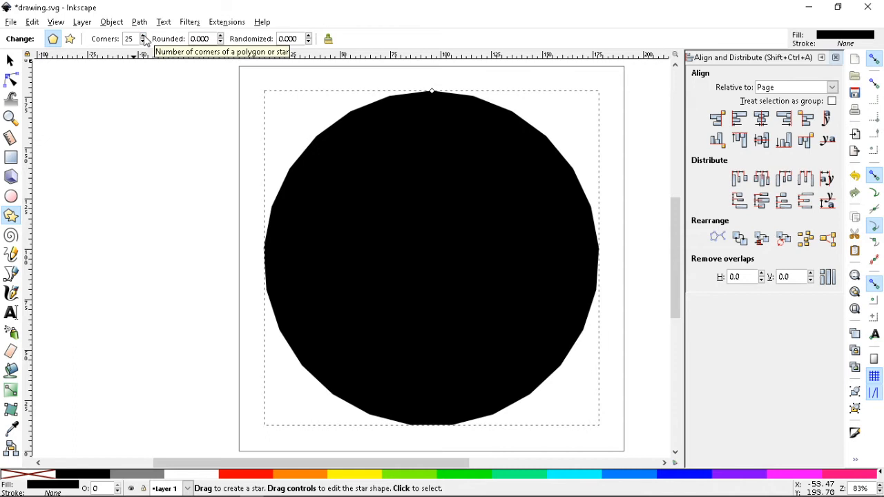
Convert the polygon to a star, reduce its corners to 3, and try reshaping it with its inner handle
left_click(71, 40)
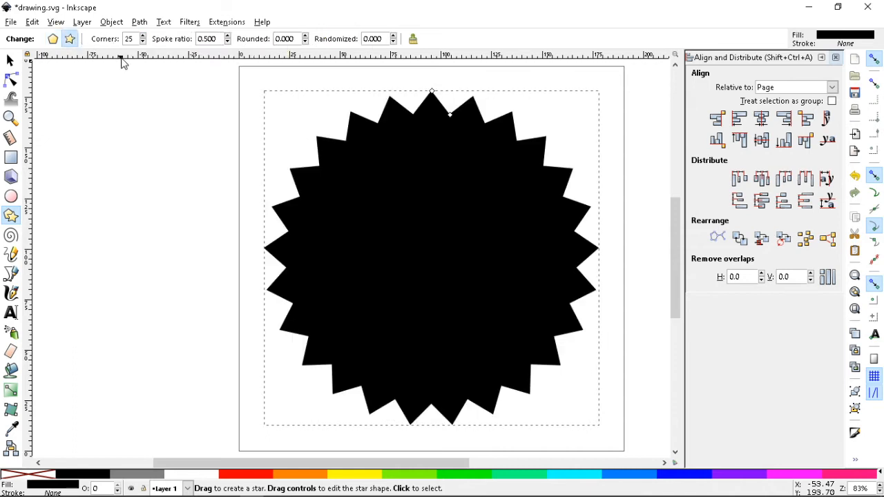
left_click(142, 42)
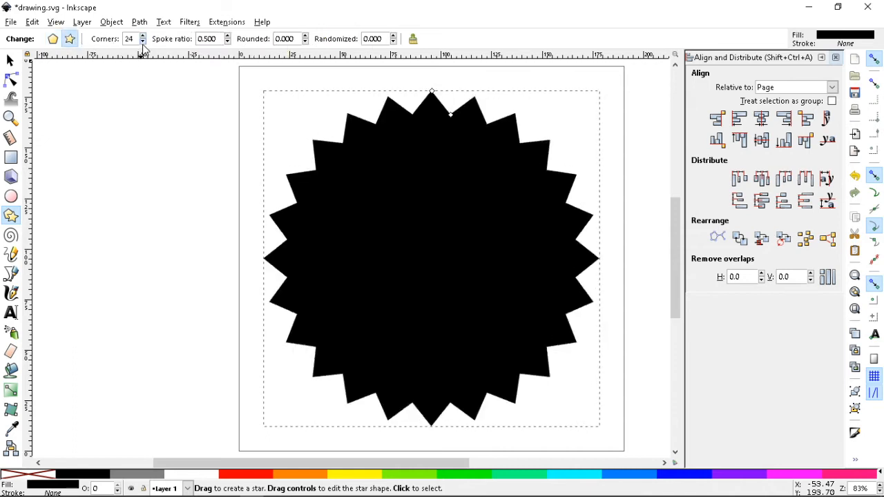
left_click(143, 42)
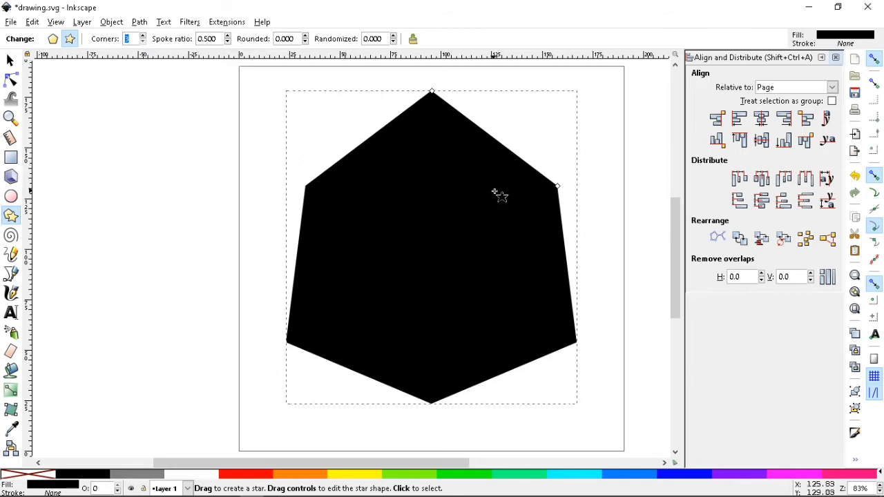
left_click_drag(558, 187, 623, 312)
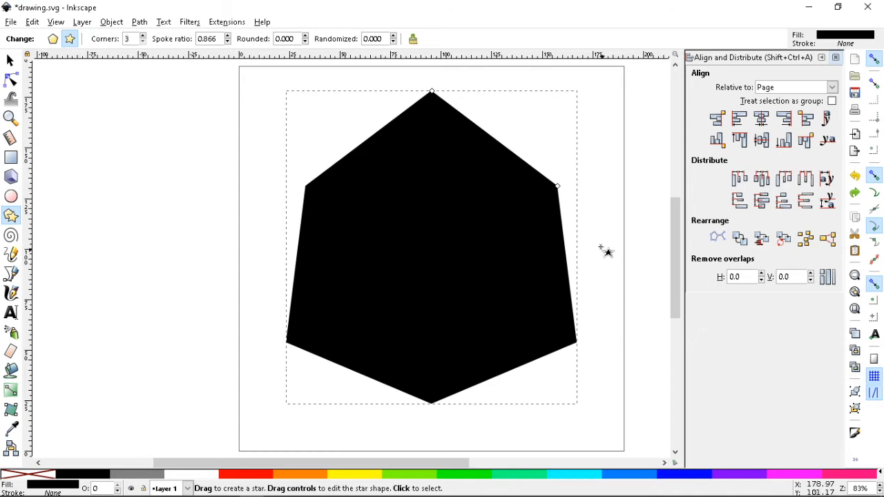
Try the star's shape settings, ending with a spoke ratio of 0.260, rounding of 0.930 and randomization of 1.019
left_click(227, 41)
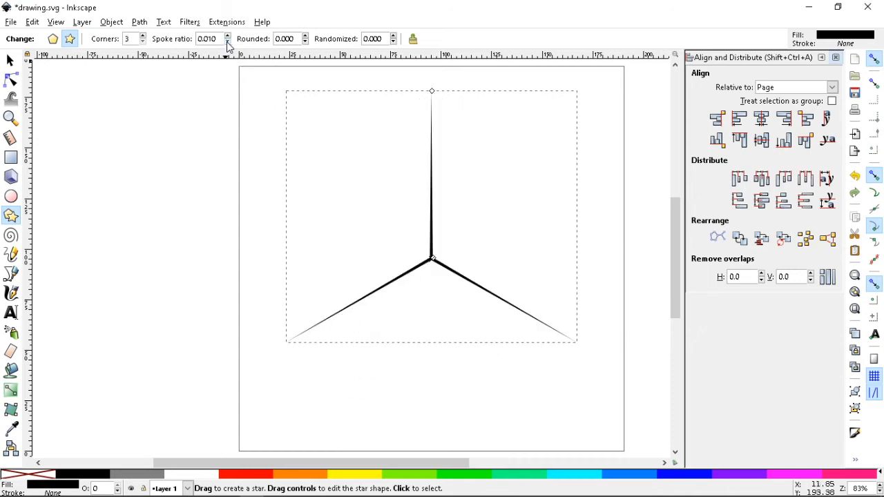
left_click(228, 36)
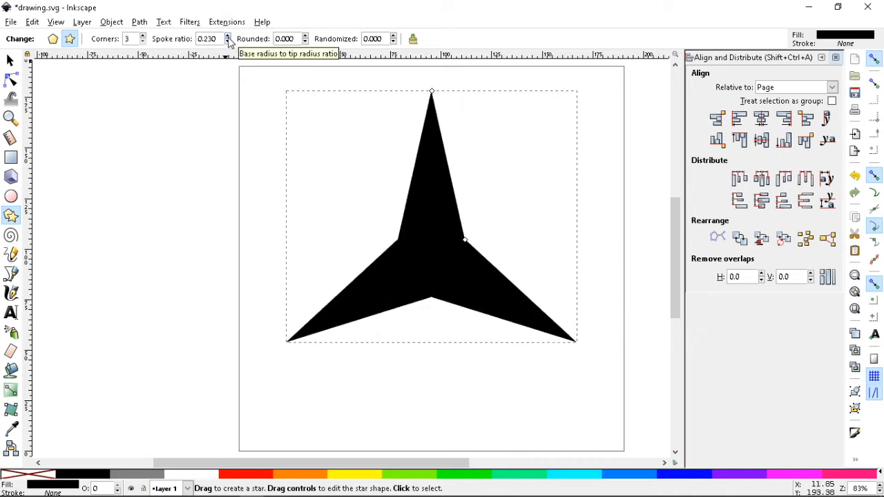
left_click(304, 36)
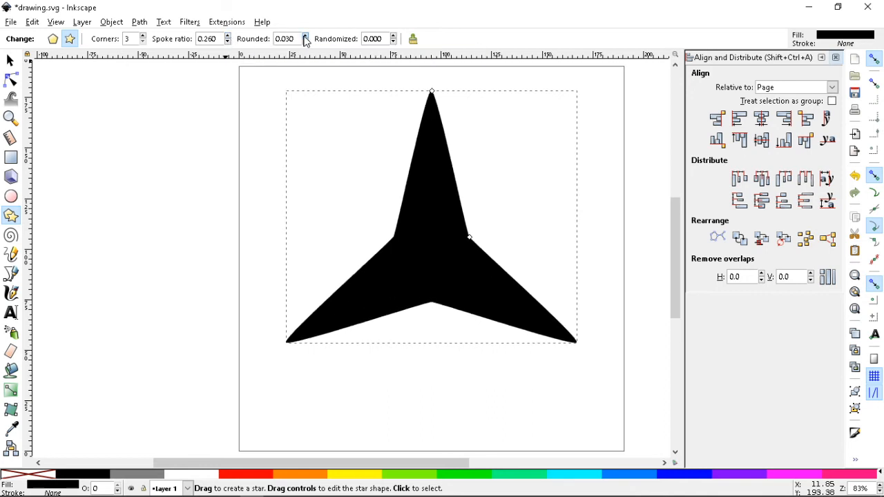
left_click(305, 36)
left_click(393, 36)
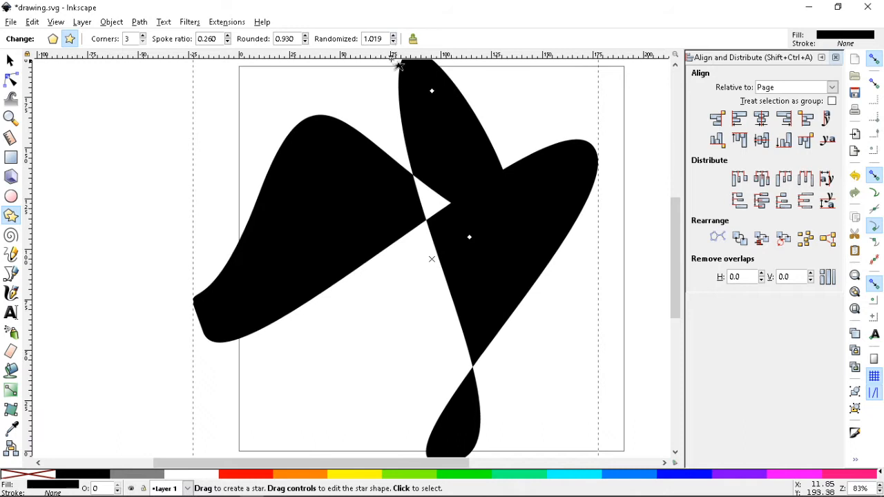
Delete the randomized star and save the drawing
key("Delete")
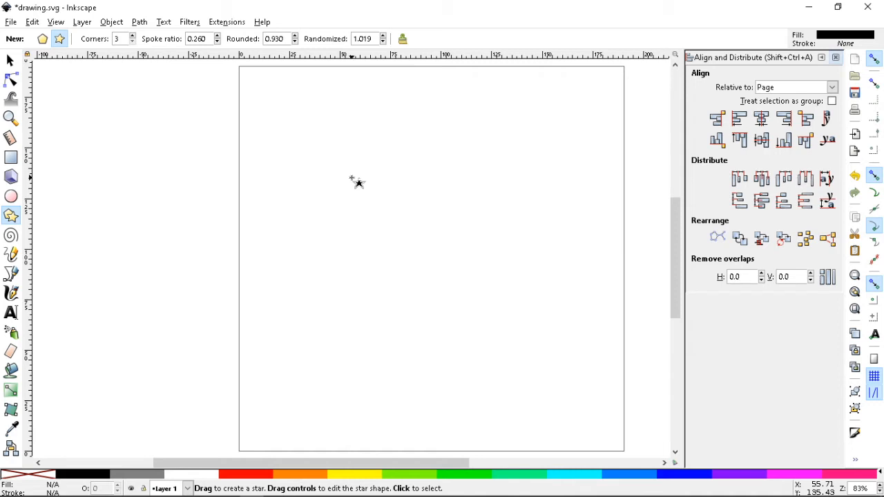
key("ctrl+s")
key("ctrl+s")
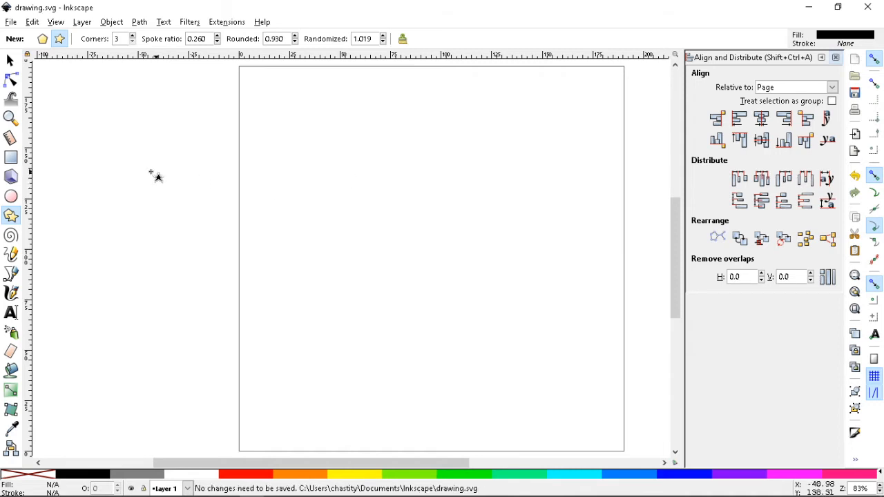
Try a rectangle of about 128 × 83 mm, resize it to about 89 × 62 mm, fully round its corners, and delete it
left_click(11, 158)
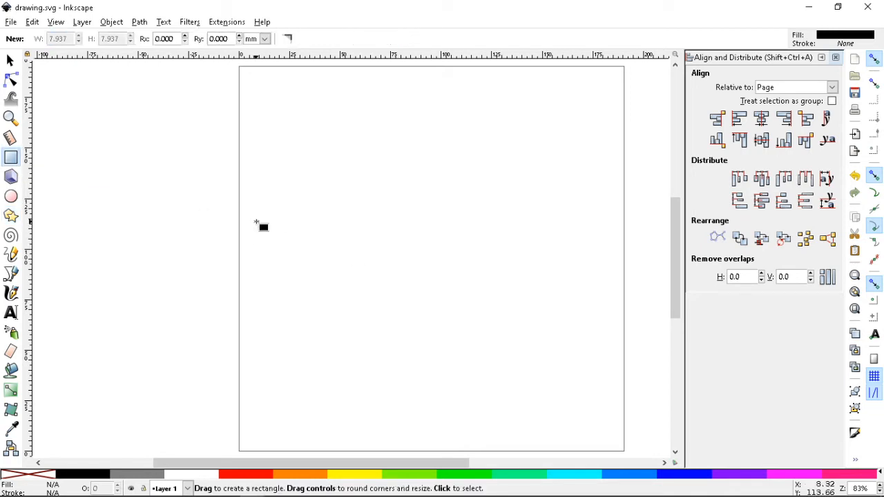
left_click_drag(273, 123, 314, 169)
mouse_move(331, 188)
left_mouse_down()
mouse_move(325, 177)
mouse_move(353, 196)
mouse_move(345, 188)
mouse_move(471, 221)
mouse_move(315, 237)
mouse_move(150, 212)
mouse_move(176, 85)
mouse_move(419, 179)
mouse_move(520, 257)
mouse_move(546, 311)
left_mouse_up()
right_click(553, 357)
left_click(449, 373)
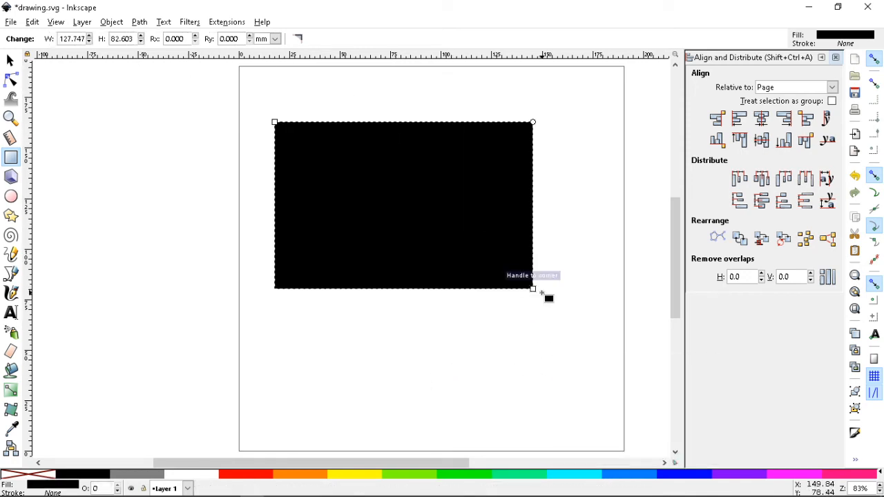
left_click_drag(533, 289, 456, 247)
left_click_drag(455, 123, 488, 202)
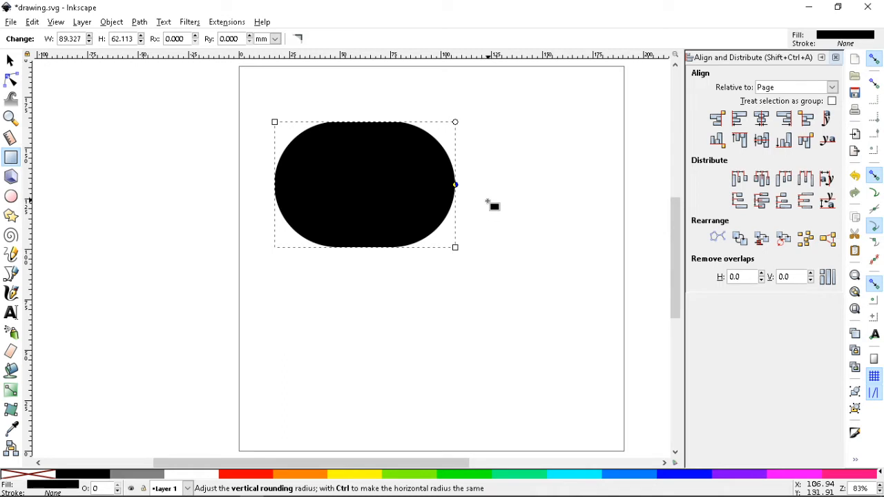
key("Delete")
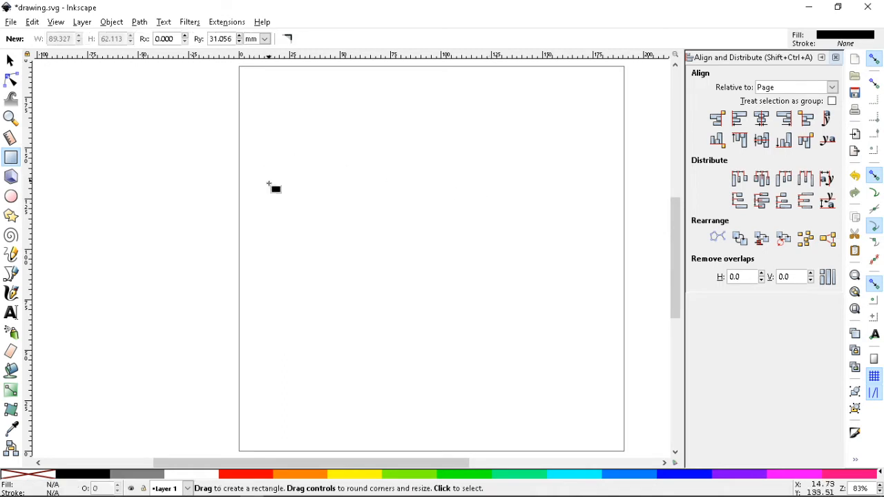
Draw a square about 37 mm wide near the middle of the page and remove its corner rounding
left_click_drag(359, 179, 456, 256)
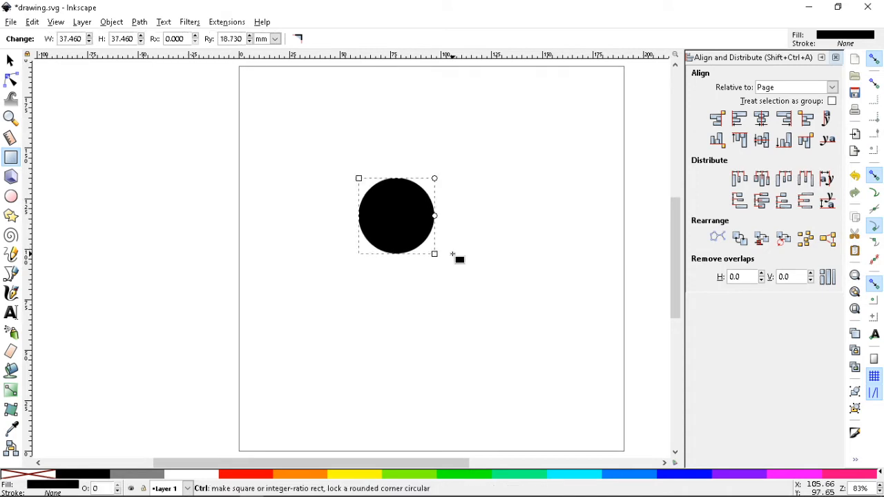
left_click_drag(436, 217, 440, 153)
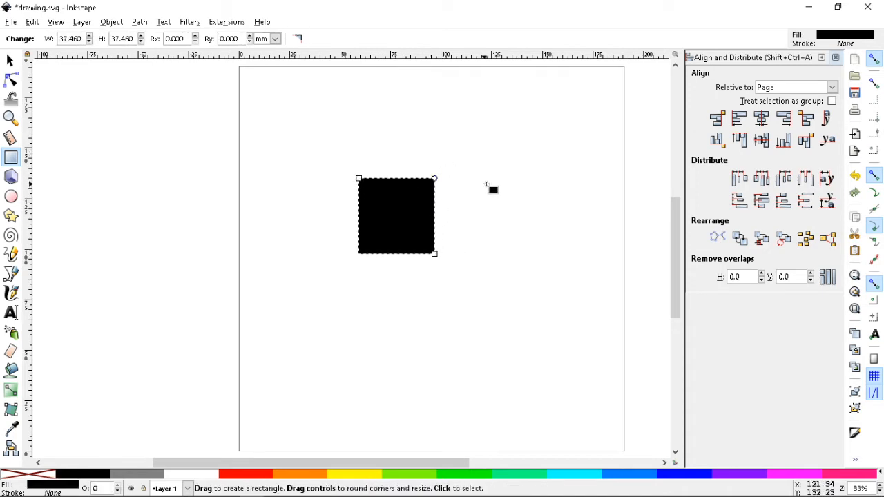
left_click(484, 201)
left_click(422, 193)
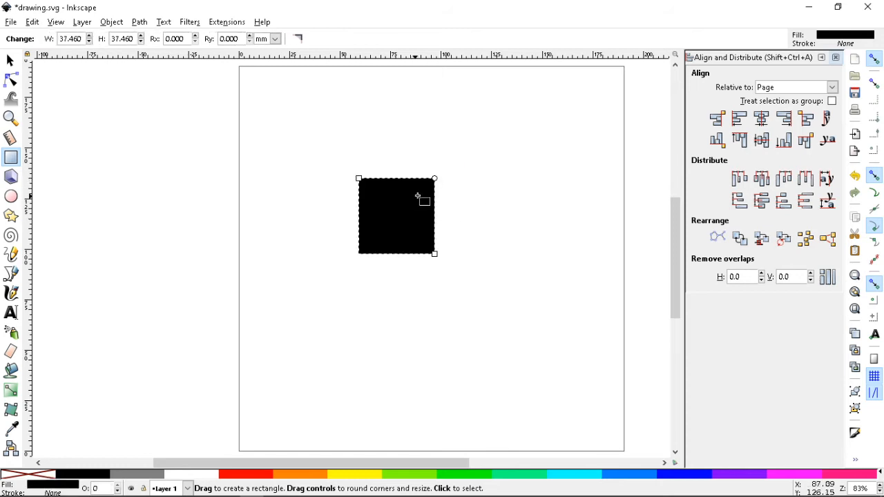
Round the square into a circle, stretch it to about 114 × 39 mm, round it horizontally by 57.150 mm, and delete it
left_click_drag(435, 179, 450, 246)
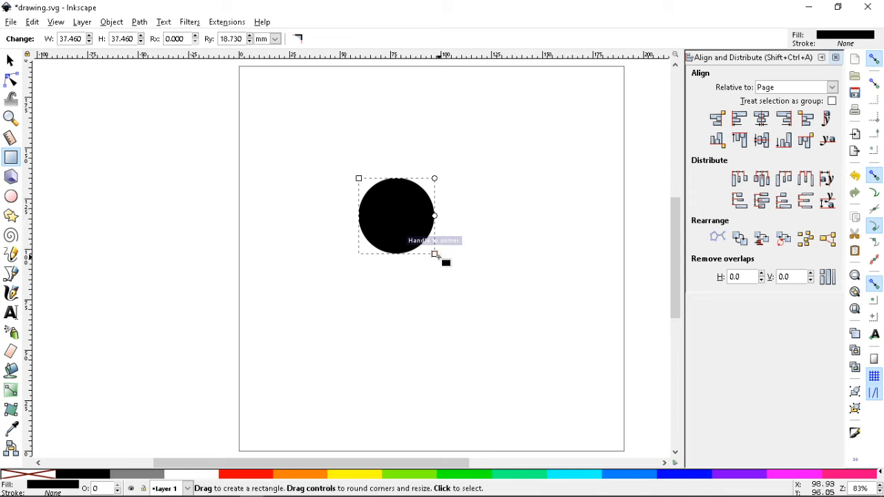
left_click_drag(435, 254, 590, 257)
left_click_drag(590, 179, 432, 250)
key("Delete")
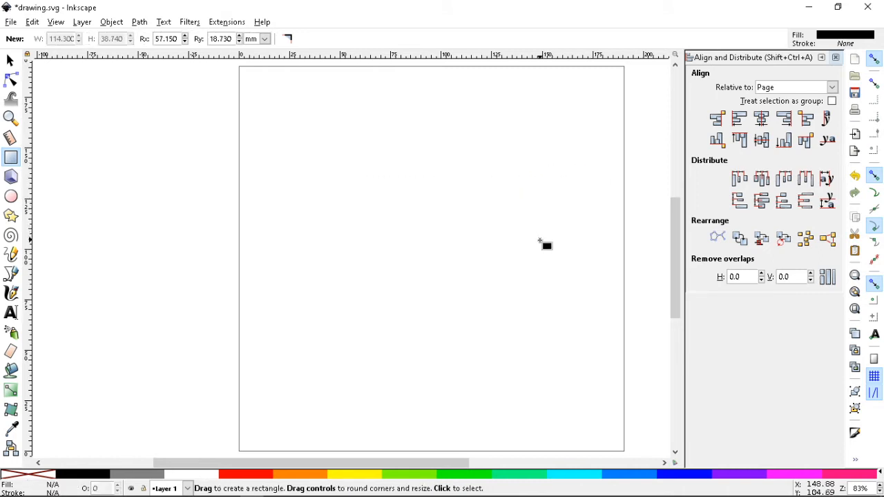
Draw a square about 36 mm wide, set its vertical corner rounding to 0, and move it towards the page's upper-left area
left_click_drag(322, 170, 407, 247)
left_click_drag(394, 208, 395, 169)
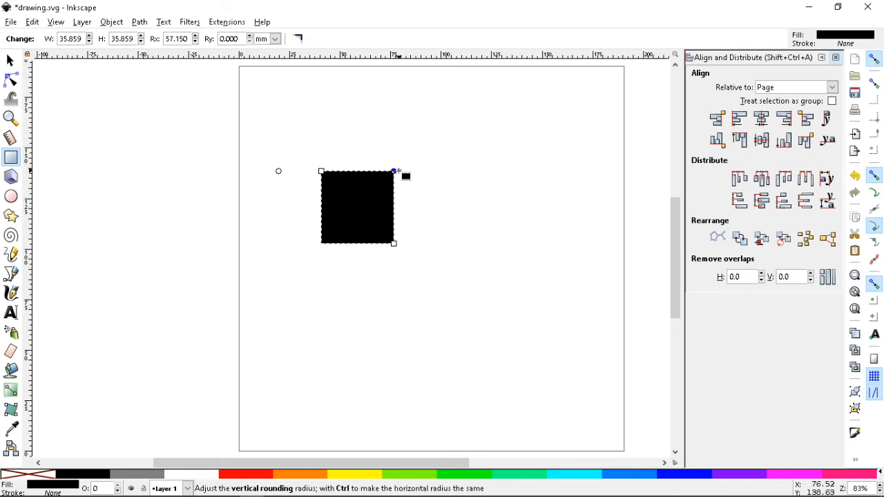
left_click(10, 61)
left_click_drag(368, 214, 354, 181)
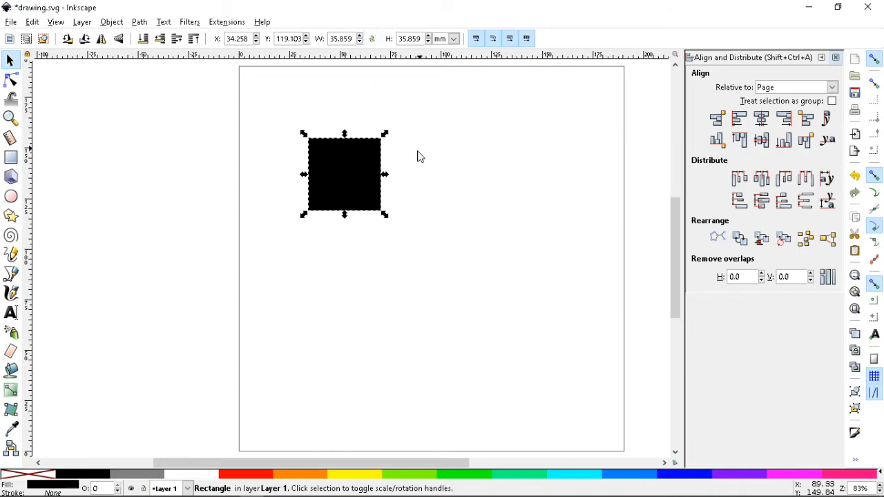
Show the page grid and move the square slightly right so its corner snaps to a grid intersection
key("numbersign")
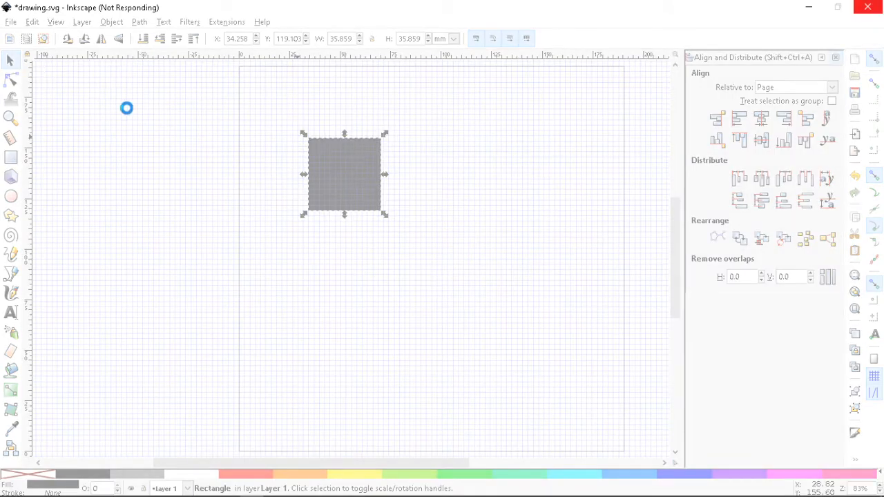
left_click_drag(321, 167, 361, 165)
Open the rectangular grid's settings in the document properties and set a major grid line every 1
left_click(8, 23)
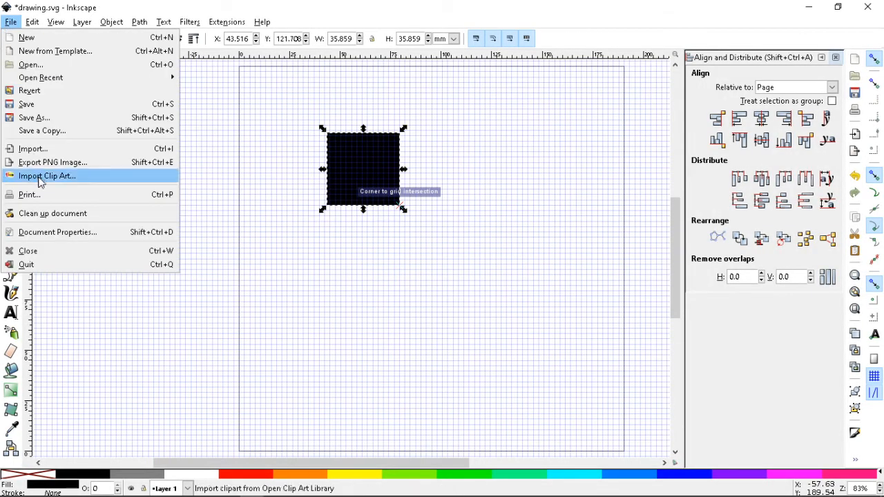
left_click(30, 232)
left_click_drag(863, 74, 481, 47)
left_click(503, 69)
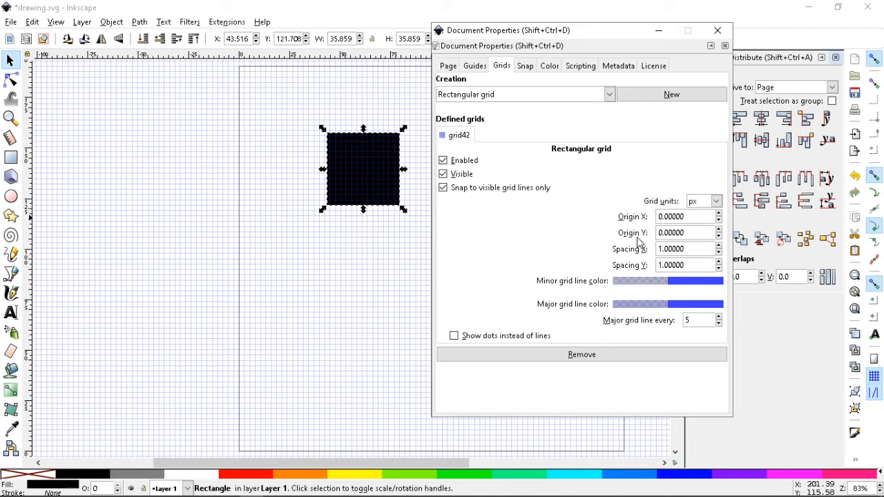
left_click(719, 324)
left_click(719, 324)
Set the grid spacing to 32 px in X and Y, and move the square up and left onto the new grid
left_click_drag(699, 250, 642, 249)
type("32")
left_click_drag(697, 267, 637, 269)
type("3")
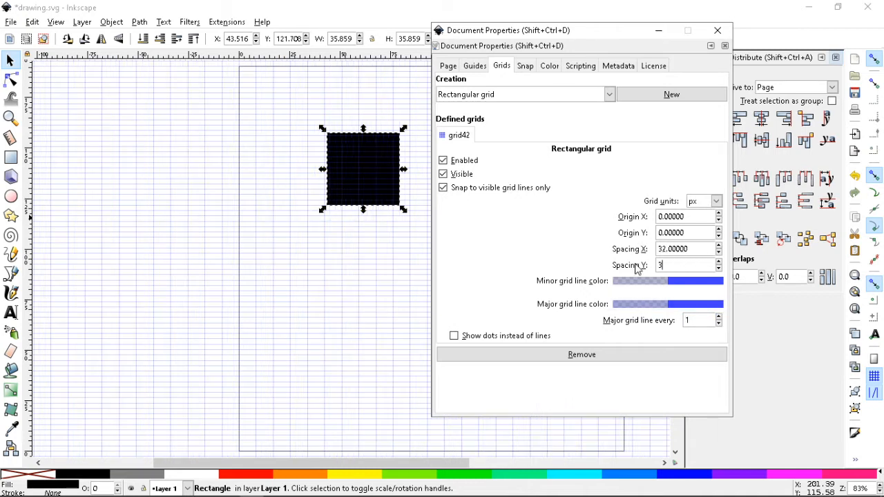
key("Return")
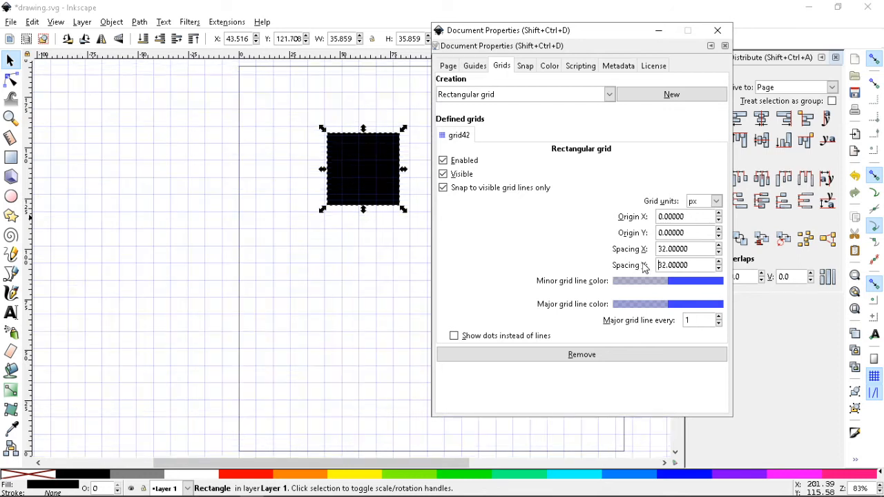
left_click(720, 318)
left_click(719, 324)
left_click(719, 324)
left_click(717, 30)
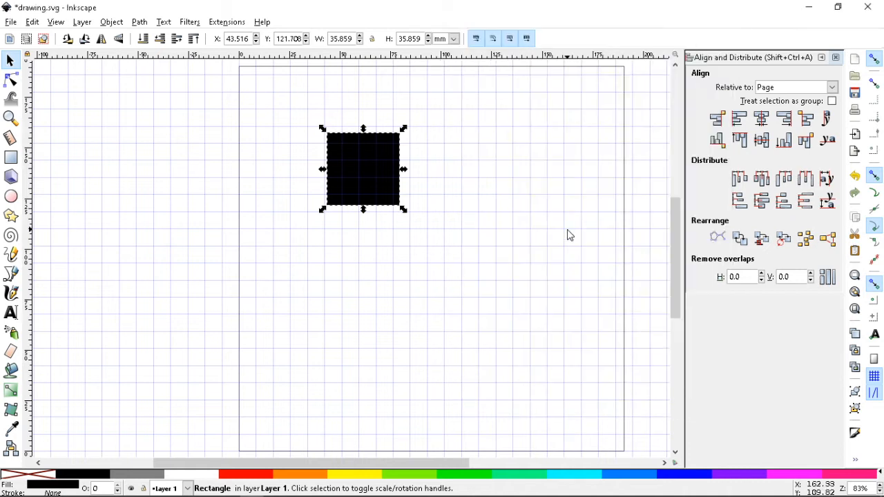
left_click_drag(286, 164, 246, 129)
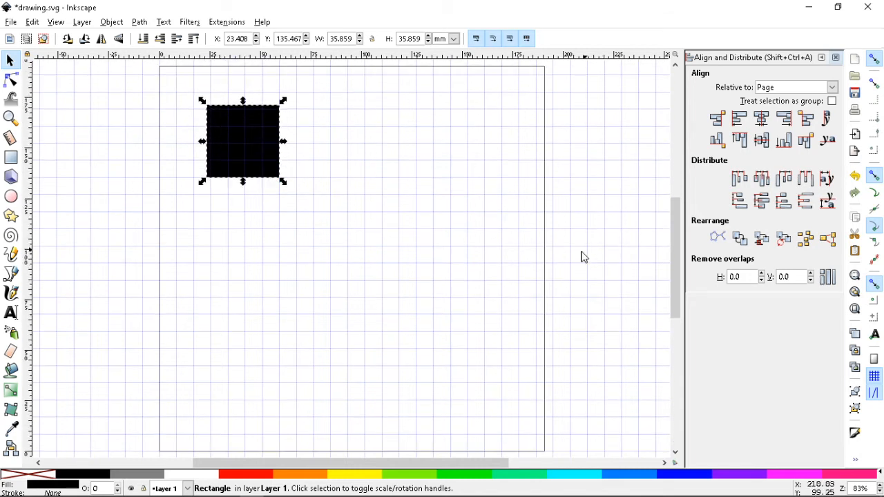
Review the page size and grid units in the document properties, keep px, and briefly try dots instead of grid lines
left_click(10, 24)
left_click(89, 233)
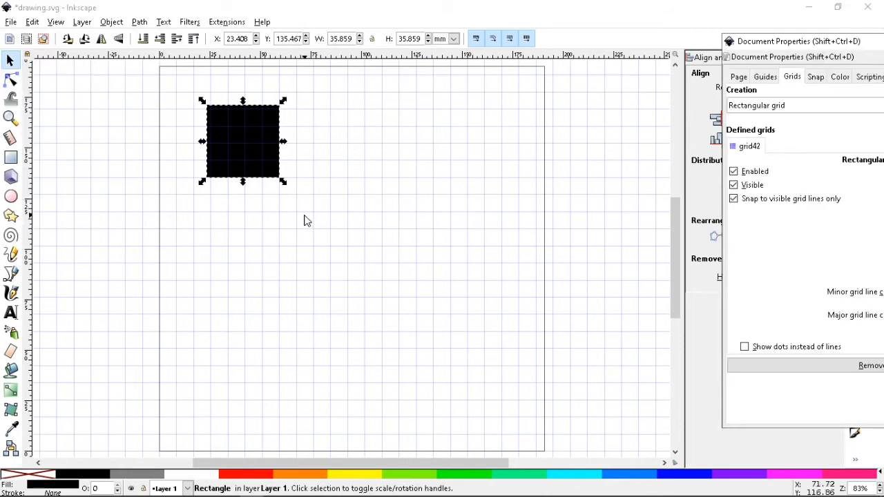
left_click_drag(785, 45, 463, 45)
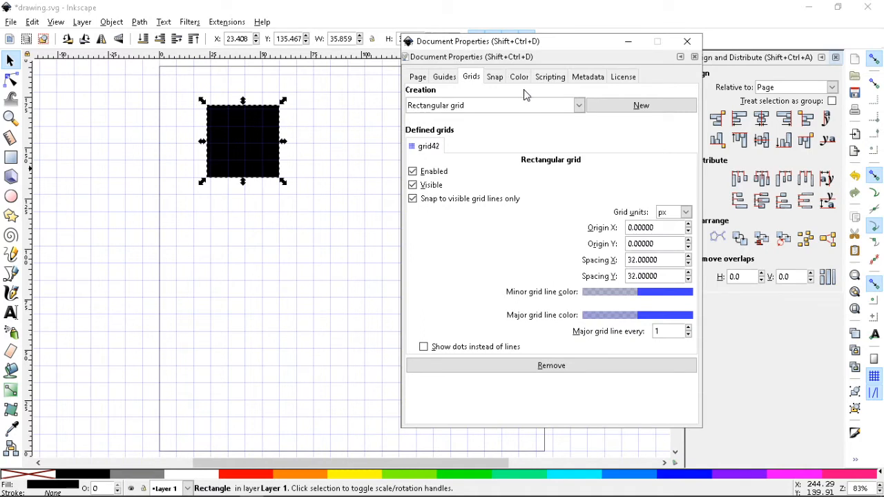
left_click(409, 79)
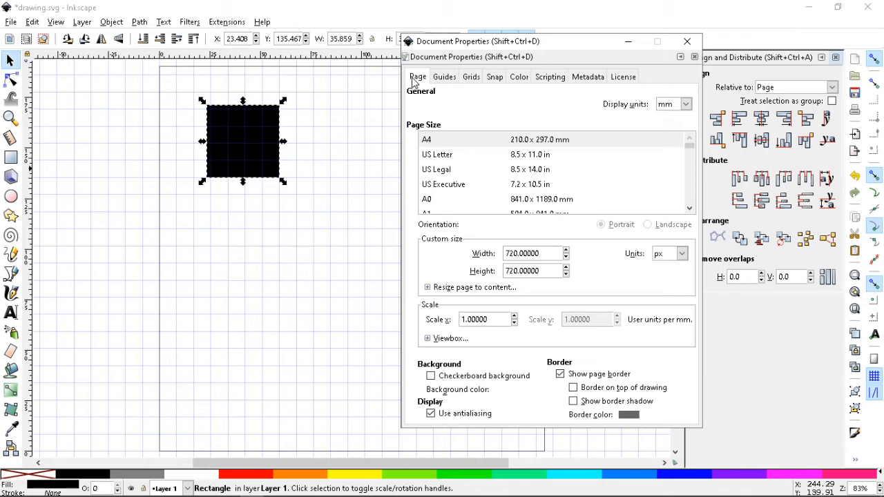
left_click(474, 79)
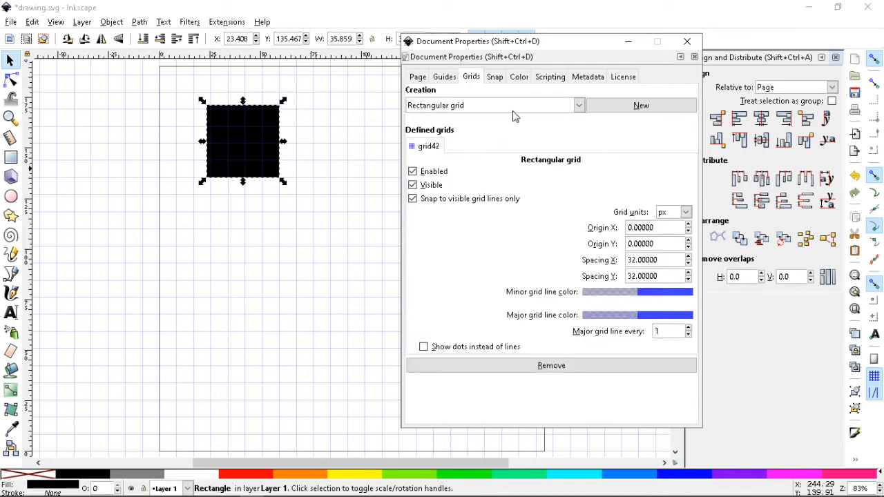
left_click(687, 213)
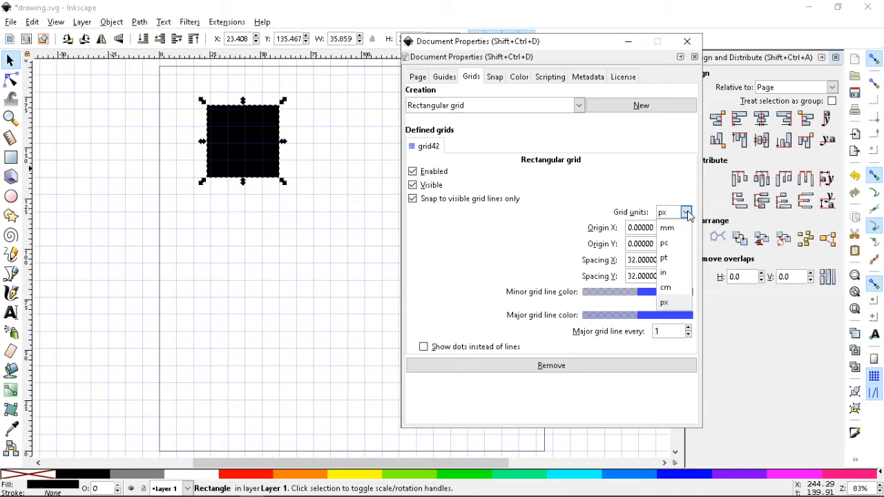
left_click(673, 305)
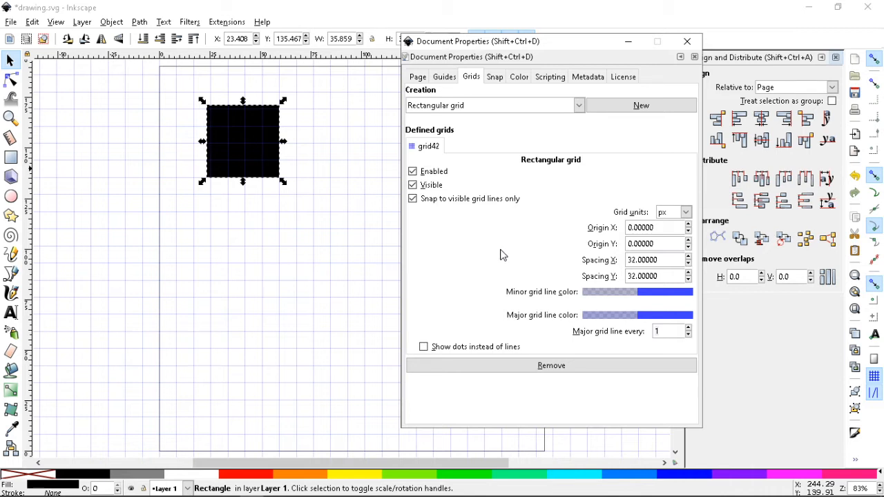
left_click(423, 346)
left_click(423, 346)
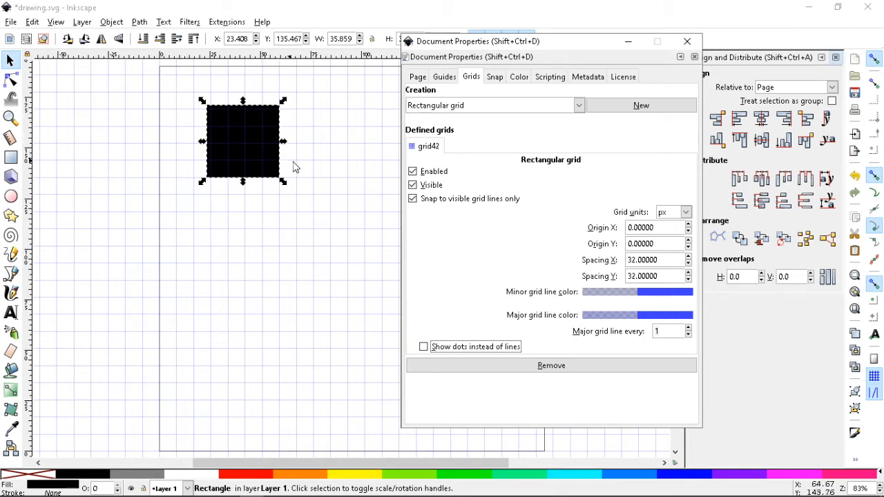
Switch to Calculator, divide 720 by 32, and close it again
mouse_move(64, 495)
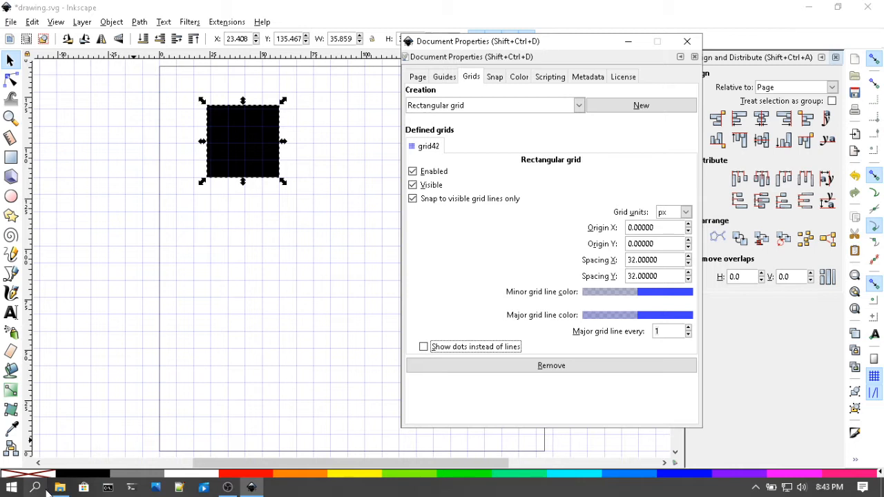
left_click(36, 488)
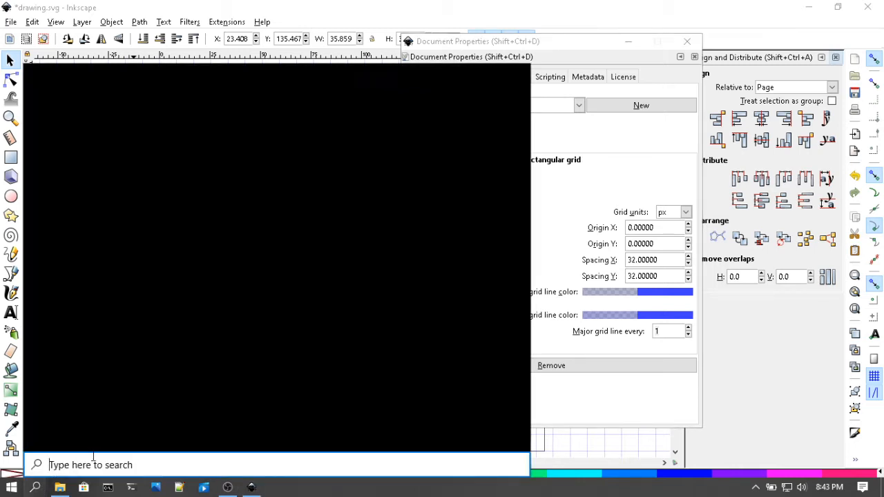
type("cal")
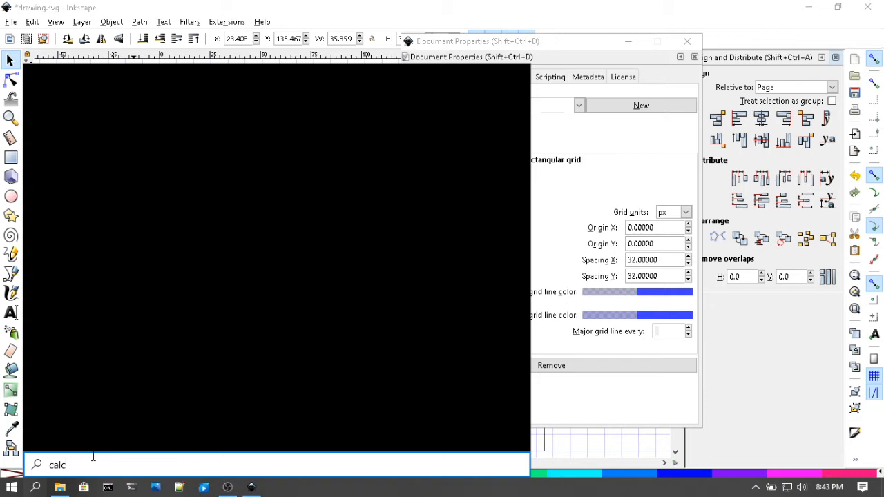
type("c")
key("Return")
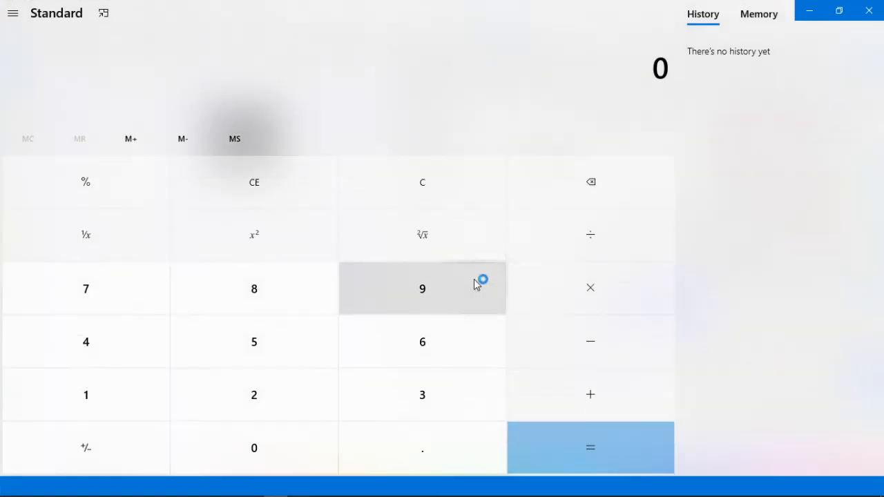
type("7")
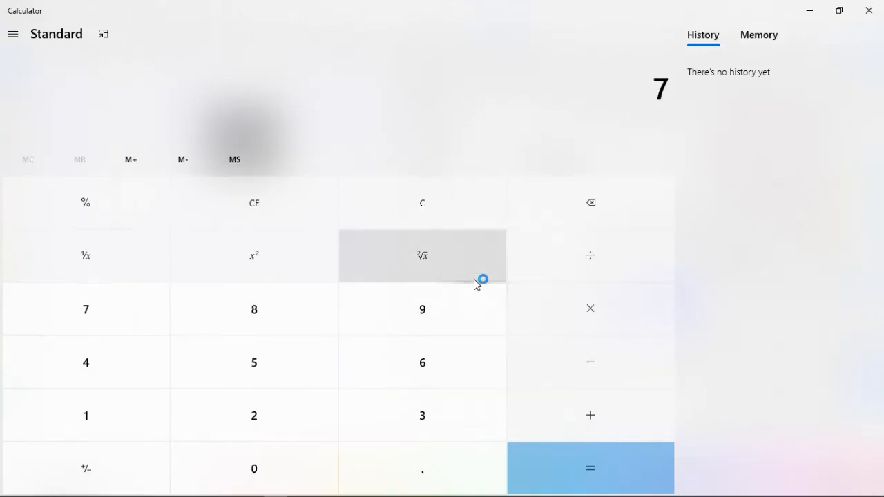
type("20/32")
key("Return")
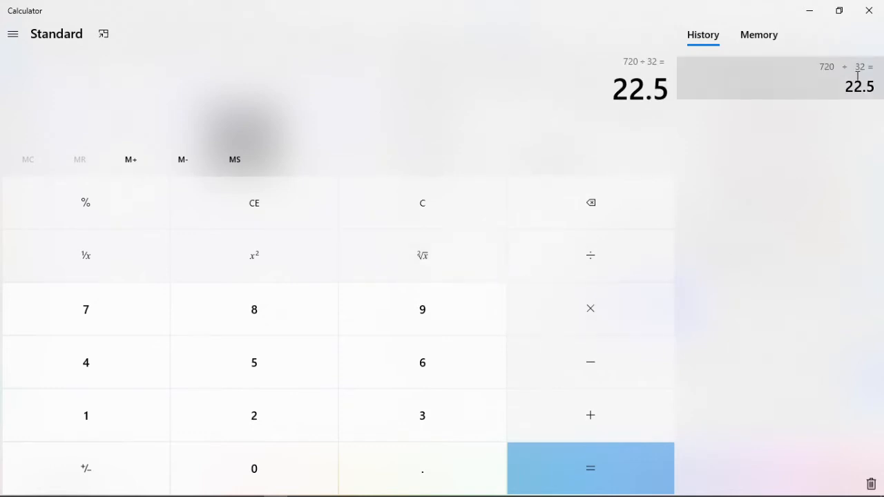
left_click(870, 10)
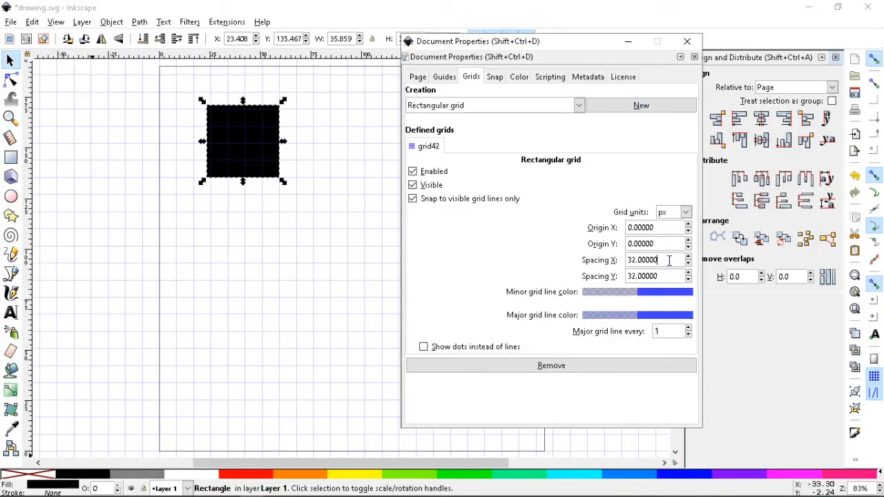
Set the grid spacing to 16 px in both X and Y and close the document properties
key("BackSpace")
key("Tab")
type("1")
key("Return")
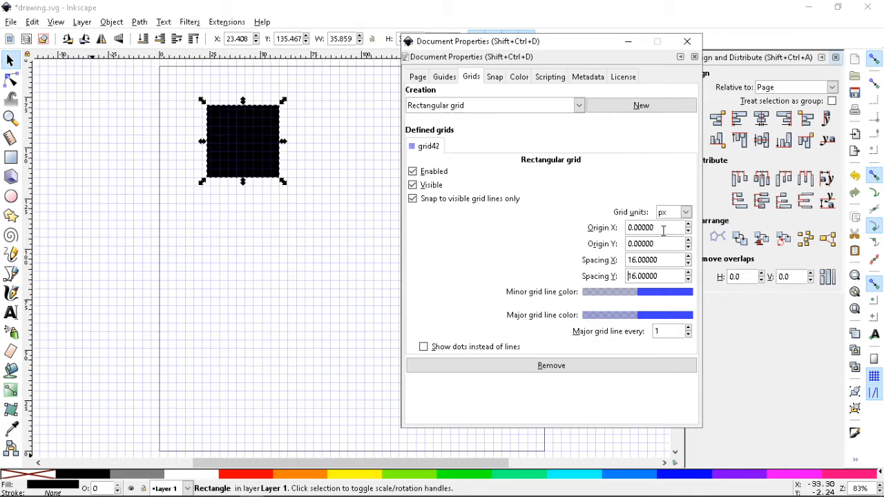
left_click(688, 41)
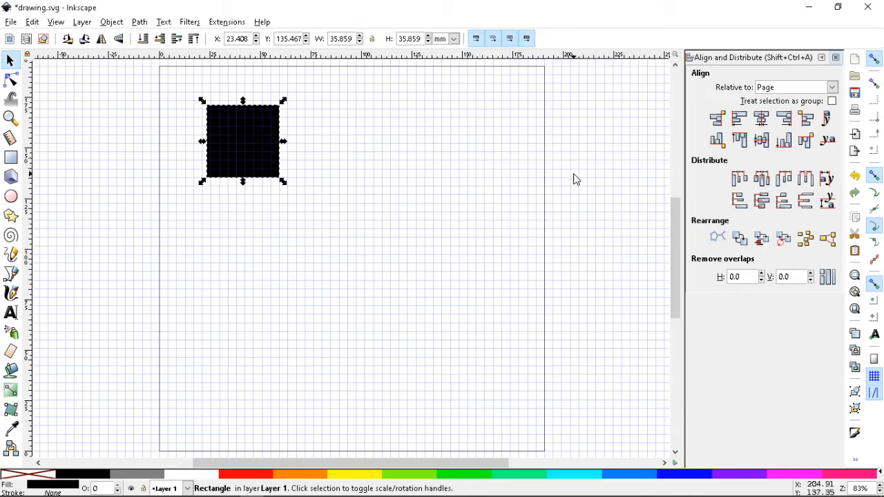
Centre the square on the page in both directions, and shift it up and left to snap to a grid intersection
left_click(762, 118)
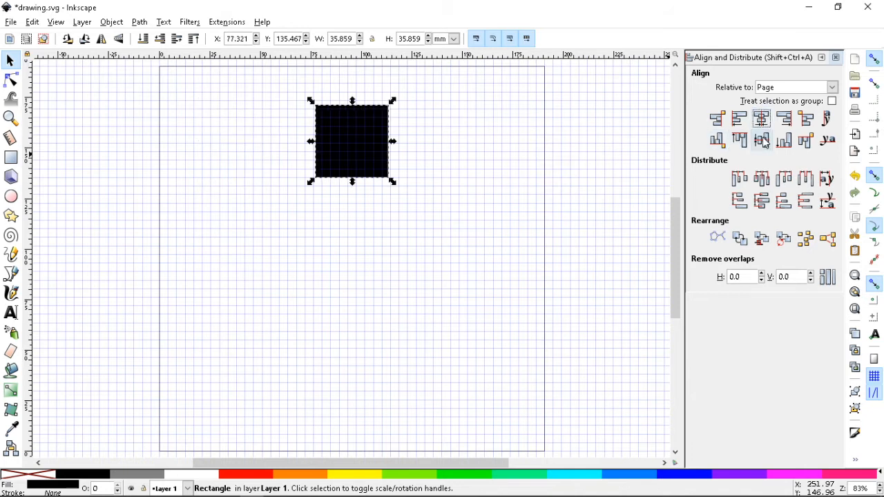
left_click(762, 140)
left_click(836, 57)
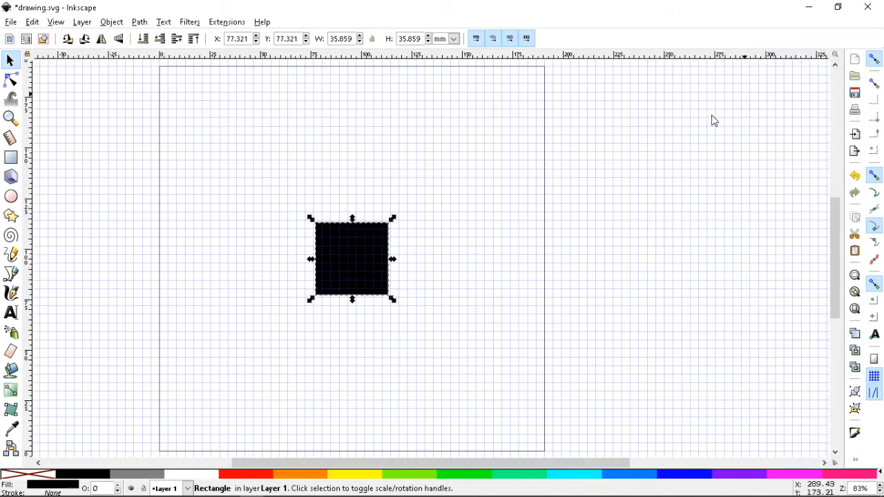
key("ctrl+s")
left_click_drag(351, 256, 321, 207)
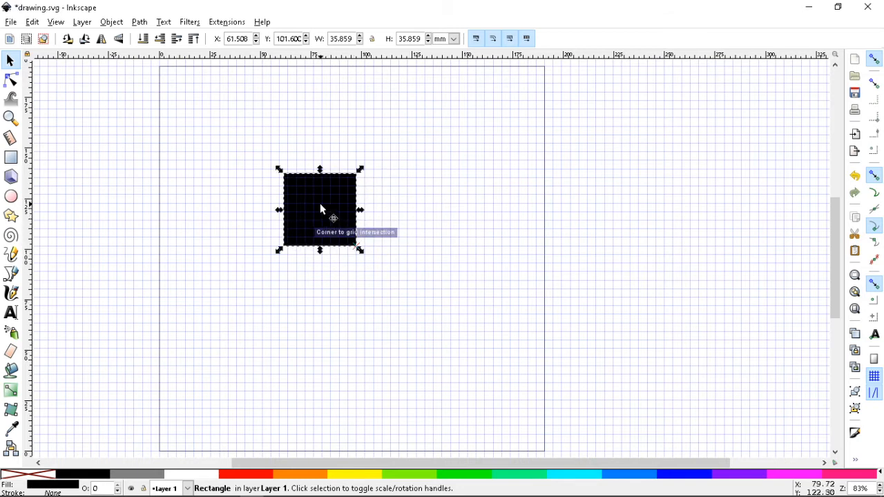
Delete the square and draw a tiny rounded square about 4.2 mm wide in the page's upper-left corner
key("Delete")
left_click(11, 160)
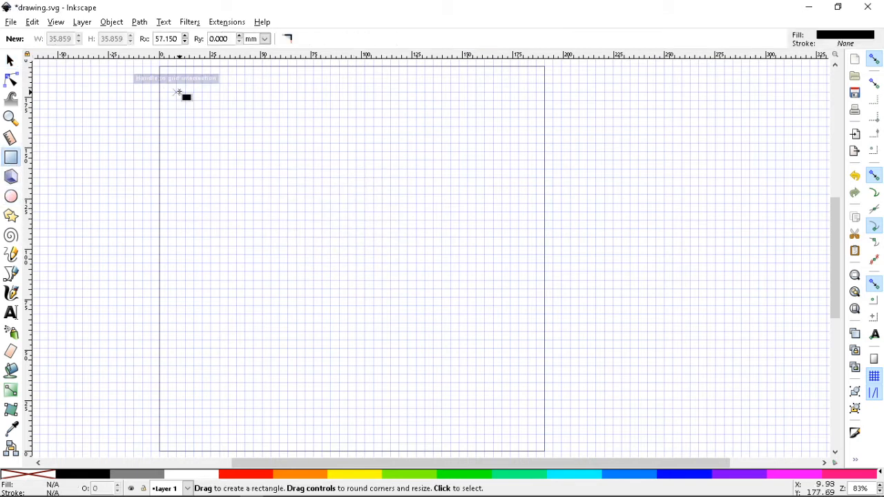
scroll(163, 72, "left", 3)
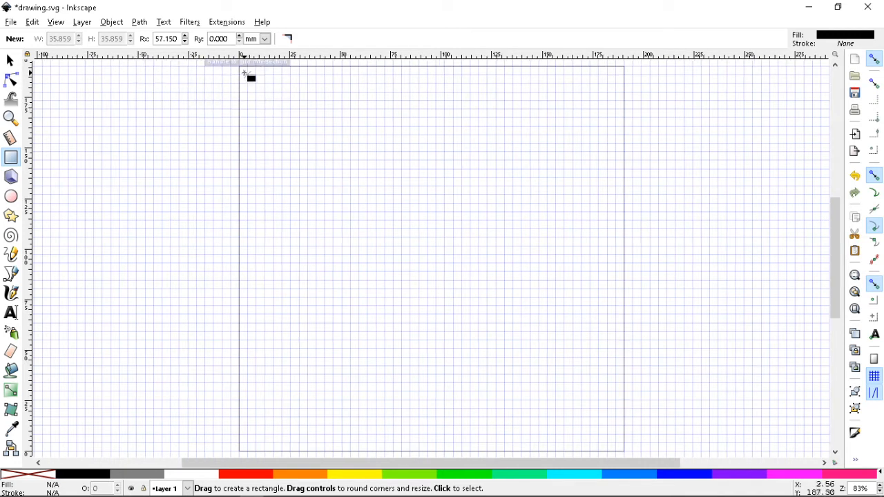
left_click_drag(240, 67, 249, 73)
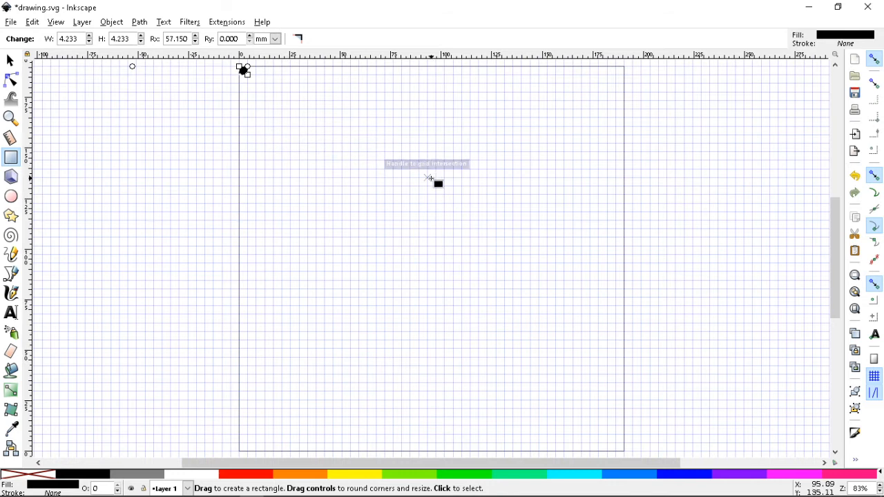
key("Escape")
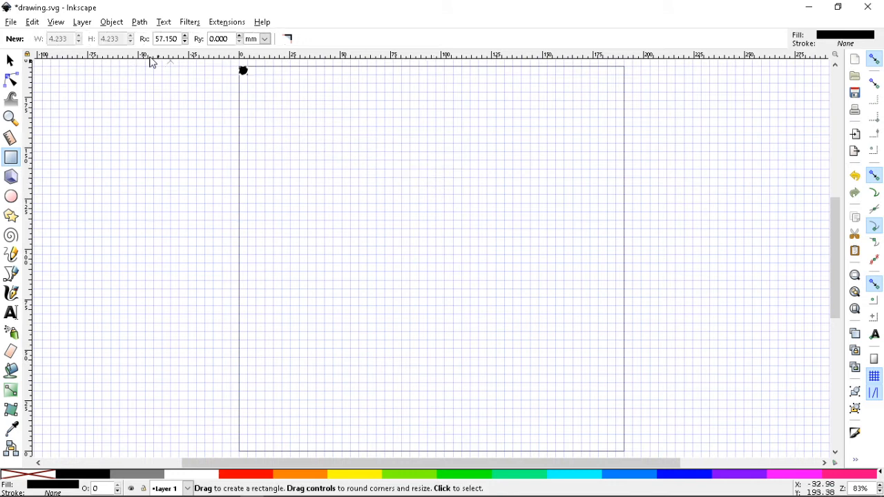
Draw a grid-snapped square about 68 mm wide in the page's upper-right area and remove its corner rounding
left_click(11, 60)
left_click_drag(310, 155, 383, 207)
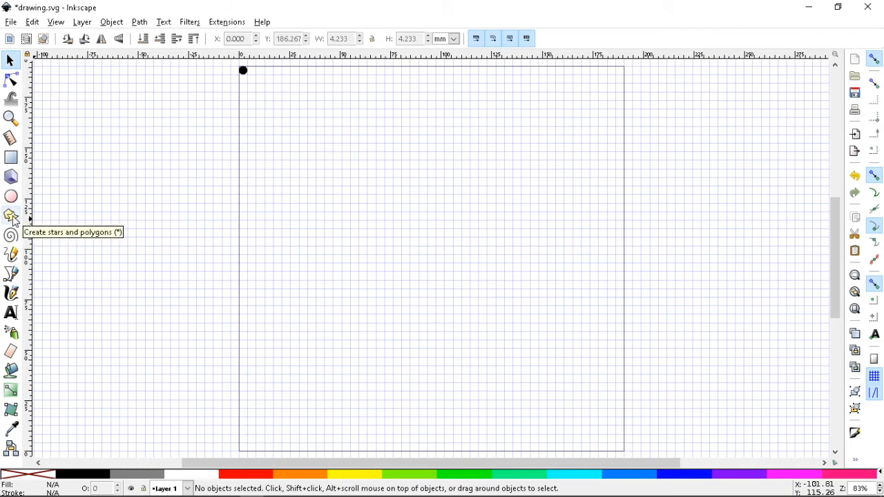
left_click(11, 157)
left_click_drag(418, 135, 559, 267)
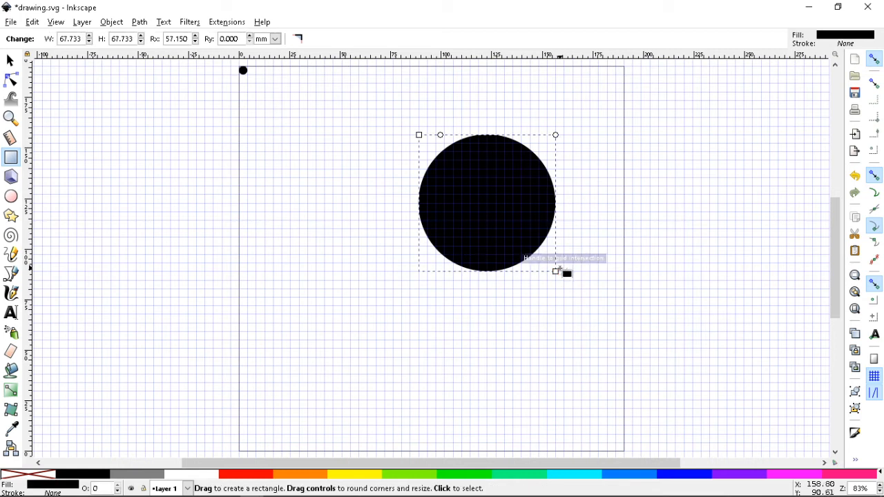
left_click_drag(443, 139, 556, 136)
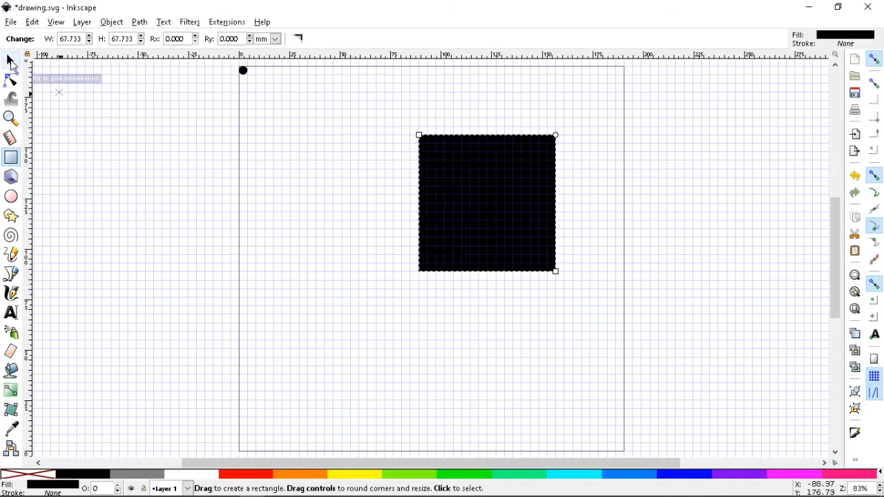
Delete the tiny circle and move the large square so it snaps into the page's upper-left corner
left_click(11, 60)
left_click(243, 70)
key("Delete")
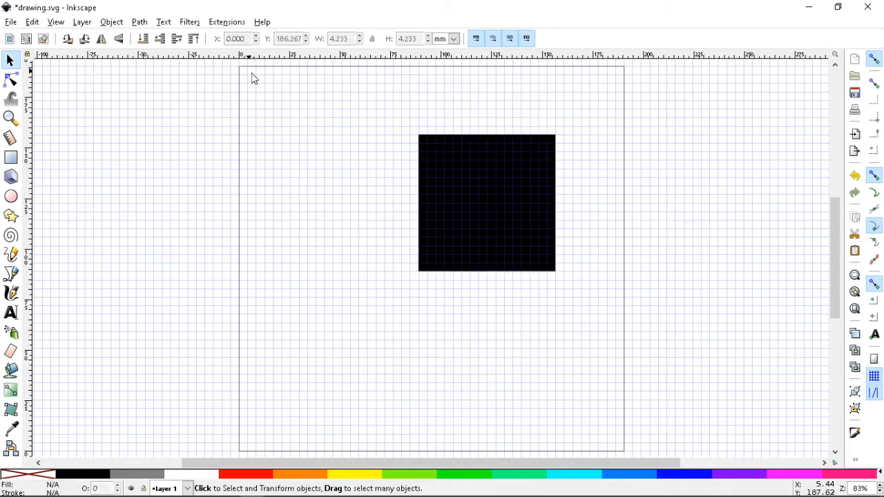
left_click_drag(440, 174, 382, 169)
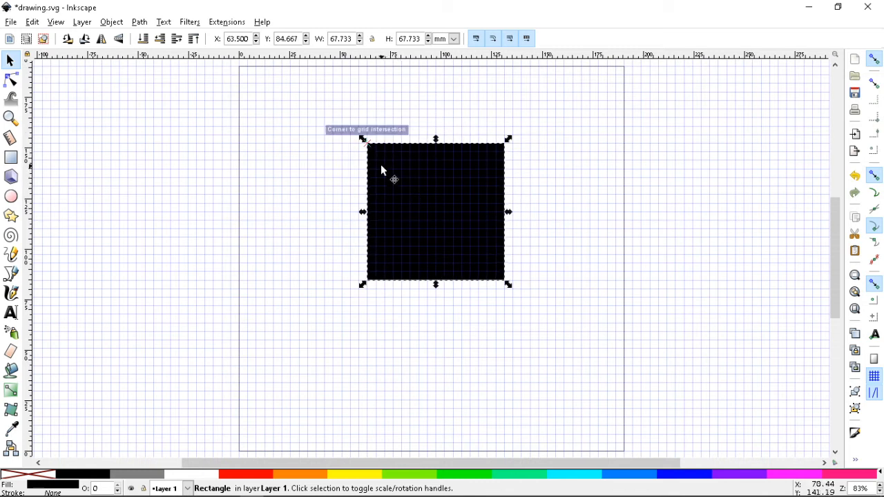
left_click_drag(484, 164, 368, 90)
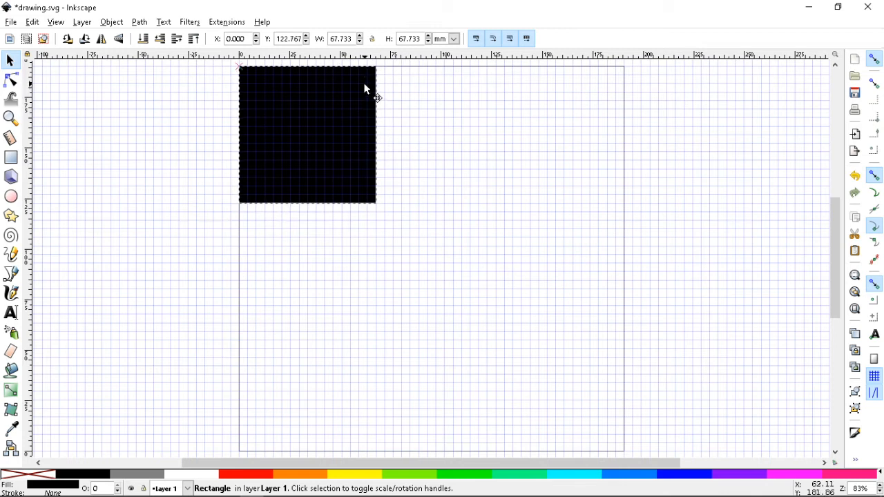
Scale the corner square down to 63.5 mm and turn off snapping for other points such as centres and guide origins
mouse_move(383, 208)
left_mouse_down()
mouse_move(332, 178)
mouse_move(302, 131)
mouse_move(339, 188)
mouse_move(385, 227)
mouse_move(379, 207)
left_mouse_up()
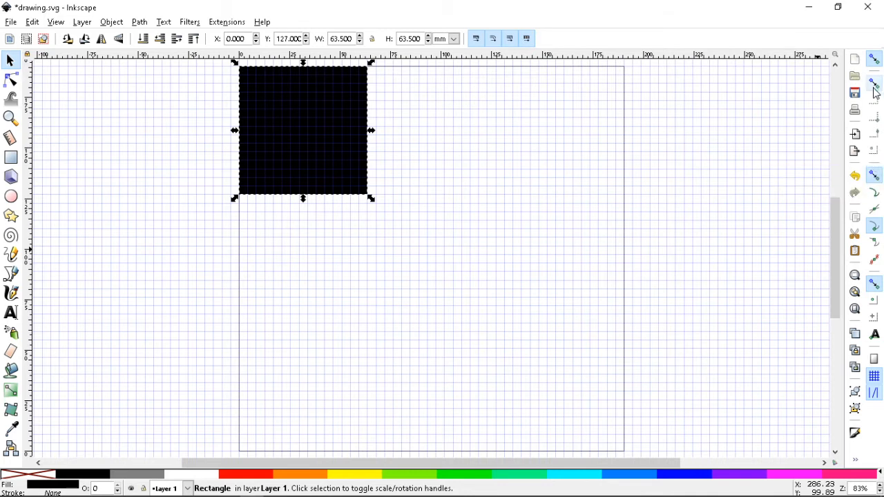
left_click(874, 60)
left_click(875, 175)
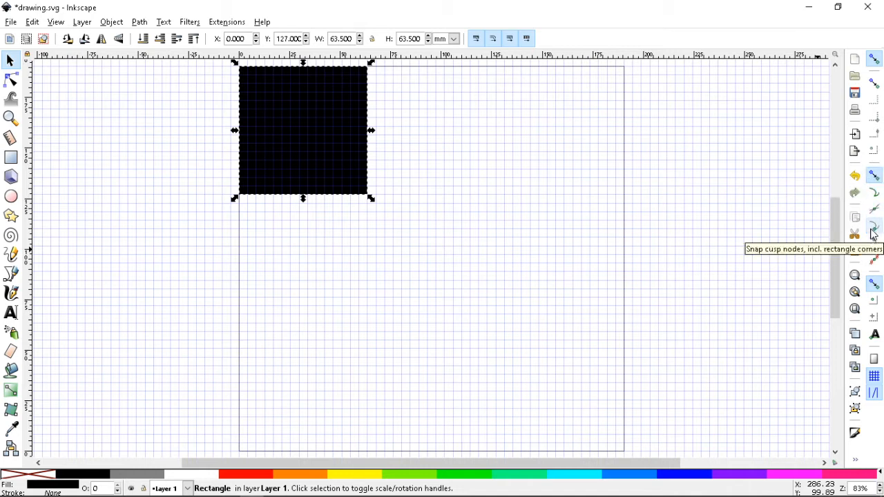
left_click(873, 230)
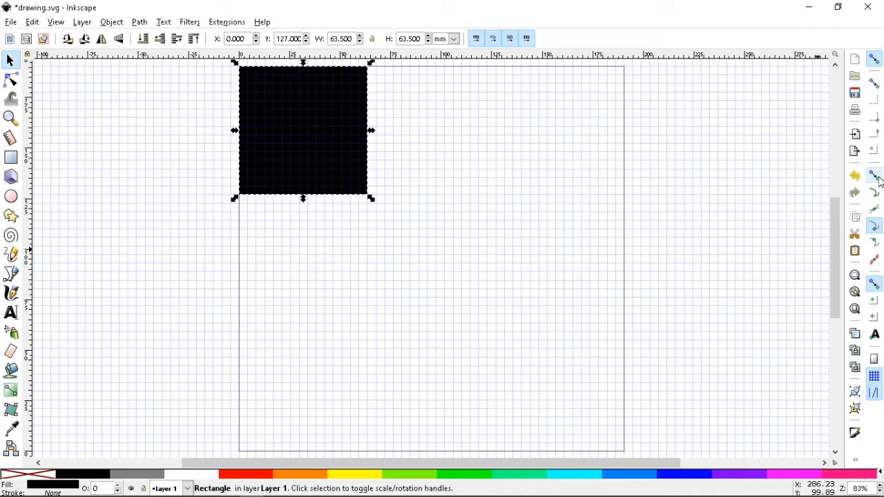
left_click(876, 286)
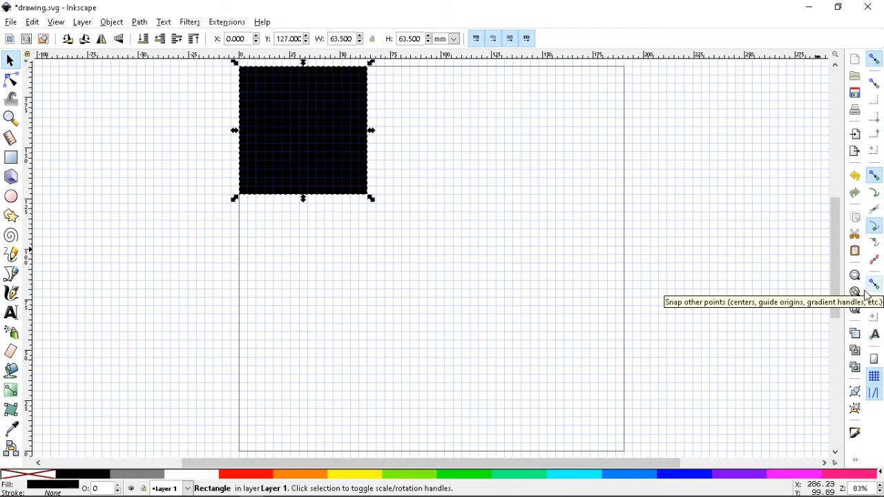
Stretch the square's height to about 67 mm, and shrink the shape with the Node tool to a single grid cell
left_click_drag(311, 121, 312, 124)
mouse_move(374, 207)
left_mouse_down()
mouse_move(364, 191)
mouse_move(348, 210)
mouse_move(389, 221)
mouse_move(385, 235)
mouse_move(371, 200)
mouse_move(373, 210)
left_mouse_up()
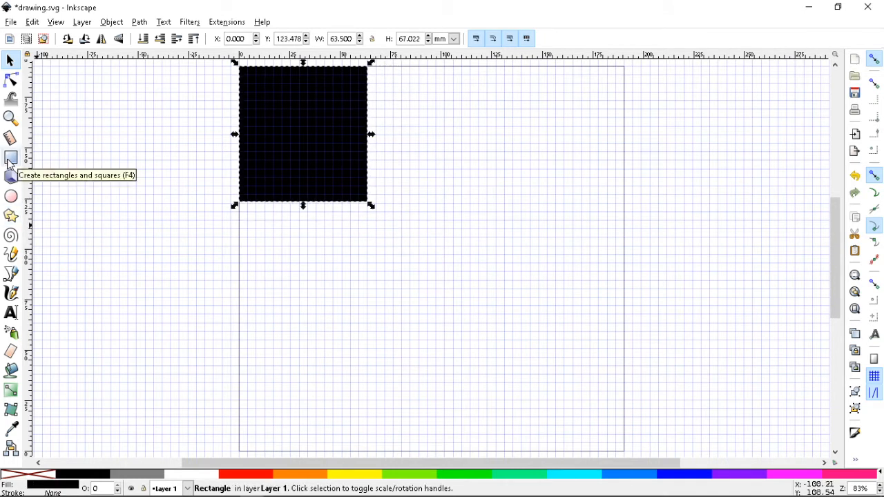
left_click(10, 80)
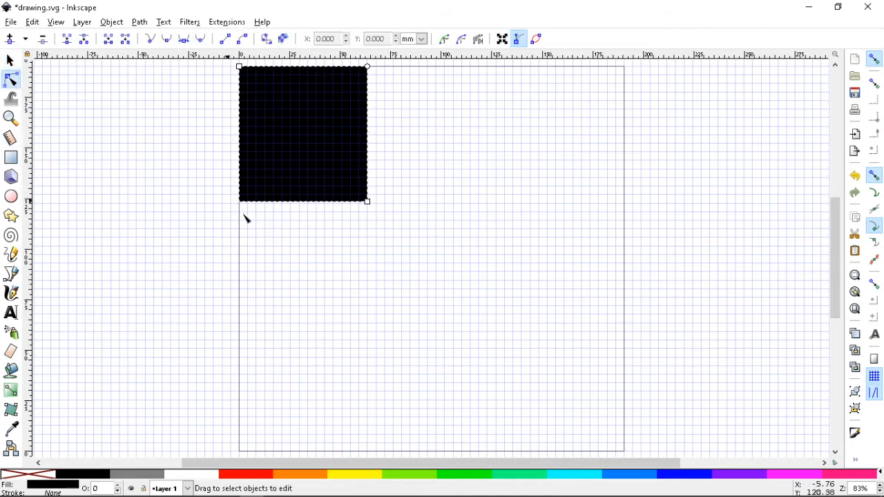
left_click_drag(367, 203, 251, 82)
Enlarge the tiny square by its corner handle to three grid cells per side, about 12.7 mm
key("1")
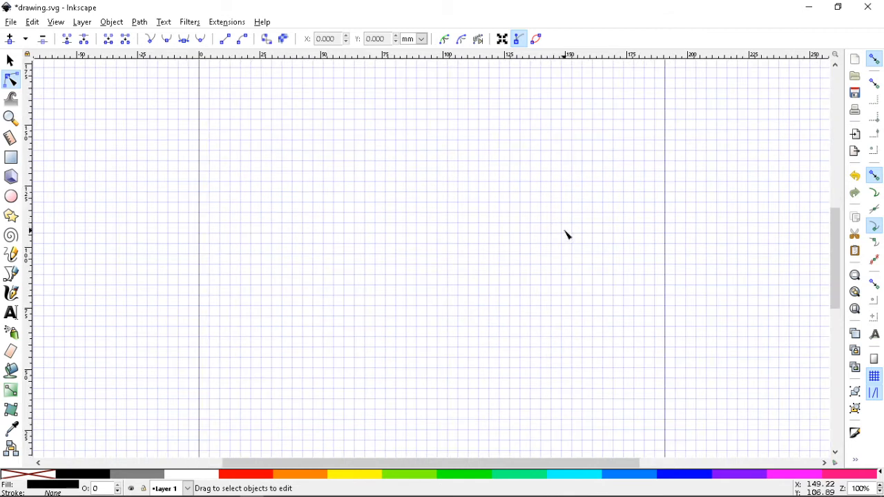
scroll(568, 235, "up", 3)
key("5")
scroll(524, 232, "up", 2)
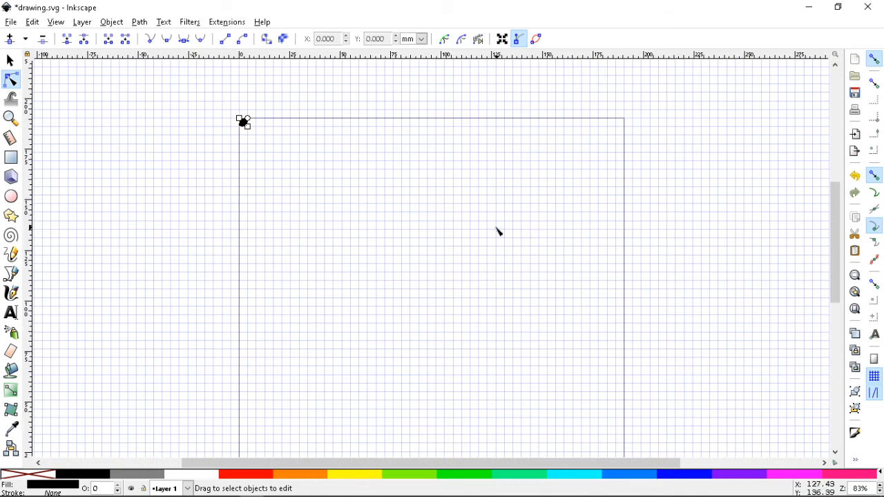
scroll(484, 241, "down", 2)
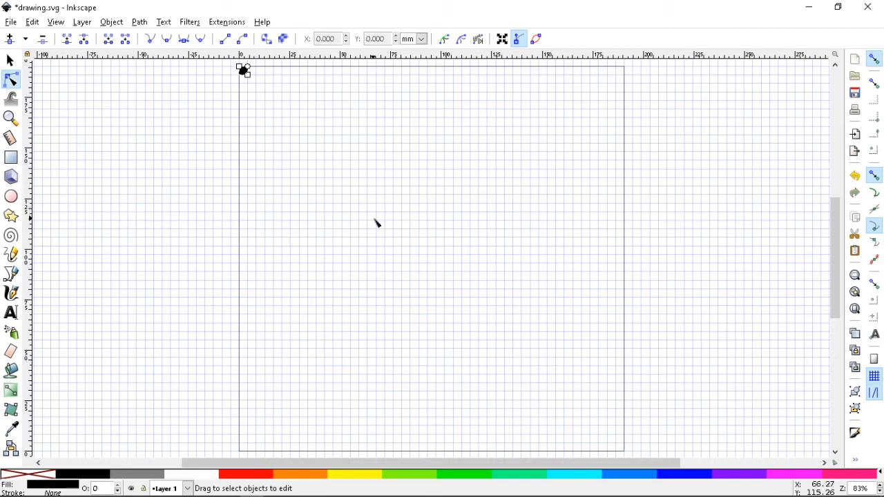
scroll(479, 237, "up", 1)
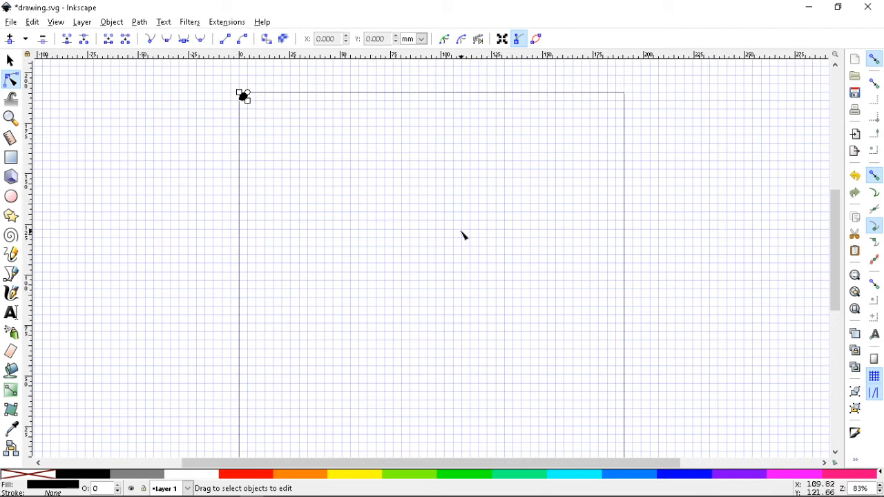
key("1")
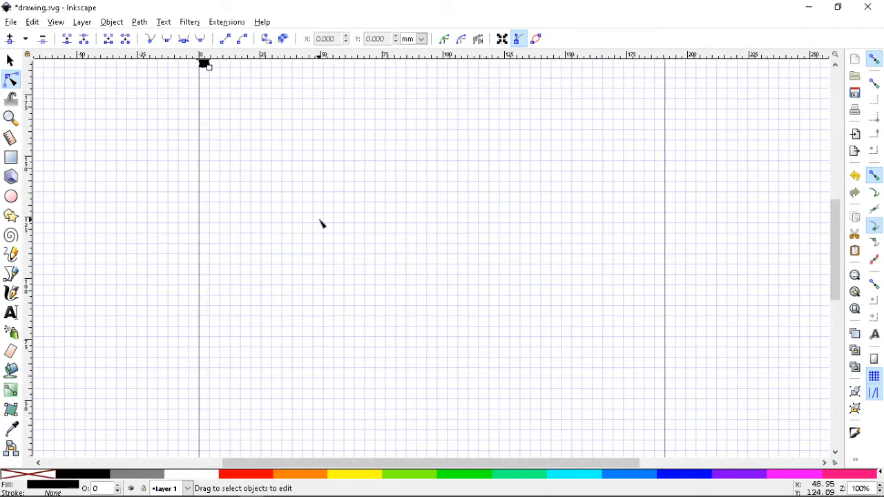
scroll(343, 232, "up", 2)
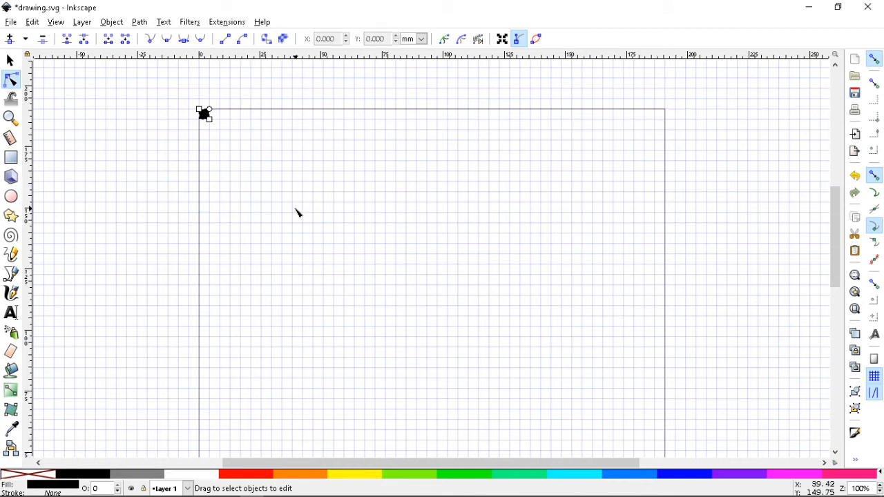
left_click_drag(209, 119, 220, 129)
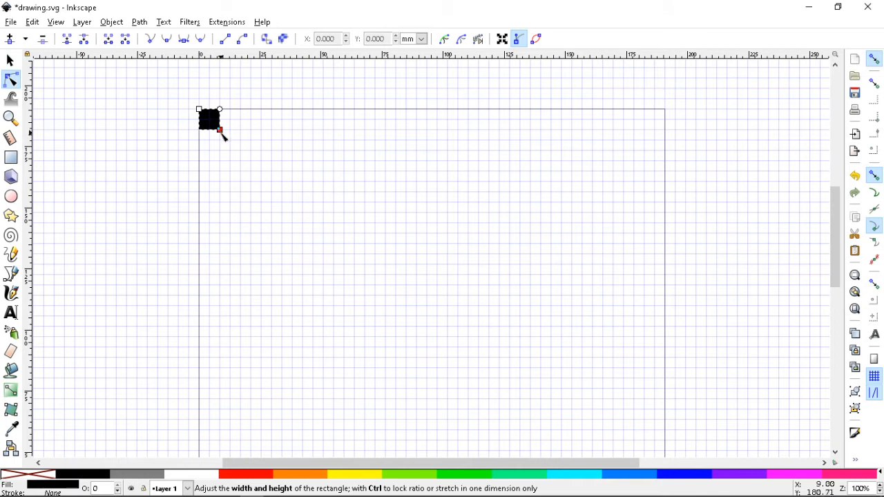
left_click_drag(222, 132, 231, 141)
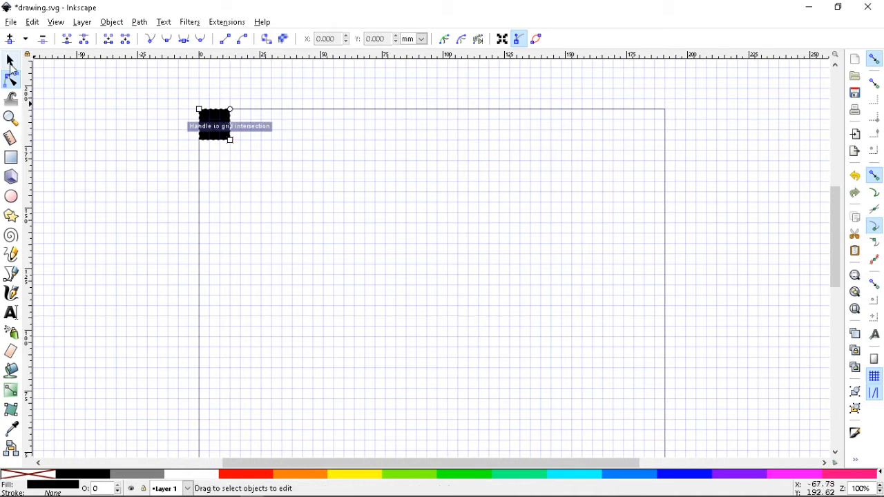
left_click(11, 61)
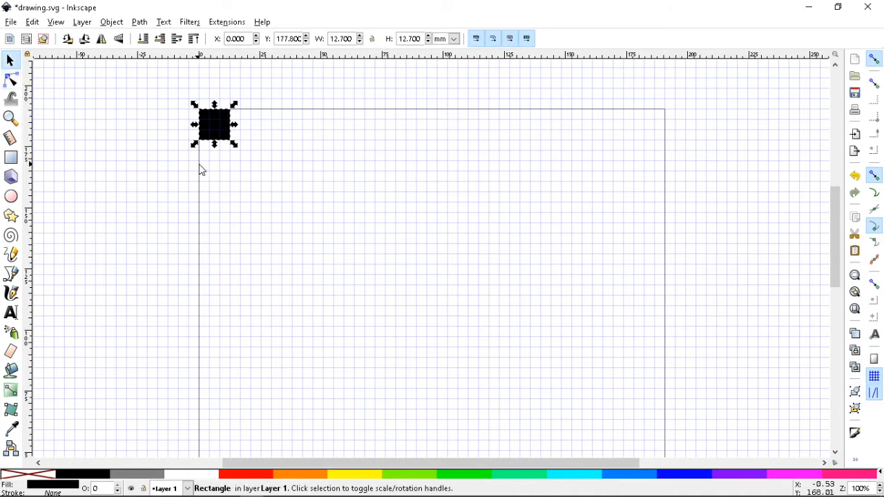
Show the square's position and dimensions in px and save the drawing
left_click(216, 134)
left_click(271, 145)
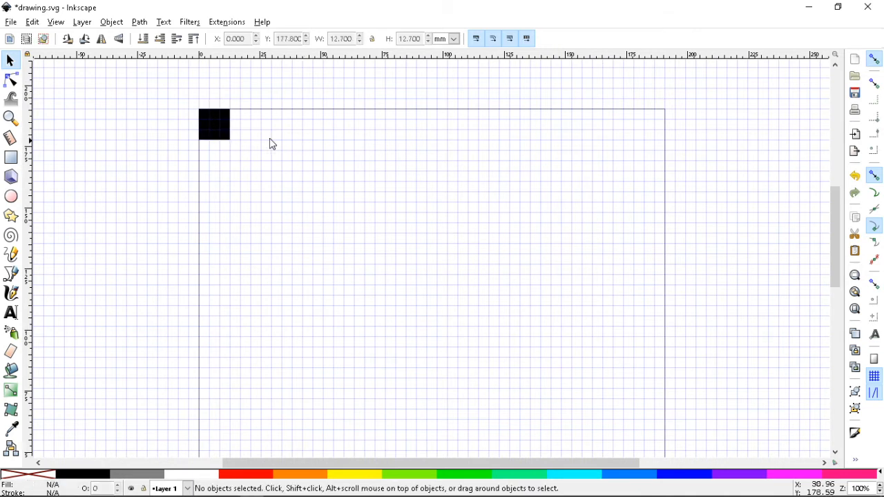
left_click(219, 136)
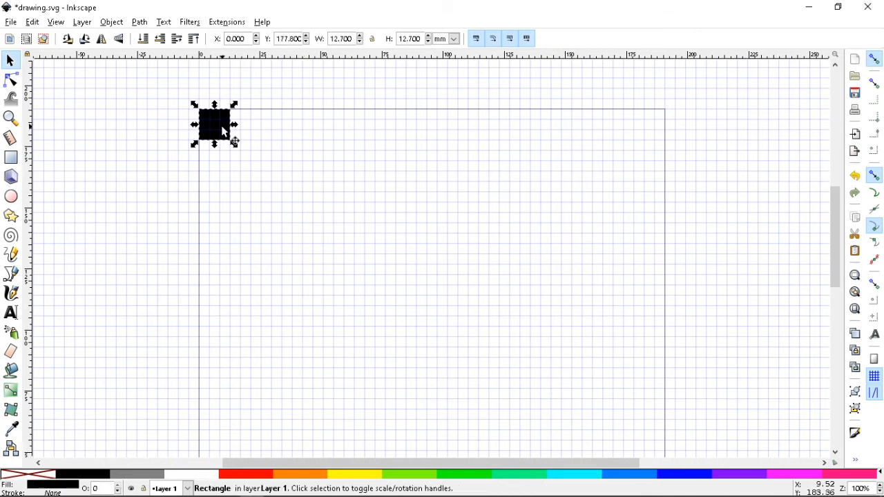
left_click(455, 39)
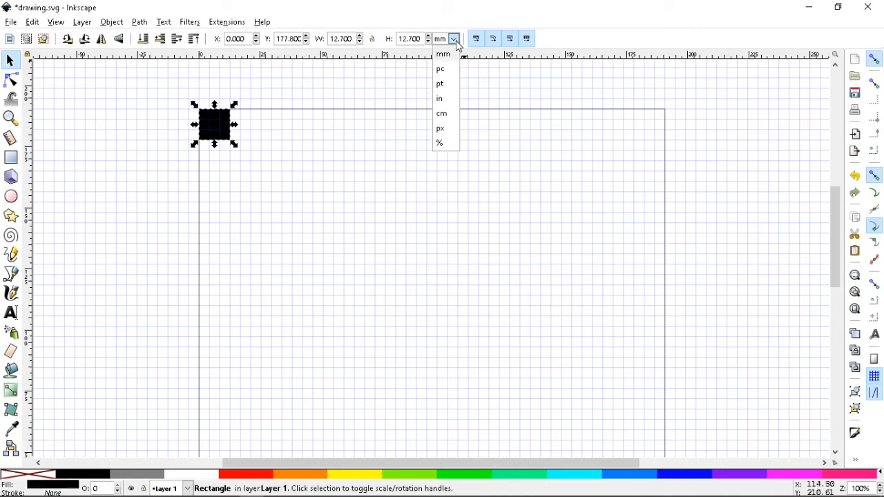
left_click(442, 129)
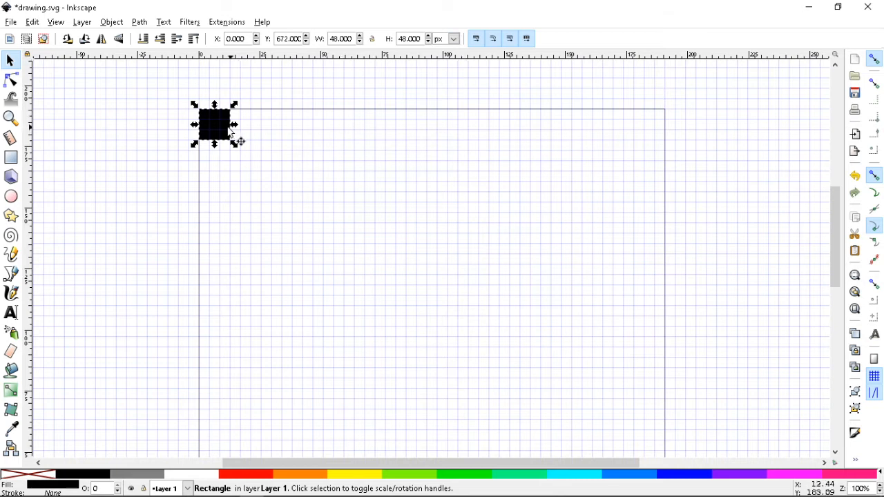
mouse_move(222, 130)
left_mouse_down()
mouse_move(232, 142)
mouse_move(223, 130)
left_mouse_up()
key("ctrl+s")
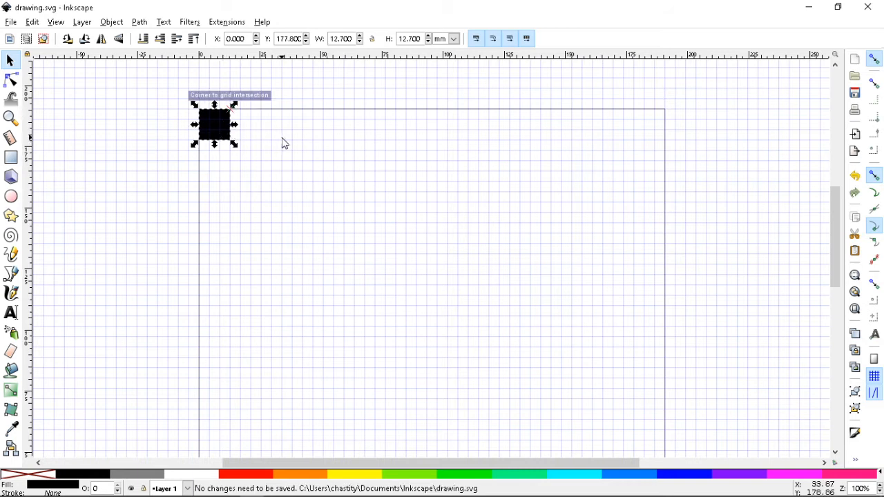
Choose px again as the unit for the square's dimensions, deselect the square and save again
left_click(454, 40)
left_click(441, 129)
left_click(435, 125)
key("ctrl+s")
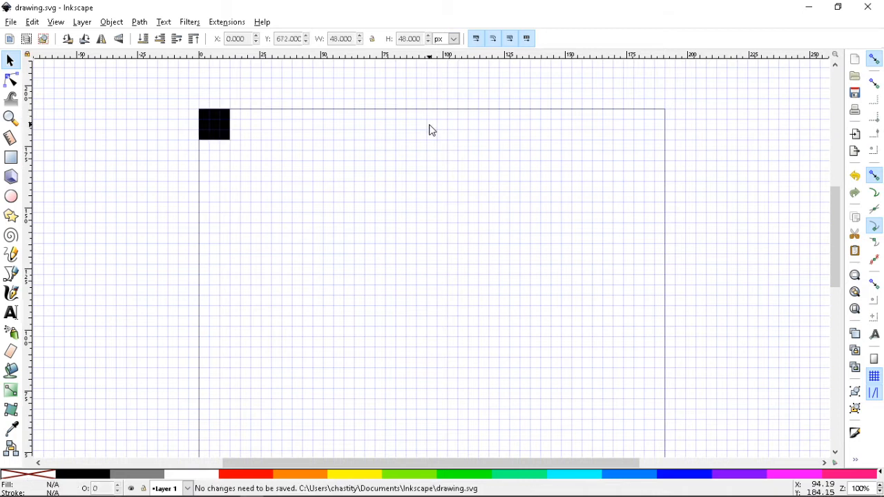
Duplicate the small square into a three-square checker pattern along the page's upper-left corner and hide the page grid
left_click(230, 138)
left_click(322, 144)
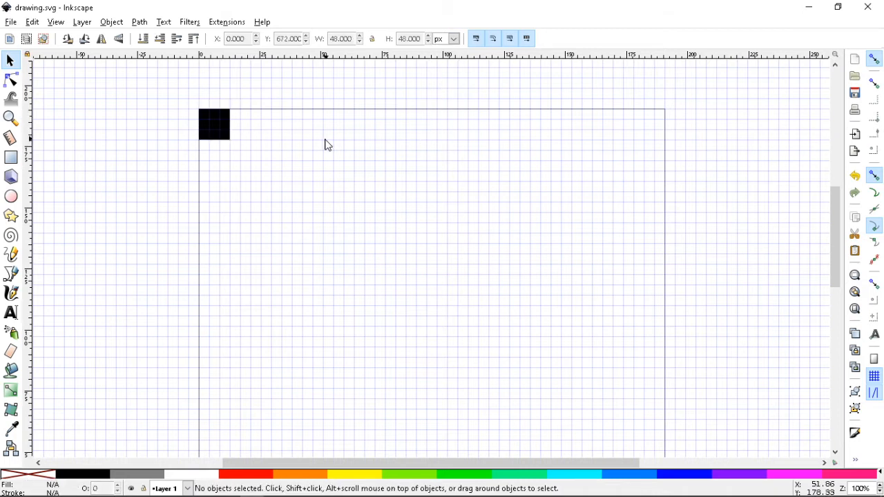
left_click(226, 131)
key("ctrl+d")
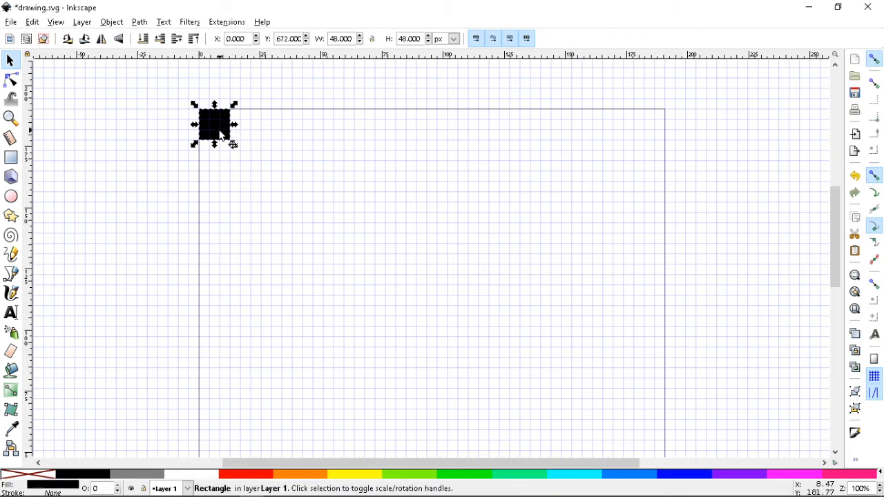
left_click_drag(215, 130, 276, 134)
key("numbersign")
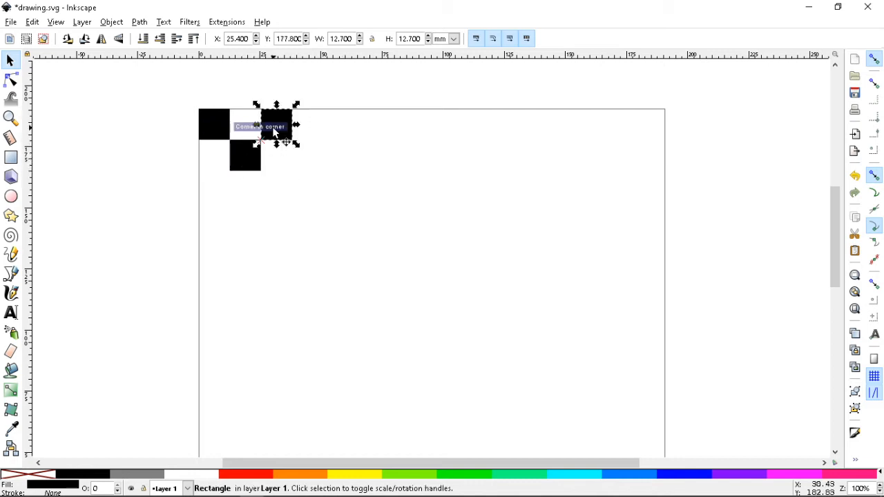
left_click(56, 23)
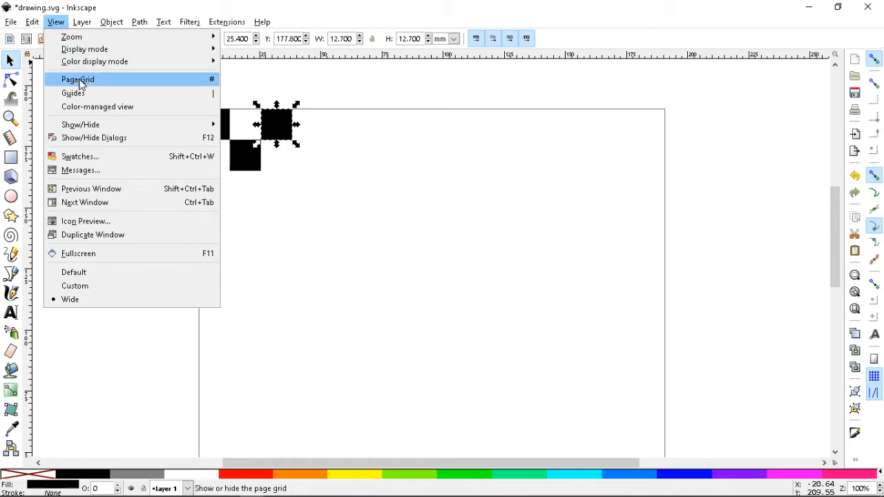
left_click(362, 129)
Duplicate the squares repeatedly to extend the two-row checker strip across the full page width
left_click_drag(286, 127, 331, 185)
left_click(381, 193)
left_click_drag(385, 201, 160, 94)
key("ctrl+d")
left_click_drag(280, 123, 654, 134)
mouse_move(653, 131)
left_mouse_down()
mouse_move(650, 109)
mouse_move(654, 130)
left_mouse_up()
Delete the surplus square beyond the page's right edge and save the drawing
left_click(762, 186)
left_click_drag(748, 200, 656, 136)
key("Delete")
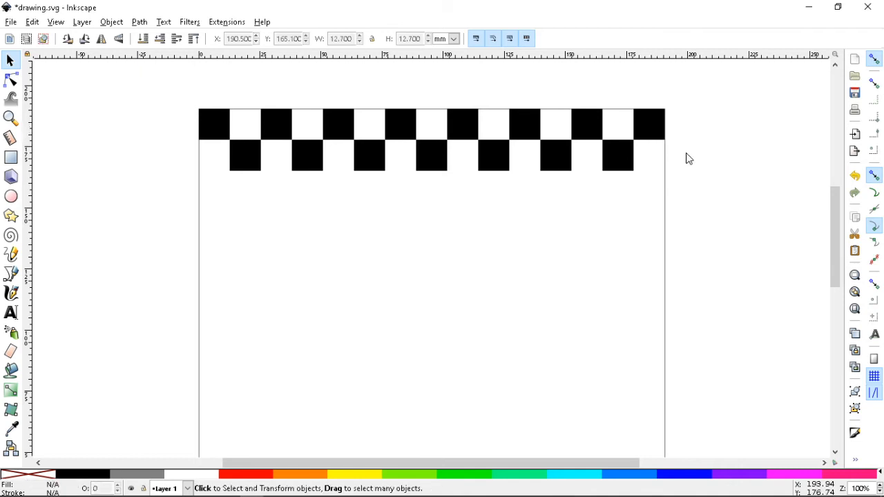
key("ctrl+s")
key("ctrl+s")
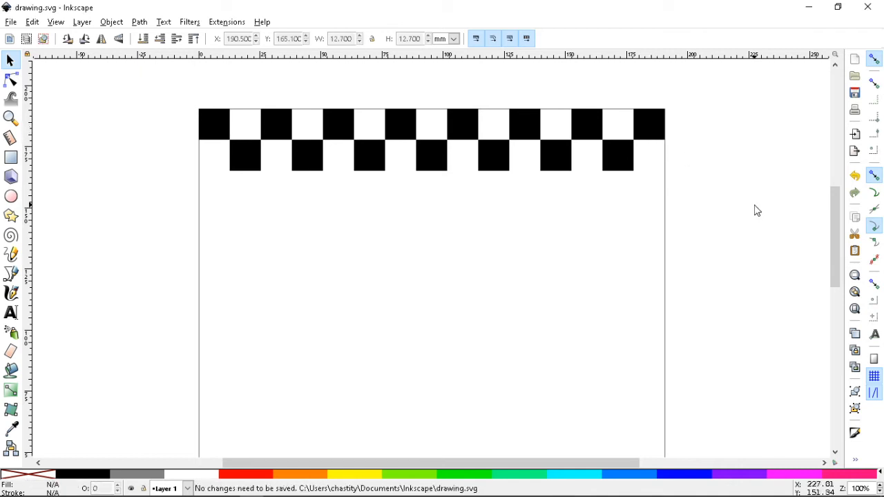
Close the File Explorer window of the Inkscape folder, return to the Inkscape drawing and save it
key("alt+Tab")
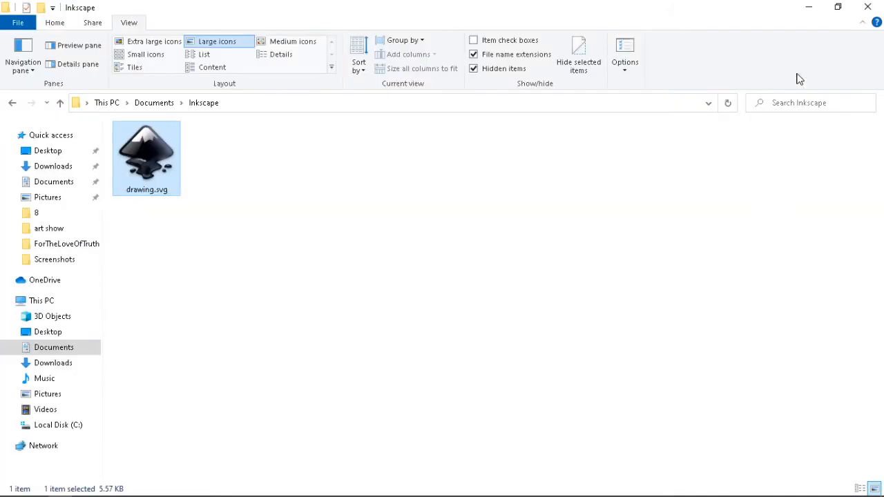
left_click(867, 7)
key("alt+Tab")
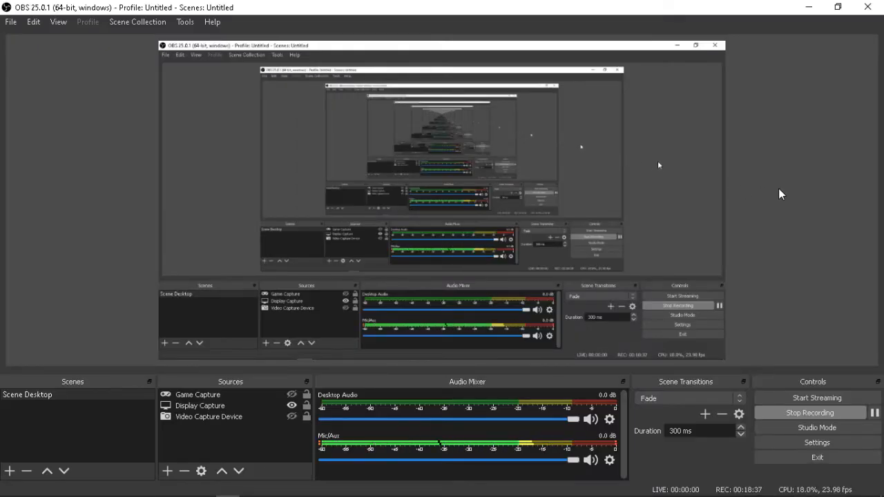
key("alt+Tab")
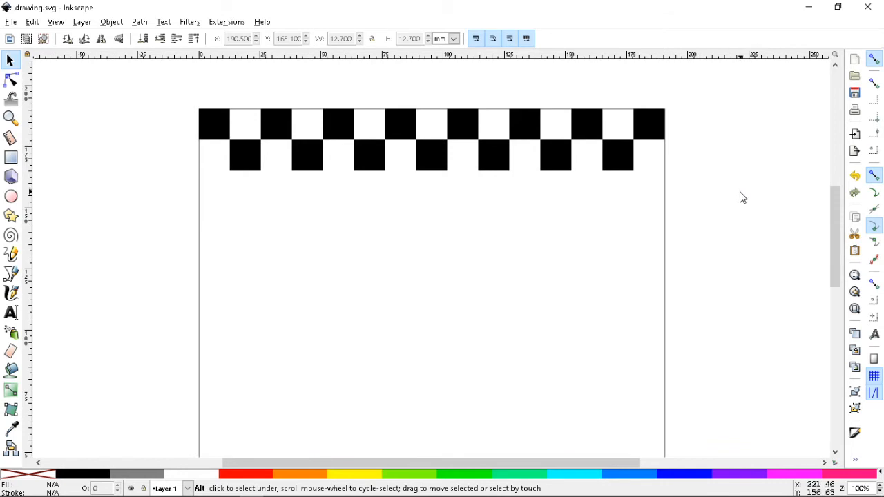
key("5")
key("ctrl+s")
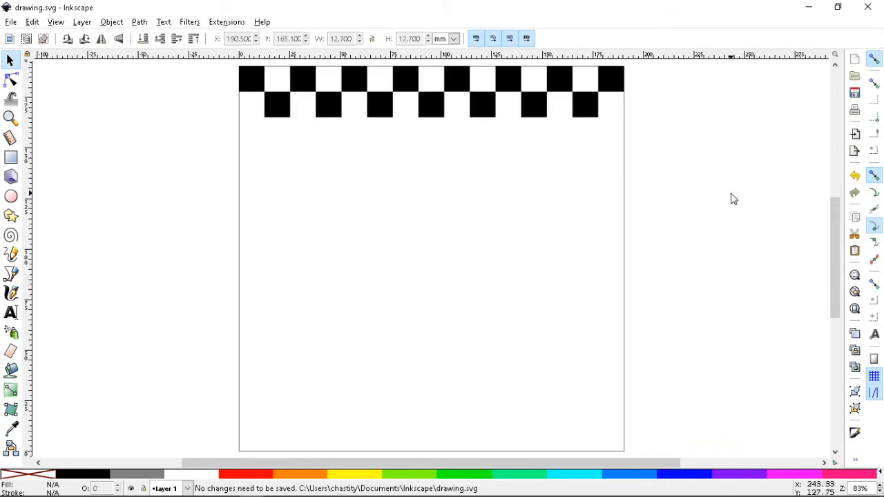
Select all squares of the checker strip and group them
key("ctrl")
key("ctrl+a")
key("ctrl+g")
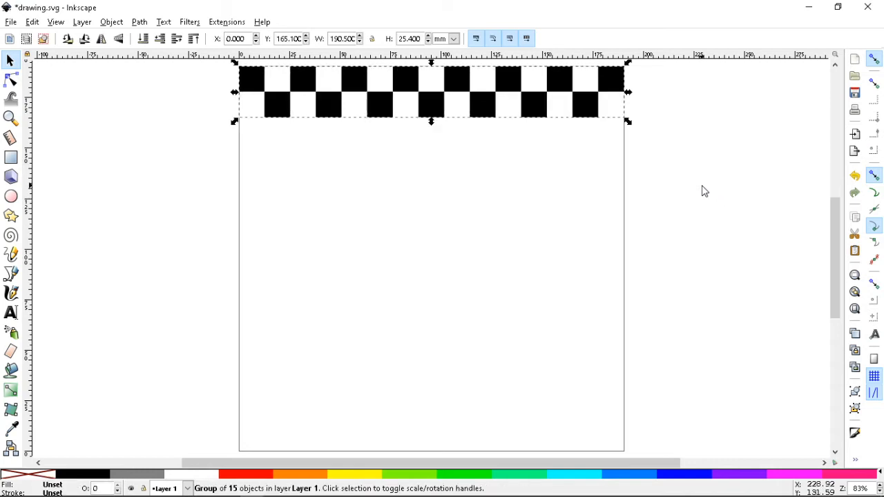
Try moving the grouped strip down and right as one unit, undoing each move
left_click_drag(483, 101, 551, 186)
key("ctrl+z")
left_click_drag(478, 83, 561, 173)
key("ctrl+z")
Duplicate the grouped checker strip seven times and stack the copies flush beneath each other until the last one overhangs the page's lower edge
key("ctrl+d")
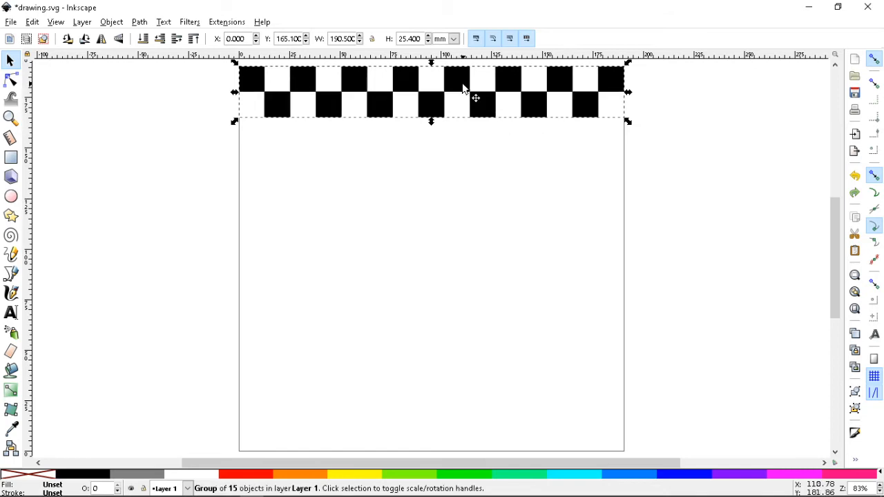
left_click_drag(474, 99, 474, 152)
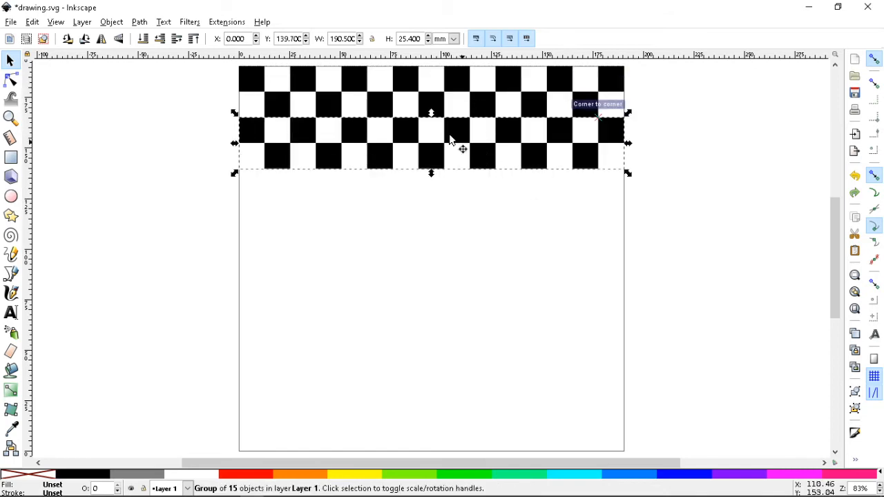
left_click_drag(465, 138, 472, 340)
key("ctrl+z")
key("ctrl+z")
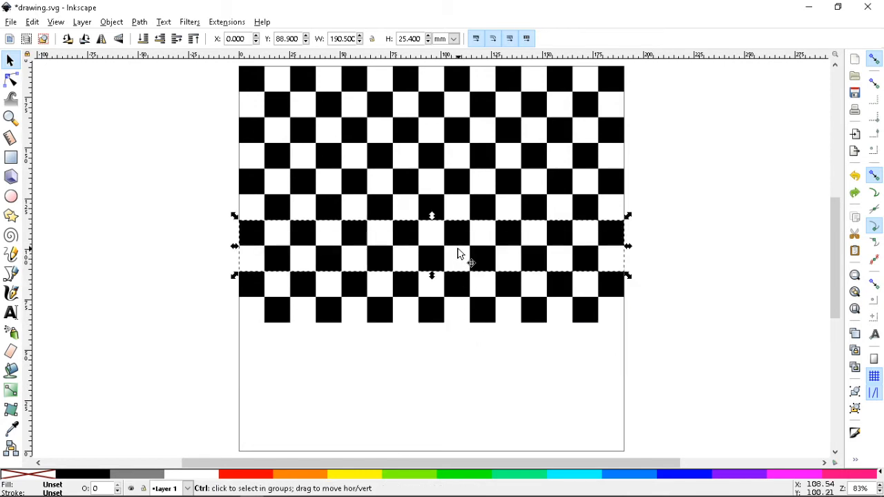
left_click_drag(456, 242, 460, 410)
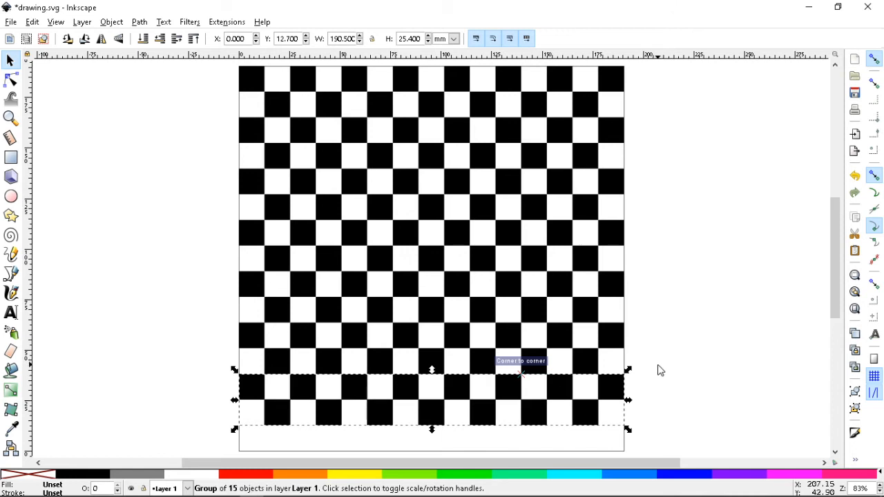
left_click_drag(579, 407, 563, 433)
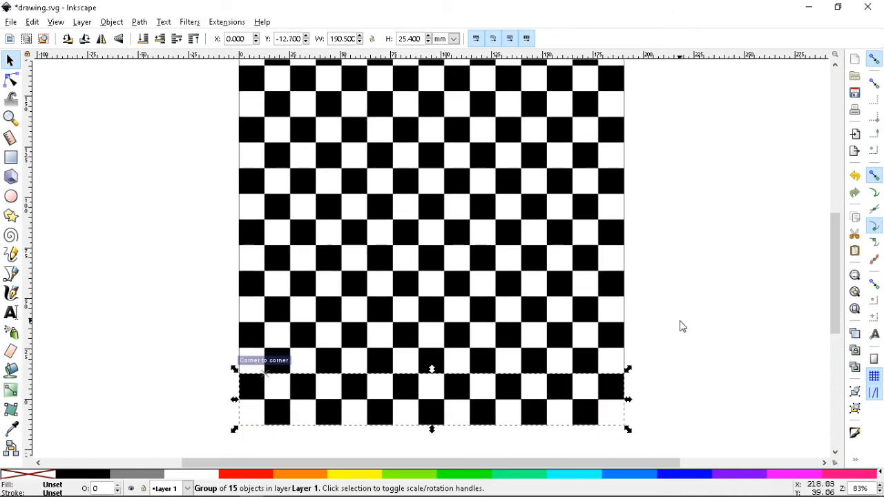
left_click(704, 354)
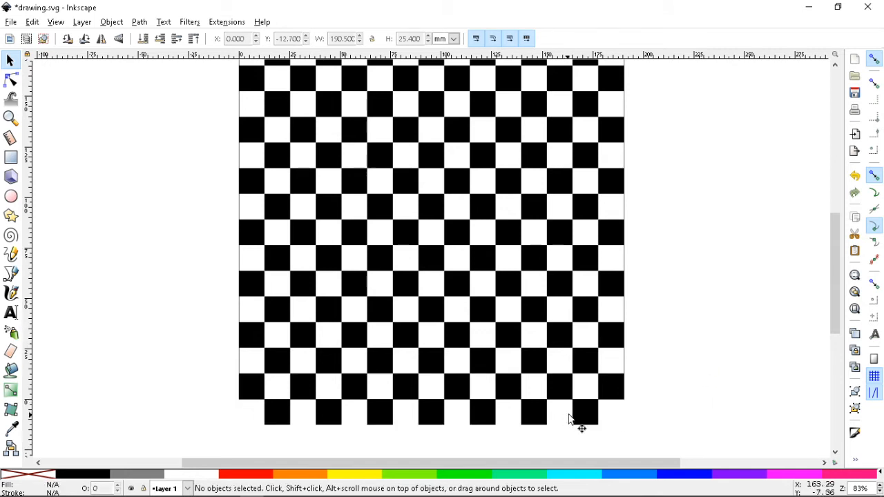
Try moving the lowest strip group away from the board, then undo the move
left_click(591, 419)
left_click_drag(585, 418, 636, 452)
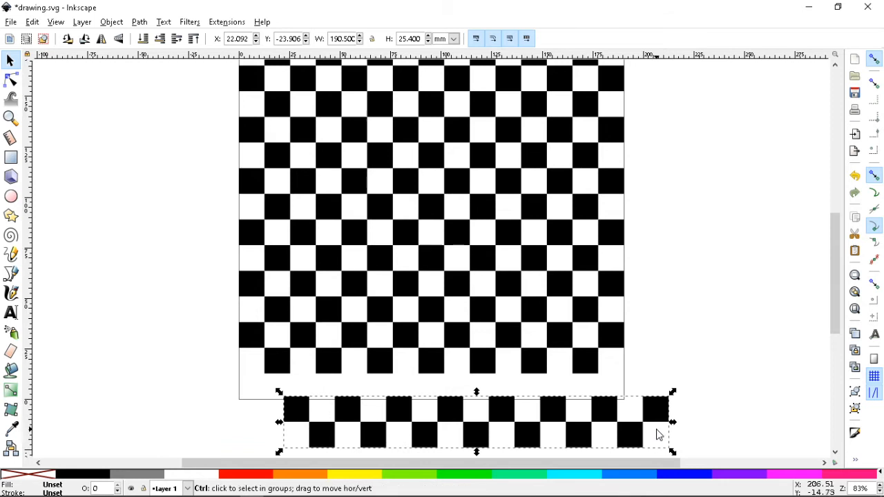
key("ctrl+z")
left_click(693, 402)
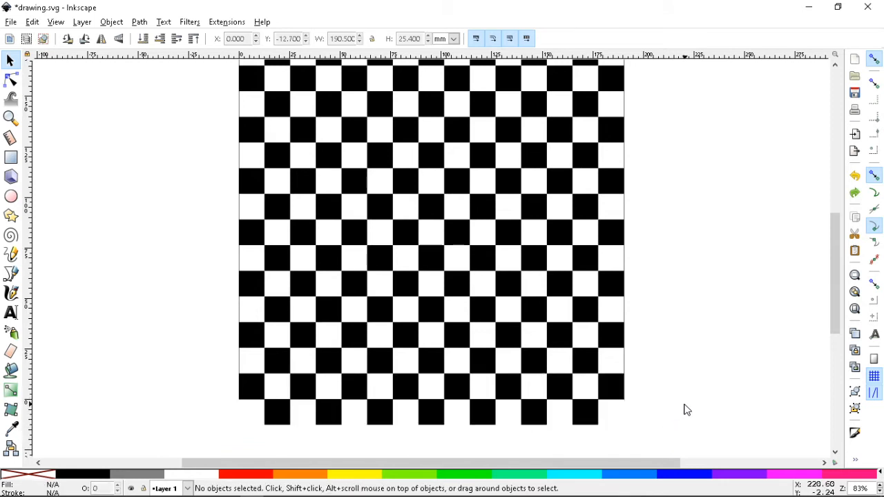
key("ctrl+z")
key("ctrl+z")
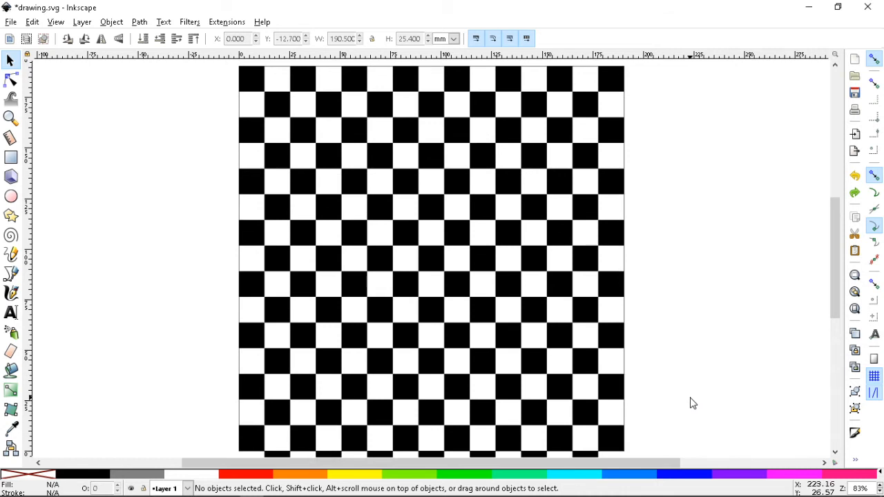
key("ctrl+z")
Select all strip groups on the page and ungroup them into individual squares
key("ctrl+a")
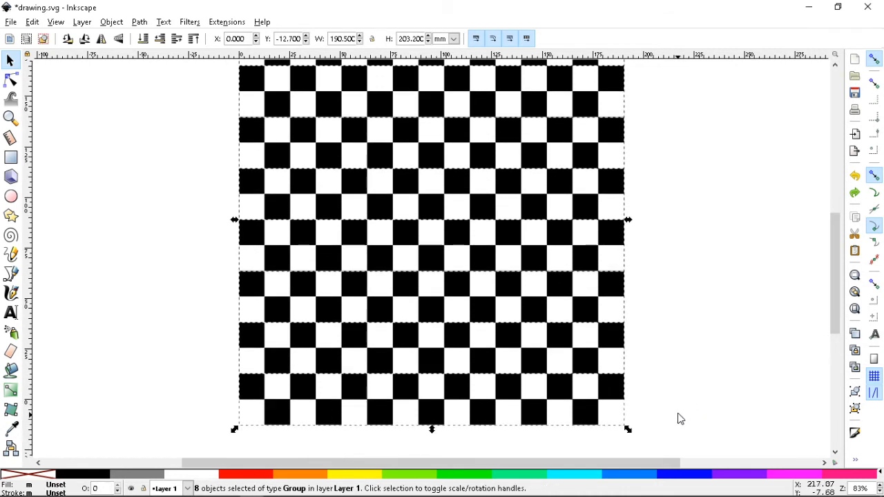
key("ctrl")
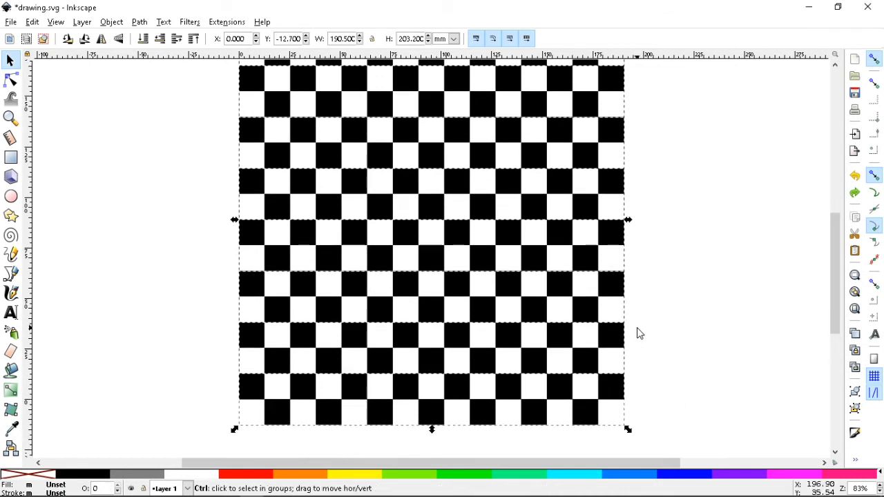
key("ctrl+shift+g")
key("ctrl+shift+g")
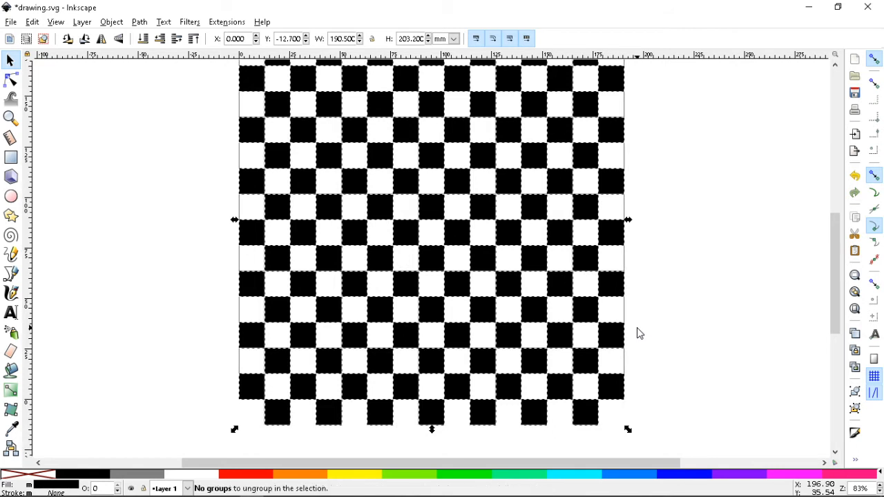
Select the row of seven squares overhanging the page's lower edge and delete it
left_click(711, 315)
key("ctrl+a")
left_click(683, 391)
left_click_drag(641, 438, 208, 384)
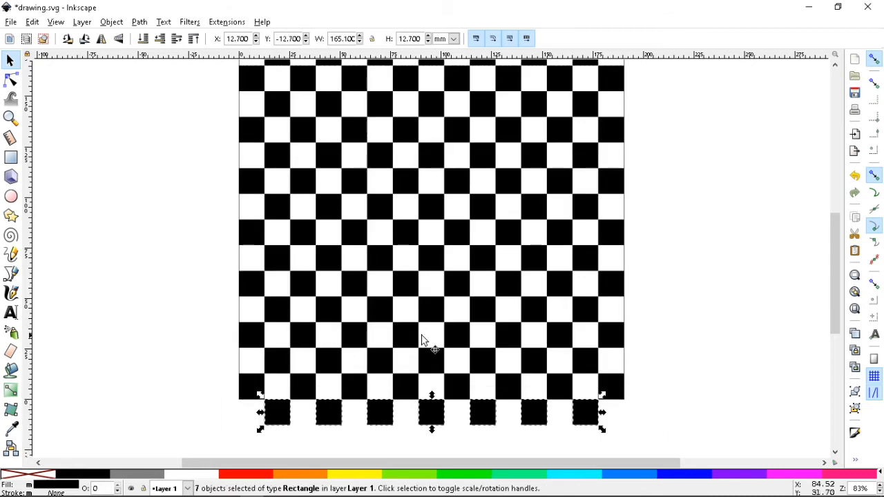
key("Delete")
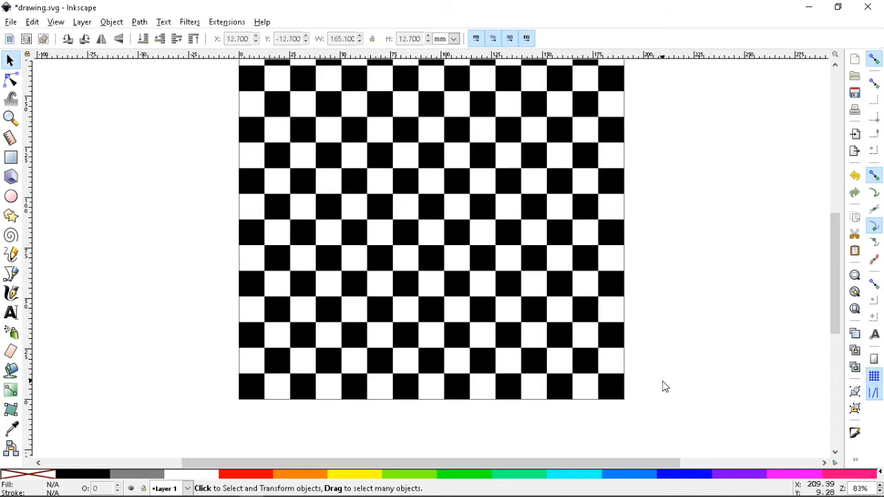
Select all squares to check the board against the page, clear the selection and save the drawing
key("ctrl+a")
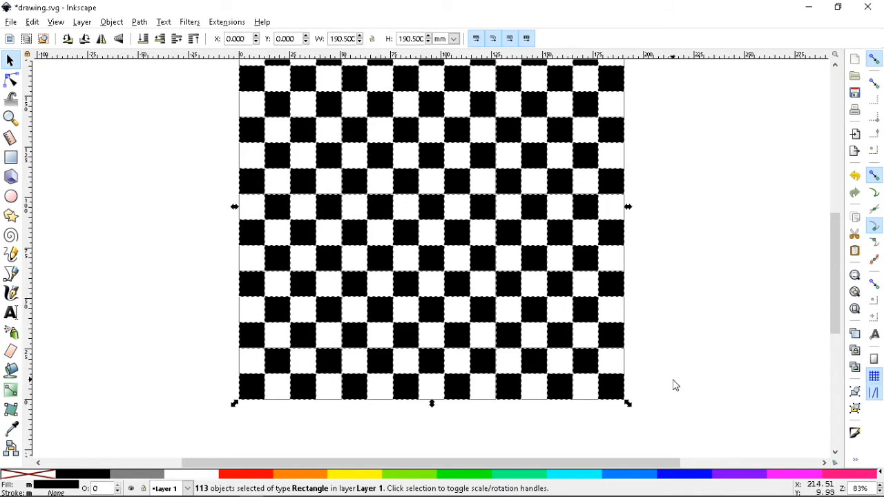
left_click(673, 380)
scroll(673, 380, "up", 3)
scroll(674, 379, "down", 1)
key("ctrl+a")
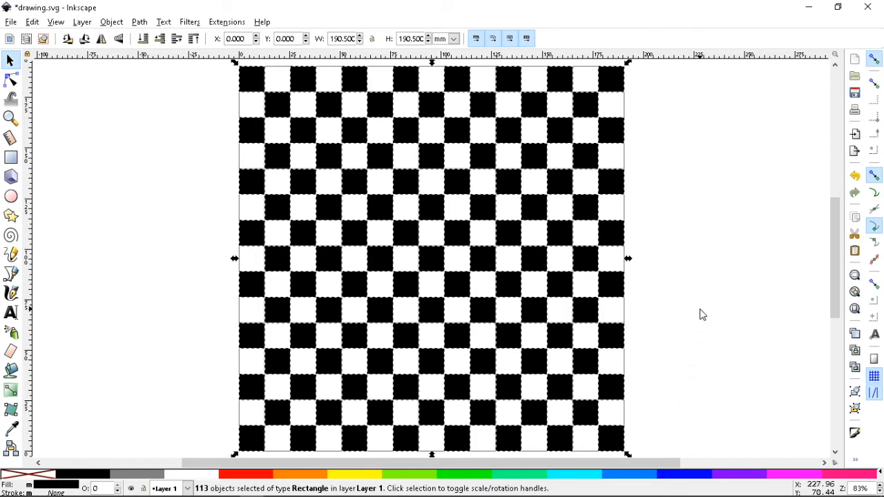
left_click(702, 314)
scroll(702, 314, "down", 1)
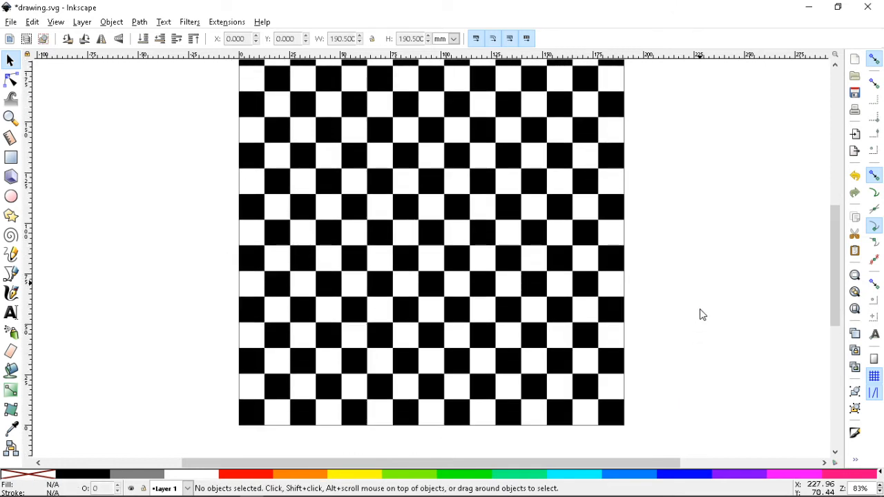
key("ctrl+s")
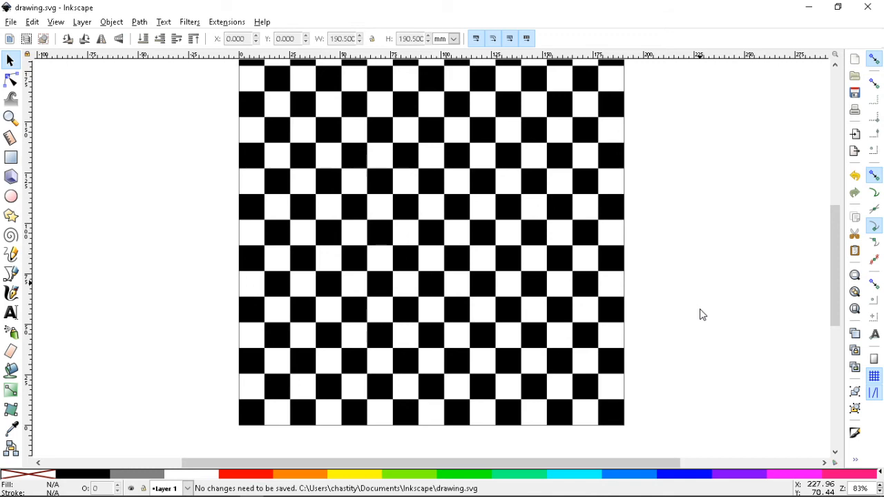
Try moving single squares in the board's upper and middle rows, undoing each move
scroll(700, 314, "up", 2)
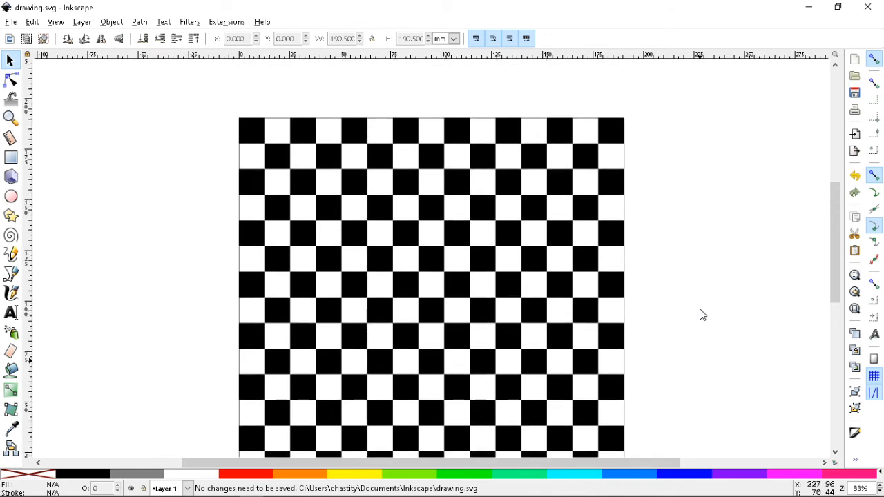
left_click_drag(519, 134, 597, 156)
key("ctrl+z")
left_click_drag(505, 185, 574, 201)
key("ctrl+z")
left_click_drag(510, 233, 552, 236)
key("ctrl+z")
left_click_drag(510, 283, 546, 304)
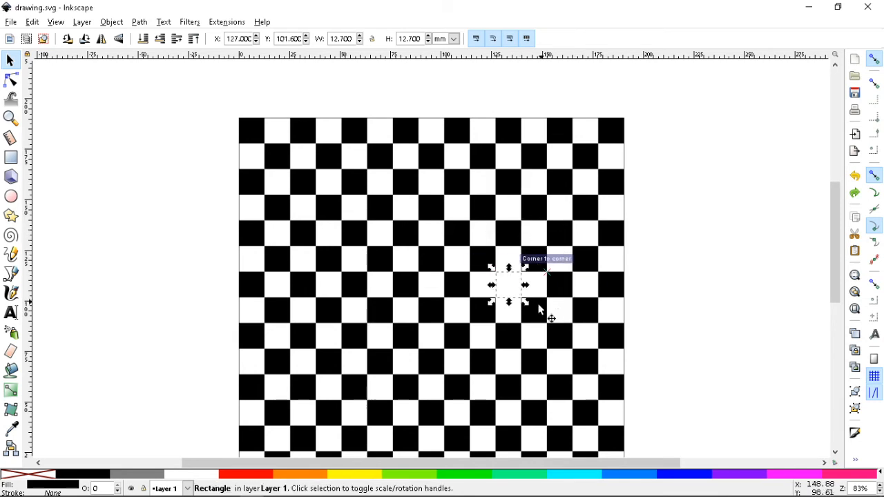
left_click_drag(511, 337, 529, 360)
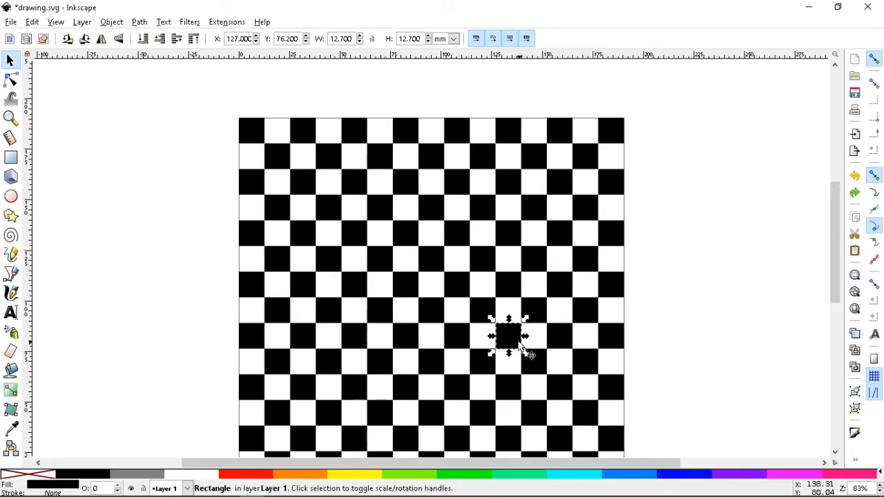
Try pulling single squares from the board's lower rows toward and beyond the page's right edge, undoing each move
left_click(686, 323)
left_click_drag(508, 332, 661, 331)
key("ctrl+z")
scroll(681, 332, "down", 1)
left_click_drag(512, 321, 640, 349)
key("ctrl+z")
scroll(689, 339, "down", 3)
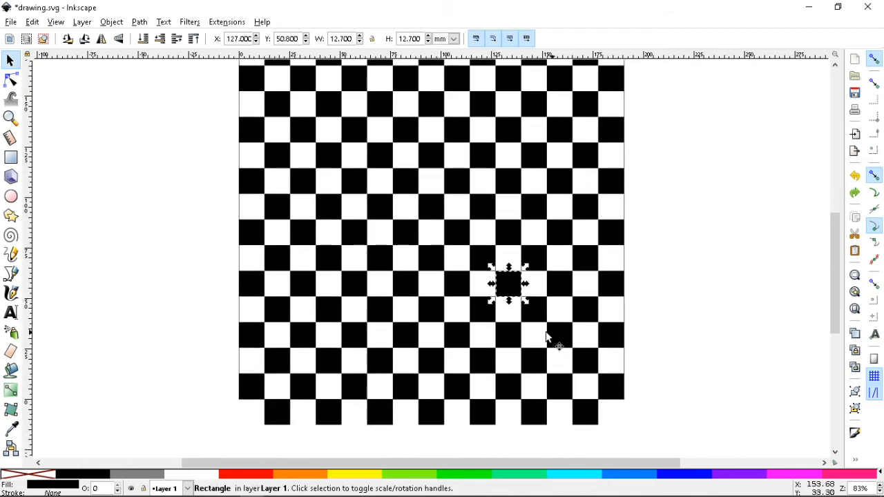
left_click_drag(507, 344, 670, 343)
key("ctrl+z")
left_click_drag(515, 387, 684, 370)
key("ctrl+z")
left_click(715, 340)
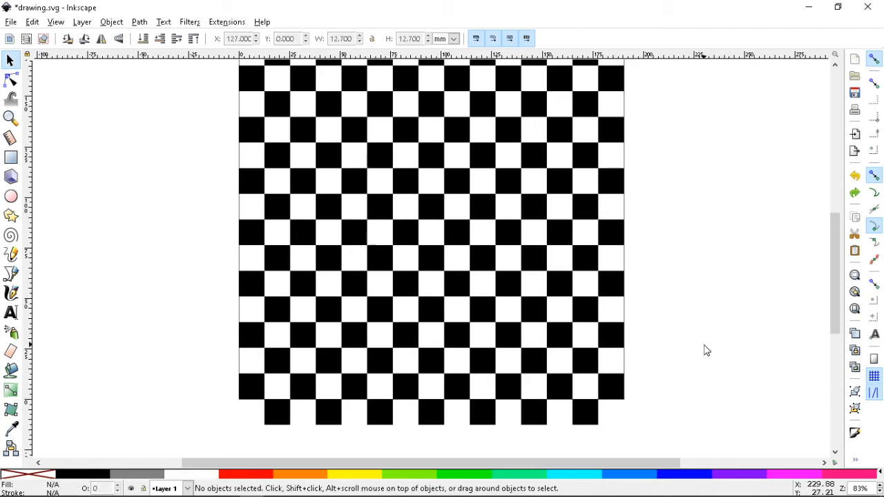
Delete the restored row of seven squares below the page's lower edge
left_click(595, 420)
left_click(662, 438)
left_click_drag(655, 453, 211, 389)
key("Delete")
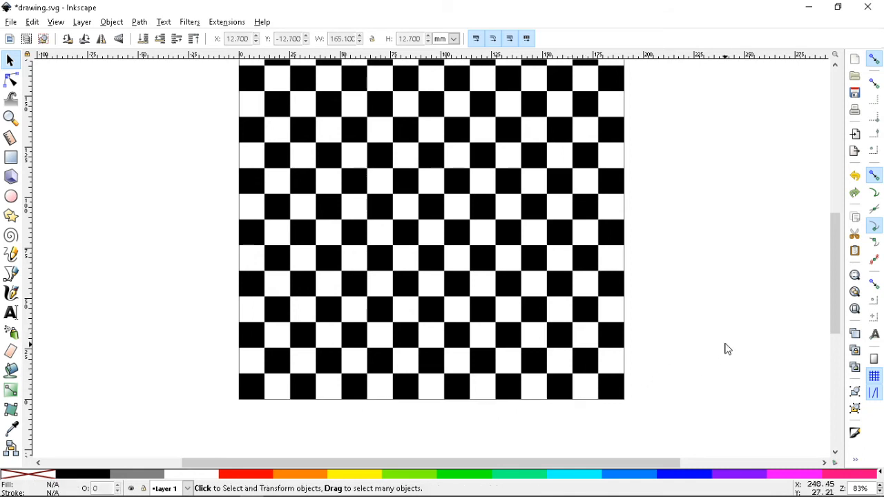
scroll(726, 349, "up", 2)
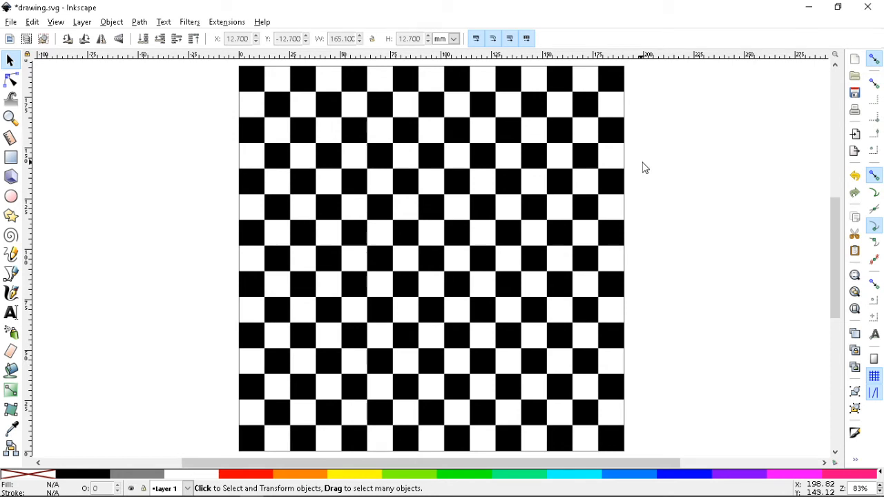
Try moving a black square at the page's left edge off the page, undo it and return to the full-page view
key("plus")
key("plus")
key("plus")
left_click_drag(470, 462, 357, 462)
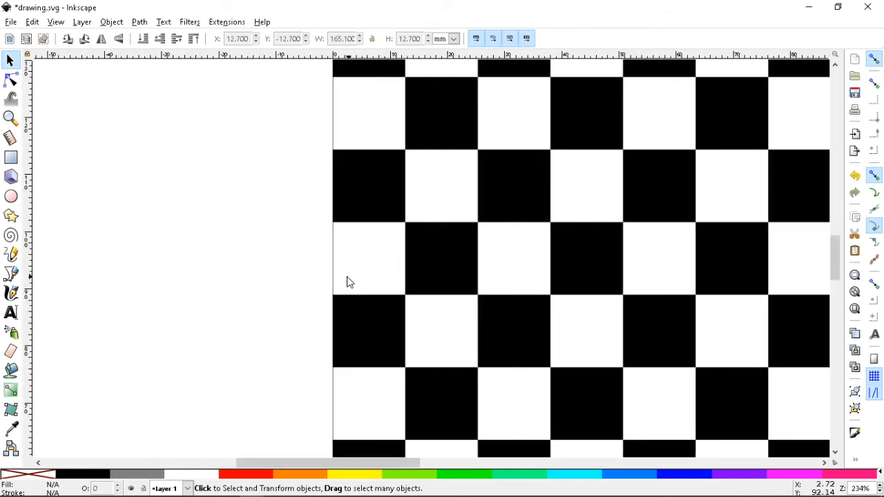
left_click_drag(375, 194, 300, 213)
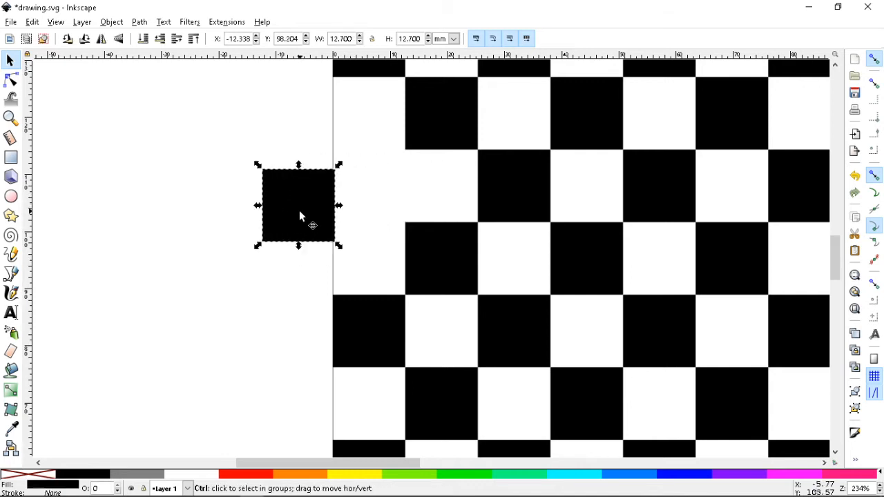
key("ctrl+z")
key("5")
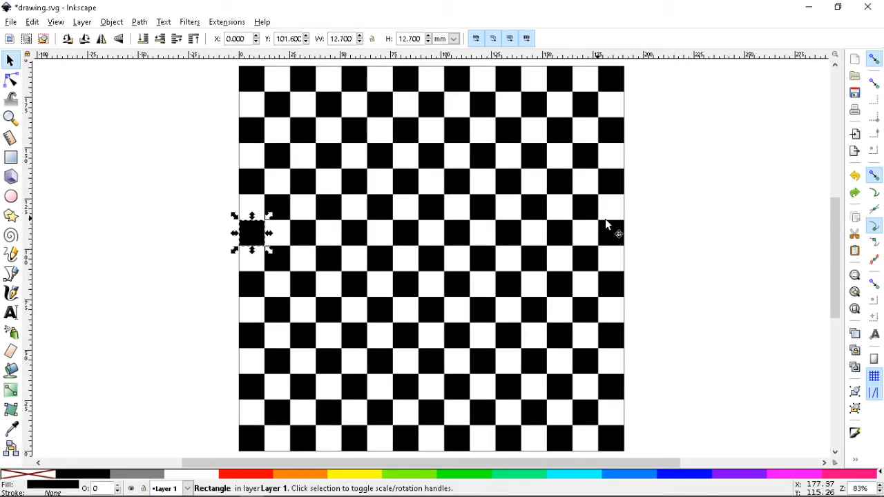
Clear the selection, save the finished checkerboard drawing and select the square in the page's top-right corner
left_click(707, 237)
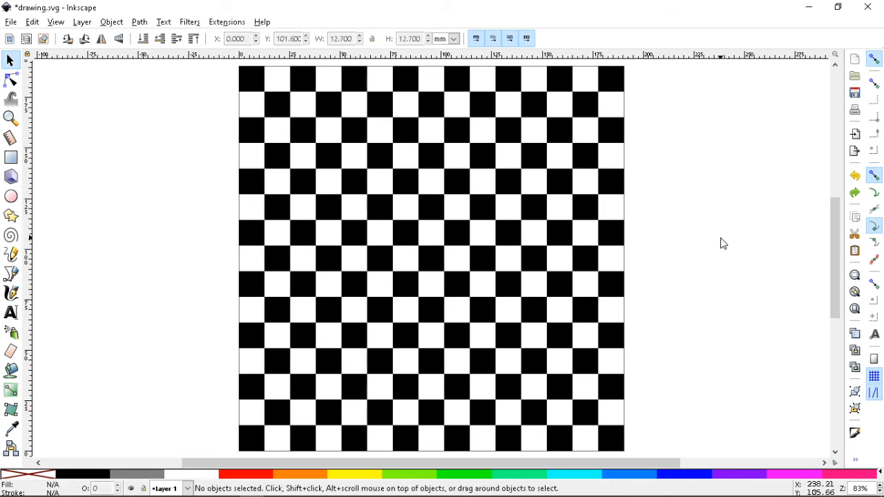
key("ctrl+s")
key("ctrl+s")
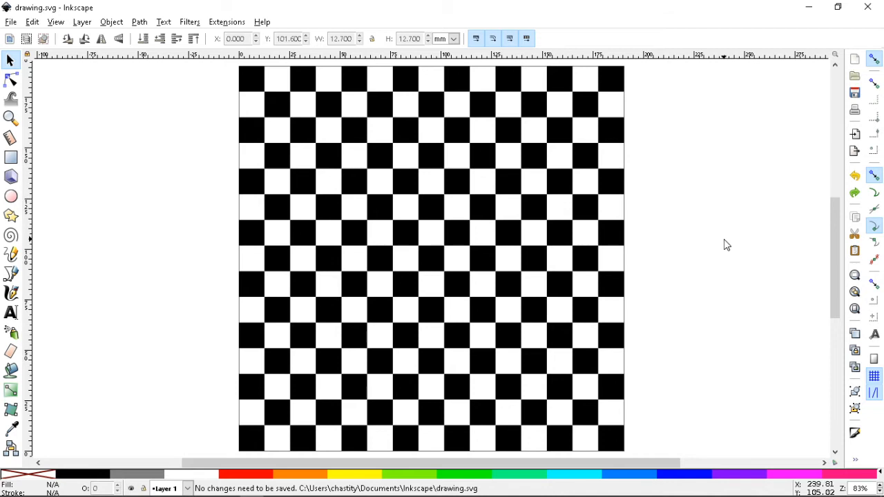
left_click(622, 82)
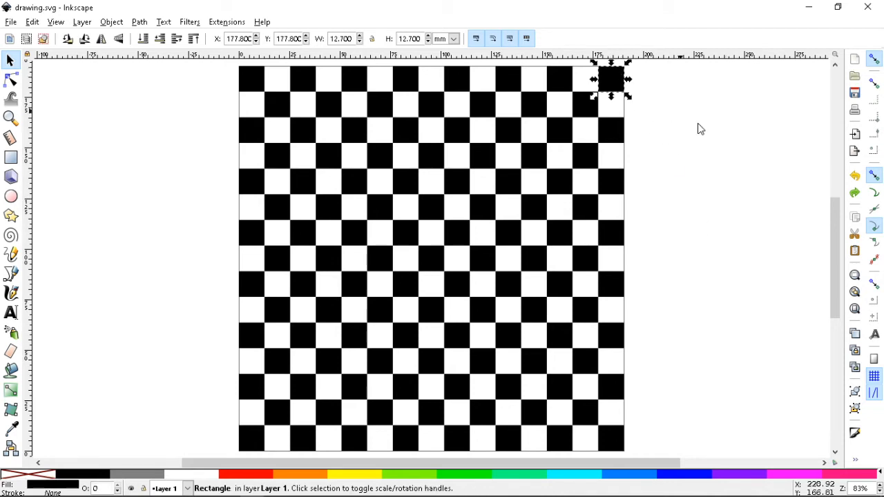
Open the program preferences and examine the Interface settings for Windows and Grids
left_click(10, 21)
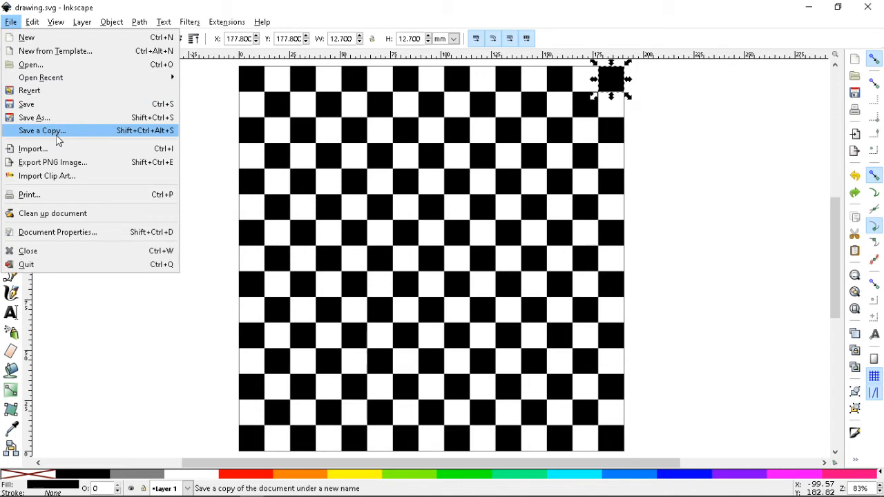
mouse_move(38, 23)
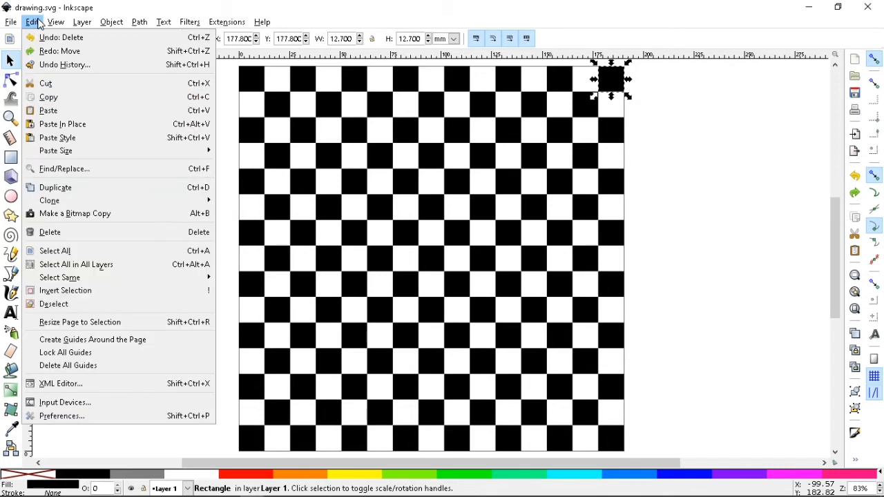
left_click(66, 416)
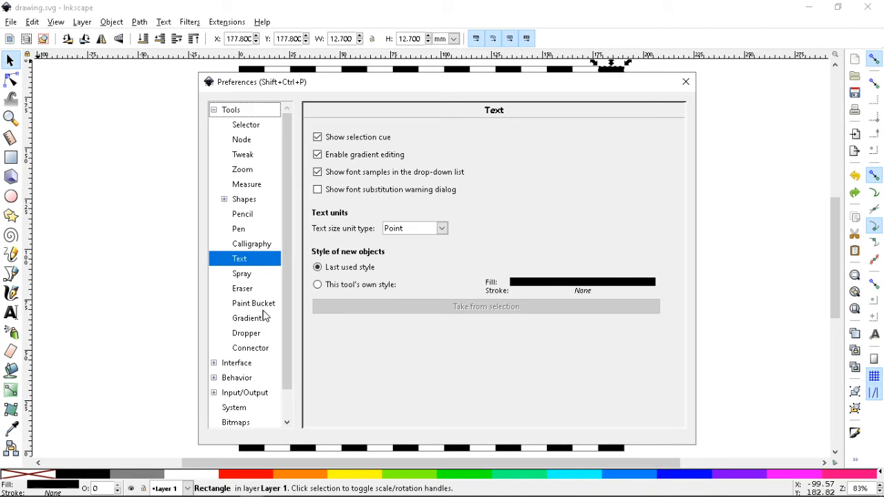
left_click(214, 363)
left_click(246, 381)
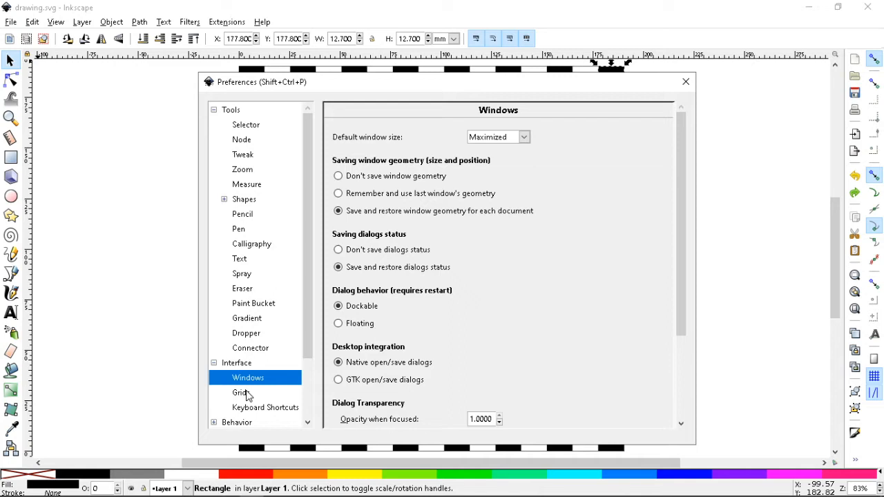
left_click(248, 395)
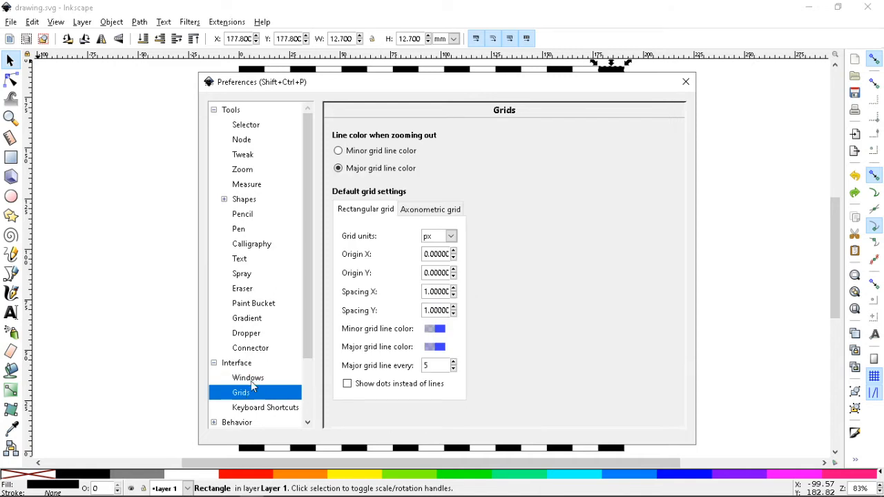
scroll(281, 320, "down", 2)
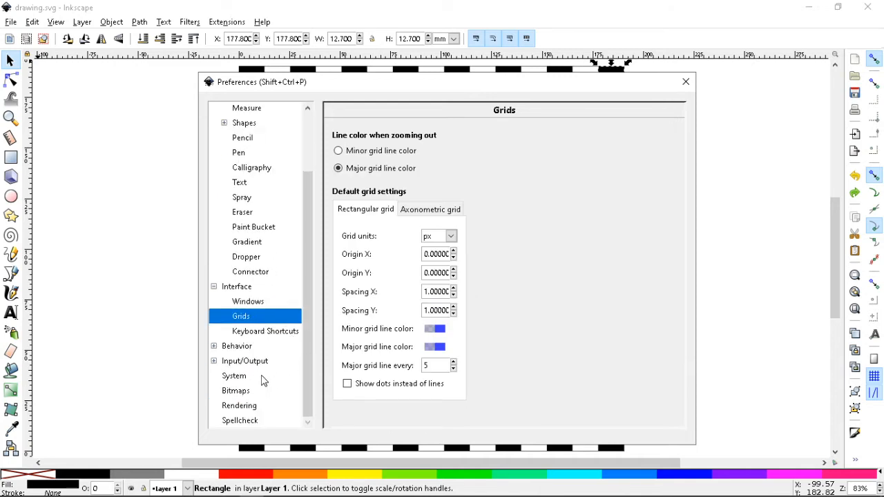
Examine the Behavior, System, Bitmaps, Rendering and Spellcheck pages of the preferences
left_click(235, 361)
left_click(238, 349)
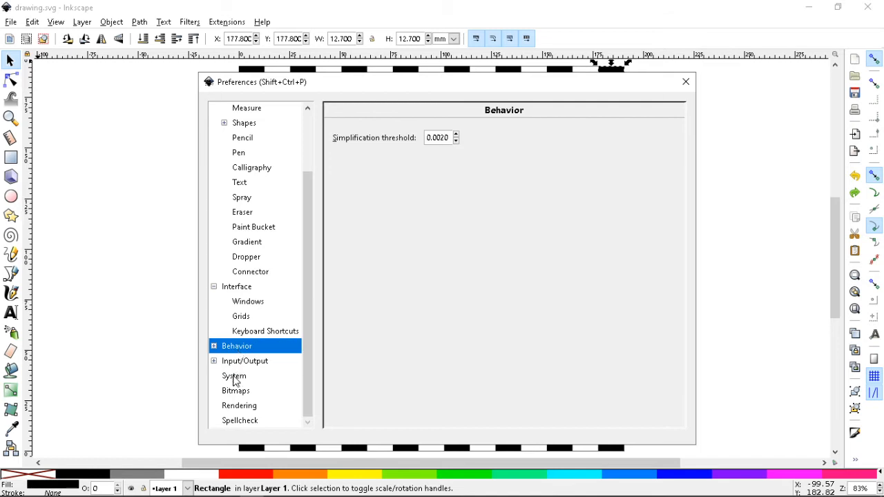
left_click(236, 391)
left_click(239, 377)
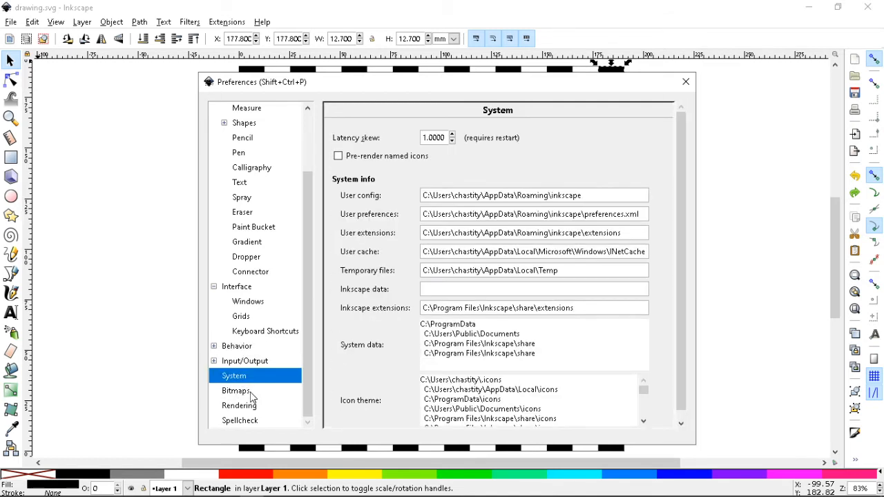
left_click(251, 392)
left_click(251, 406)
left_click(253, 396)
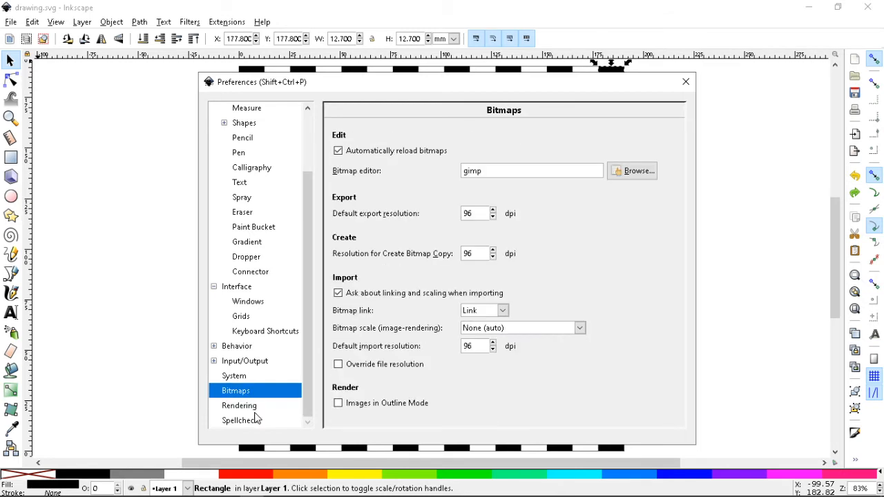
left_click(255, 408)
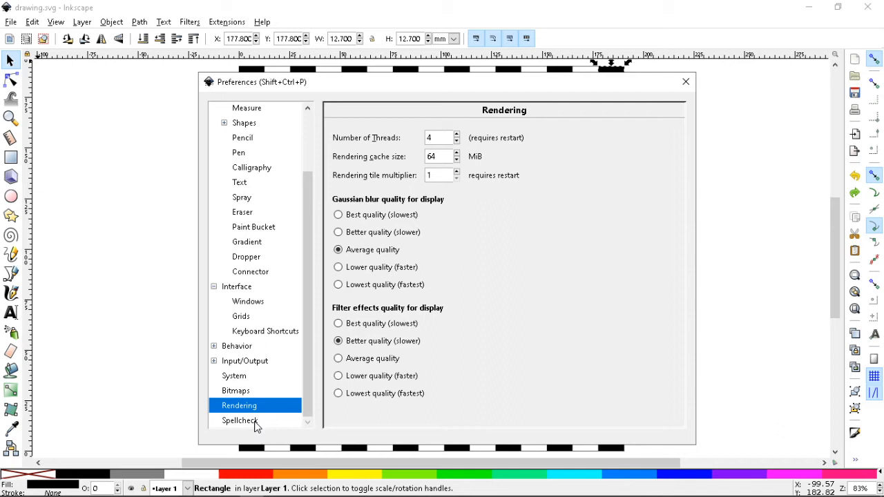
left_click(256, 423)
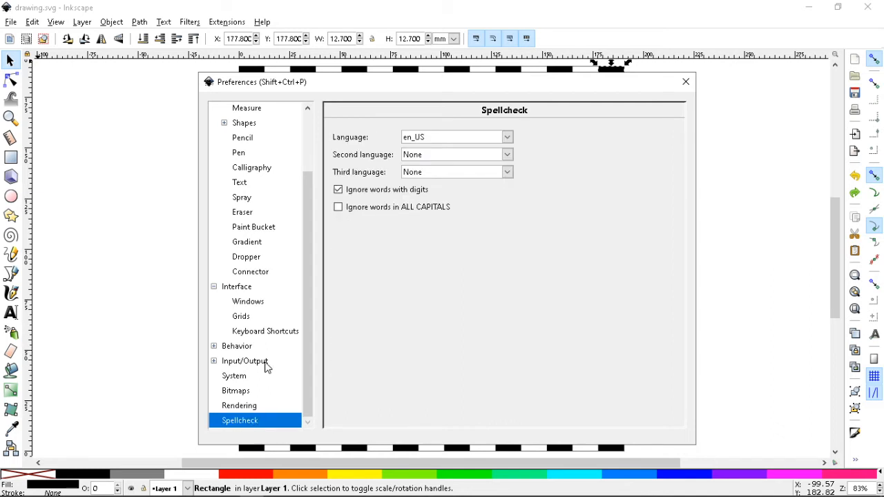
Review the Windows, Grids, Keyboard Shortcuts and Selector preference pages, and close the preferences without changing any settings
left_click(214, 347)
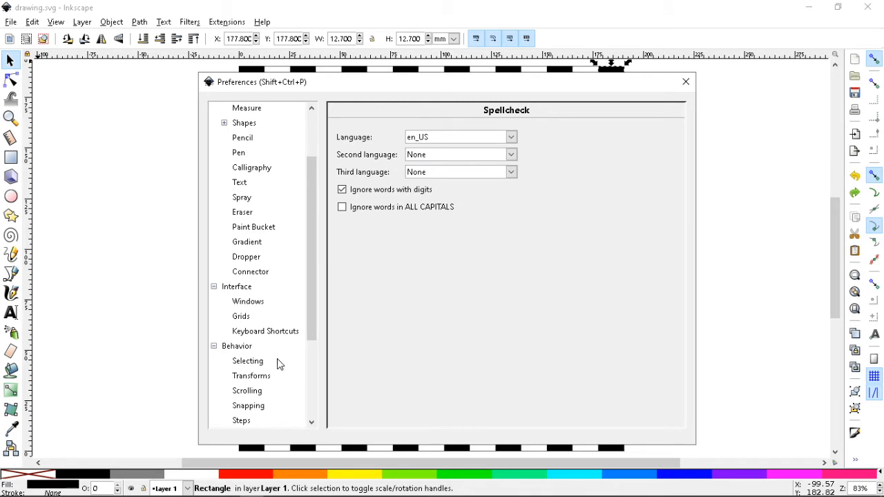
scroll(277, 364, "up", 1)
scroll(273, 338, "up", 1)
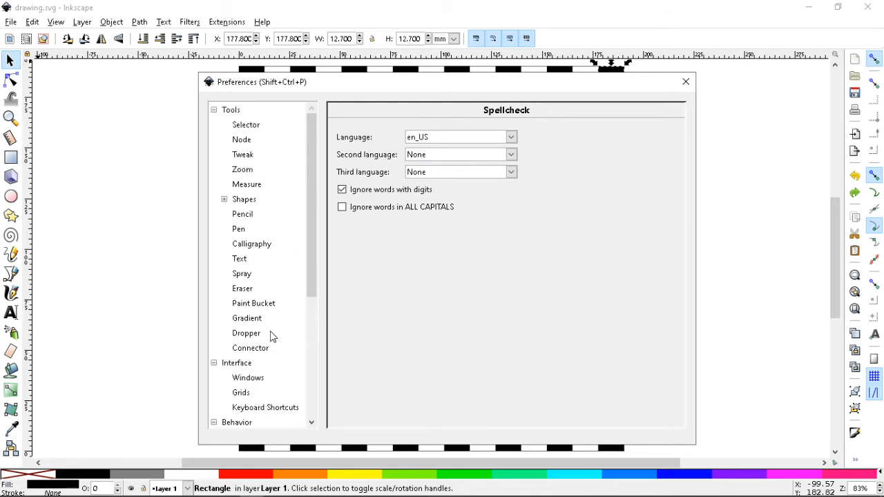
scroll(273, 332, "down", 1)
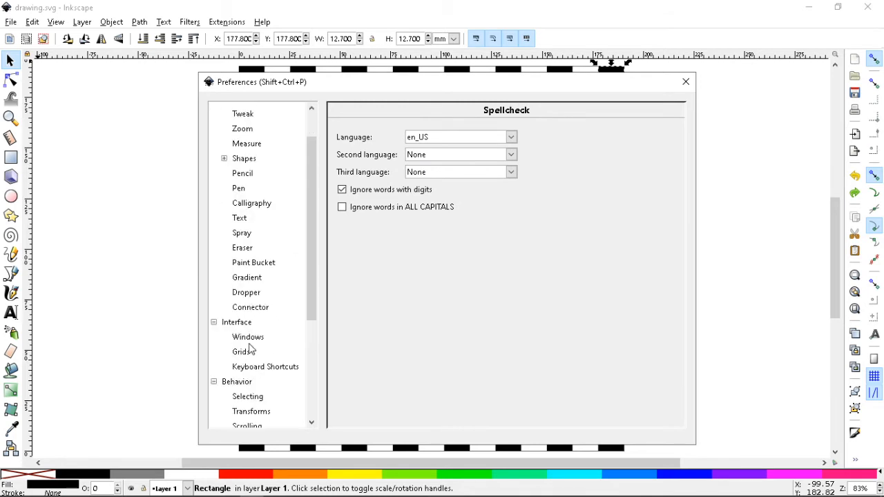
left_click(250, 339)
scroll(526, 298, "down", 3)
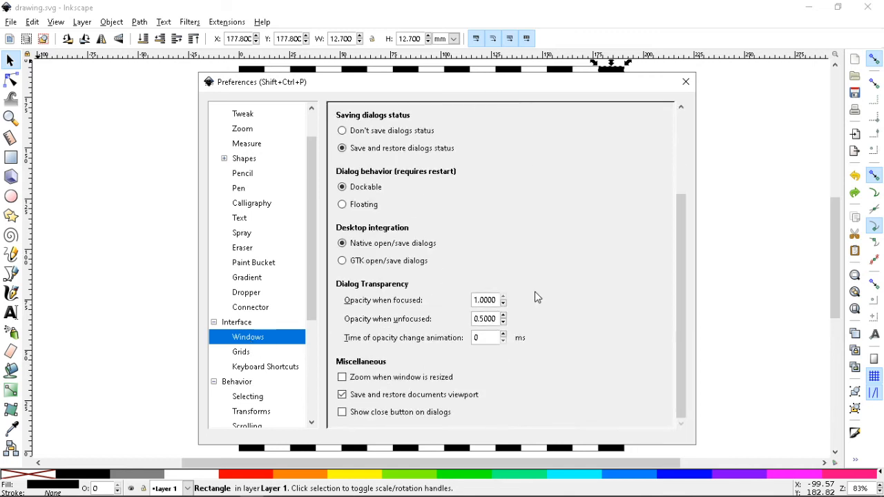
left_click(257, 356)
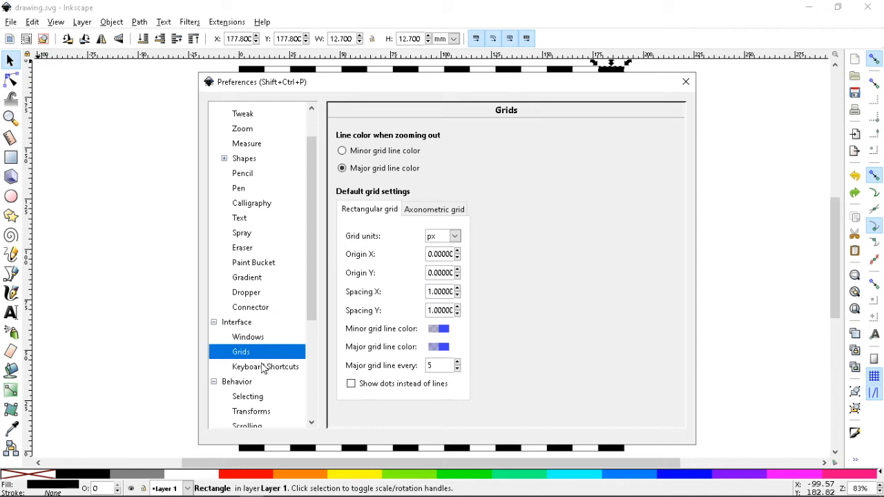
left_click(262, 368)
scroll(270, 309, "up", 1)
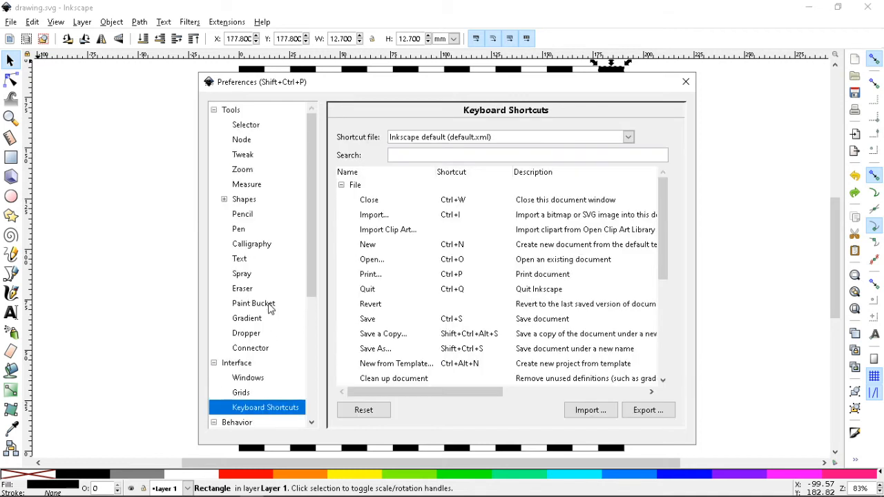
left_click(243, 127)
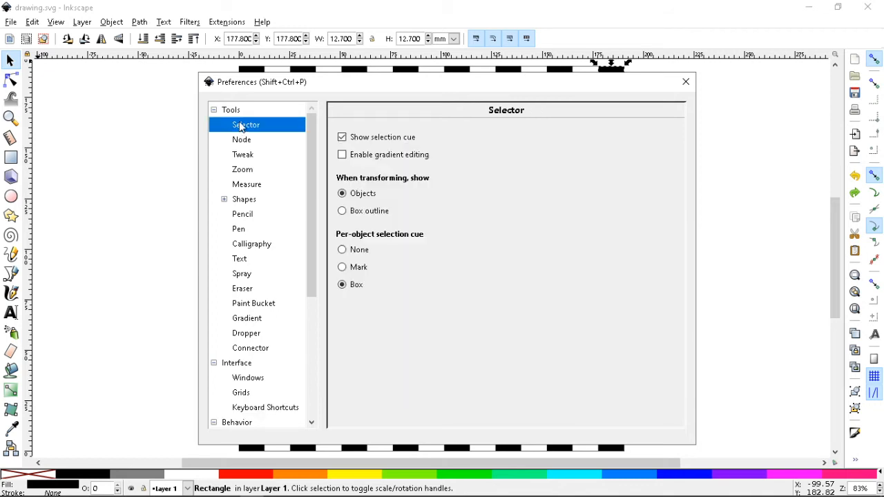
left_click(687, 82)
Select a black square in the board's second row, switch the measurement unit to px, clear the selection and save
left_click(706, 231)
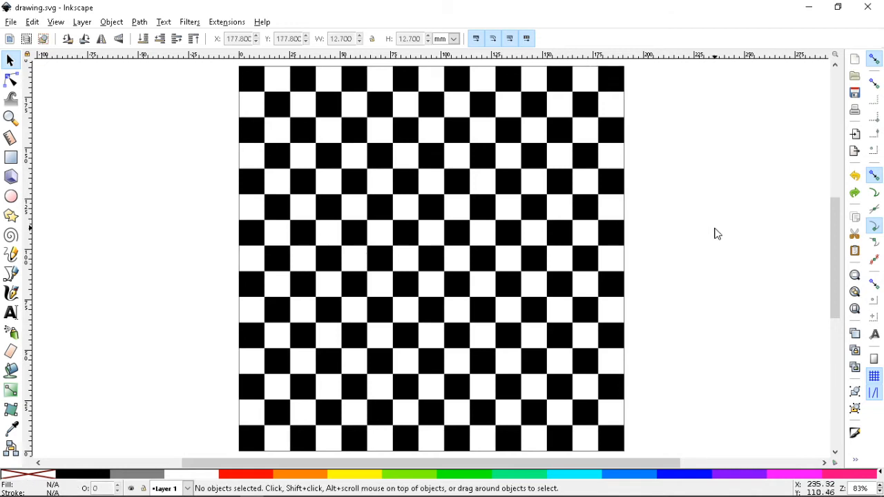
left_click(535, 107)
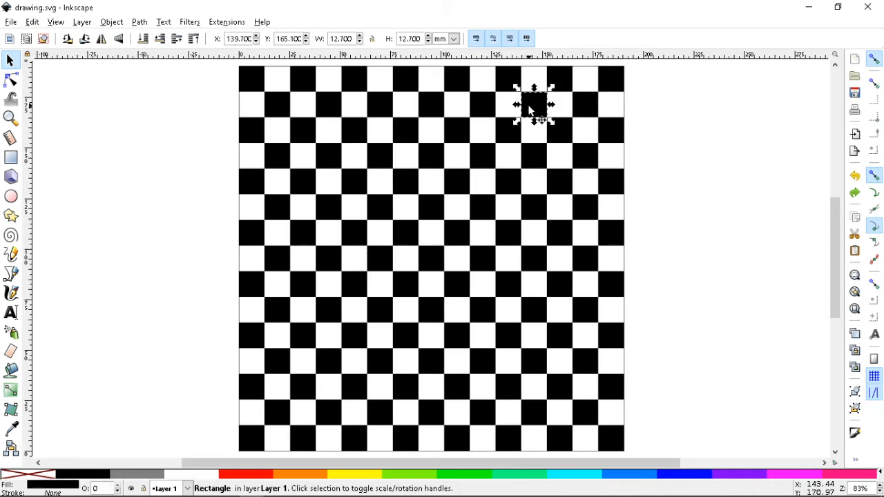
left_click(454, 39)
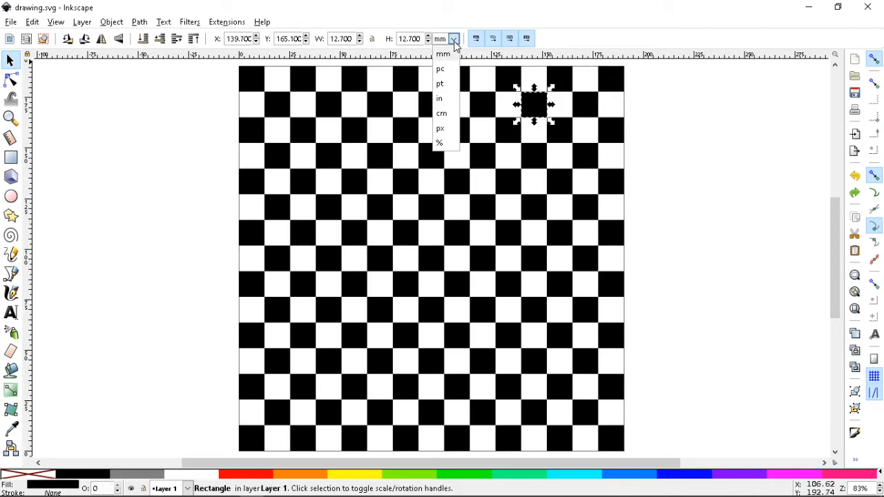
left_click(446, 129)
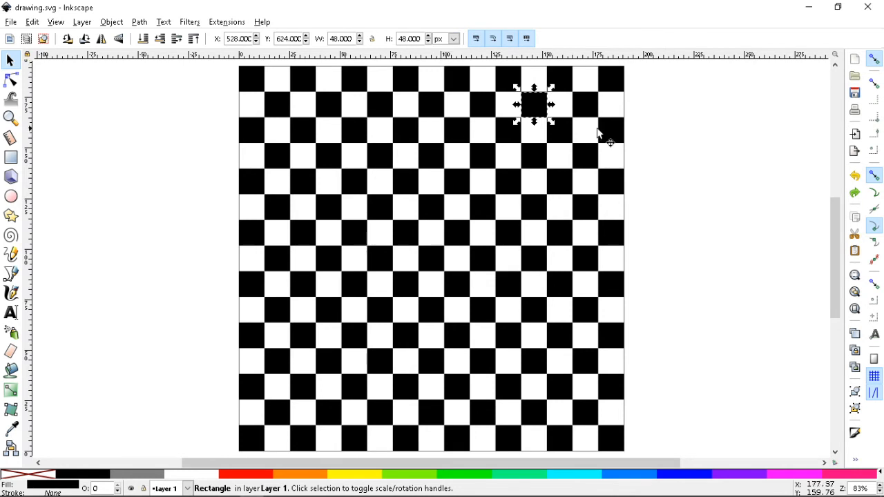
left_click(697, 130)
key("ctrl+s")
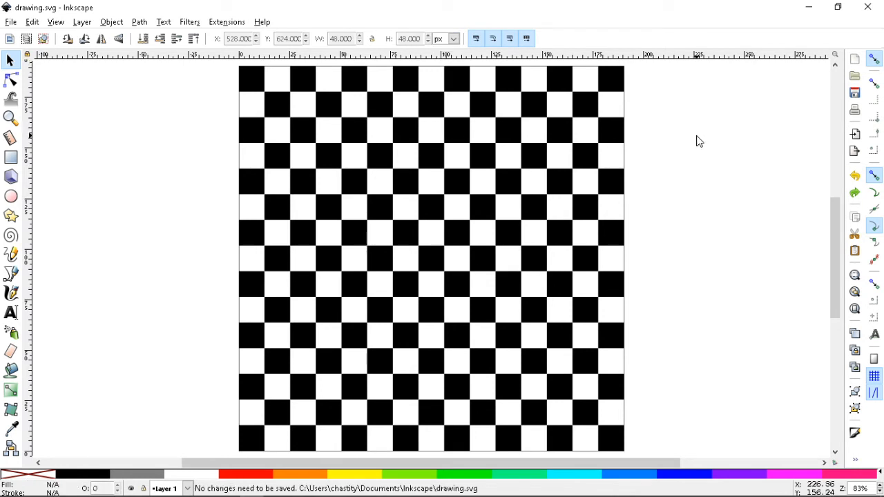
Save a copy of the drawing as checker-48px in Inkscape SVG format in the Inkscape folder
left_click(11, 24)
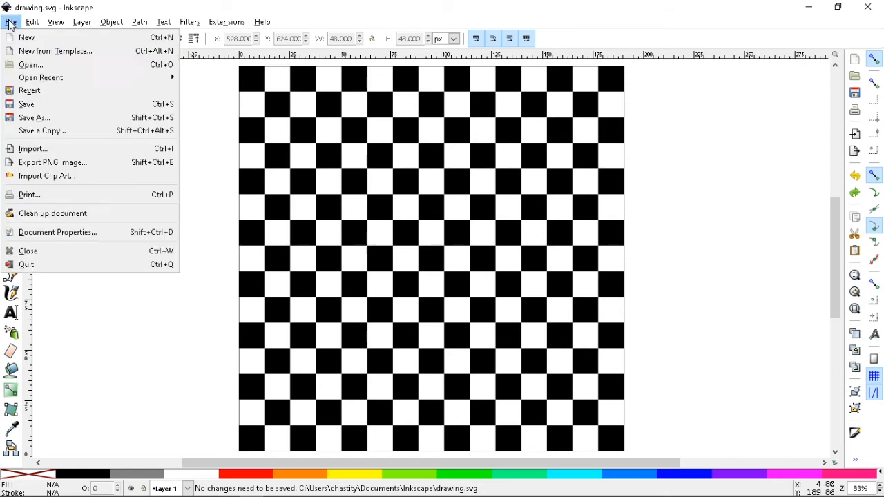
left_click(43, 131)
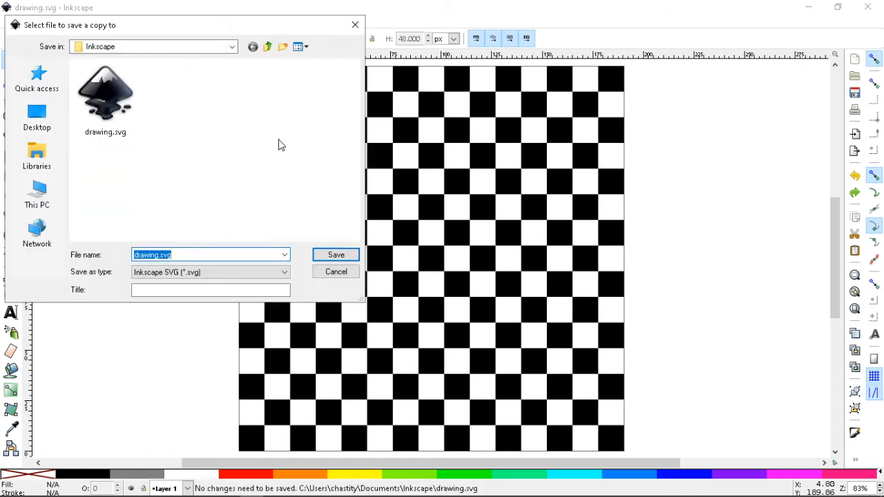
type("checker-48px")
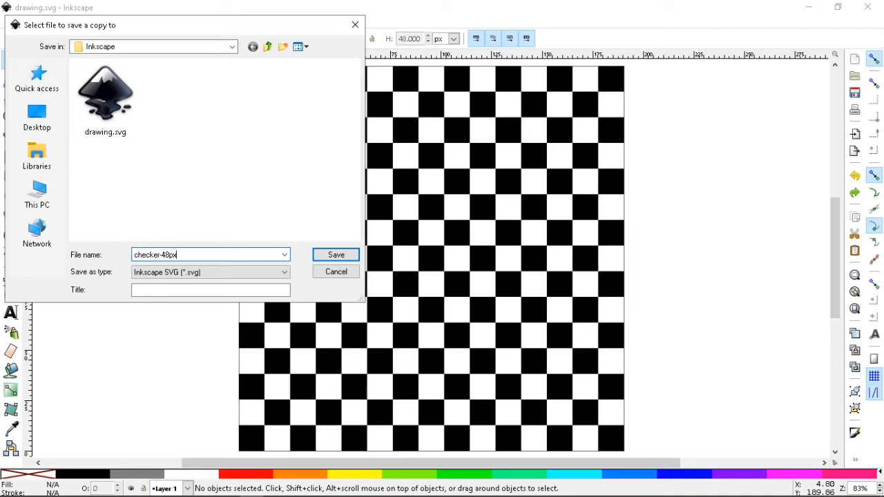
key("Return")
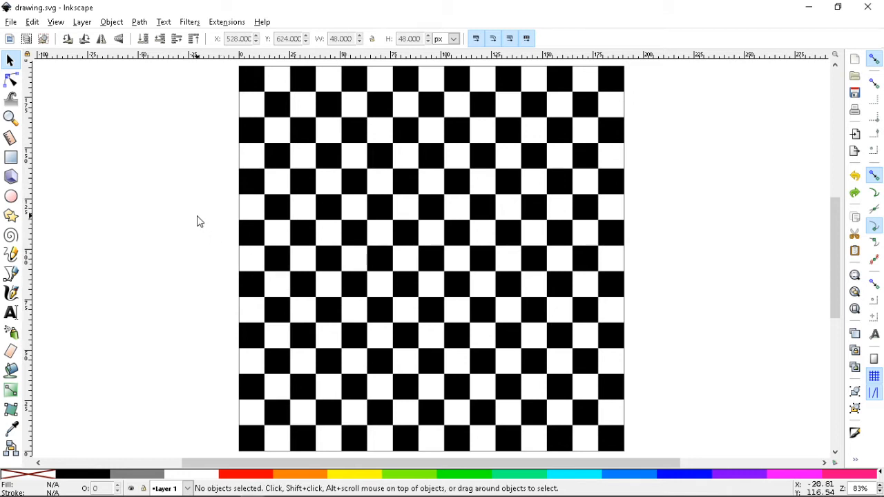
Check the pixel dimensions of two squares in the board's second and third rows, clear the selection and save the drawing
left_click(326, 114)
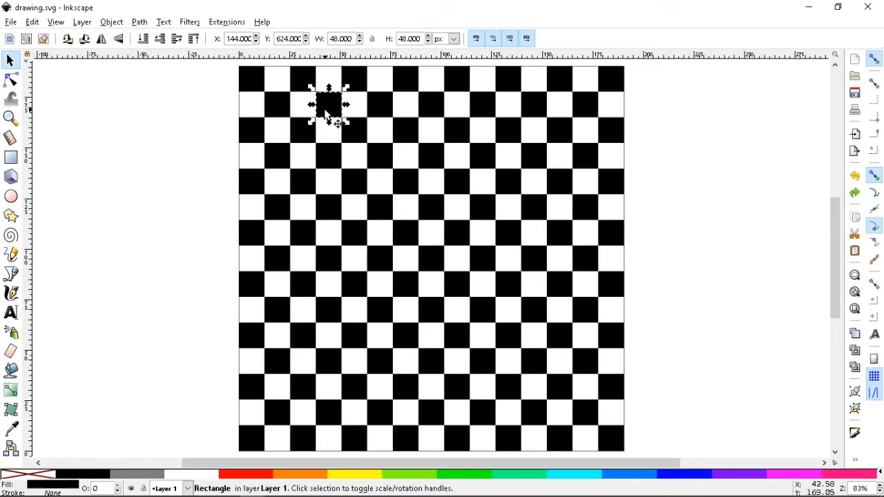
left_click(414, 131)
left_click(225, 141)
key("ctrl+s")
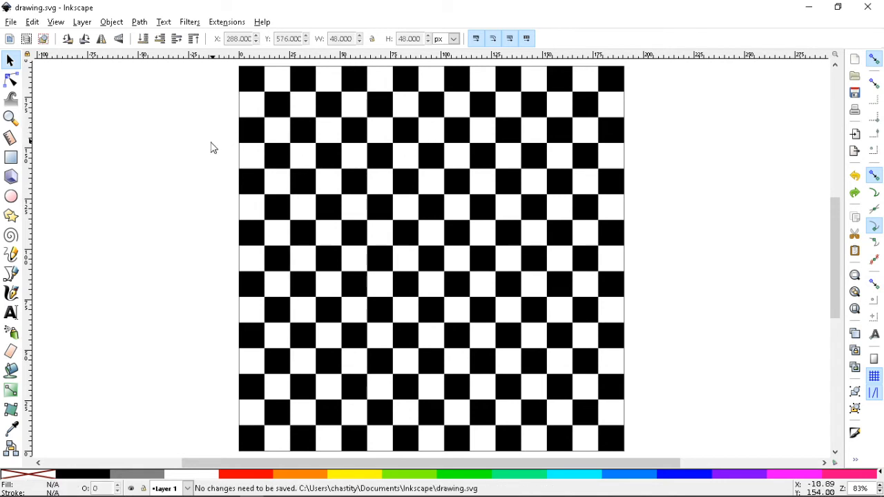
Try rotating all of the board's squares together and undo the rotation
key("ctrl+a")
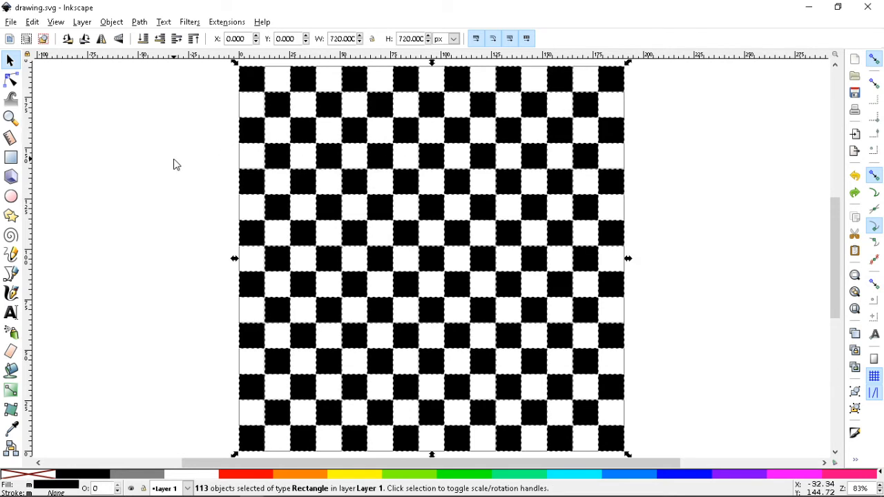
key("bracketleft")
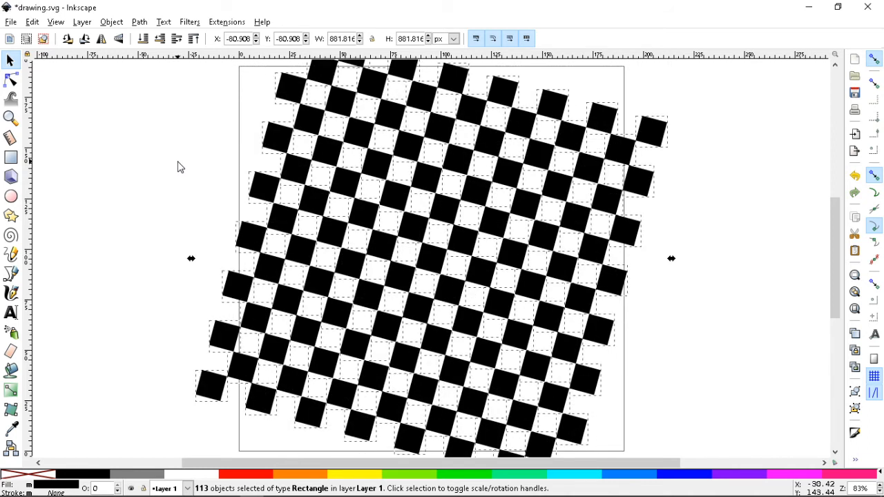
key("bracketleft")
key("bracketleft")
key("bracketleft")
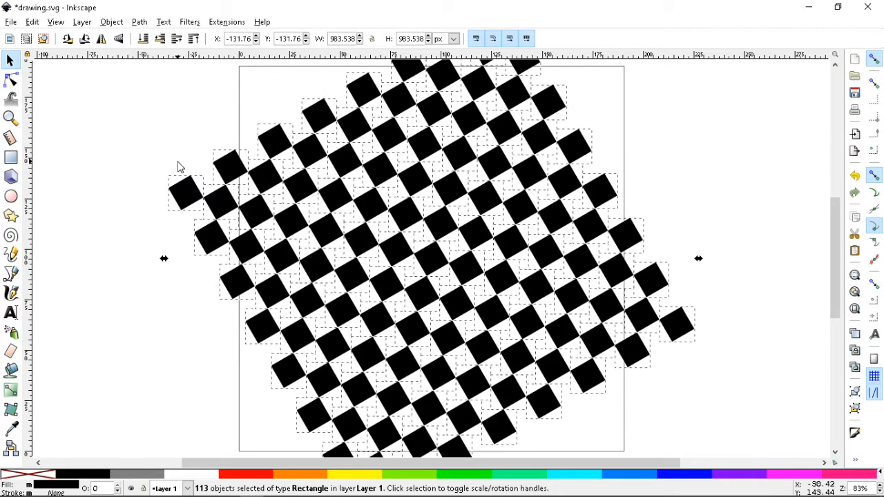
key("ctrl+z")
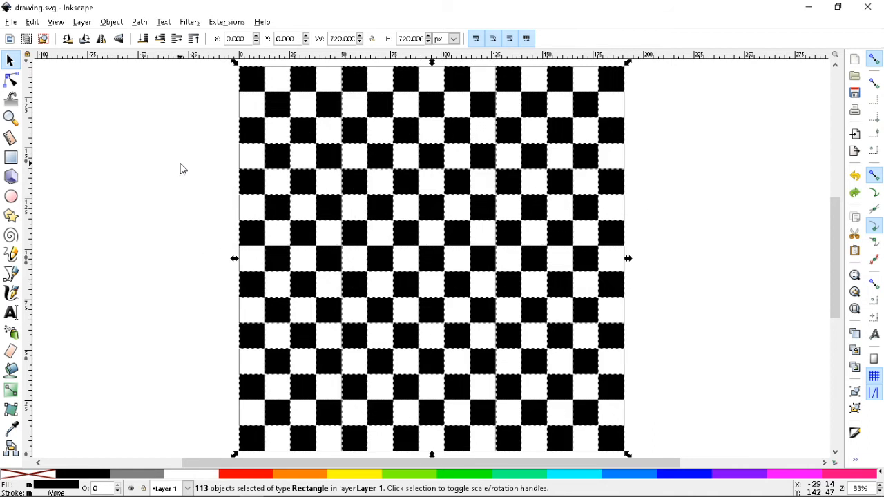
Group all of the checkerboard's squares into one object, clear the selection and save the drawing
key("Escape")
key("ctrl+a")
key("ctrl")
key("ctrl+g")
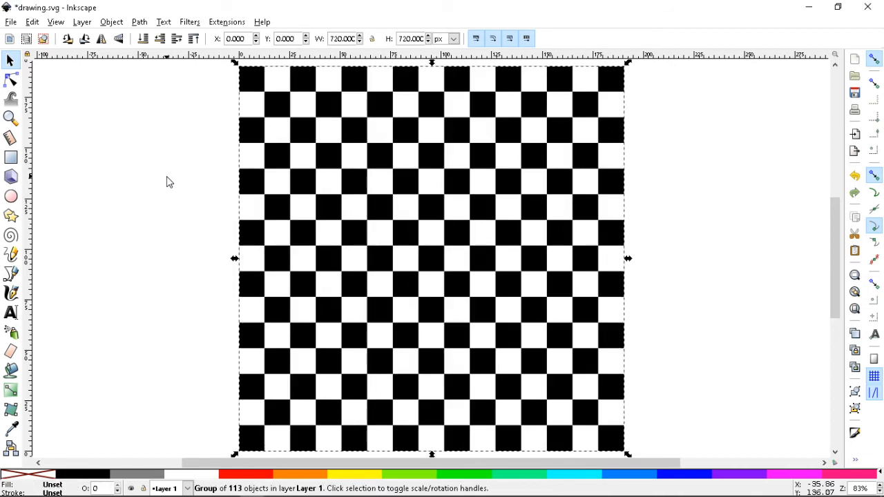
key("Escape")
key("ctrl+s")
key("ctrl+s")
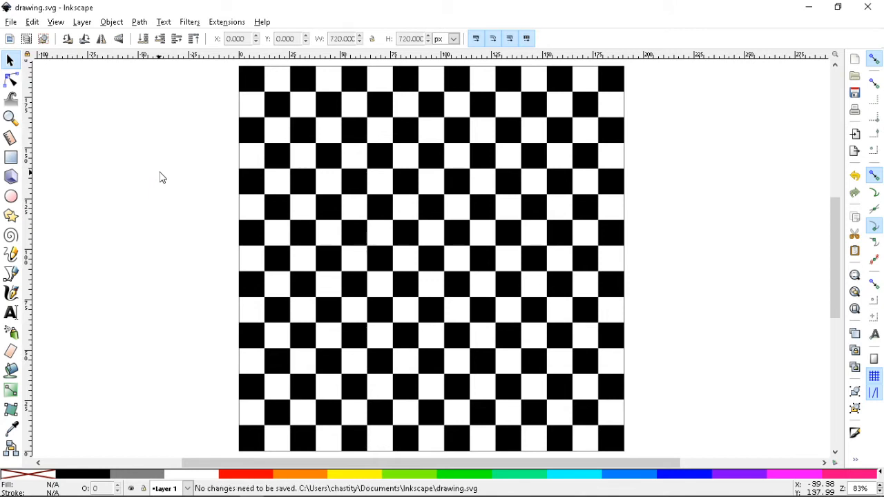
Try rotating the grouped checkerboard 15° in each direction, return it to its original orientation and clear the selection
left_click(465, 232)
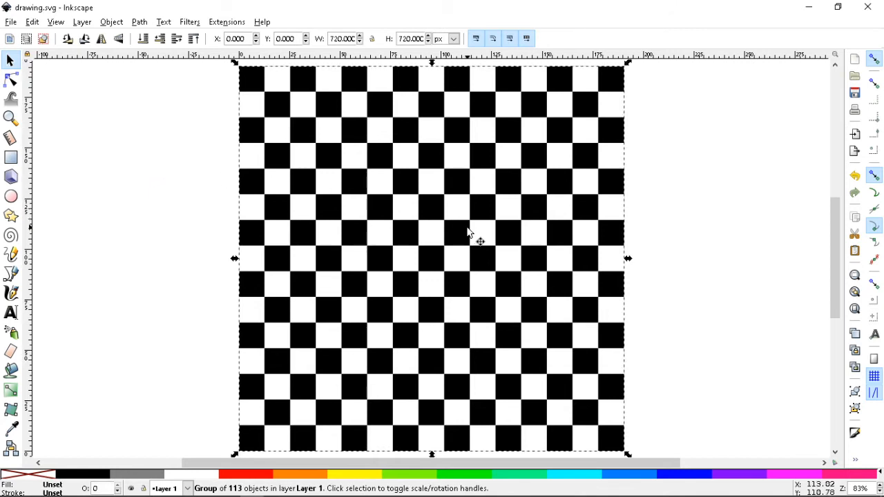
key("bracketright")
key("bracketleft")
key("bracketleft")
key("bracketright")
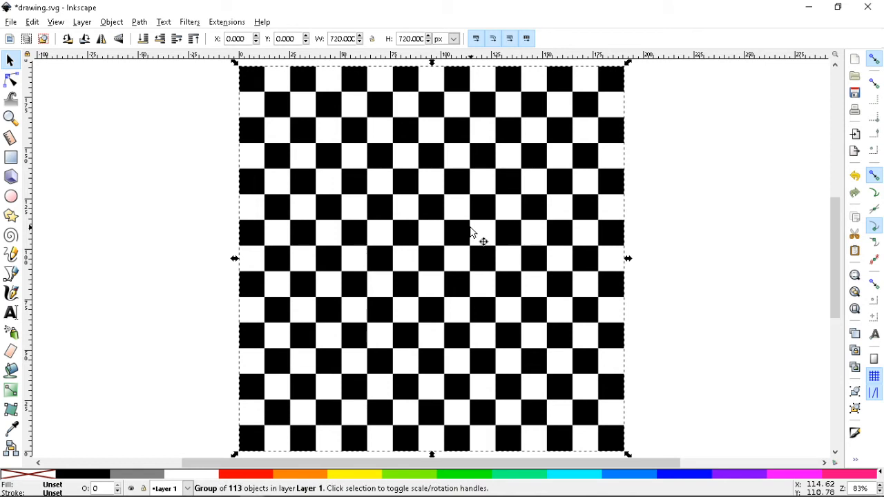
left_click(718, 244)
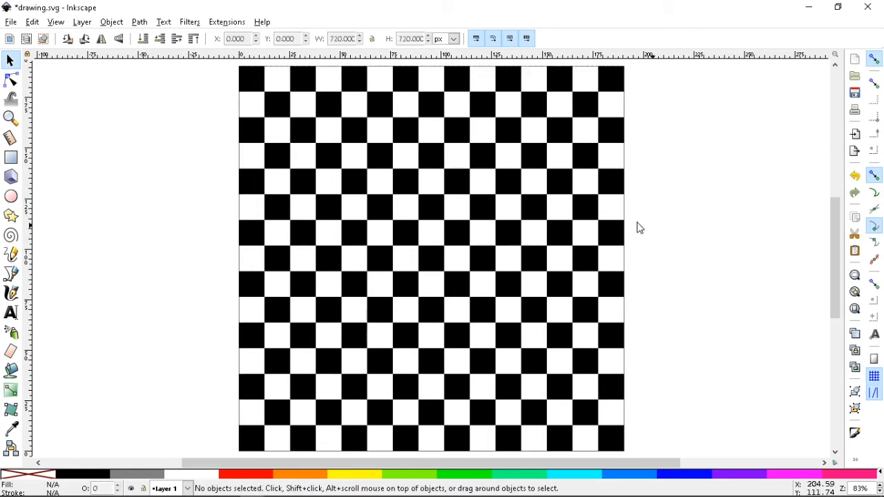
Try moving the grouped checkerboard sideways twice and undo each move
left_click_drag(425, 188, 561, 203)
key("ctrl+z")
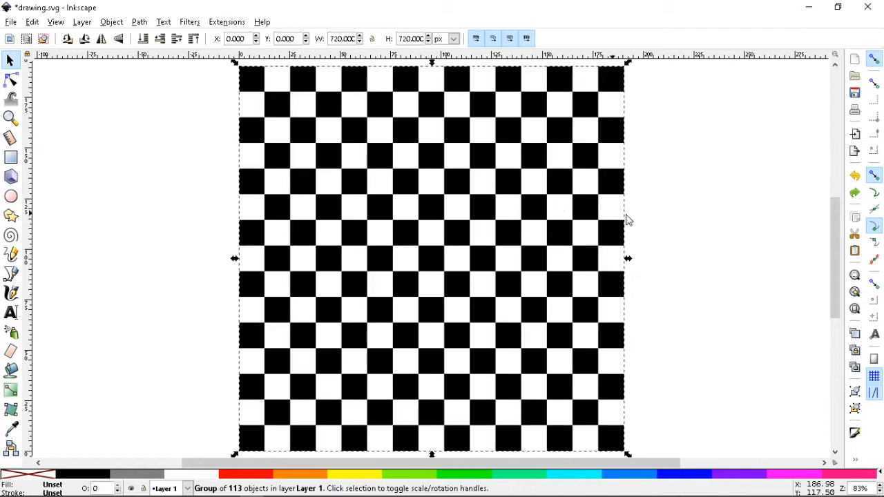
left_click(684, 219)
left_click_drag(505, 233, 655, 239)
key("ctrl+z")
Try rotating the grouped checkerboard clockwise three times, undoing each rotation
key("bracketright")
key("ctrl+z")
key("bracketright")
key("ctrl+z")
key("bracketright")
key("ctrl+z")
Review the Scrolling, Snapping, Selecting, Transforms and Steps preferences to find the rotation increment
left_click(33, 23)
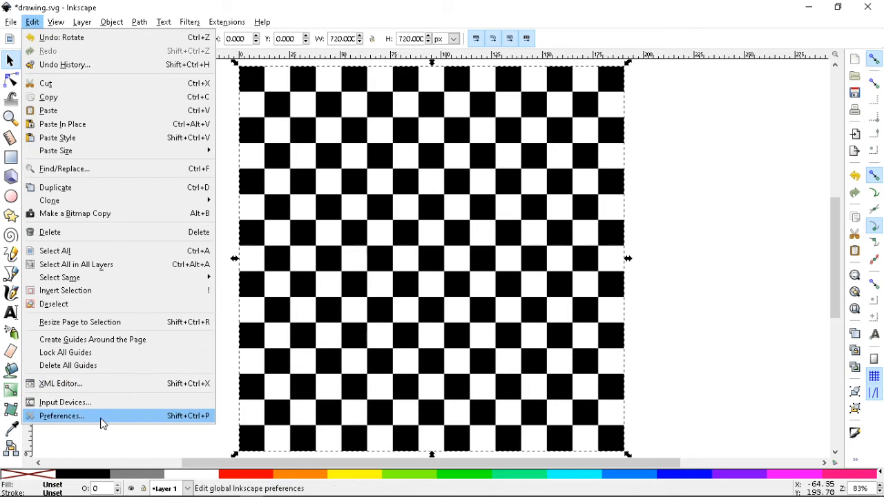
left_click(103, 418)
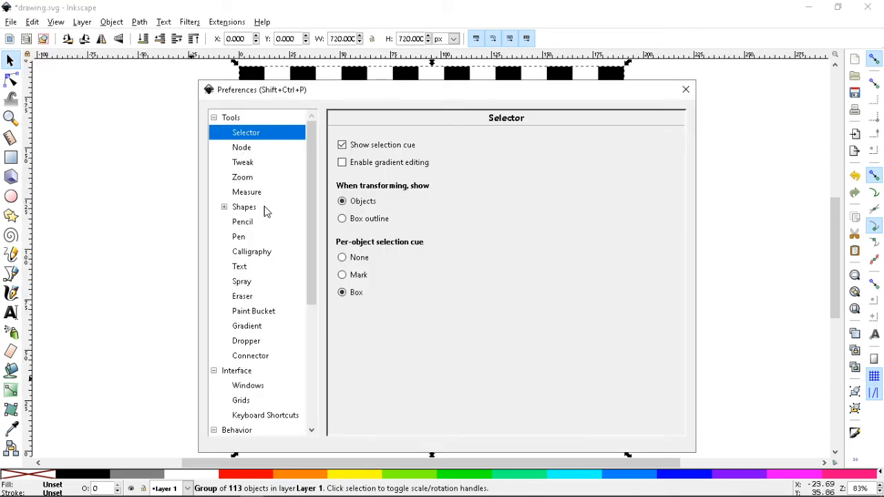
scroll(266, 213, "down", 3)
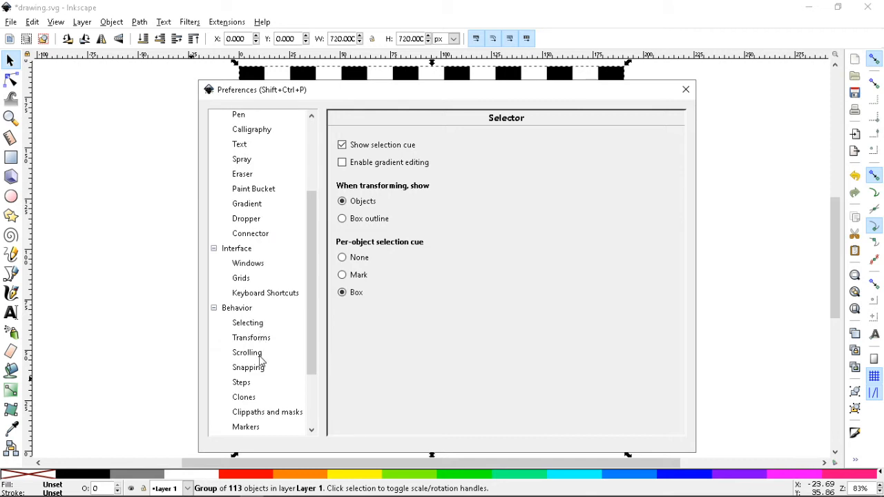
left_click(258, 357)
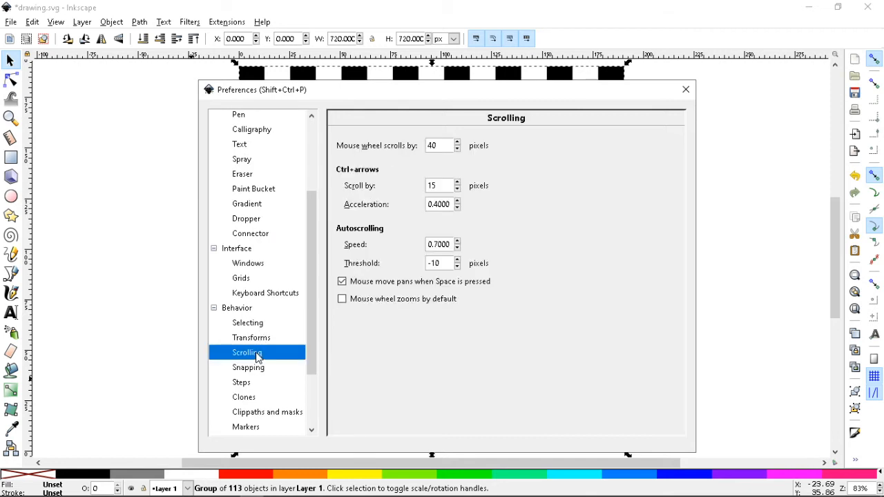
left_click(259, 370)
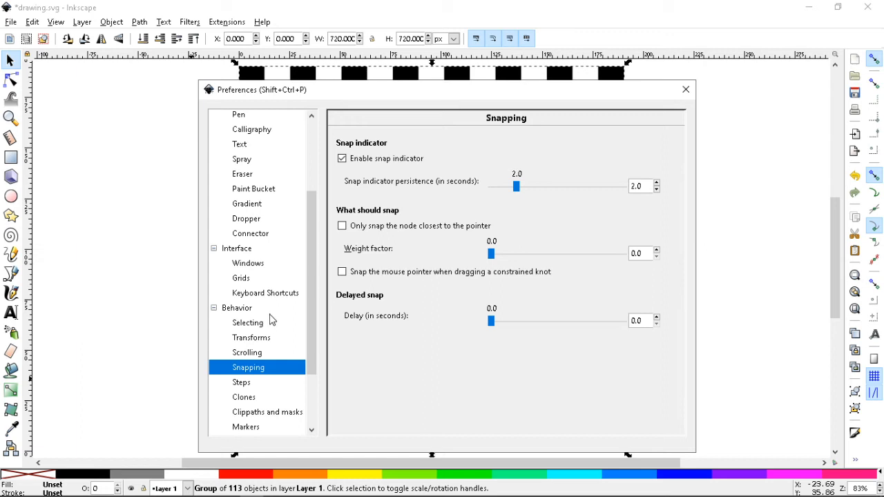
left_click(265, 326)
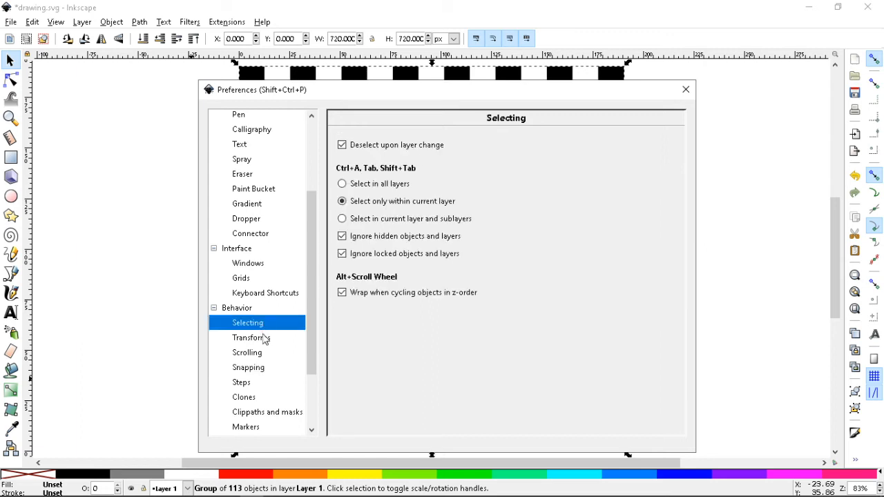
left_click(265, 339)
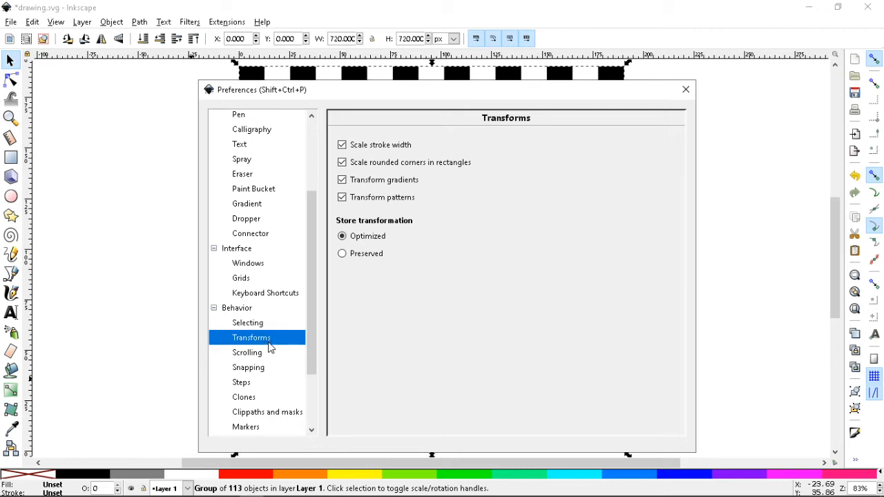
left_click(269, 382)
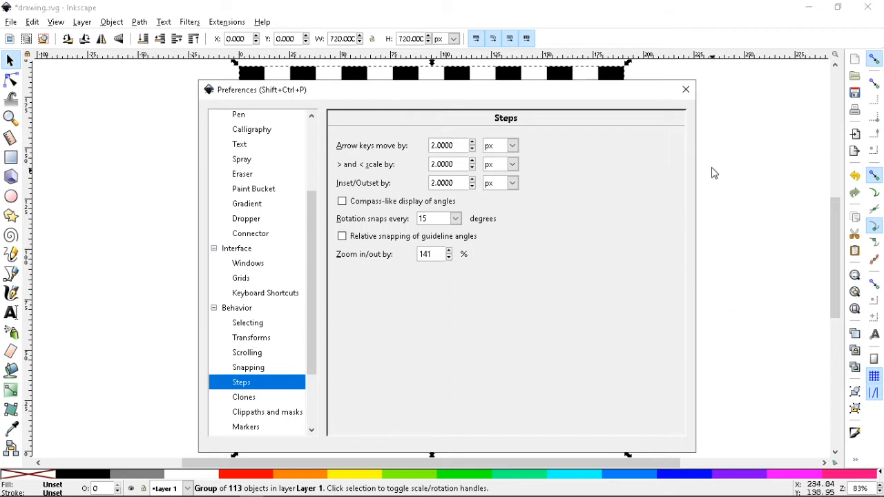
left_click(686, 91)
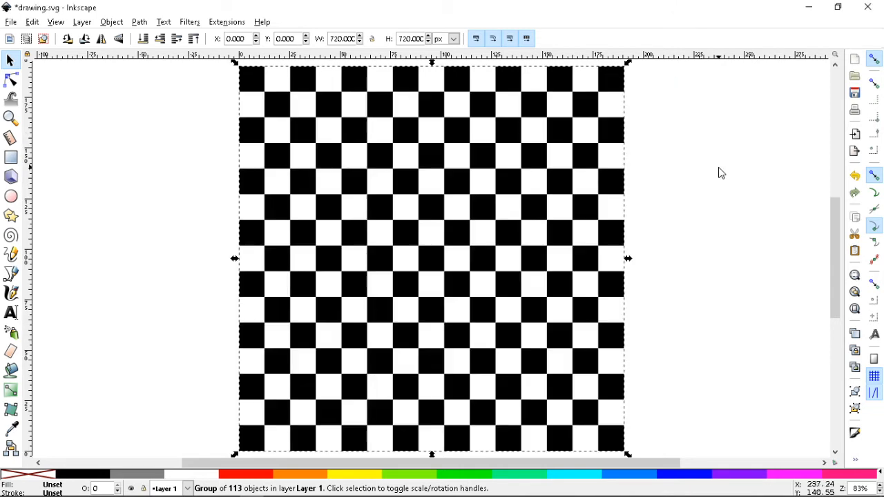
Clear the checkerboard selection and save the drawing
left_click(720, 173)
key("ctrl+s")
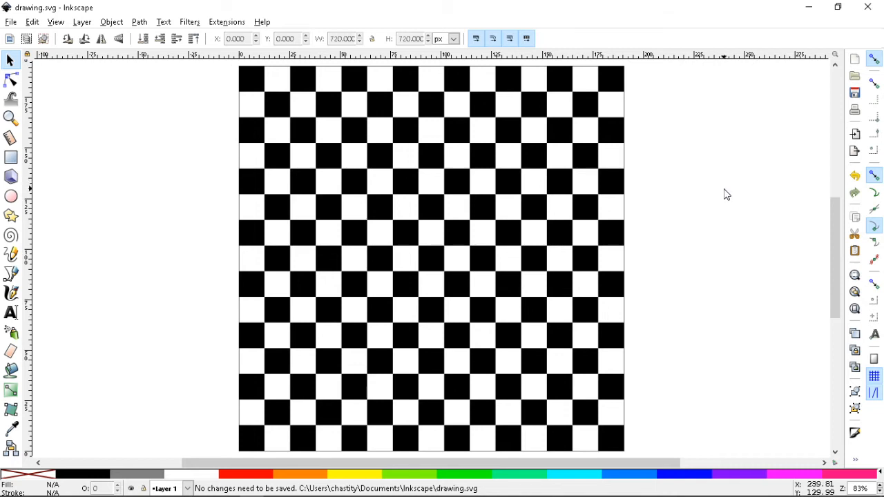
Duplicate the grouped checkerboard, place the copy off the page's upper-left corner at about X -1512, Y 585 px, and deselect it
key("minus")
key("minus")
key("minus")
left_click(456, 276)
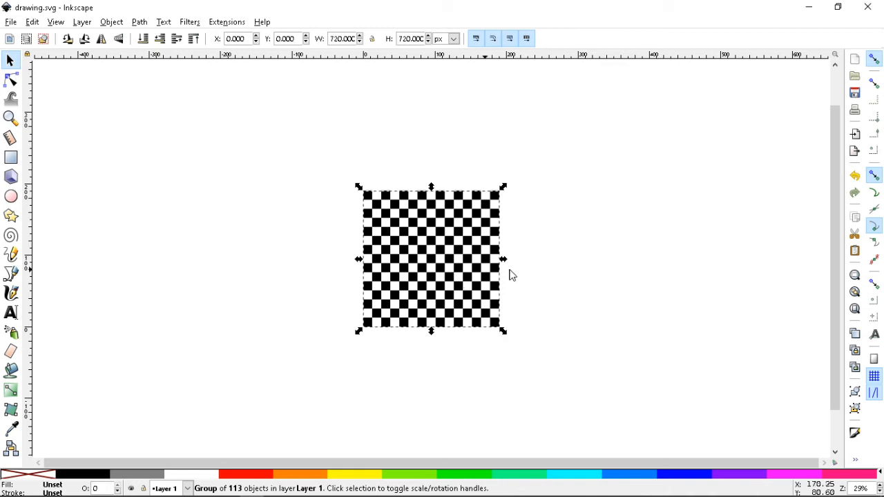
key("ctrl+d")
left_click_drag(405, 255, 120, 145)
left_click(640, 252)
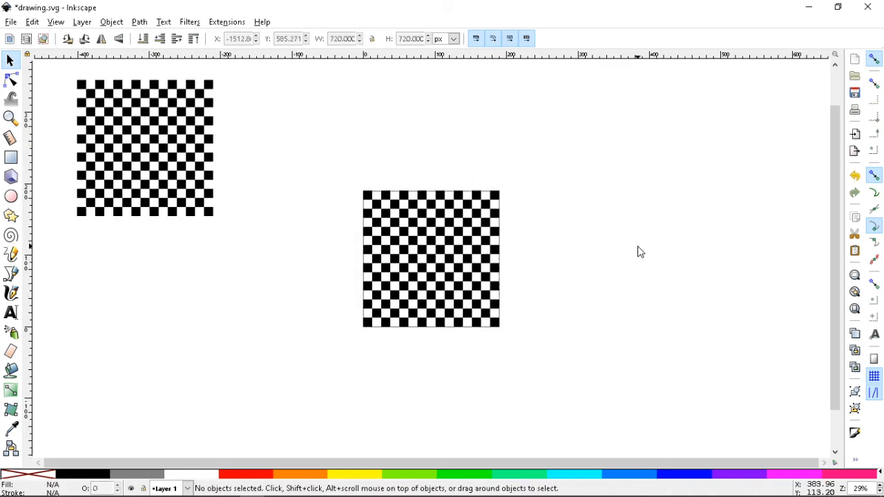
Select the on-page checkerboard, clear the selection and save the drawing with its off-page copy
left_click(444, 254)
key("3")
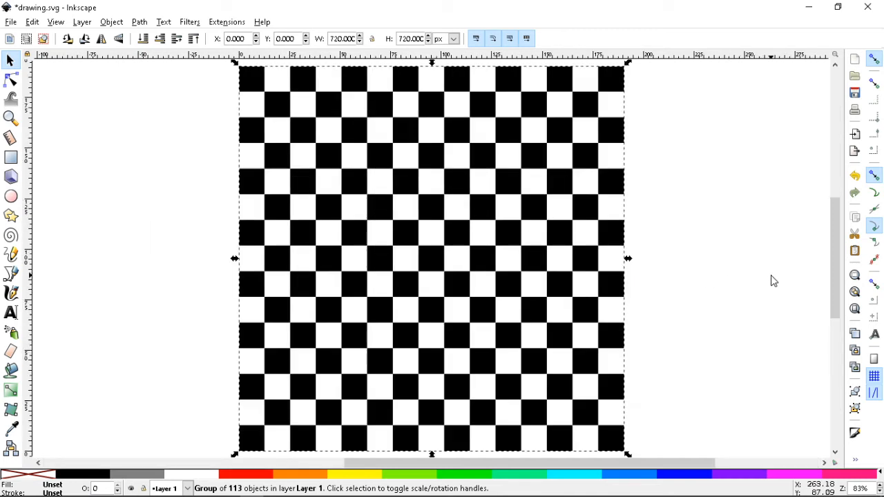
key("Escape")
key("ctrl+s")
key("ctrl+s")
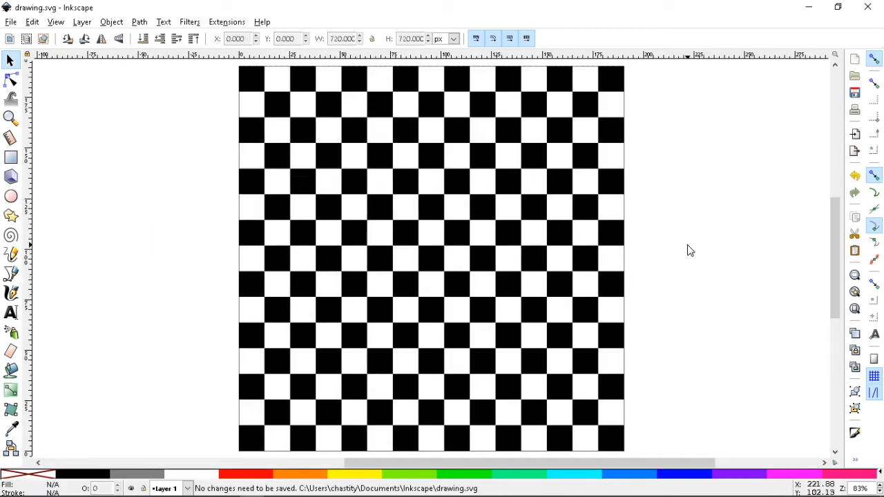
left_click(56, 26)
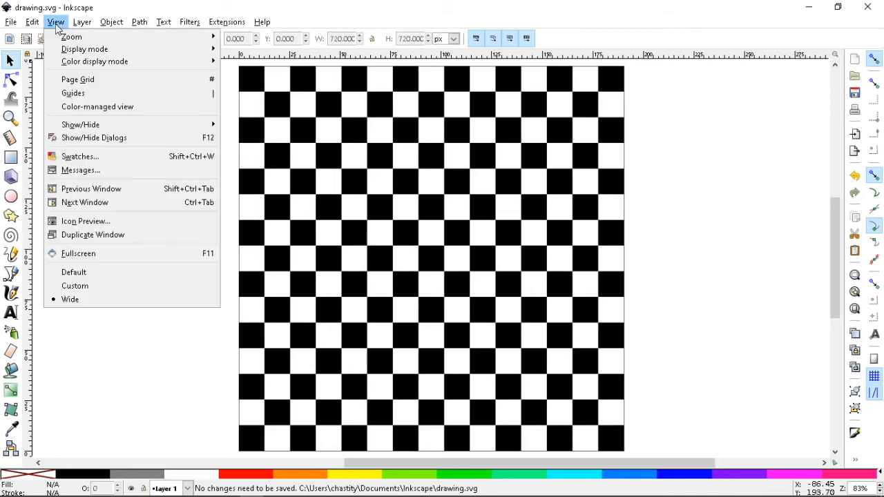
mouse_move(41, 26)
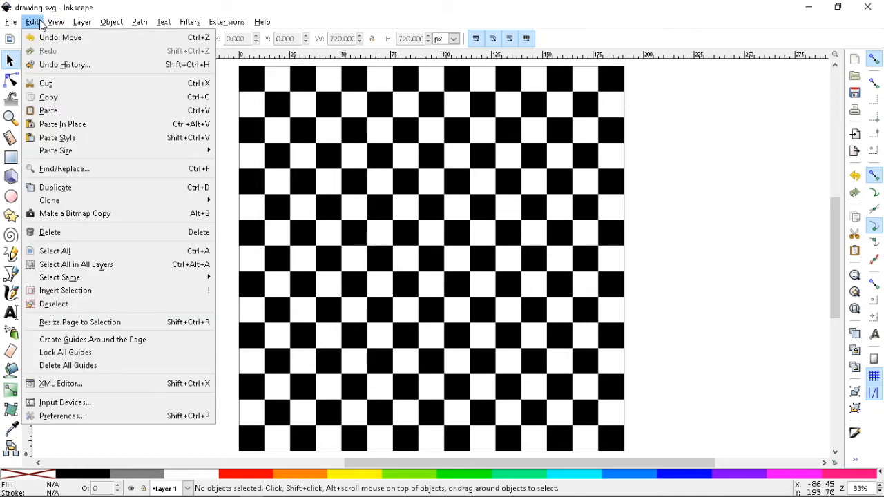
left_click(474, 203)
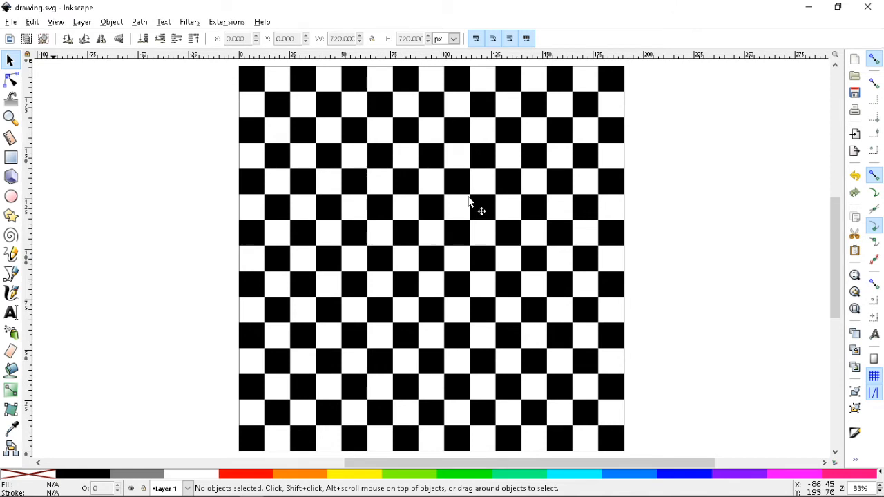
Select the on-page checkerboard group and open the rotation settings of the Transform dialog
left_click(474, 203)
left_click(139, 23)
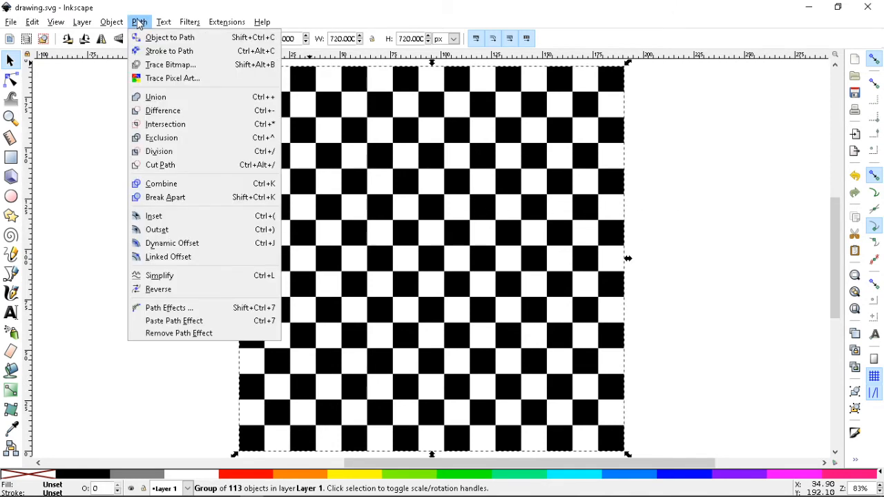
mouse_move(114, 23)
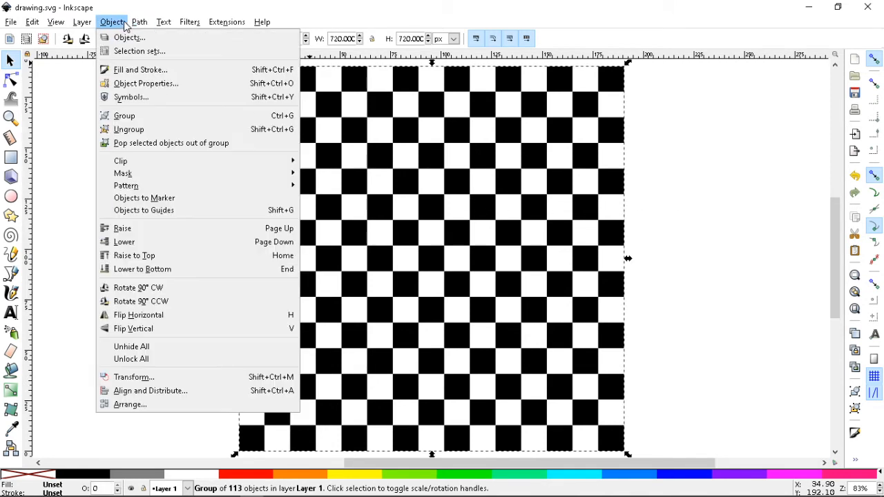
left_click(223, 382)
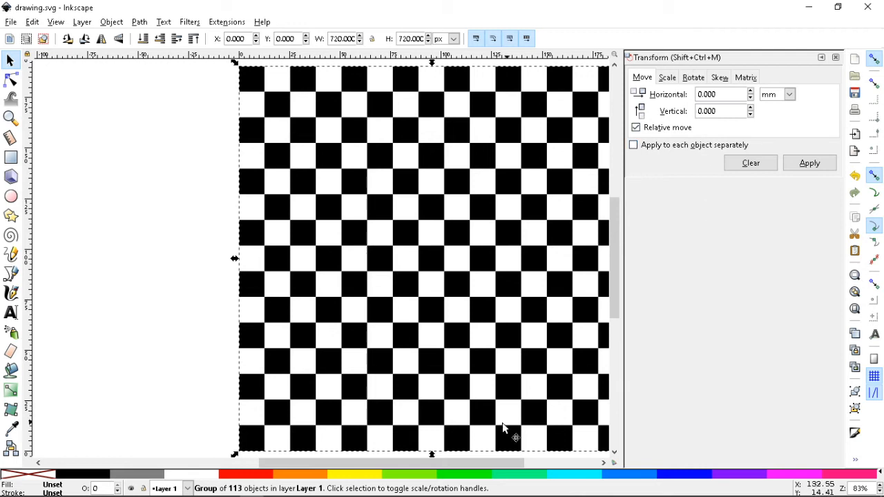
left_click_drag(401, 463, 432, 462)
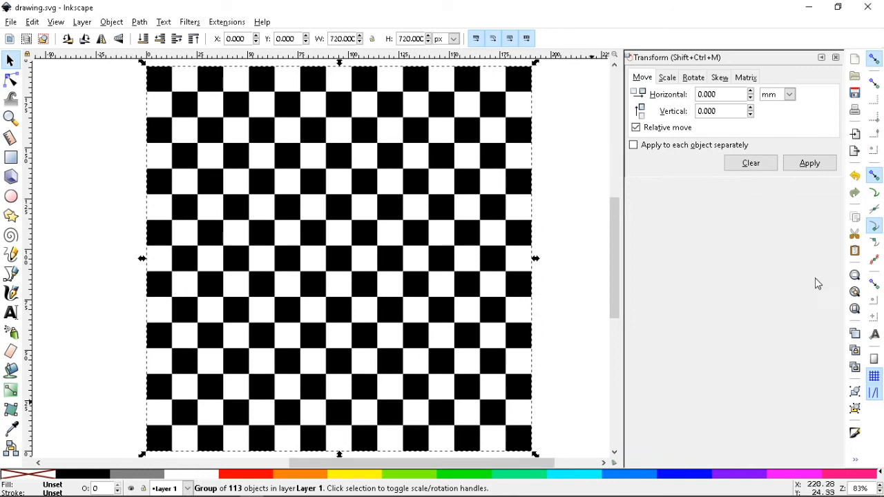
left_click(694, 78)
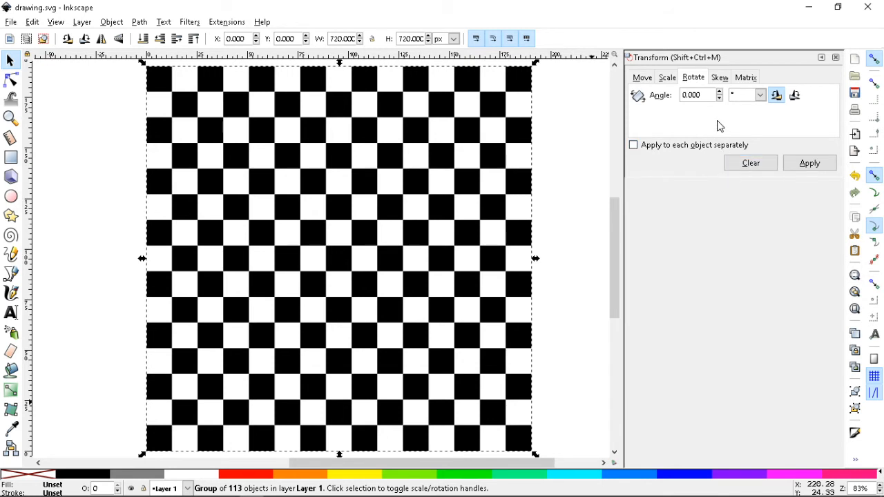
Set the transform's rotation angle to 1° in the counterclockwise direction, keeping degrees as the unit
left_click(760, 96)
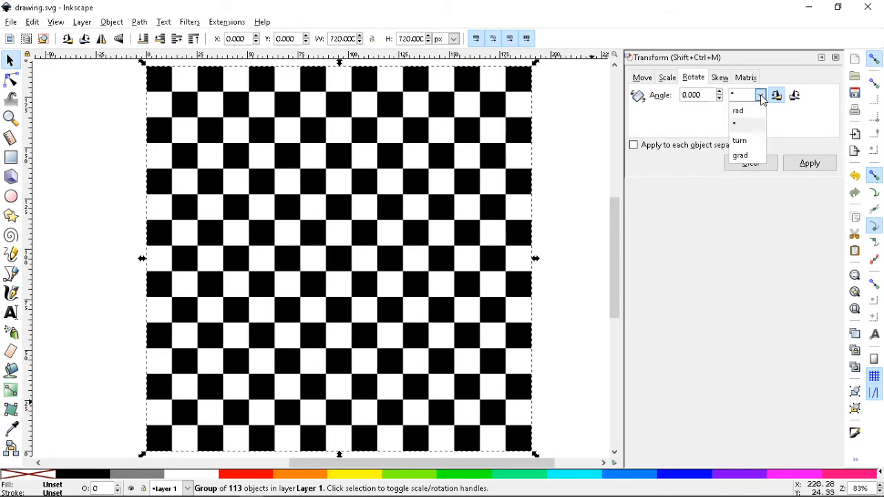
left_click(762, 97)
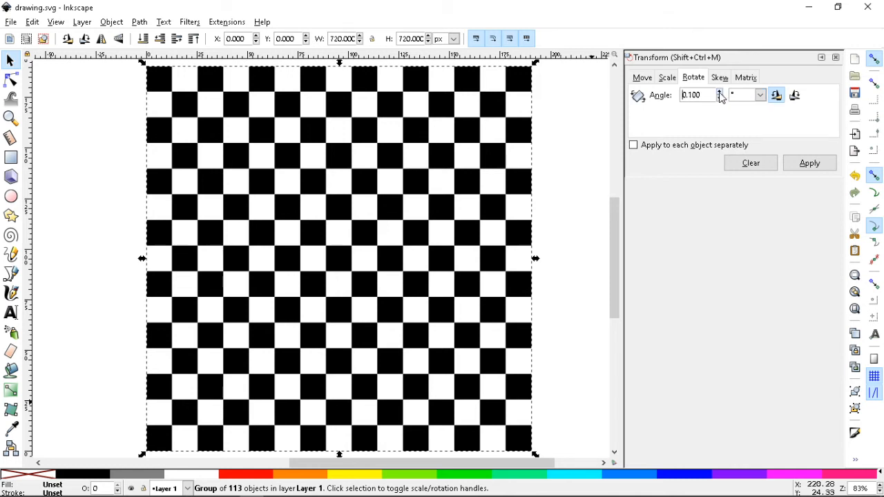
left_click_drag(705, 95, 683, 101)
type("1")
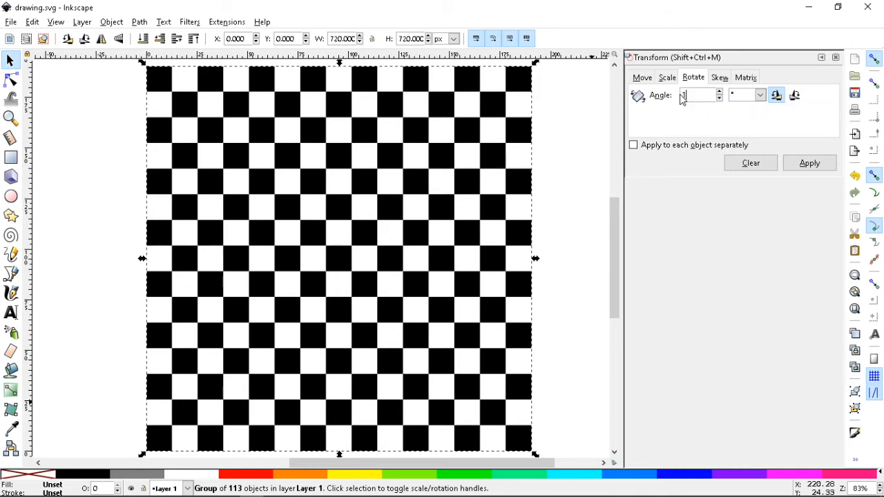
left_click(778, 96)
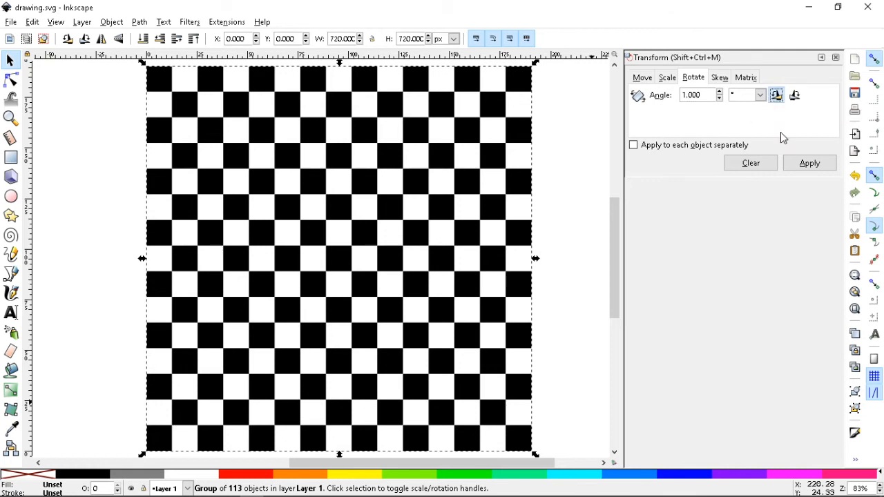
Rotate the board counterclockwise in repeated 1° increments until its bounding box is about 899 px wide
left_click(810, 164)
left_click(810, 164)
left_click(810, 164)
left_click(810, 164)
left_click(810, 164)
left_click(809, 164)
left_click(810, 164)
left_click(810, 164)
left_click(810, 163)
left_click(810, 164)
left_click(810, 164)
left_click(809, 163)
left_click(809, 163)
left_click(809, 163)
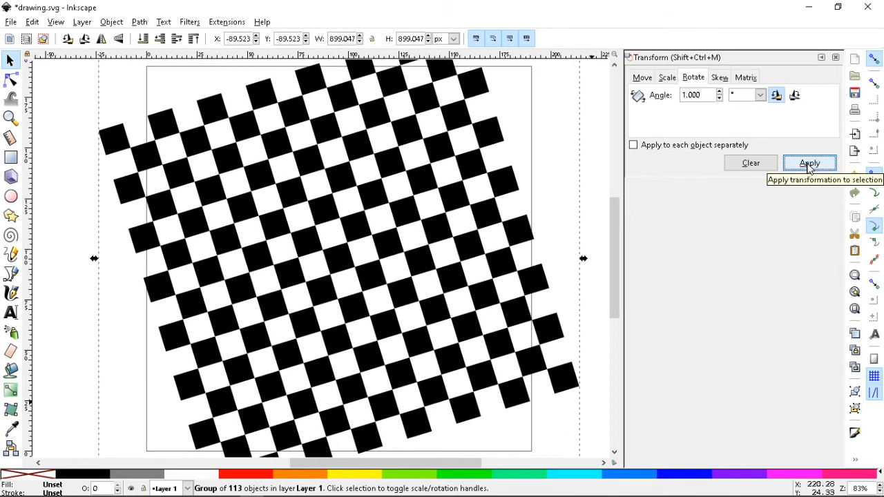
Switch the rotation to clockwise and turn the board back in 1° increments, past upright, until it is about 791 px wide
left_click(794, 97)
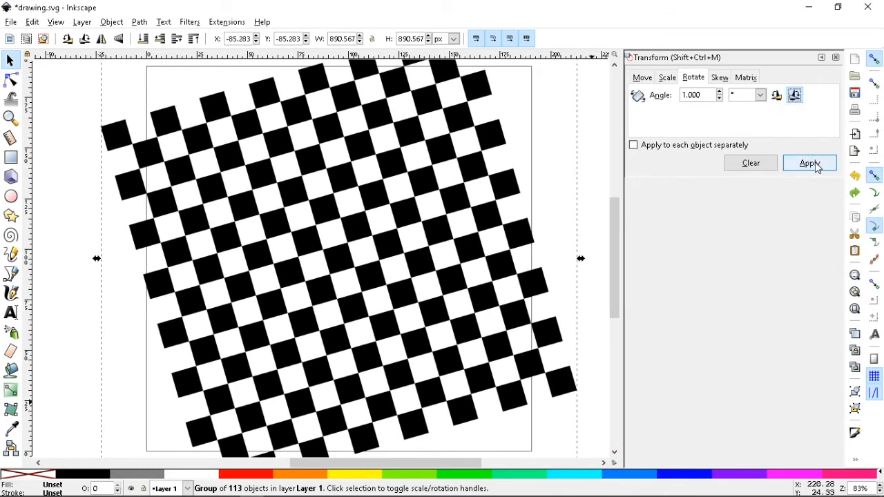
left_click(810, 164)
left_click(816, 166)
left_click(809, 164)
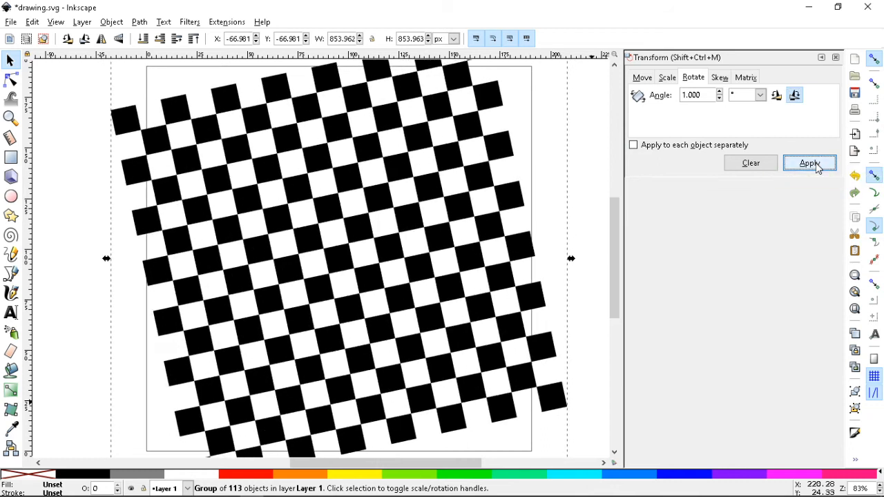
left_click(809, 164)
left_click(810, 163)
left_click(809, 164)
left_click(817, 168)
left_click(818, 168)
left_click(818, 168)
left_click(818, 168)
left_click(817, 168)
left_click(818, 168)
left_click(817, 168)
left_click(818, 168)
left_click(818, 168)
left_click(818, 168)
left_click(817, 167)
left_click(817, 167)
left_click(817, 168)
left_click(818, 168)
left_click(818, 168)
left_click(818, 168)
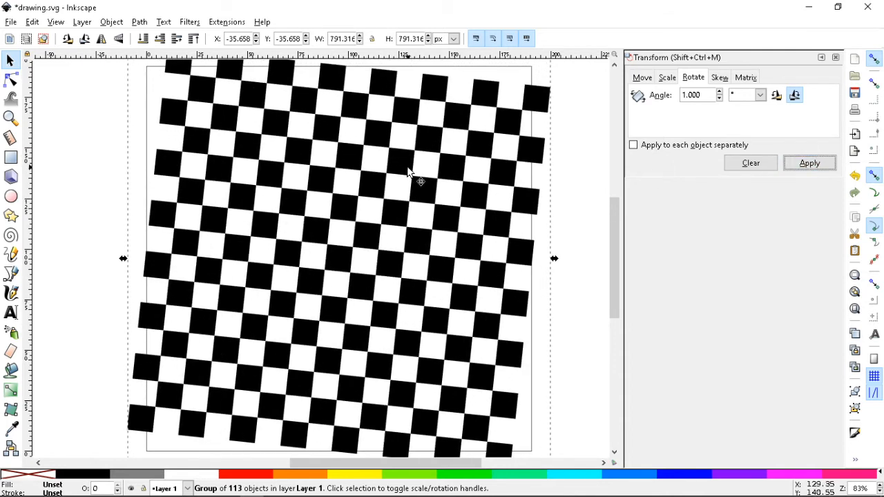
Rotate the board a further 15° clockwise about its centre
left_click(489, 177)
key("bracketright")
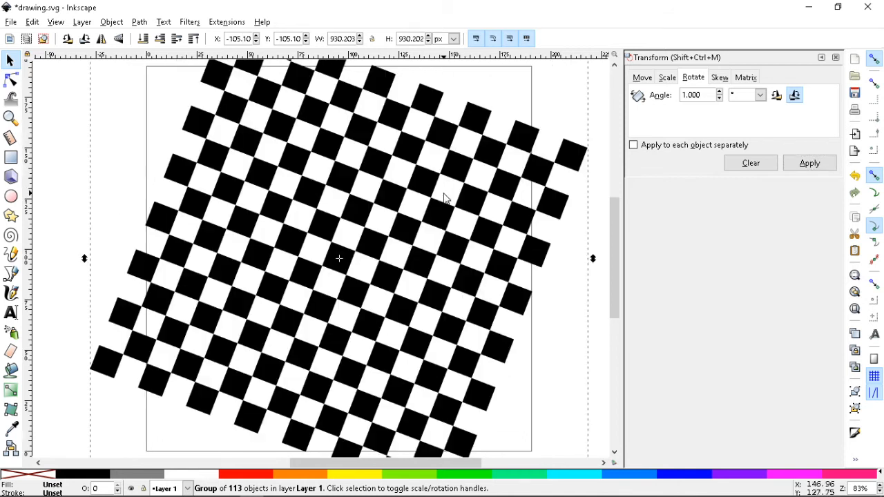
Swing the board back and forth in 15° rotation steps, finishing clockwise at about 930 px wide
key("bracketright")
key("bracketright")
key("bracketright")
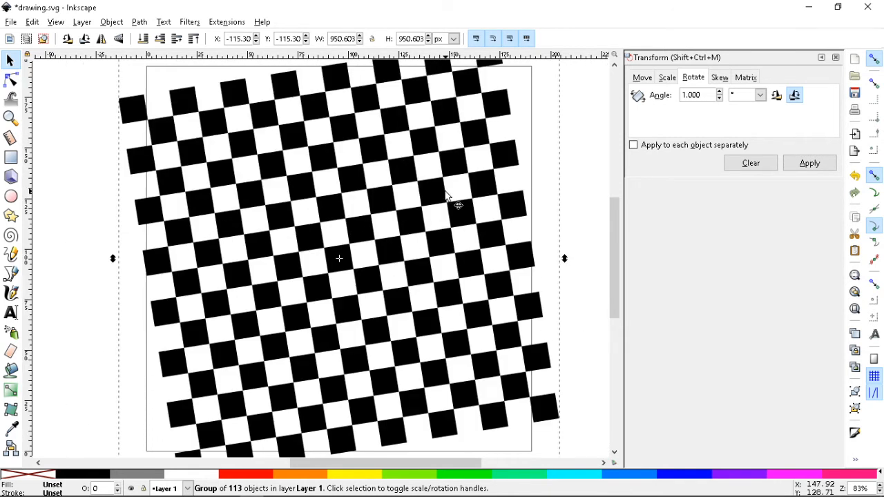
key("bracketright")
key("bracketright")
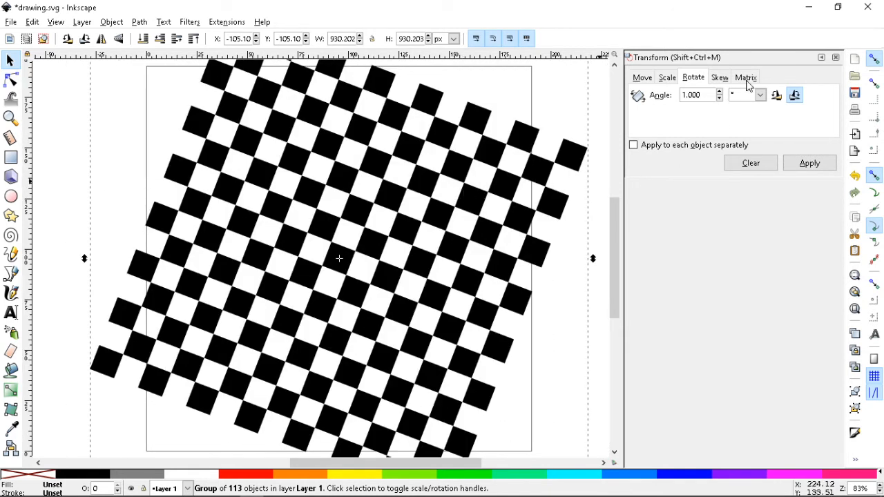
Close the transform settings and delete the rotated board from the page
left_click(835, 58)
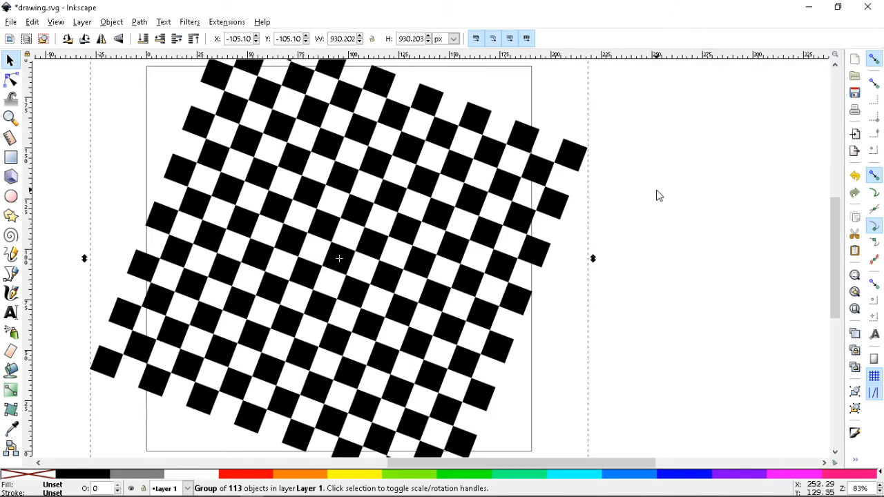
left_click(677, 203)
left_click(544, 213)
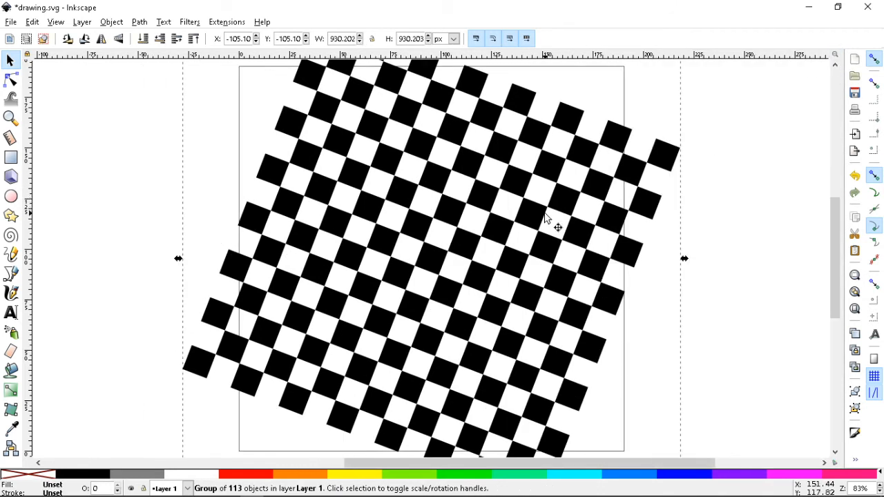
key("Delete")
key("minus")
key("minus")
key("minus")
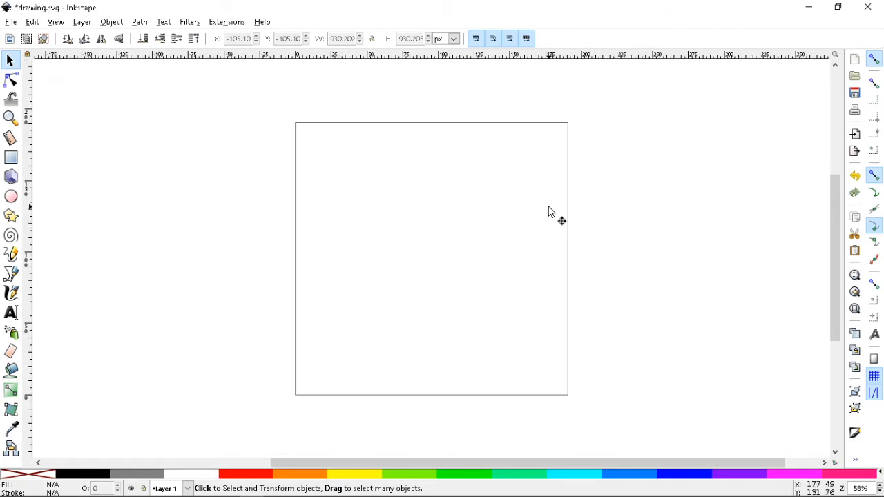
Duplicate the off-page checkerboard and move the duplicate onto the page, snapping it to the grid so it fits the page edges exactly
left_click(187, 161)
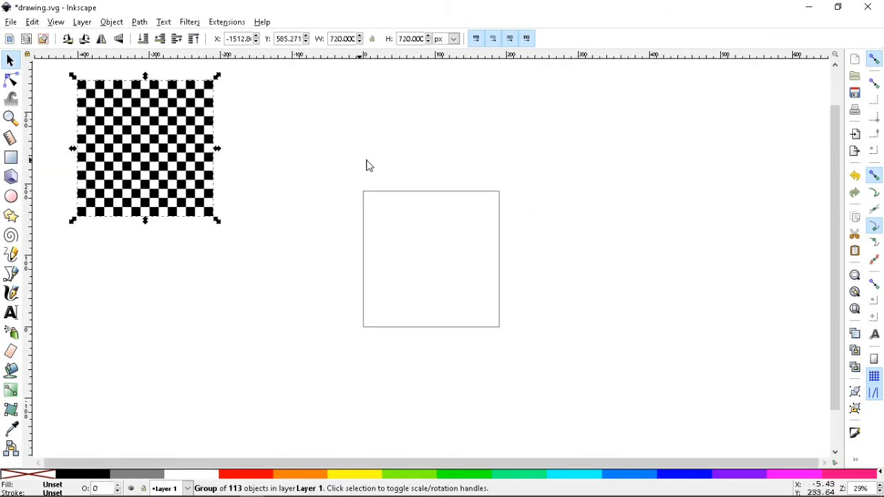
key("ctrl+d")
left_click_drag(171, 156, 679, 229)
key("ctrl+s")
key("numbersign")
left_click_drag(620, 200, 408, 231)
key("3")
left_click_drag(279, 109, 253, 79)
left_click(738, 183)
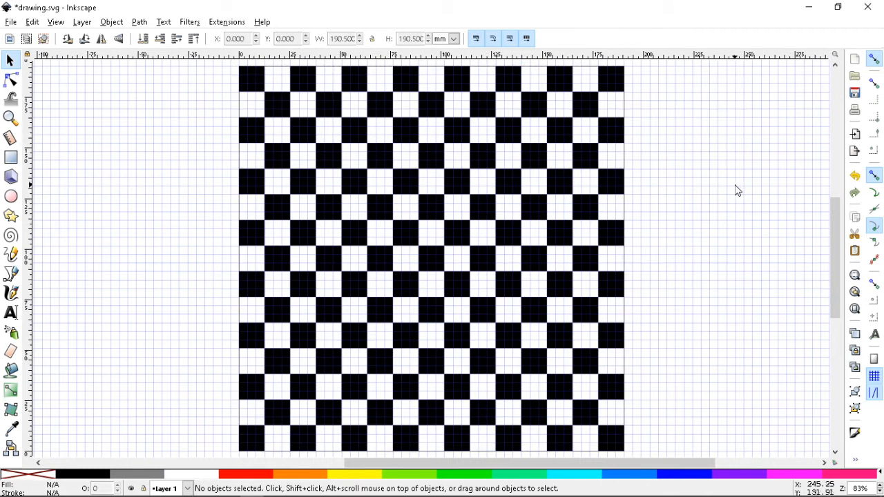
Hide the page grid and save drawing.svg
key("numbersign")
key("ctrl+s")
key("ctrl+s")
Set the preference for rotation snaps to every 1 degree and close the preferences
left_click(31, 22)
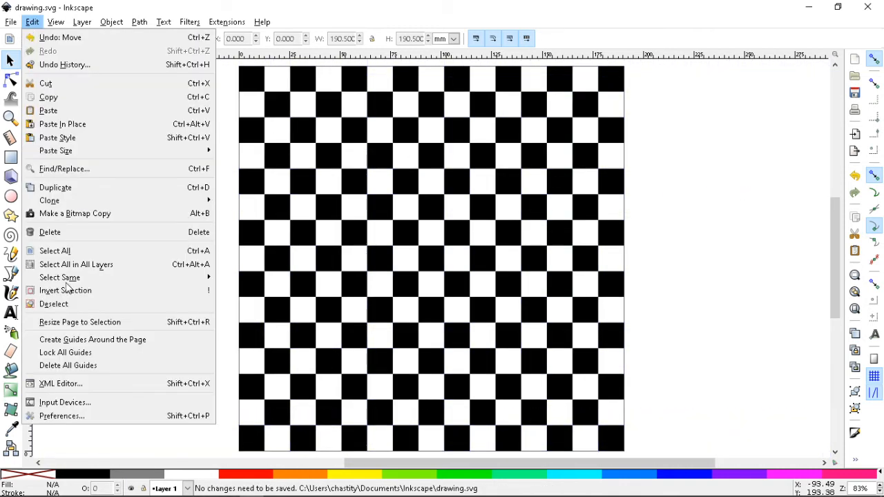
left_click(95, 416)
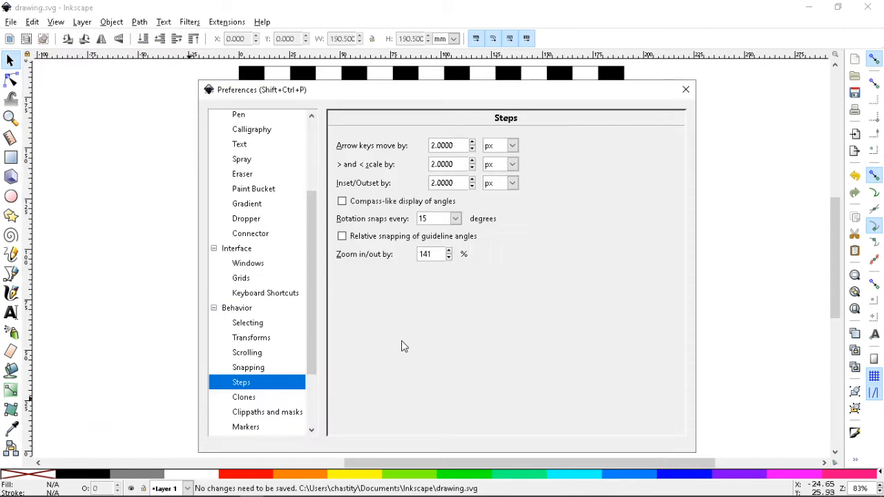
left_click(456, 218)
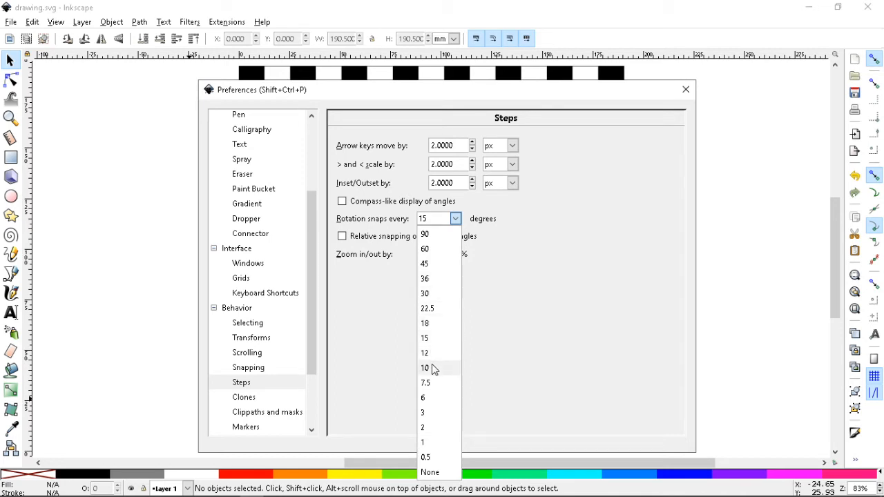
left_click(425, 443)
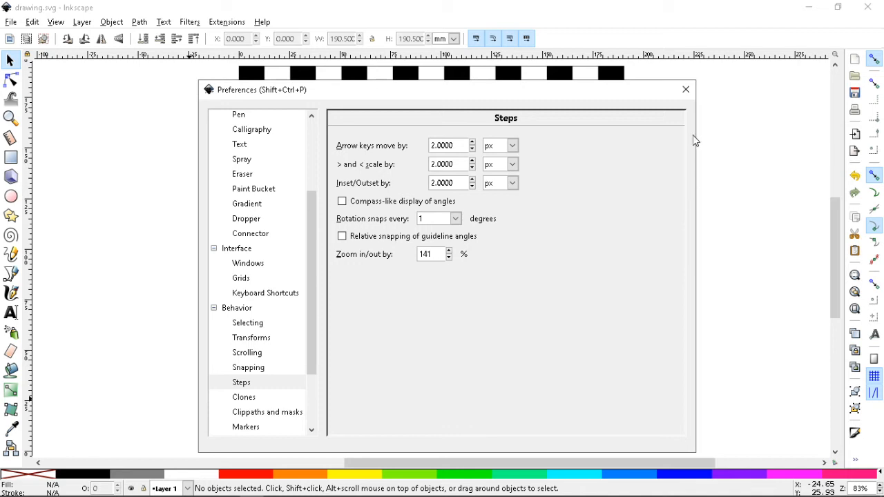
left_click(686, 90)
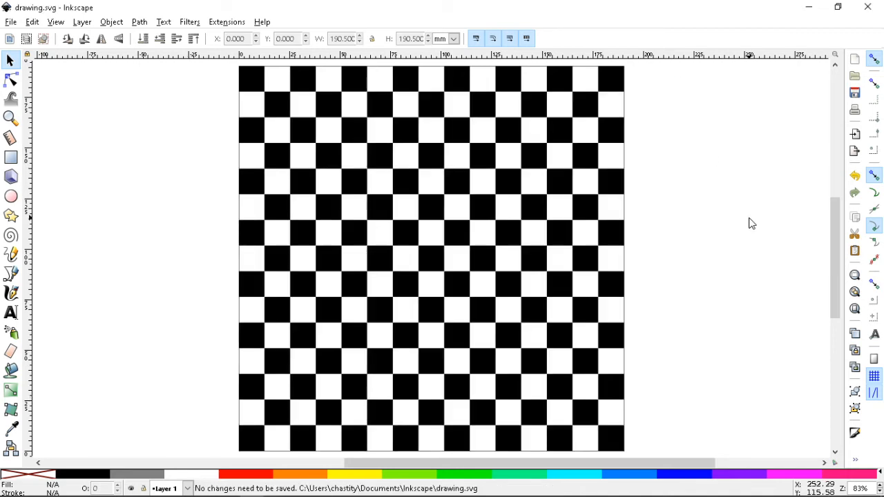
Select the checkerboard on the page and rotate it clockwise in repeated 1° steps until it is about 269 mm wide
left_click(430, 257)
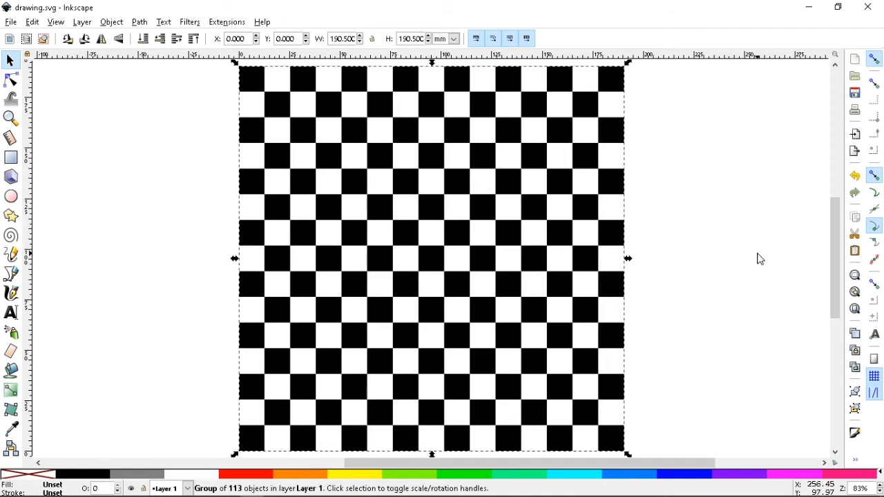
key("bracketright")
key("bracketright")
key("bracketright")
key("bracketright")
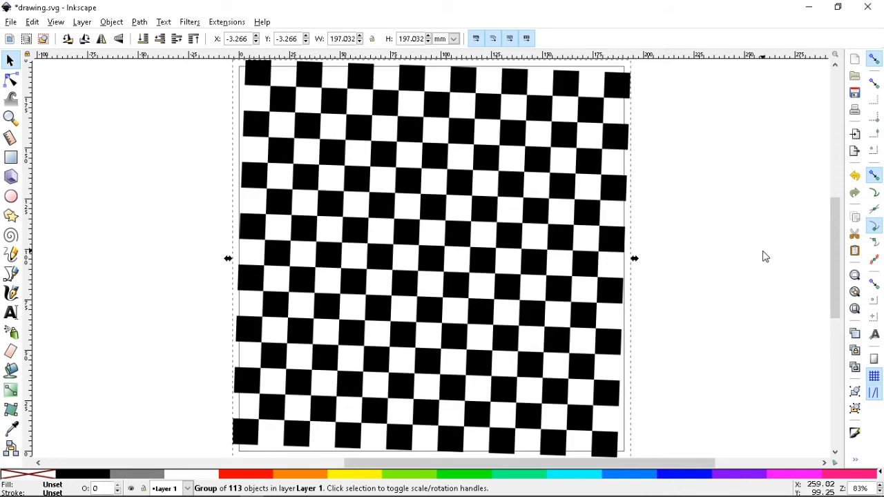
key("bracketright")
key("bracketright")
key("bracketright")
key("bracketright")
key("bracketright")
key("bracketright")
key("bracketright")
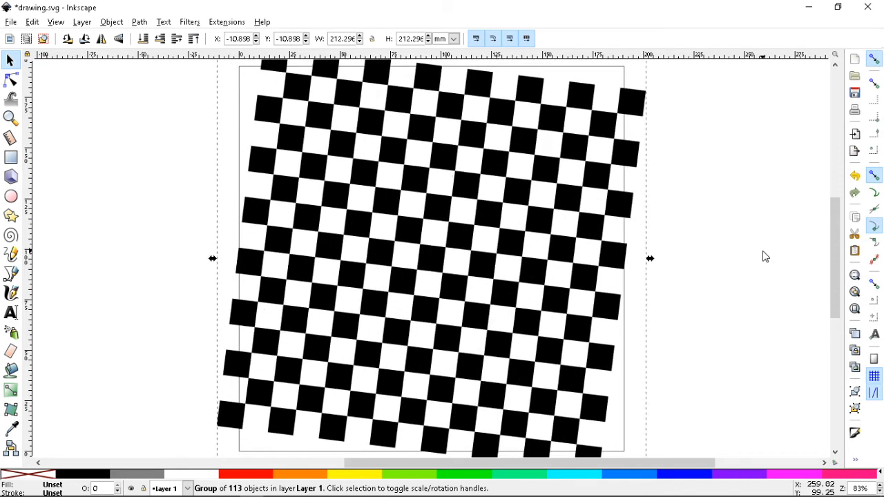
key("bracketright")
key("bracketright")
key("bracketright")
key("bracketright")
key("bracketright")
key("bracketright")
key("bracketright")
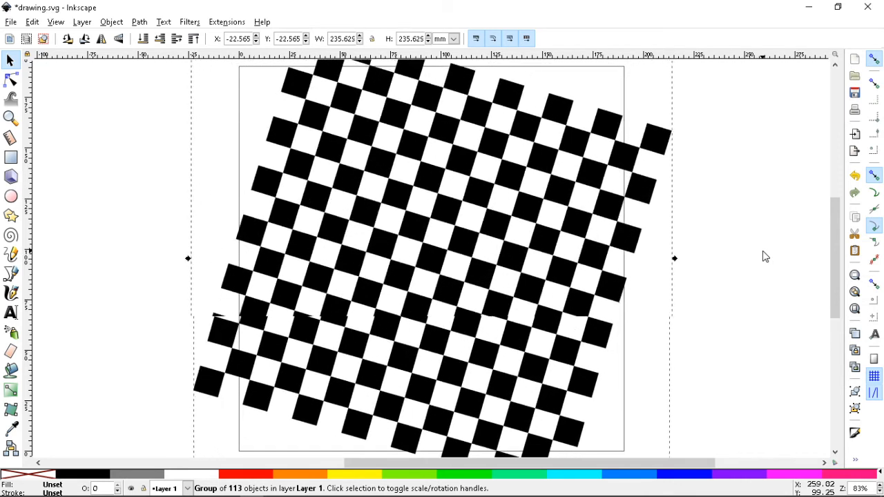
key("bracketright")
key("bracketright")
key("bracketright")
key("bracketright")
key("bracketright")
key("bracketright")
key("bracketright")
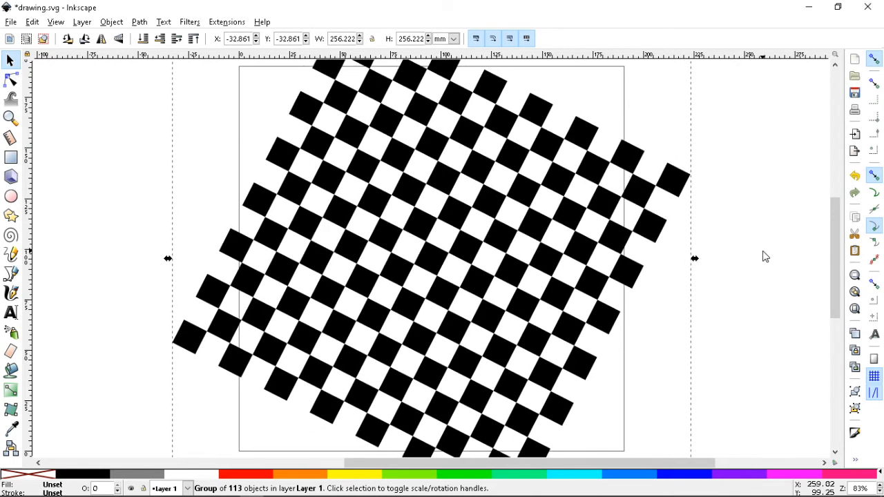
key("bracketright")
key("bracketright")
key("bracketright")
key("bracketright")
key("bracketright")
key("bracketright")
key("bracketright")
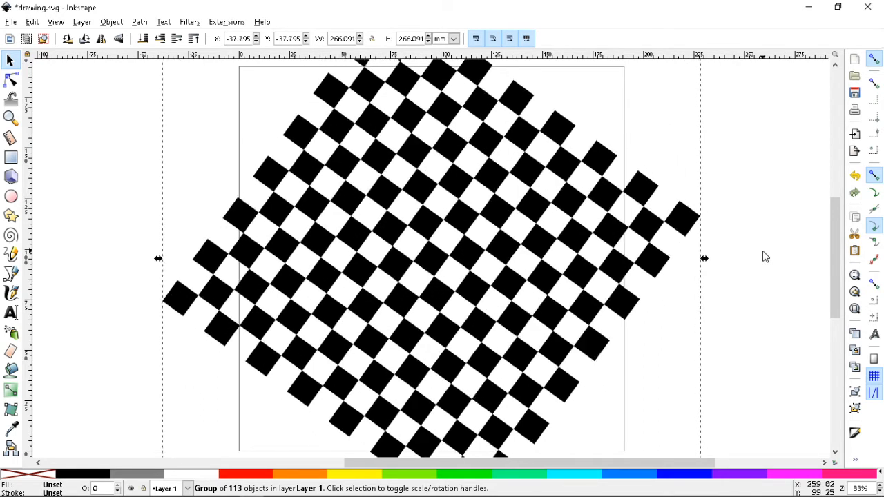
key("bracketright")
key("bracketright")
key("bracketright")
key("bracketright")
key("bracketright")
key("bracketright")
key("bracketright")
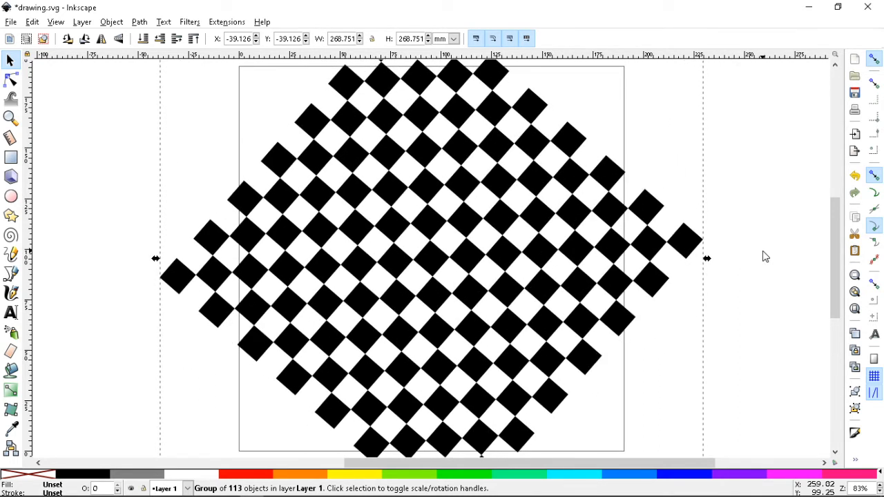
Turn the board back counterclockwise in 1° steps until it is about 256 mm wide
key("bracketright")
key("bracketright")
key("bracketright")
key("bracketright")
key("bracketright")
key("bracketright")
key("bracketright")
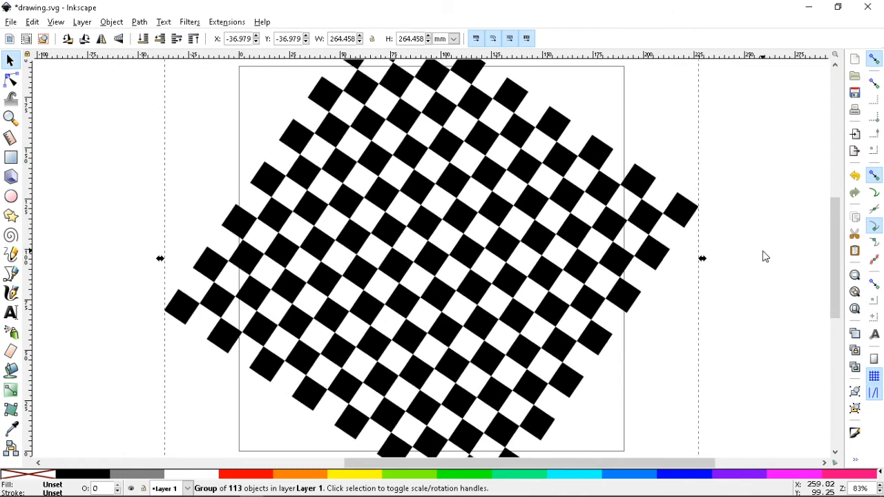
key("bracketright")
key("bracketright")
key("bracketright")
key("bracketright")
key("bracketright")
key("bracketright")
key("bracketright")
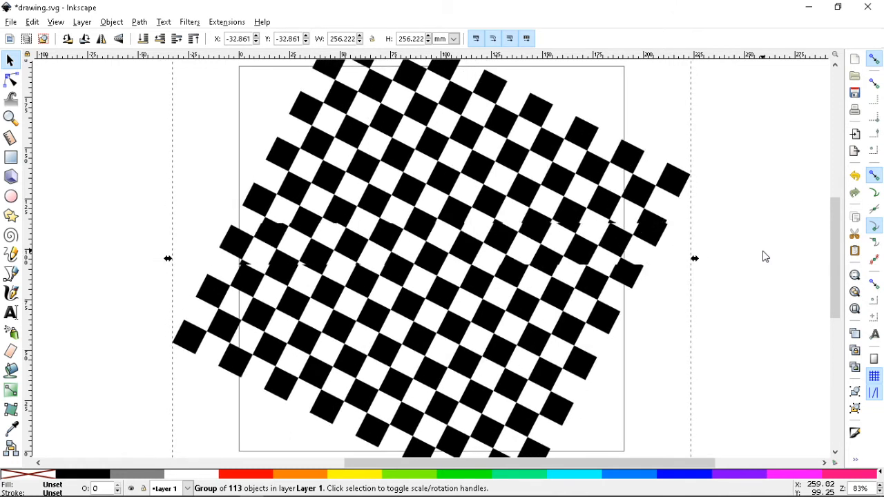
Rotate the board clockwise again in 1° steps, past the 45° diamond position, until it is about 267 mm wide
key("bracketright")
key("bracketright")
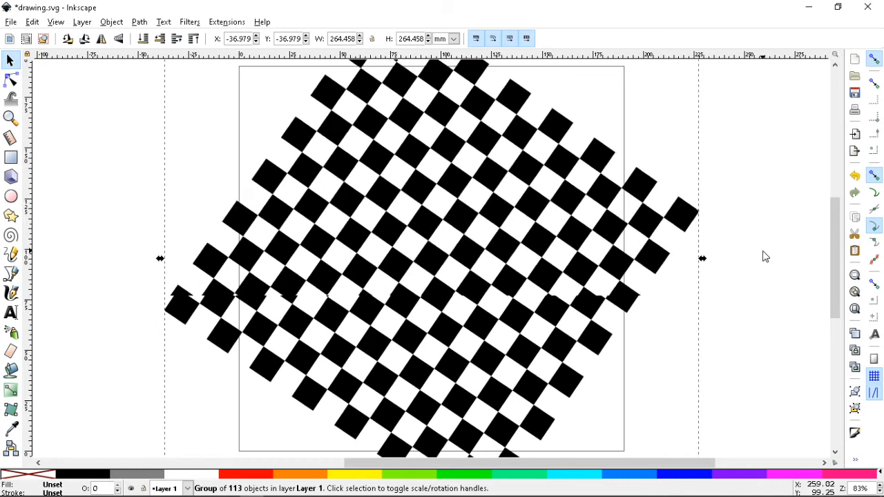
key("bracketright")
key("bracketright")
key("bracketright")
key("bracketright")
key("bracketright")
key("bracketright")
key("bracketright")
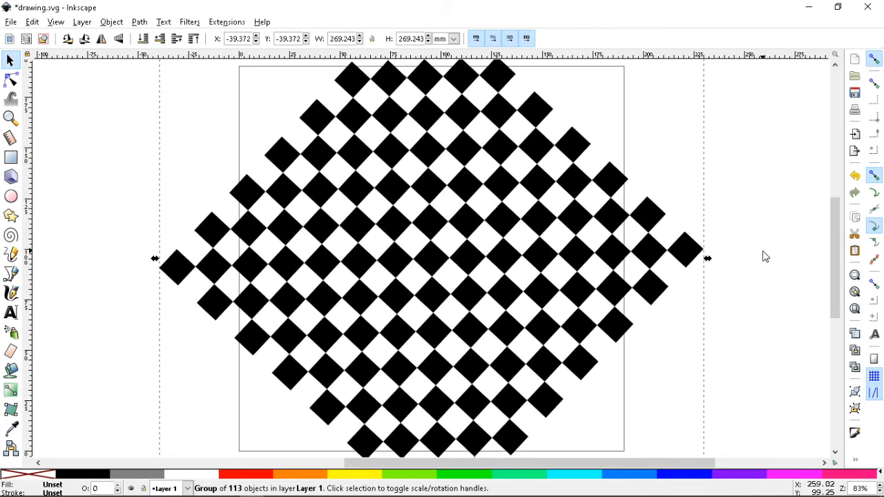
key("bracketright")
key("bracketright")
key("bracketright")
key("bracketright")
key("bracketright")
key("bracketright")
key("bracketright")
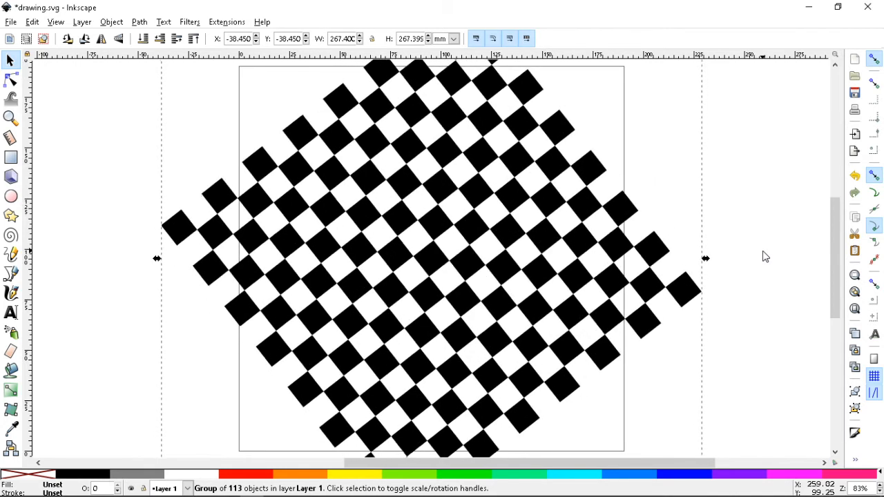
Rotate the tilted checkerboard group clockwise until its edges line up with the 190.5 mm page border
key("bracketright")
key("bracketright")
key("bracketright")
key("bracketright")
key("bracketright")
key("bracketright")
key("bracketright")
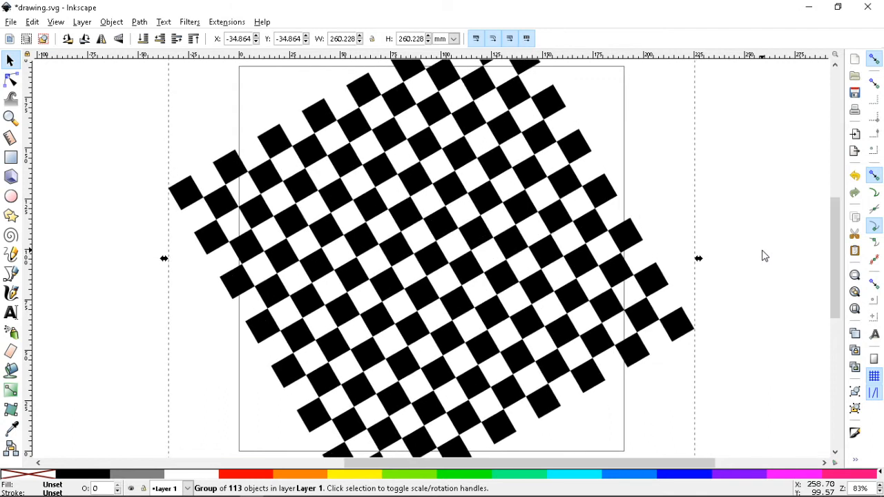
key("bracketright")
key("bracketright")
key("bracketright")
key("bracketright")
key("bracketright")
key("bracketright")
key("bracketright")
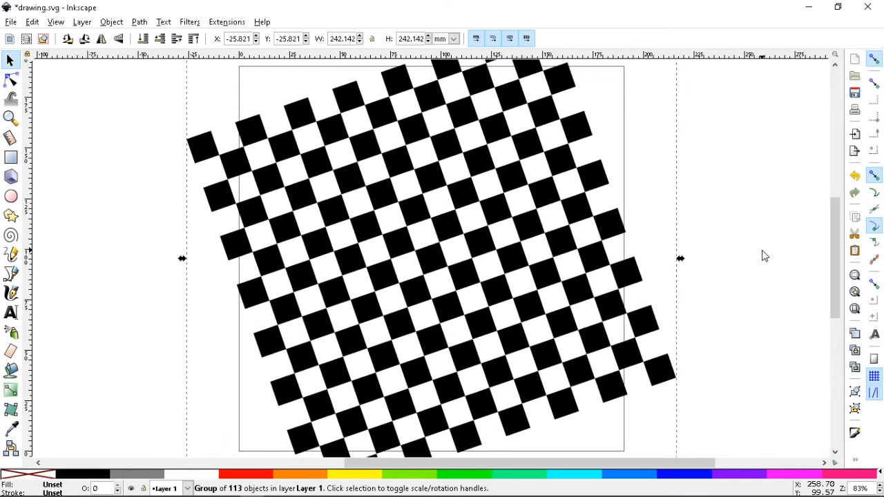
key("bracketright")
key("bracketright")
key("bracketright")
key("bracketright")
key("bracketright")
key("bracketright")
key("bracketright")
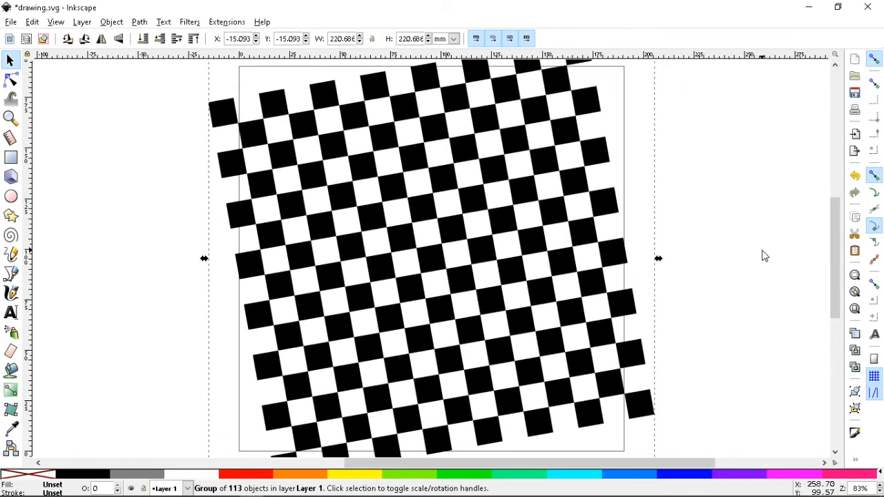
key("bracketright")
key("bracketright")
key("bracketright")
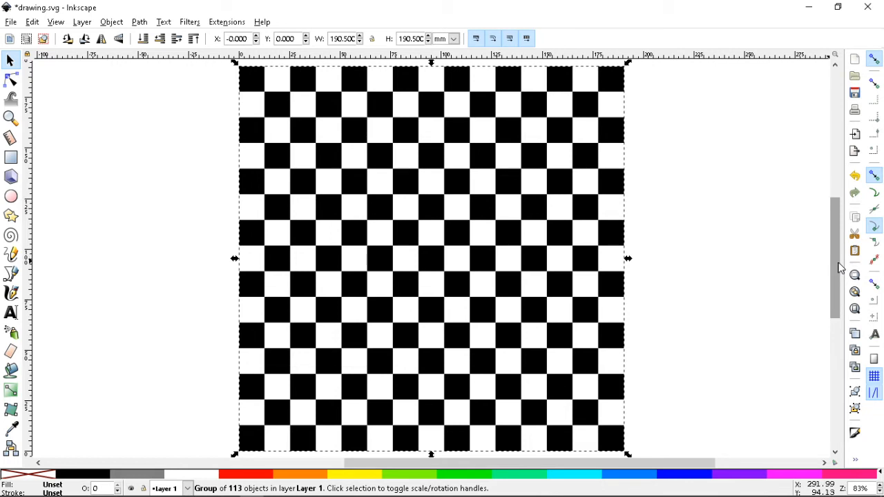
Rotate the checkerboard group further clockwise, past its alignment with the page border
key("bracketright")
key("bracketright")
key("bracketright")
key("bracketright")
key("bracketright")
key("bracketright")
key("bracketright")
key("bracketright")
key("bracketright")
key("bracketright")
key("bracketright")
key("bracketright")
key("bracketright")
key("bracketright")
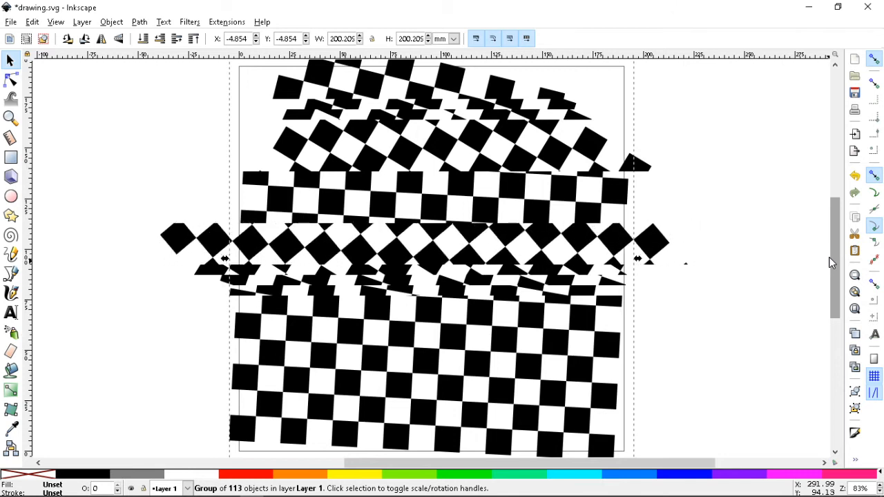
key("bracketright")
key("bracketright")
key("bracketright")
key("bracketright")
key("bracketright")
key("bracketright")
key("bracketright")
key("bracketright")
key("bracketright")
key("bracketright")
key("bracketright")
key("bracketright")
key("bracketright")
key("bracketright")
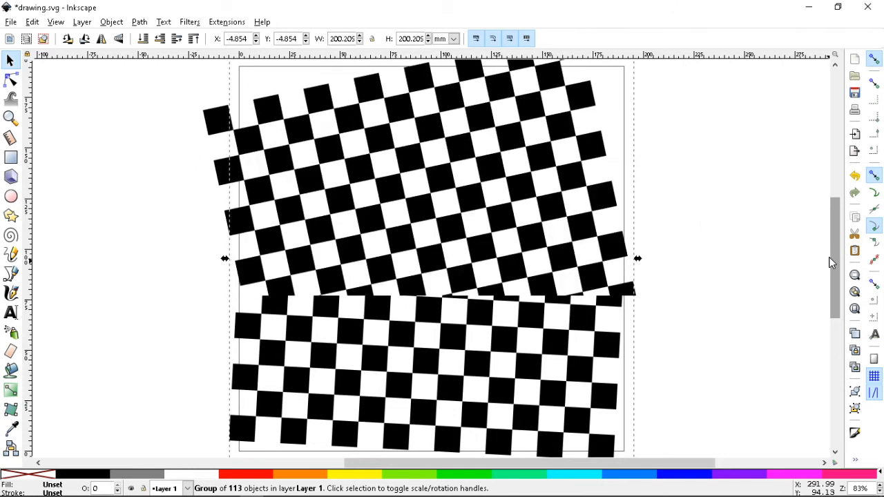
Rotate the checkerboard group counterclockwise until it is square with the page again
key("bracketleft")
key("bracketleft")
key("bracketleft")
key("bracketleft")
key("bracketleft")
key("bracketleft")
key("bracketleft")
key("bracketleft")
key("bracketleft")
key("bracketleft")
key("bracketleft")
key("bracketleft")
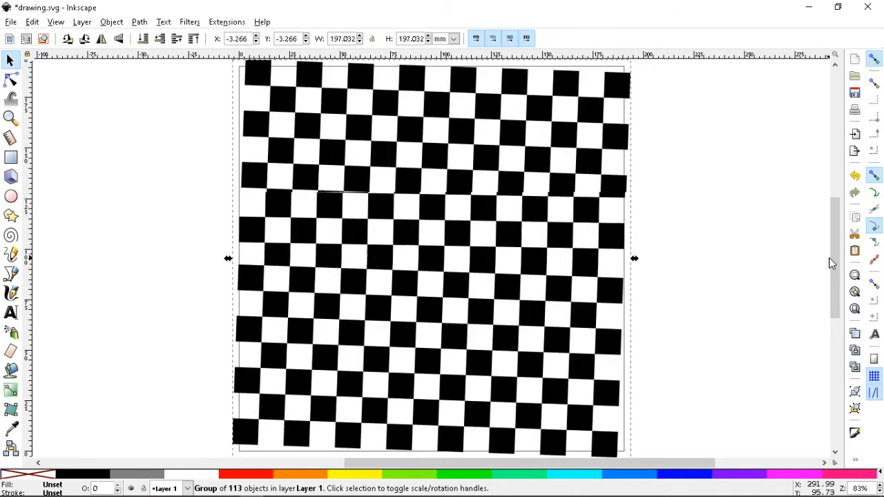
key("bracketleft")
key("bracketleft")
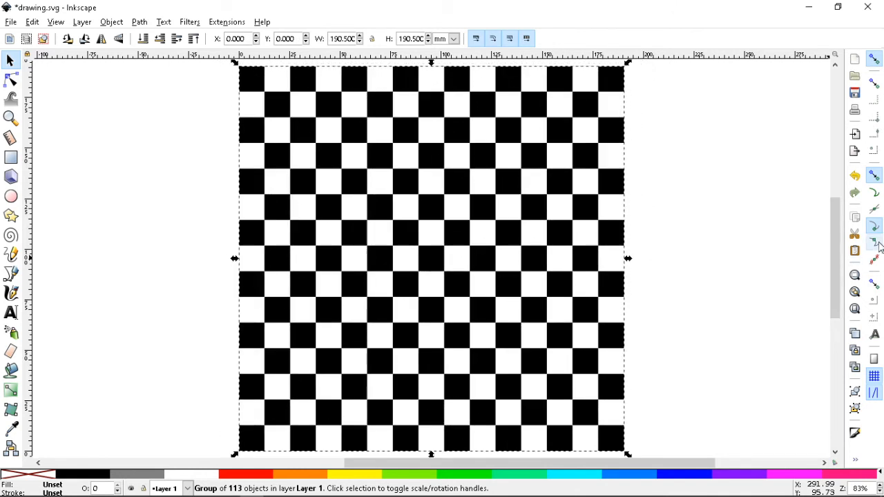
Reselect the checkerboard group, switch its measurement units to px, and clear the selection
left_click_drag(833, 263, 832, 266)
left_click(676, 211)
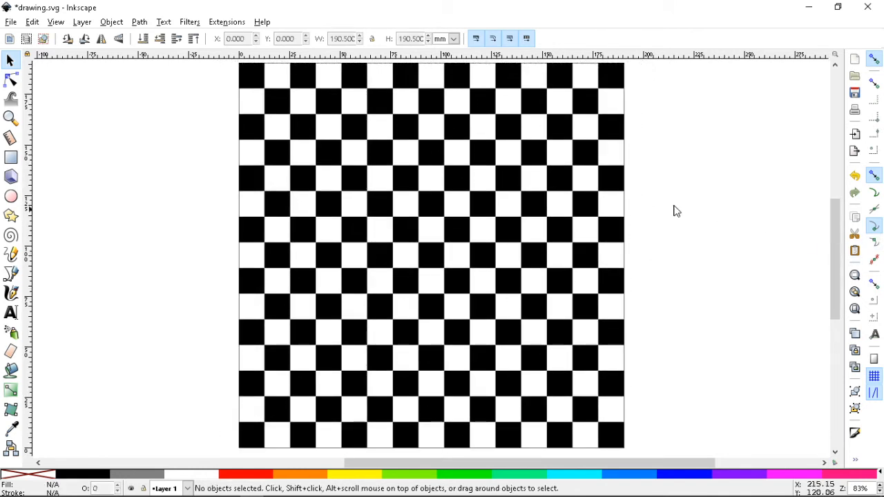
left_click(552, 177)
left_click(458, 46)
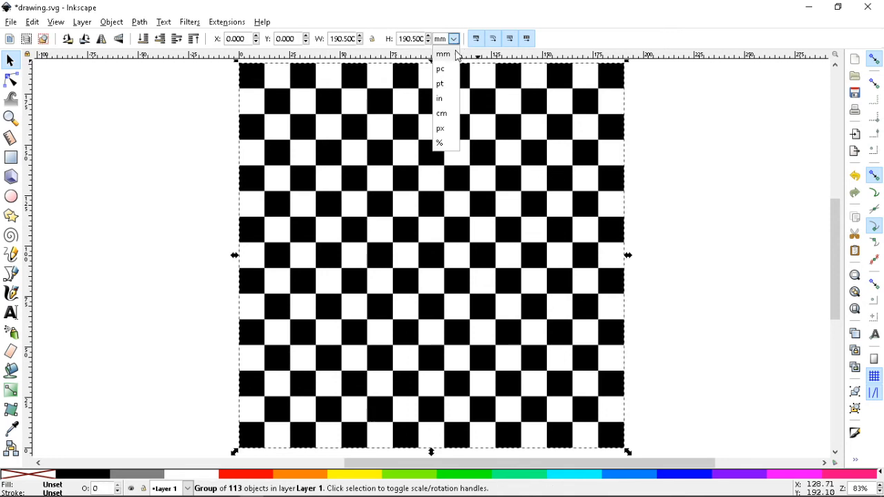
left_click(447, 132)
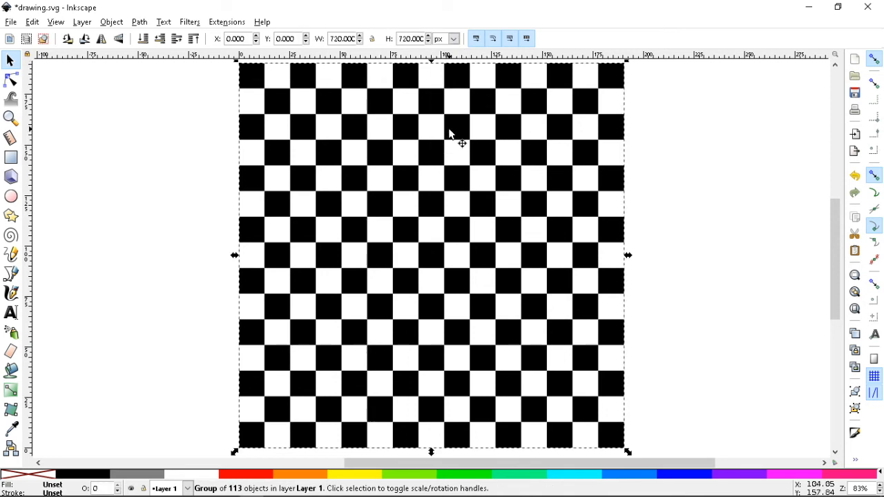
left_click(684, 186)
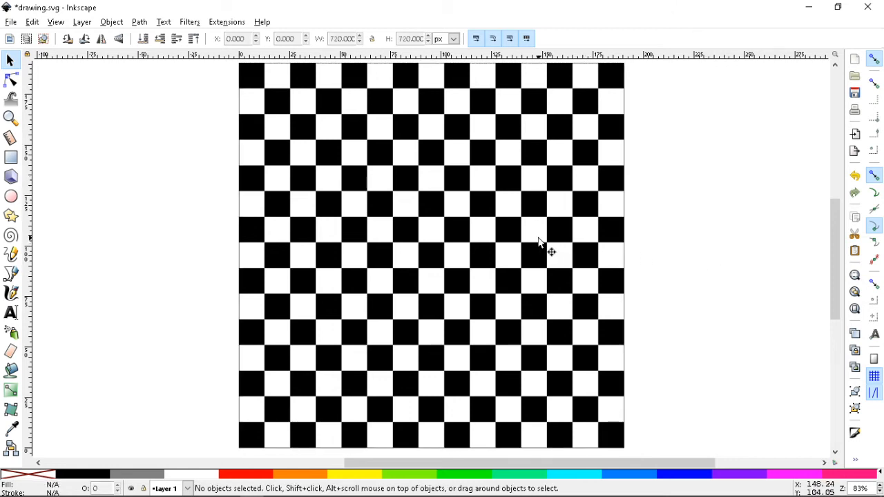
Rotate the checkerboard group clockwise into a diamond orientation about 1018 px wide and high
left_click(503, 233)
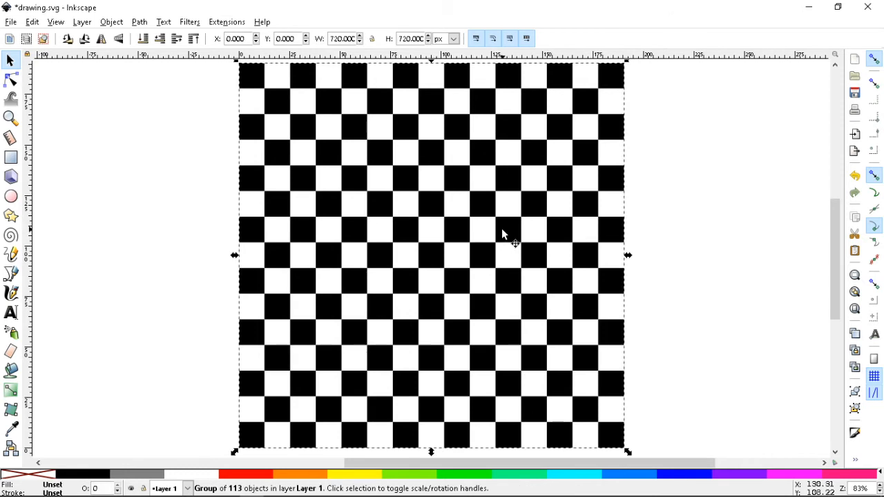
scroll(502, 233, "up", 1)
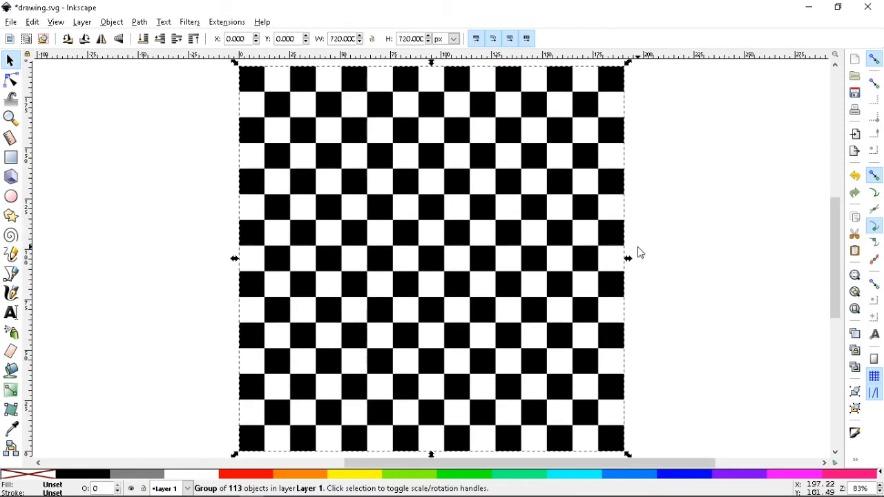
key("bracketright")
key("bracketright")
key("bracketright")
key("bracketright")
key("bracketright")
key("bracketright")
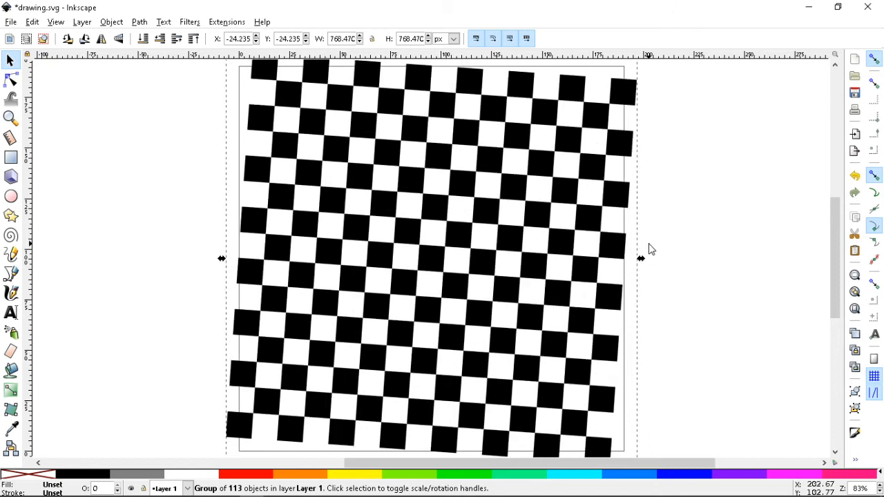
key("bracketright")
key("bracketright")
key("bracketright")
key("bracketright")
key("bracketright")
key("bracketright")
key("bracketright")
key("bracketright")
key("bracketright")
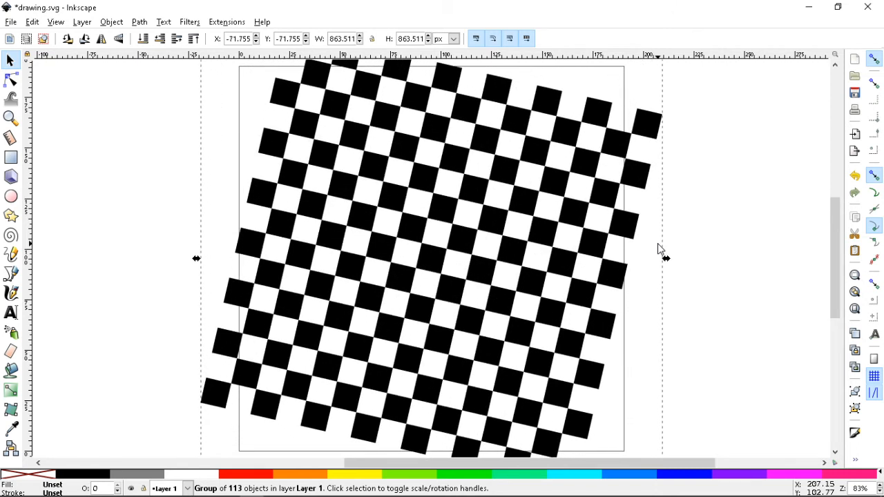
key("bracketright")
key("bracketright")
key("bracketright")
key("bracketright")
key("bracketright")
key("bracketright")
key("bracketright")
key("bracketright")
key("bracketright")
key("bracketright")
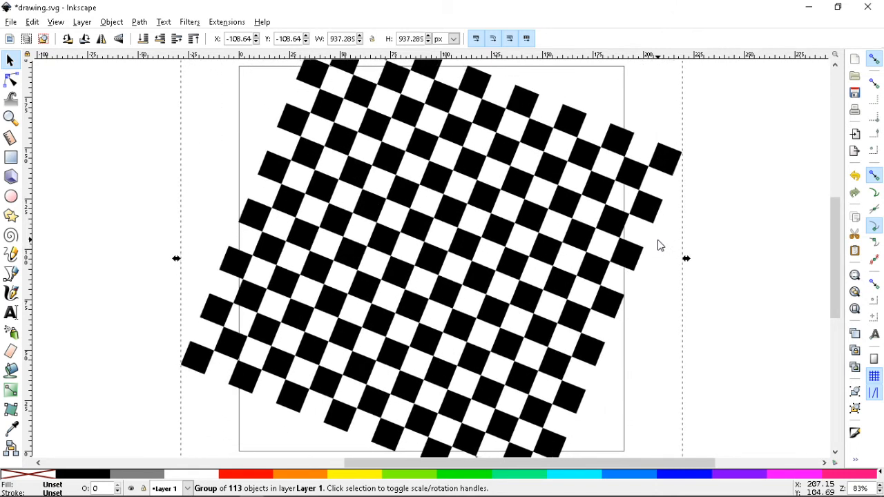
key("bracketright")
key("bracketright")
key("bracketright")
key("bracketright")
key("bracketright")
key("bracketright")
key("bracketright")
key("bracketright")
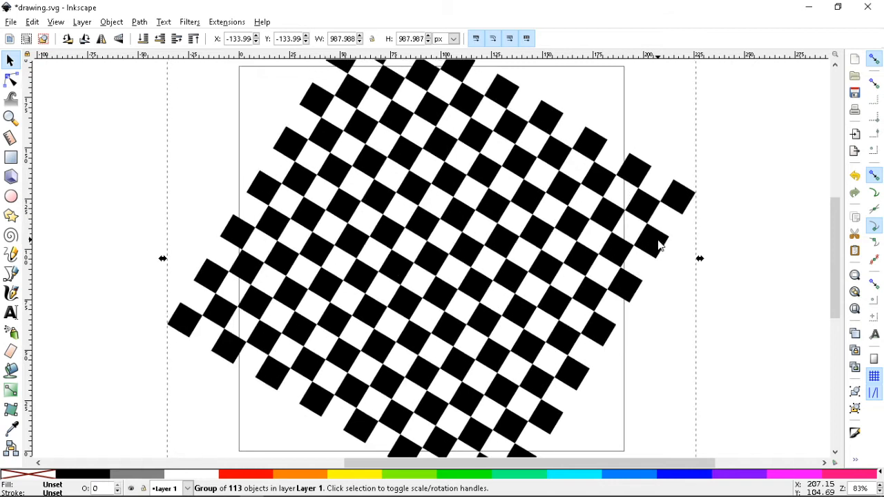
key("bracketright")
key("bracketright")
key("bracketright")
key("bracketright")
key("bracketright")
key("bracketright")
key("bracketright")
key("bracketright")
key("bracketright")
key("bracketright")
key("bracketright")
key("bracketright")
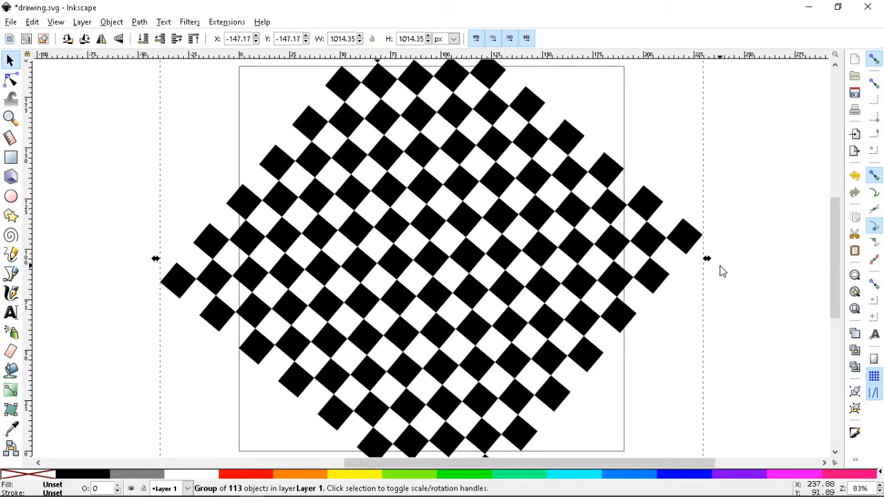
key("bracketright")
key("bracketright")
key("bracketright")
key("bracketright")
key("bracketright")
key("bracketright")
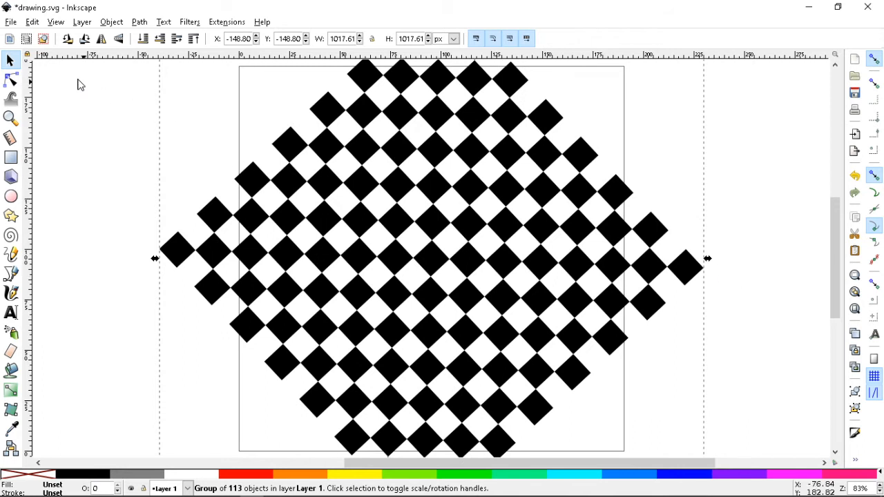
Set the PNG export area to the page with the file name drawing.png, close the export settings, and save the document
left_click(11, 22)
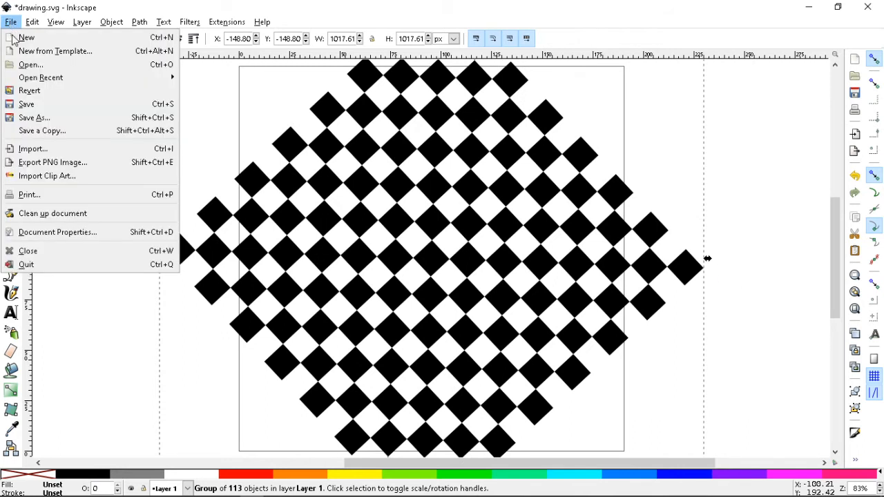
left_click(62, 164)
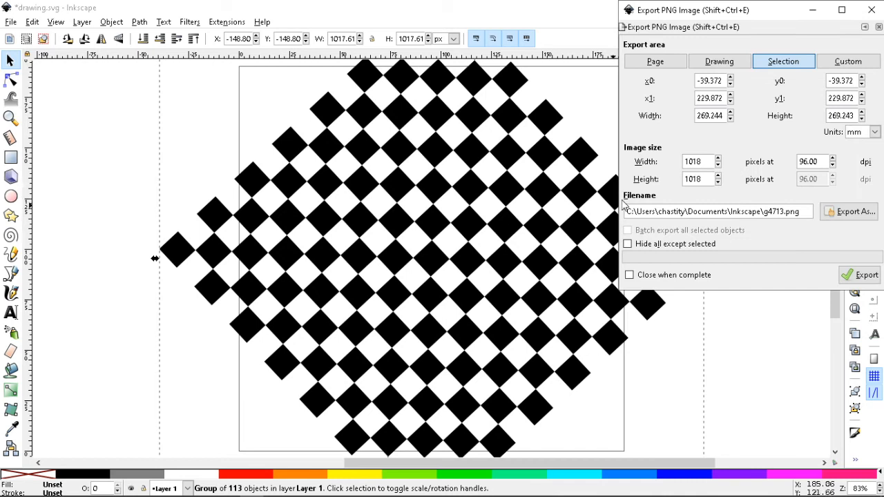
left_click(664, 67)
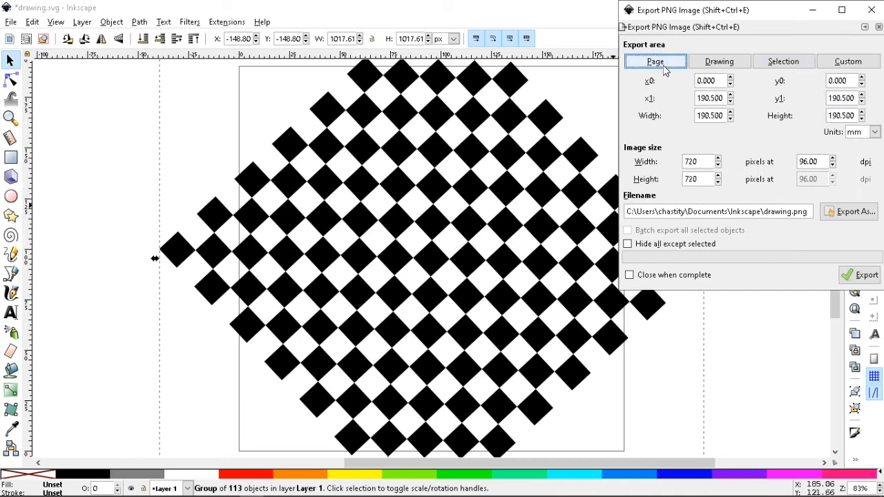
left_click(850, 212)
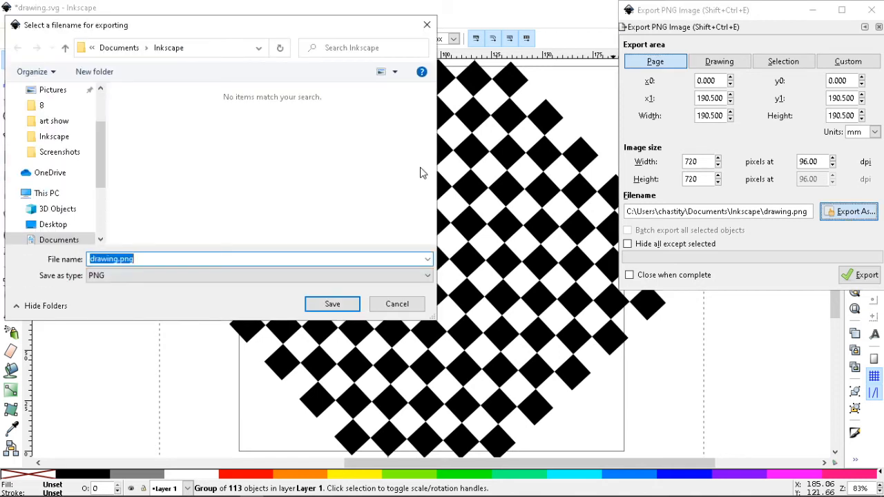
left_click(330, 304)
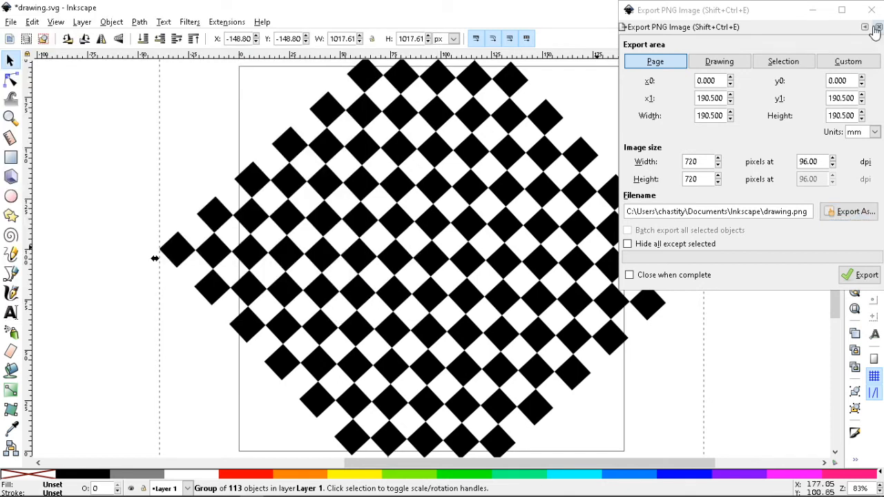
left_click(872, 18)
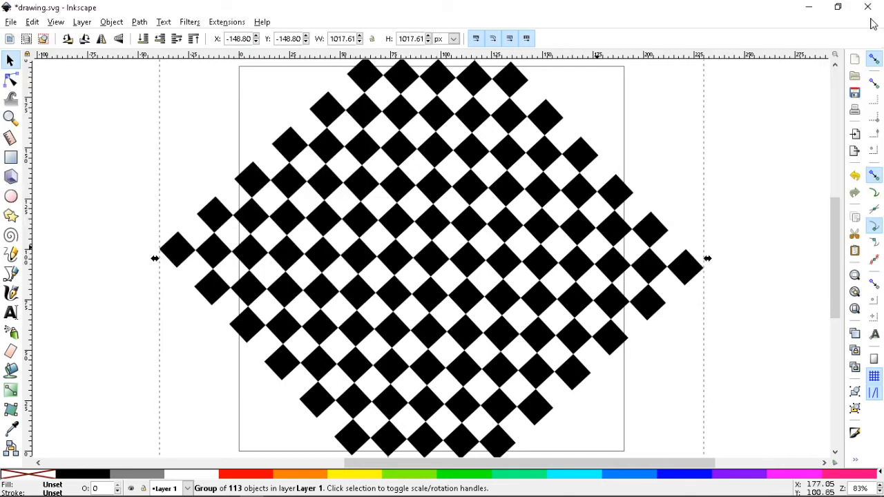
key("ctrl+s")
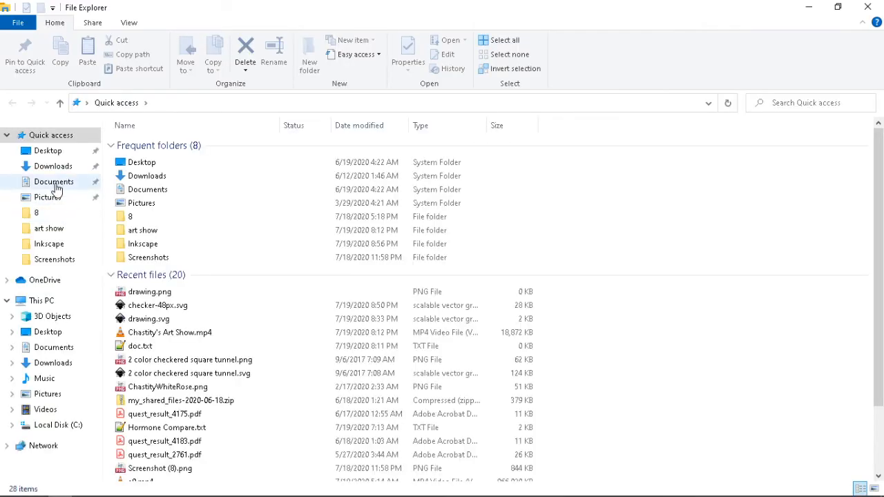
Check the Inkscape documents folder in File Explorer for the exported PNG, and return to Inkscape
left_click(58, 245)
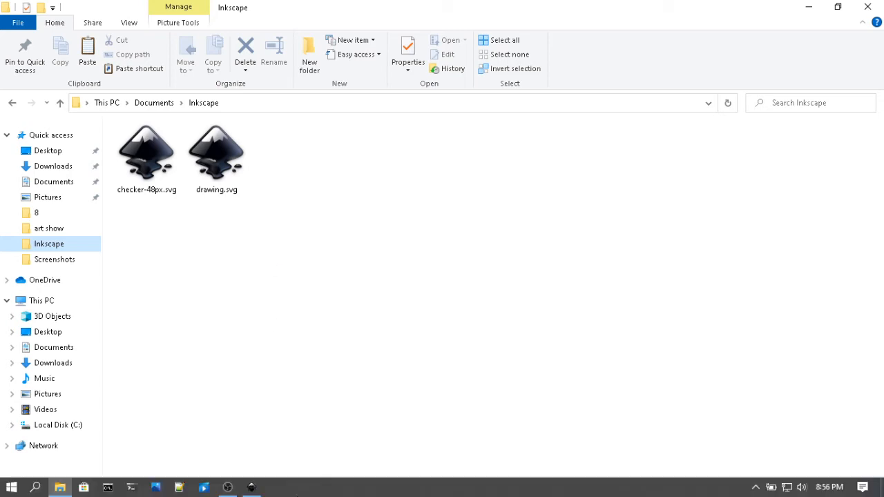
left_click(251, 487)
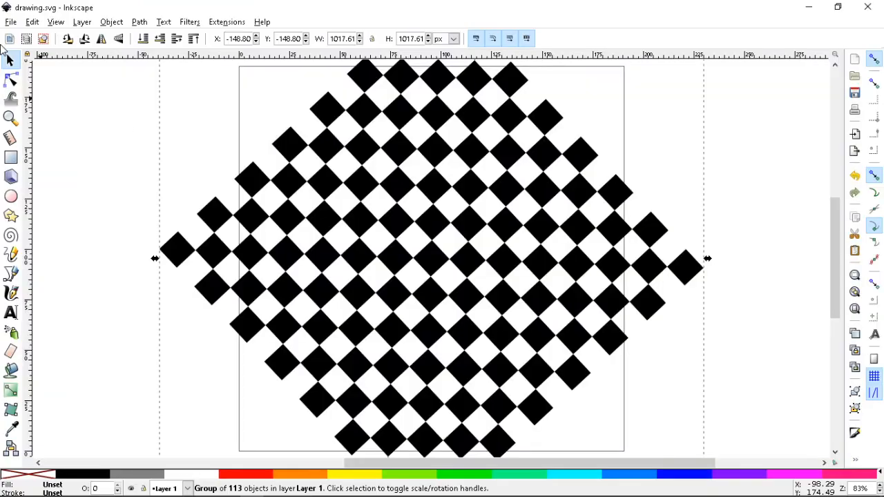
Export the page area as drawing.png at 720 by 720 pixels and save the document
left_click(10, 21)
left_click(62, 164)
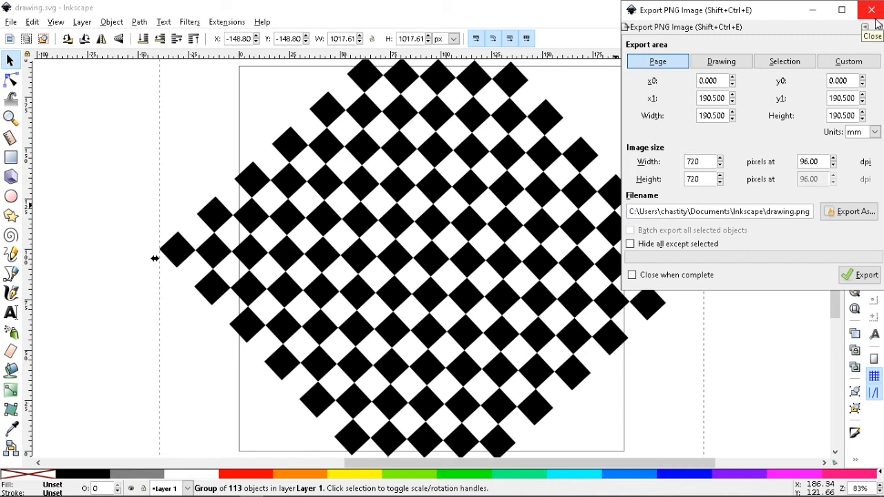
left_click(865, 276)
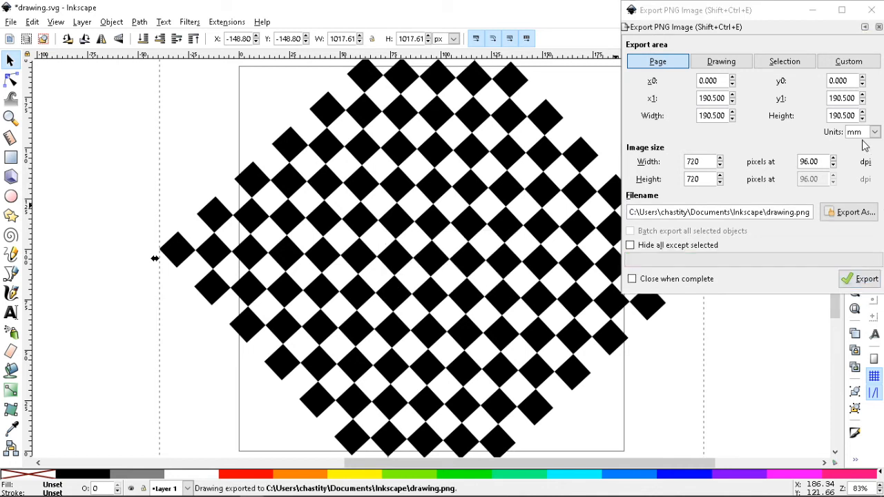
left_click(872, 9)
key("ctrl+s")
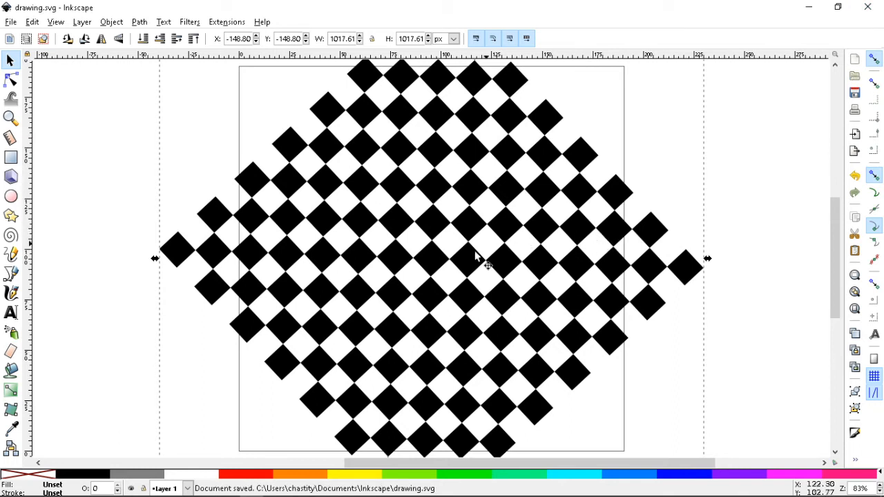
Switch to File Explorer and list the Inkscape folder's files in Details view
left_click(61, 488)
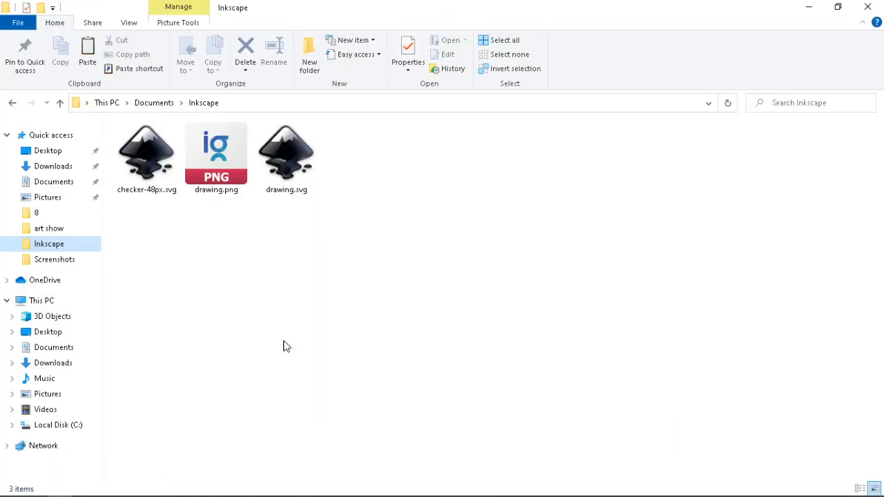
left_click(129, 23)
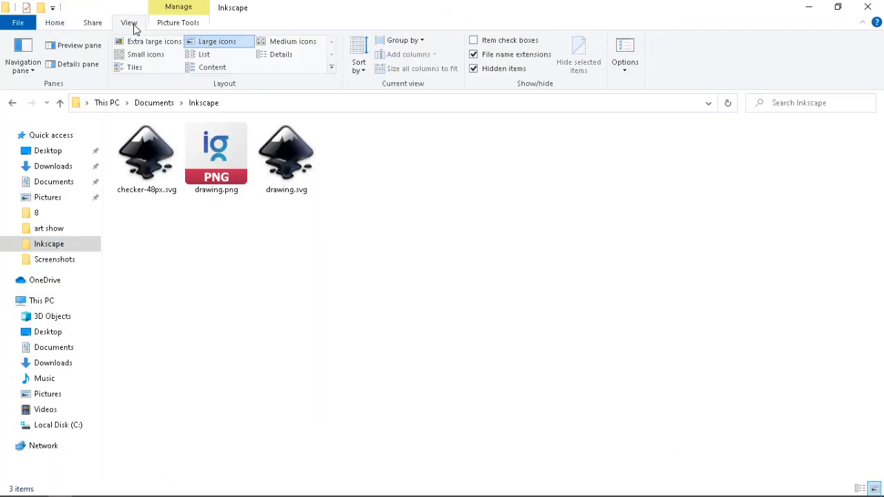
left_click(281, 56)
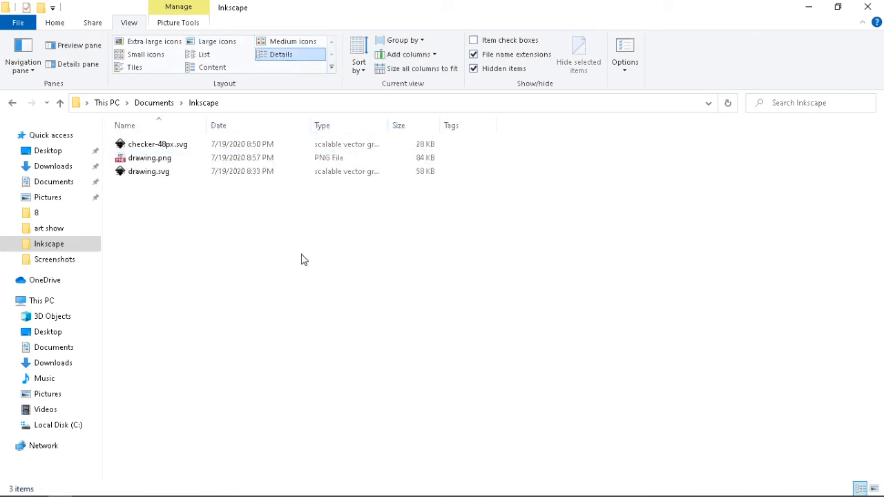
Open drawing.png to inspect the exported image, close the viewer, and switch back to Inkscape
double_click(140, 163)
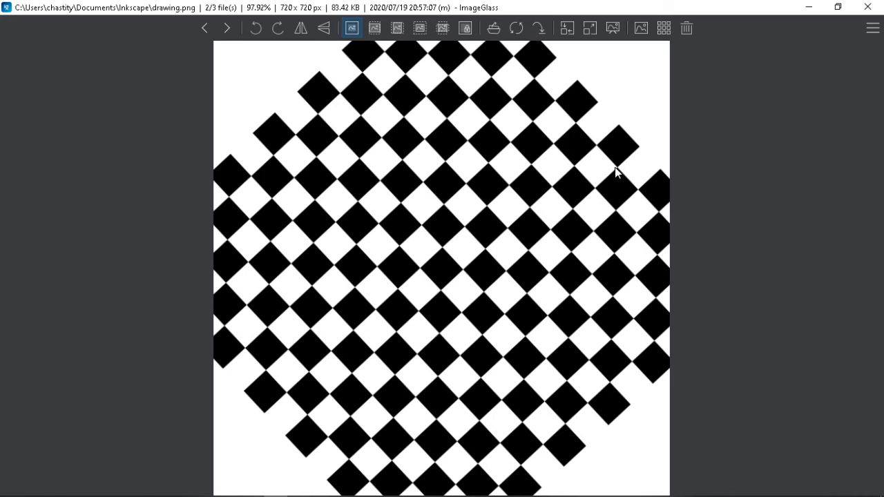
left_click(871, 9)
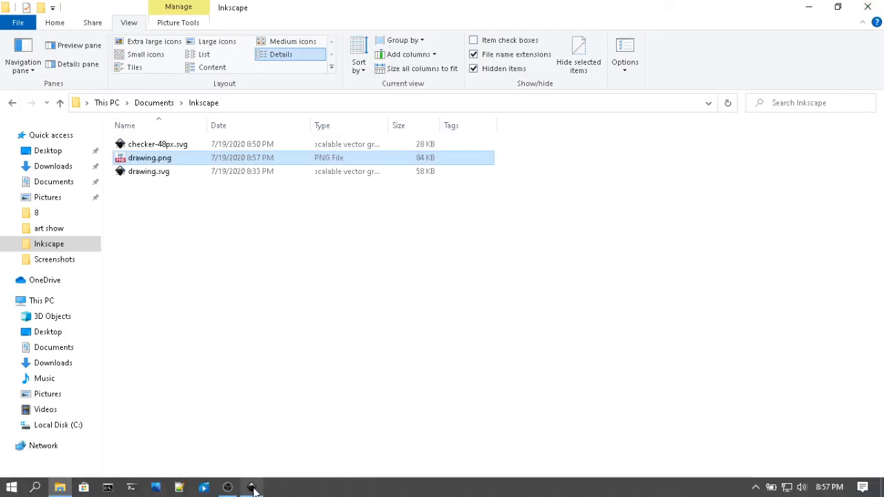
left_click(253, 489)
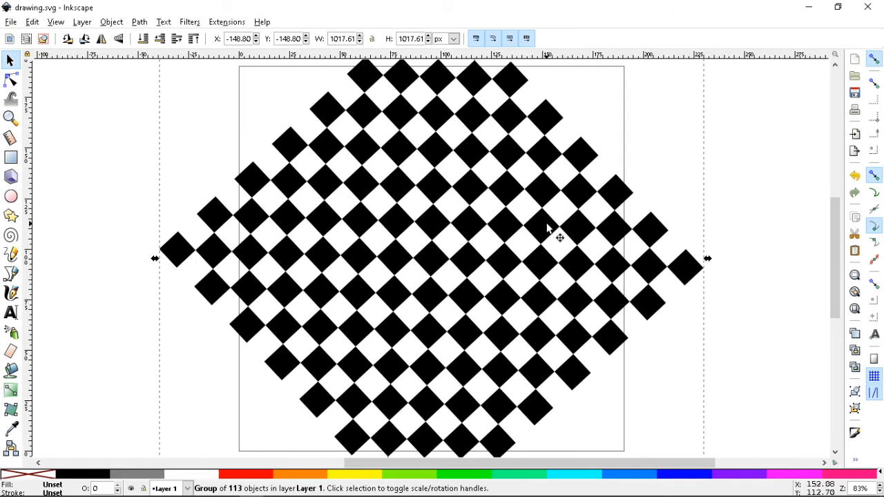
Rotate the diamond checkerboard group further in repeated increments about its center
key("bracketright")
key("bracketright")
key("bracketright")
key("bracketright")
key("bracketright")
key("bracketright")
key("bracketright")
key("bracketright")
key("bracketright")
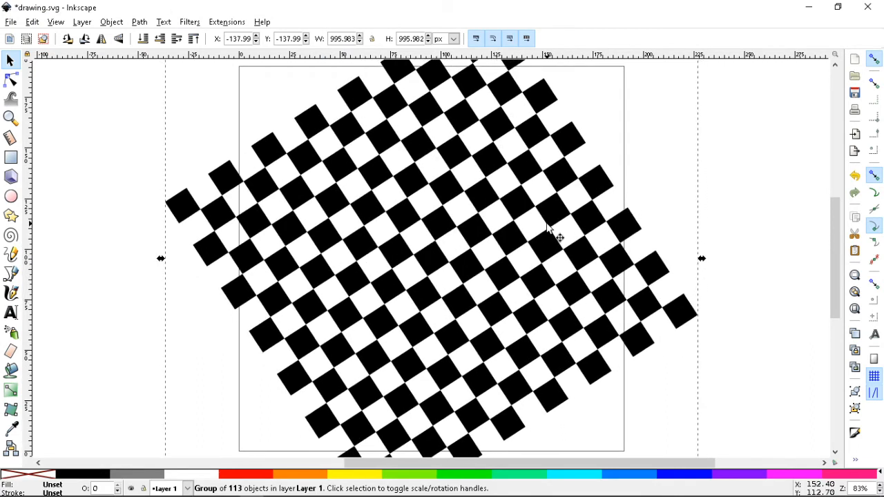
Delete the rotated checkerboard group from the page
key("Delete")
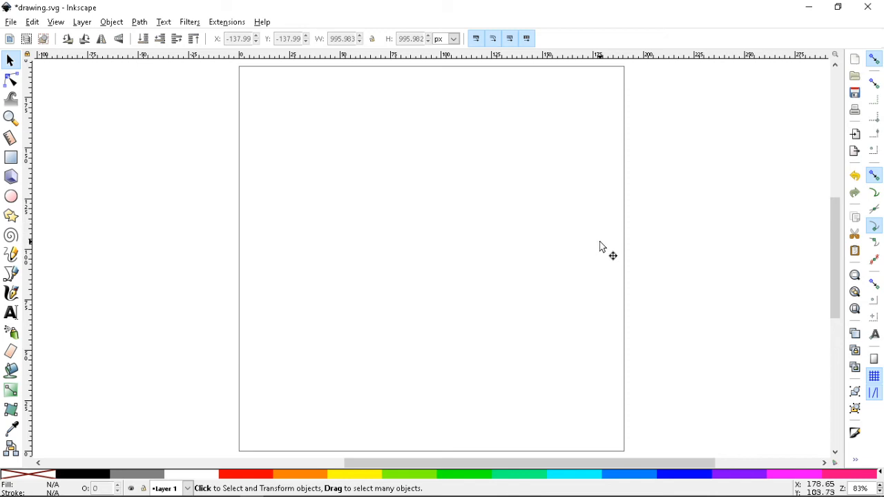
scroll(643, 261, "up", 2)
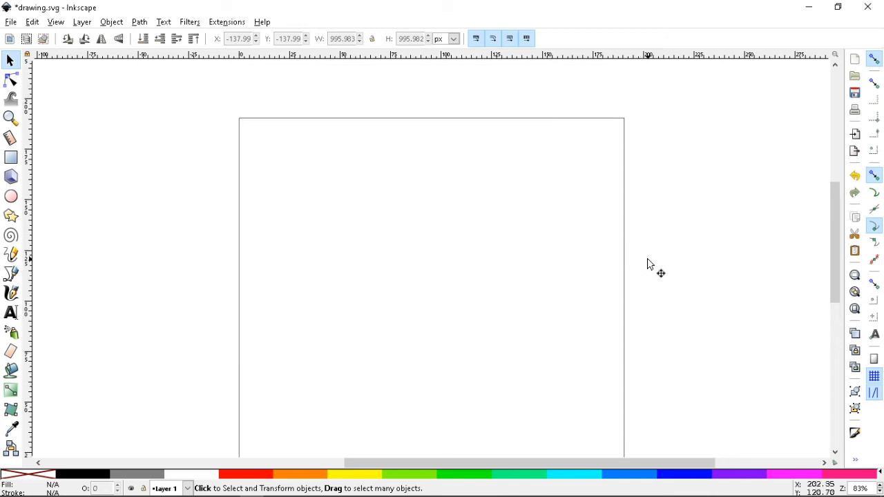
scroll(650, 266, "down", 2)
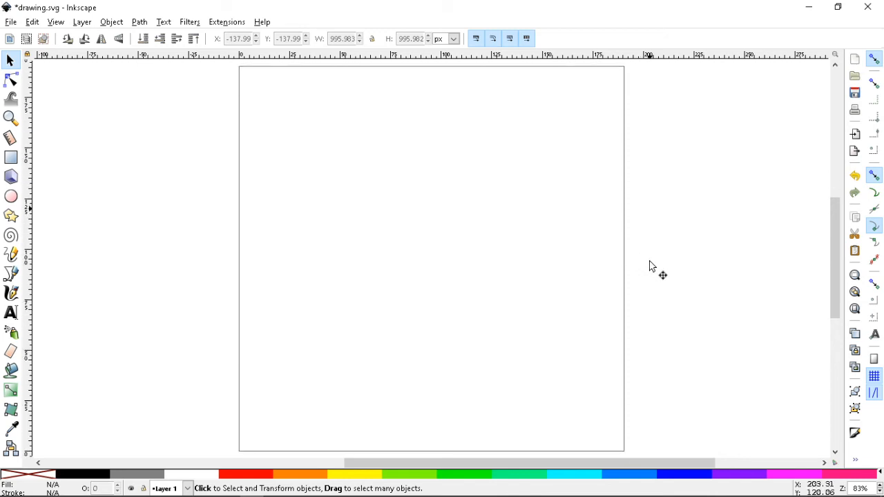
Move the unrotated checkerboard group outside the page farther up and to the left of the page
key("minus")
key("minus")
key("minus")
key("minus")
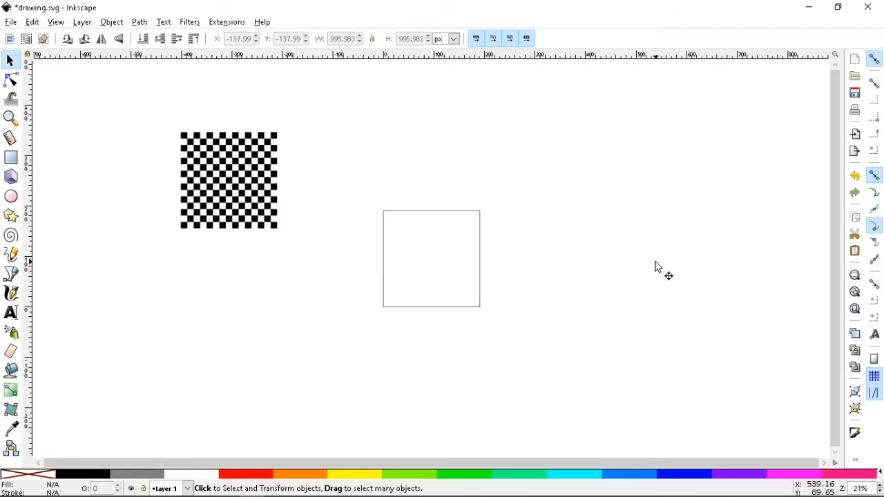
left_click(245, 191)
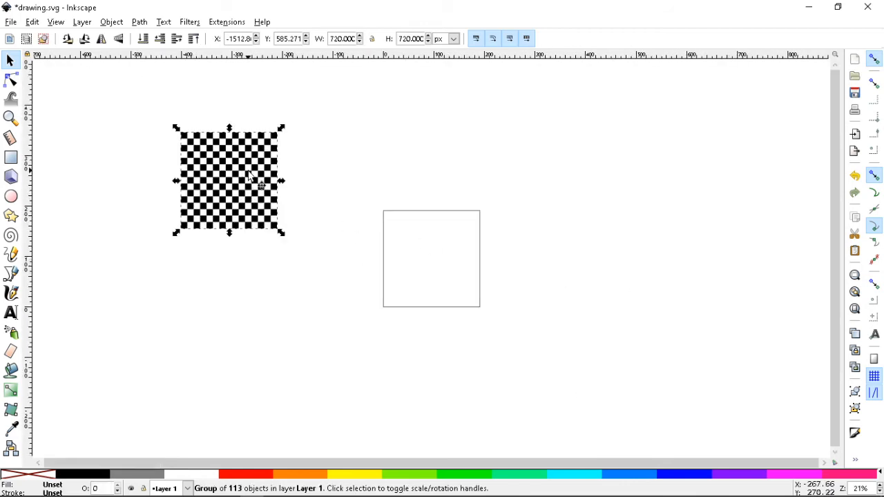
left_click_drag(251, 176, 125, 116)
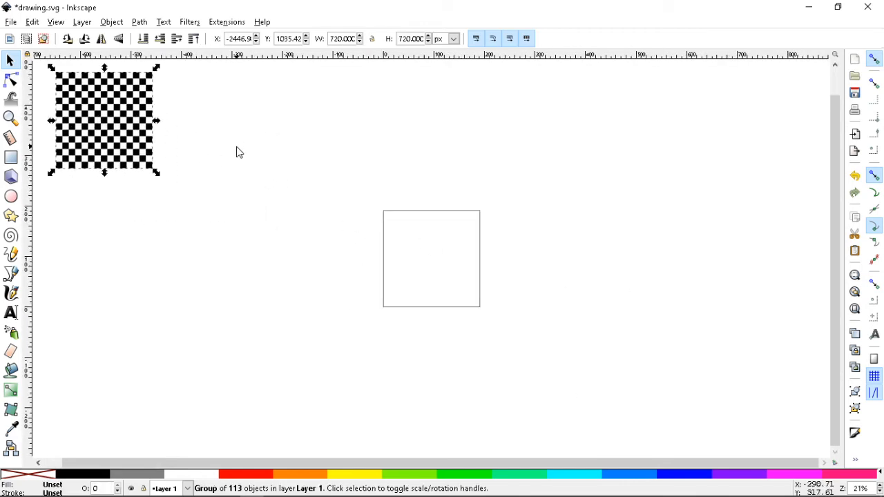
Duplicate the checkerboard group, show the grid, and snap the copy onto the page at X 0, Y 0
key("ctrl+d")
left_click_drag(107, 115, 412, 245)
key("numbersign")
key("3")
scroll(410, 214, "up", 2)
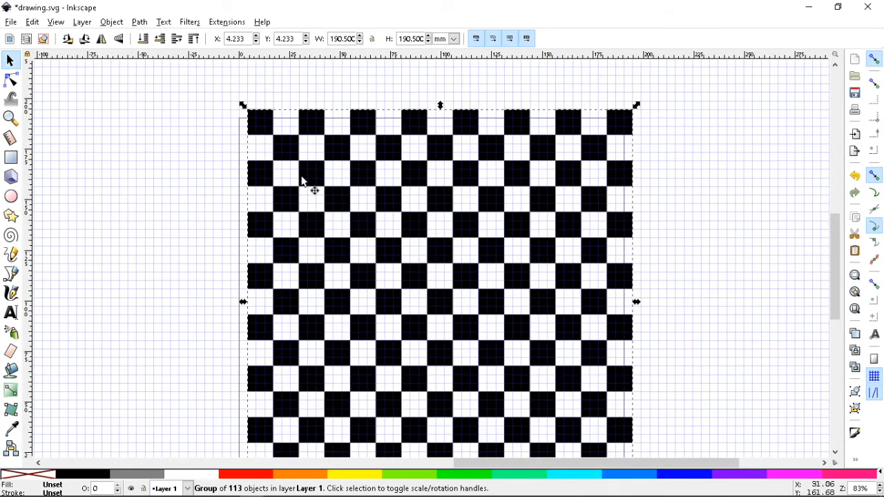
left_click_drag(262, 128, 253, 139)
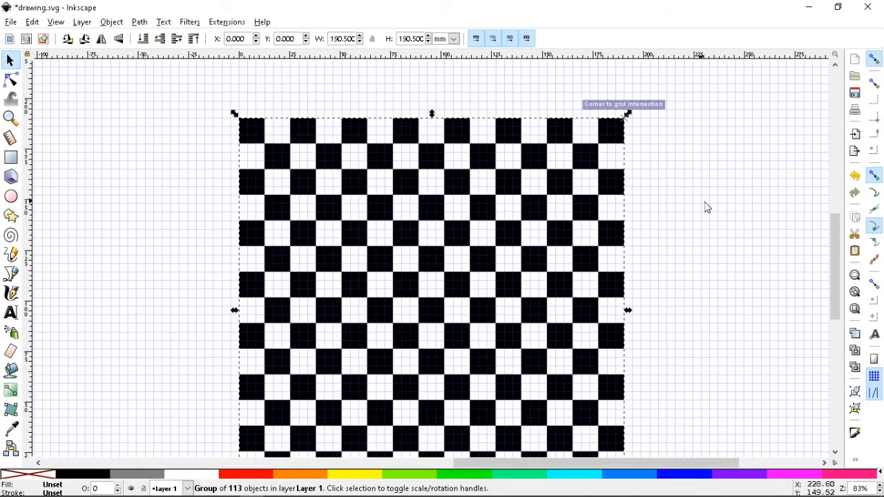
Ungroup the checkerboard on the page into individual squares and clear the selection
left_click(713, 210)
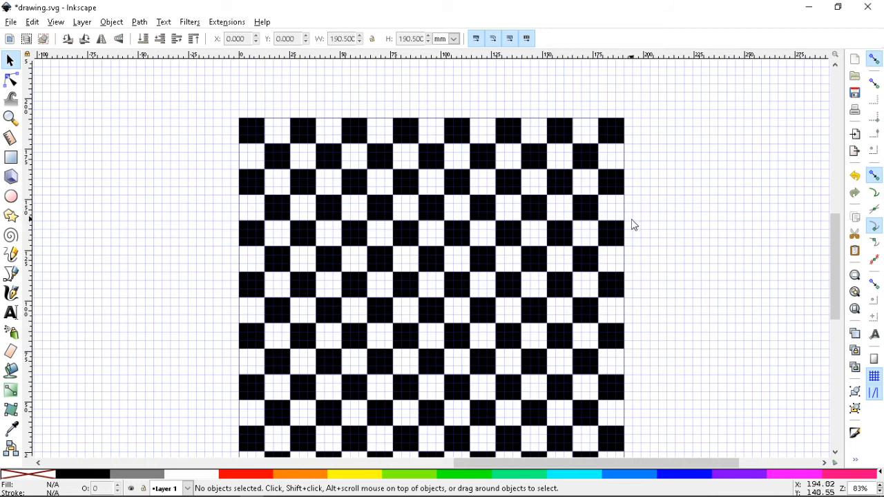
left_click(517, 198)
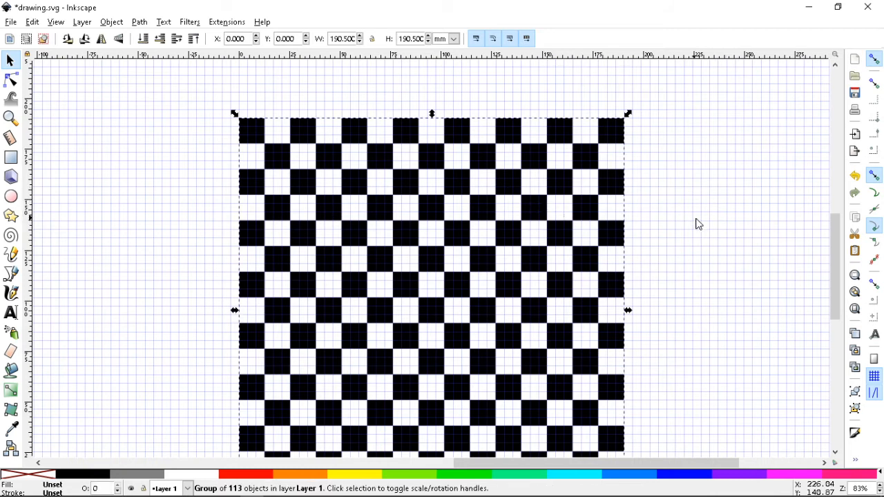
key("ctrl")
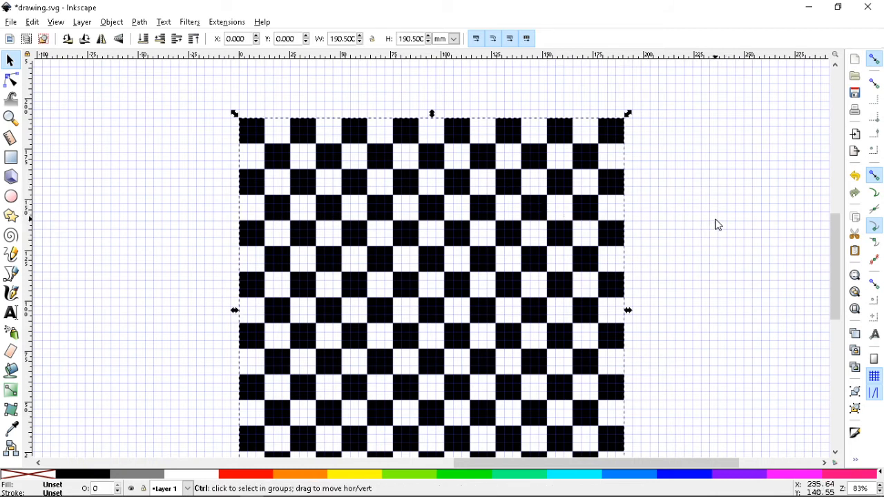
key("ctrl+shift+g")
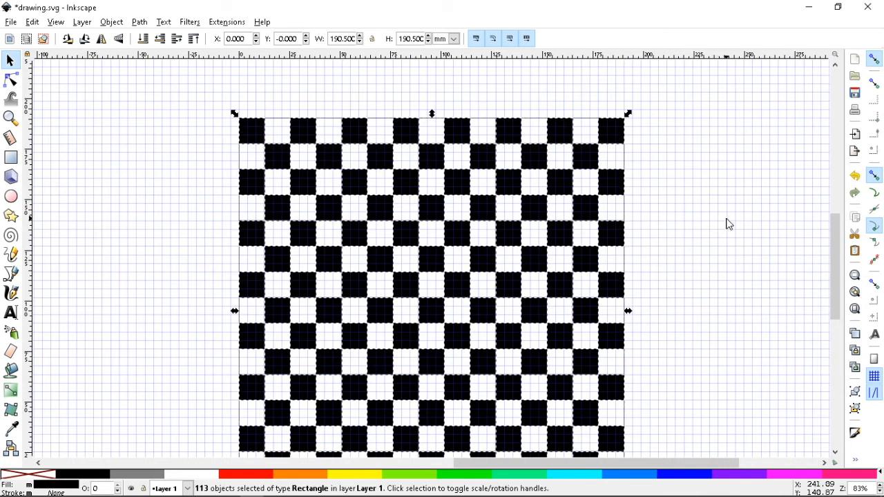
left_click(730, 224)
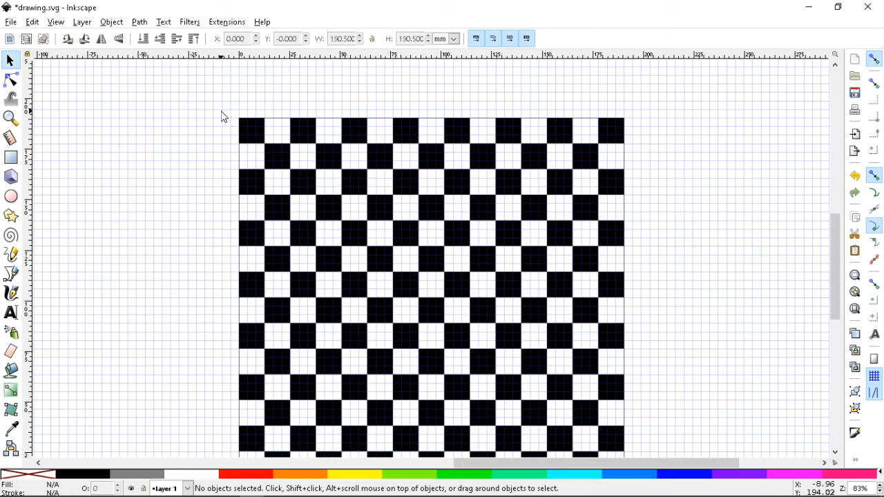
Duplicate the eight squares of the top row and place the copies above the page at X -12.7, Y 190.5 mm
mouse_move(231, 112)
left_mouse_down()
mouse_move(384, 144)
mouse_move(644, 158)
mouse_move(582, 105)
left_mouse_up()
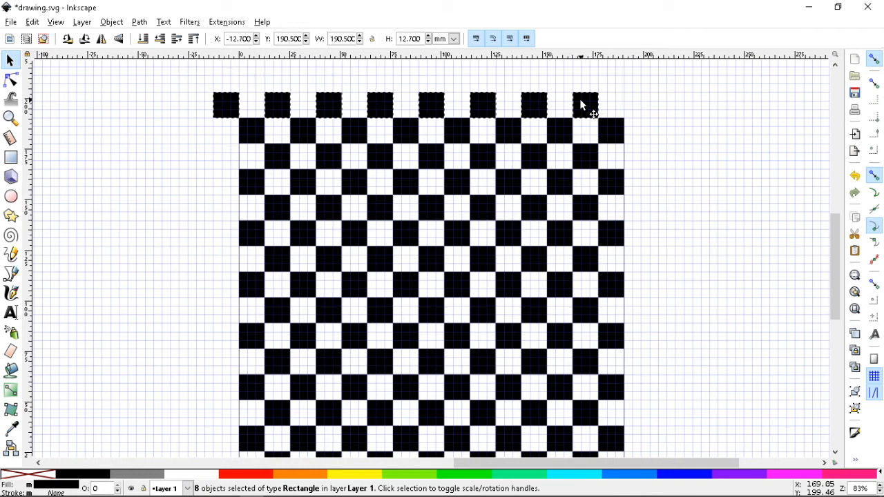
left_click_drag(581, 101, 581, 100)
left_click(691, 149)
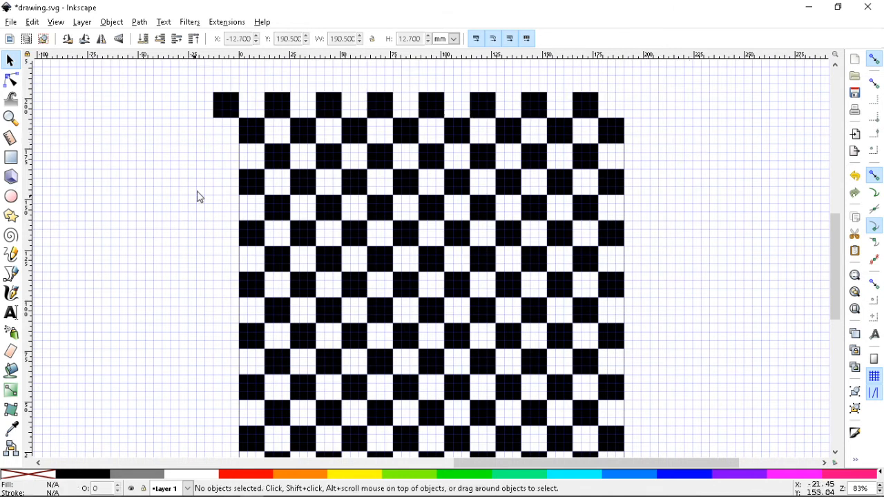
Duplicate the eight squares of the first column and place the copies one square left and one down, outside the page
left_click_drag(200, 113, 277, 364)
left_click(163, 326)
scroll(164, 311, "down", 1)
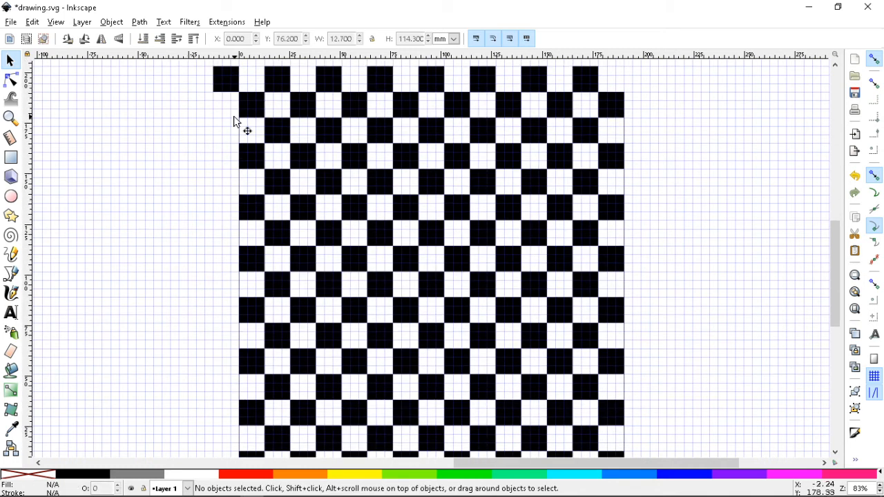
scroll(271, 135, "down", 1)
key("minus")
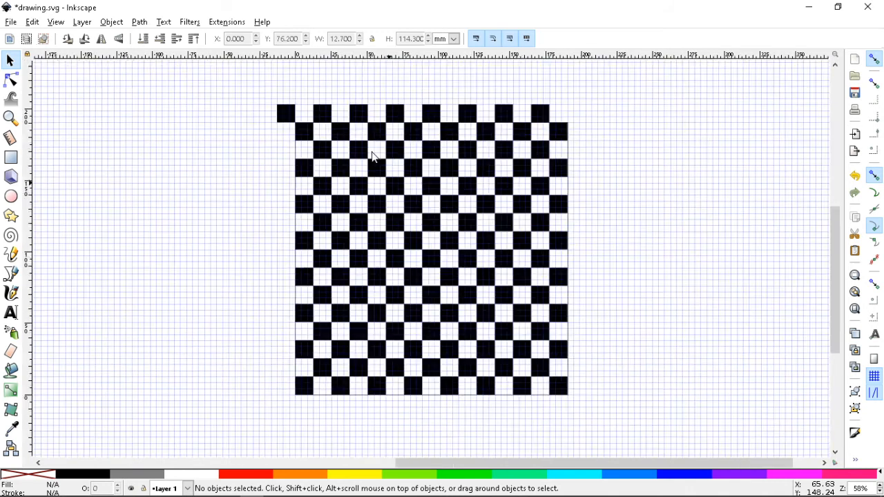
left_click_drag(273, 407, 286, 153)
left_click(420, 442)
Add duplicated squares along two more edges: seven below the page at X 12.7, Y -12.7 mm and a column at X 190.5, Y -12.7 mm
left_click_drag(583, 417, 327, 413)
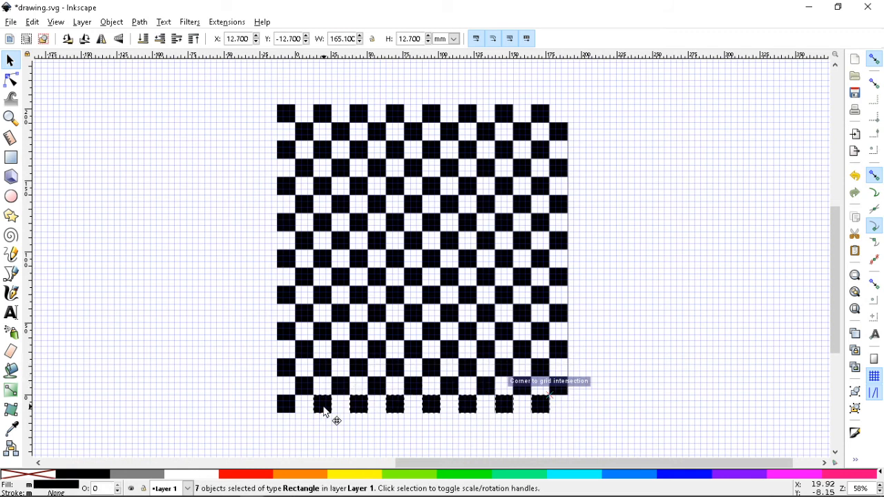
left_click(616, 346)
left_click_drag(586, 420, 589, 156)
left_click(637, 161)
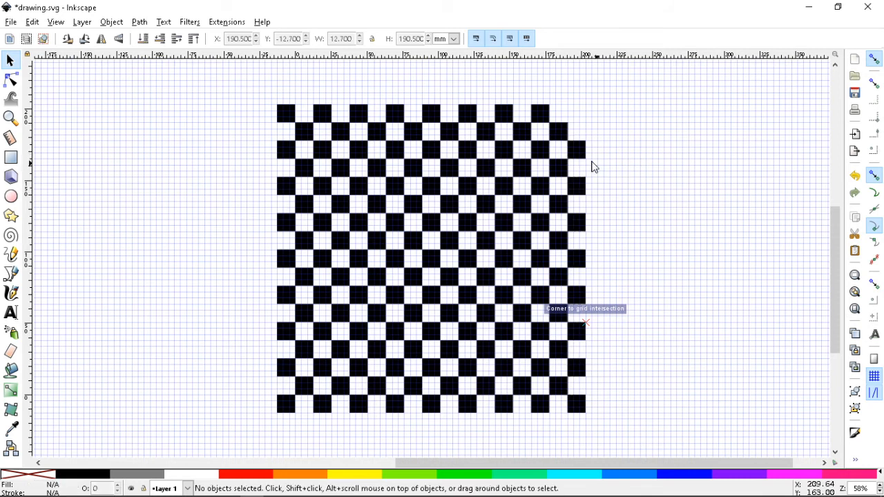
Fill the empty upper-right corner with a duplicated square at X 190.5, Y 190.5 mm, and hide the grid
left_click_drag(584, 154, 577, 109)
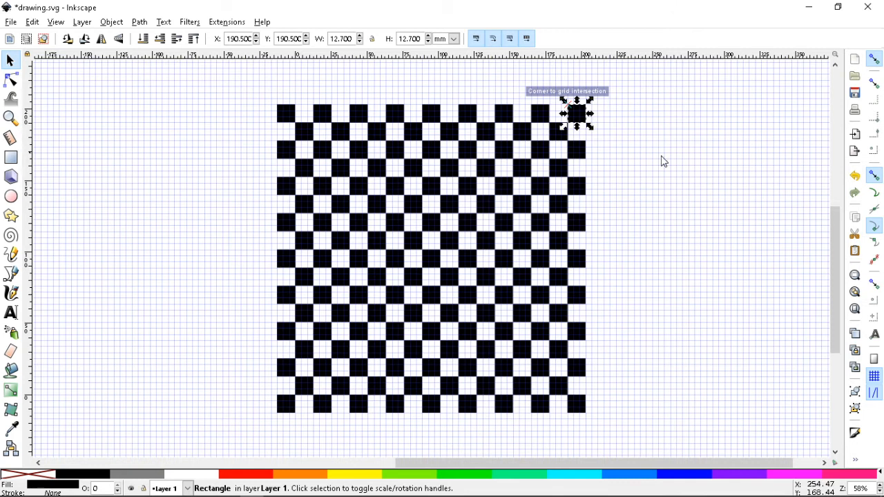
key("Escape")
key("plus")
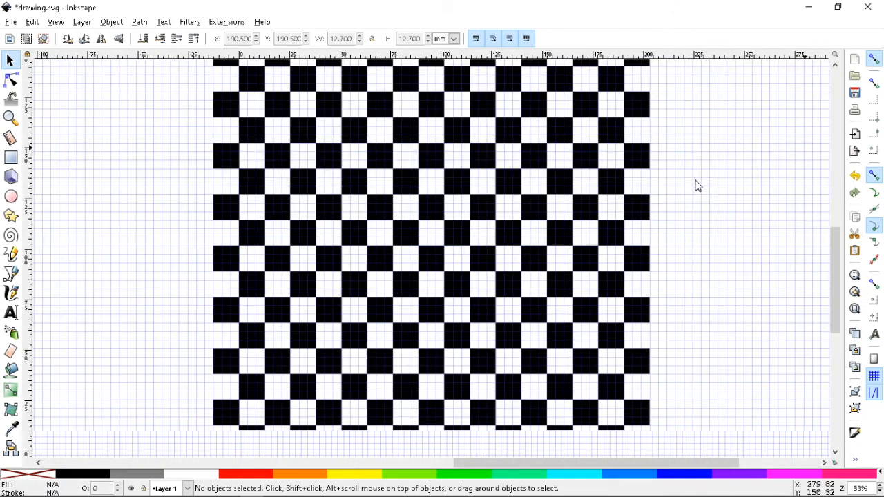
key("numbersign")
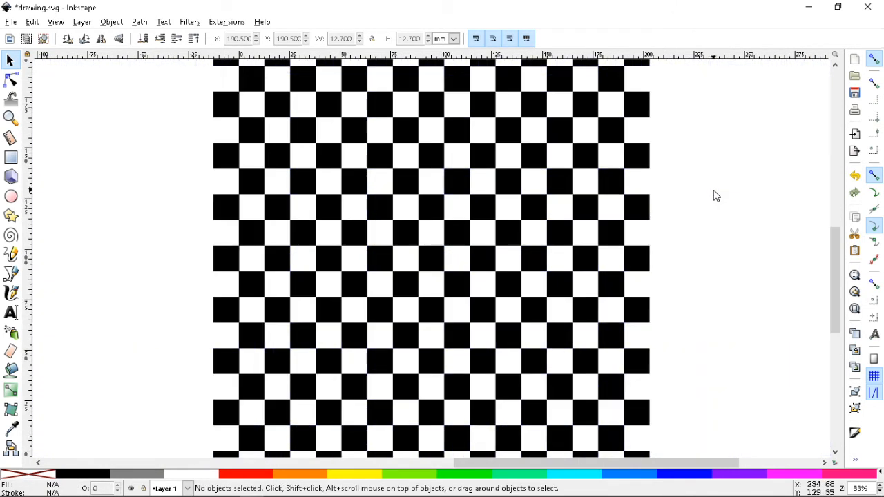
scroll(719, 199, "up", 2)
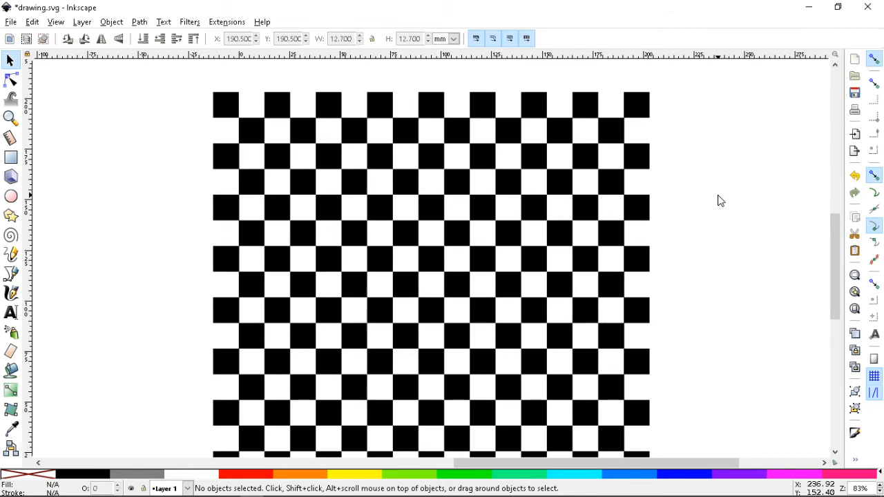
scroll(719, 200, "down", 5)
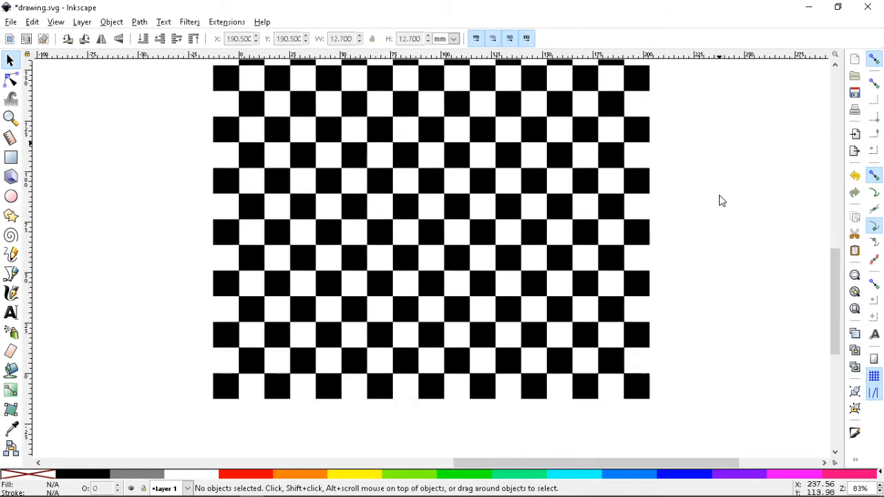
Try moving one square off the pattern's right edge, undo the move, and save the document
left_click_drag(636, 277, 699, 283)
key("ctrl+z")
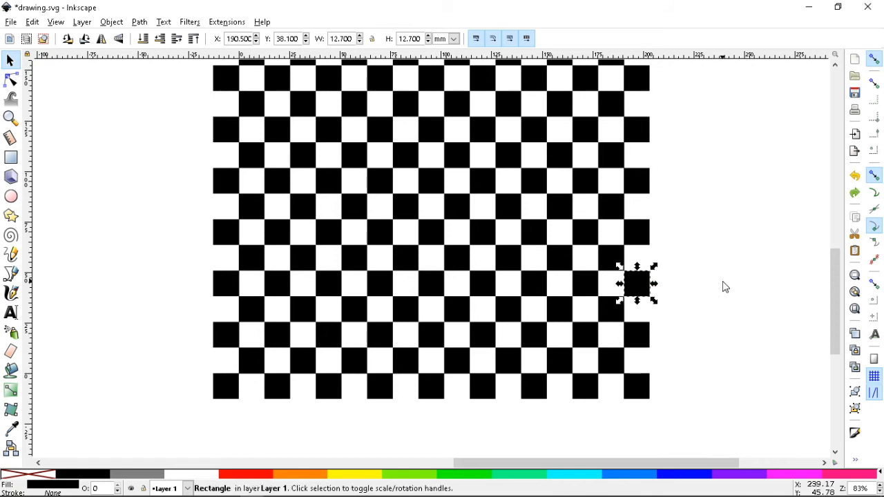
left_click(716, 287)
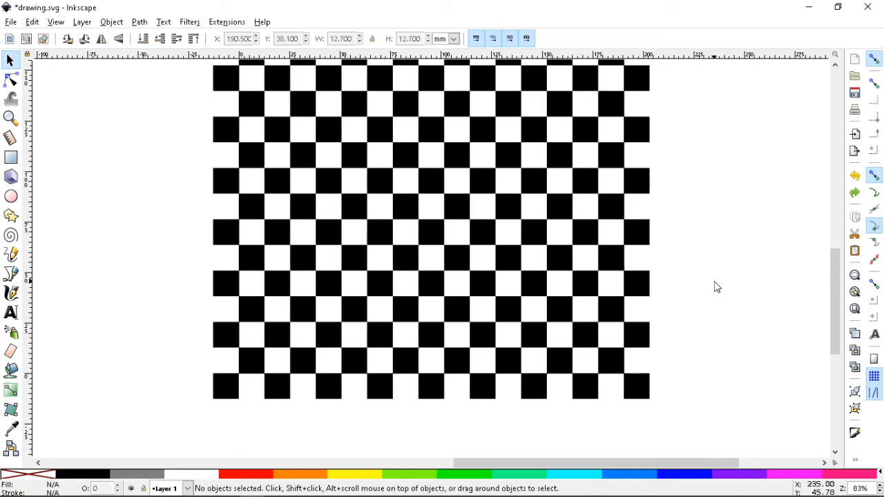
key("ctrl+s")
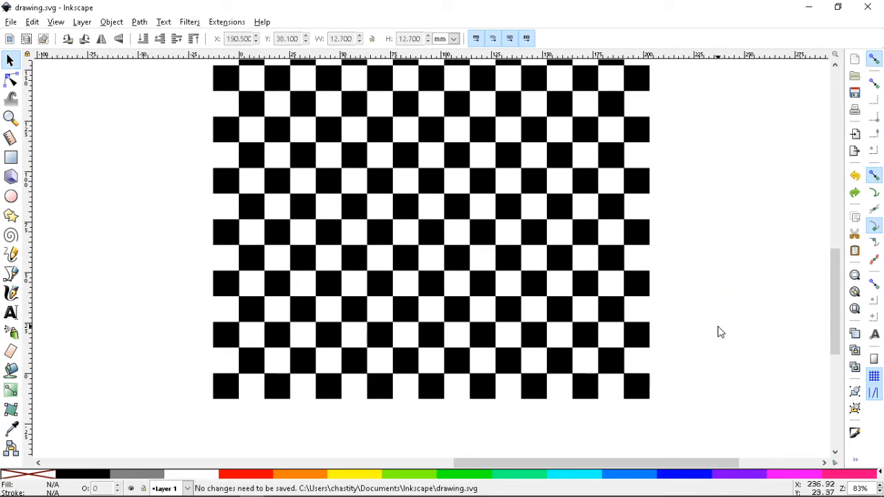
Fill the single square at X 152.4, Y 50.8 mm with azure blue after trying green and cyan
left_click(560, 258)
left_click(539, 476)
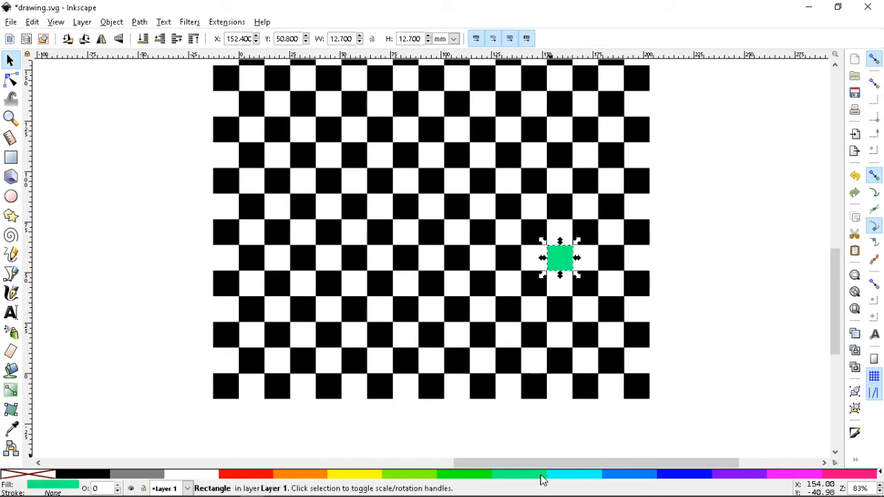
left_click(582, 475)
left_click(636, 475)
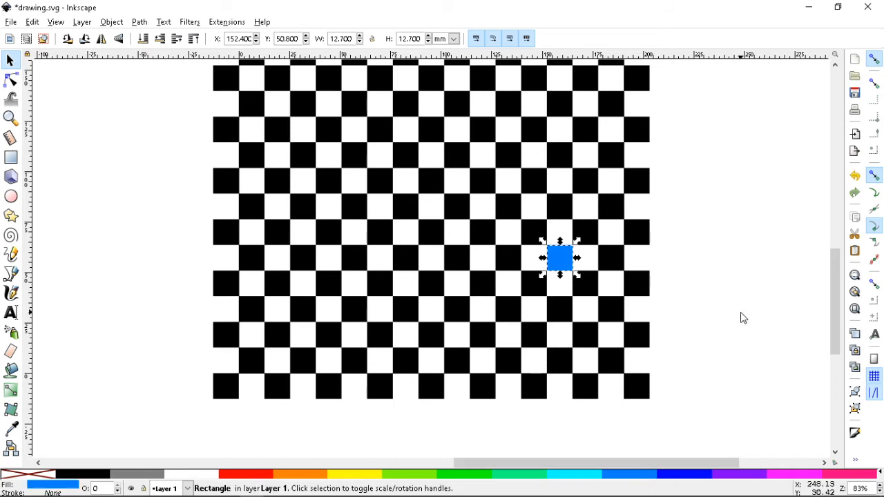
Select the block of 16 squares spanning four rows in the pattern's right half and fill it with red
key("ctrl+a")
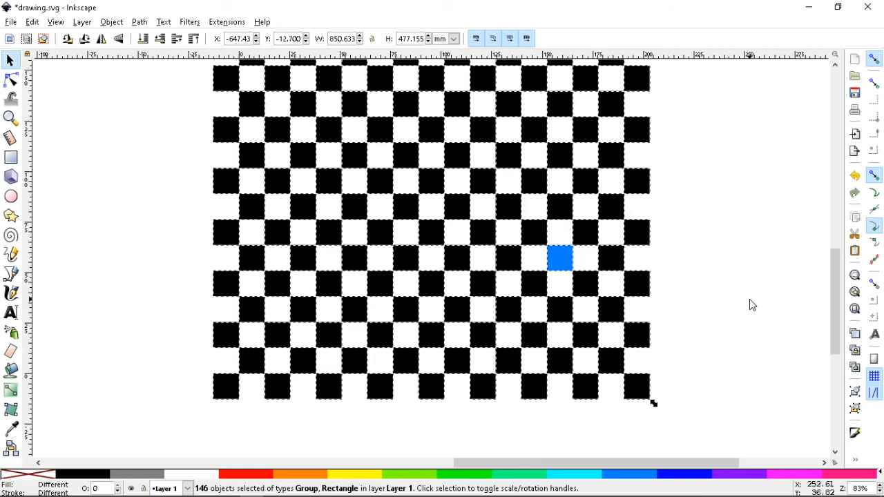
left_click(750, 301)
scroll(750, 304, "up", 3)
left_click_drag(680, 133, 430, 249)
left_click(262, 481)
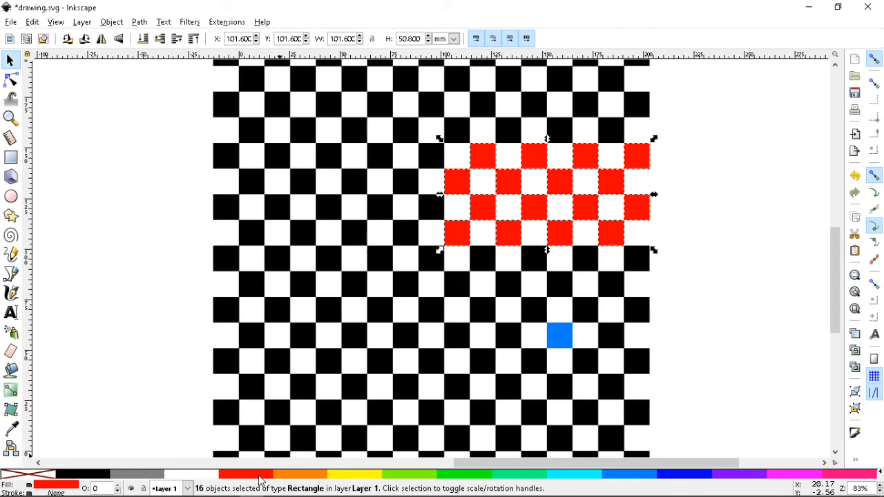
Select all 145 squares of the checkerboard and fill them with black
left_click(717, 322)
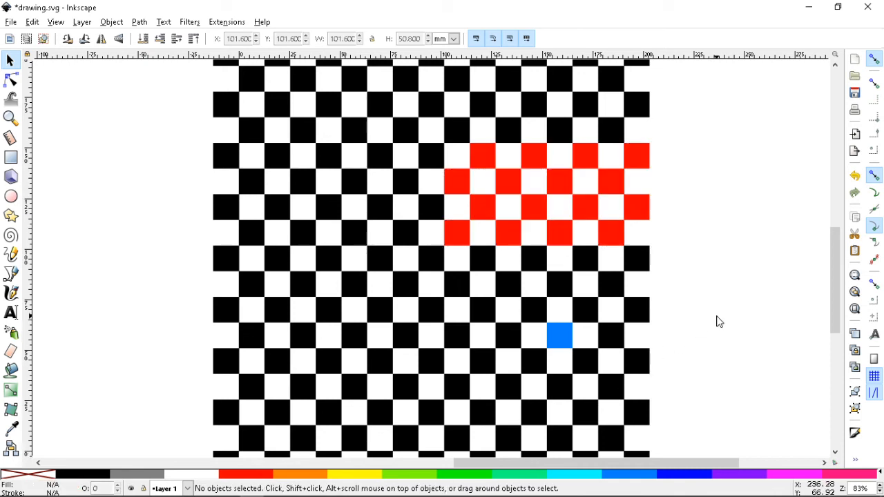
key("minus")
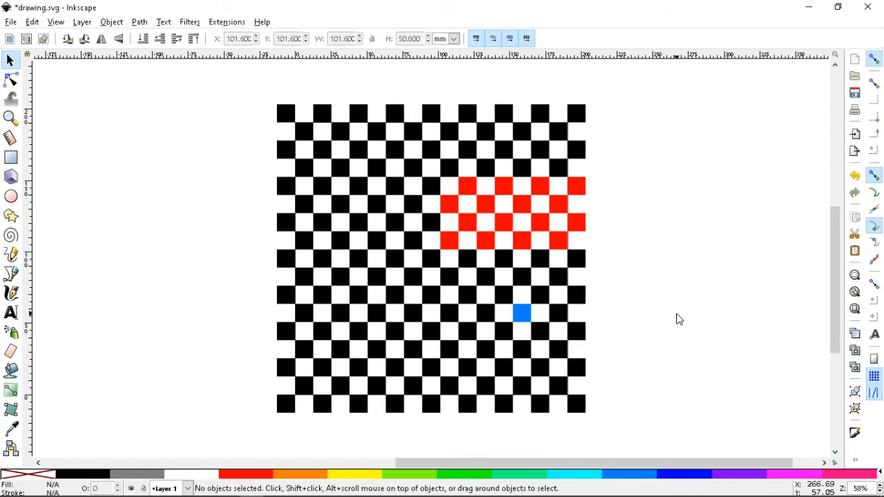
left_click_drag(616, 88, 191, 449)
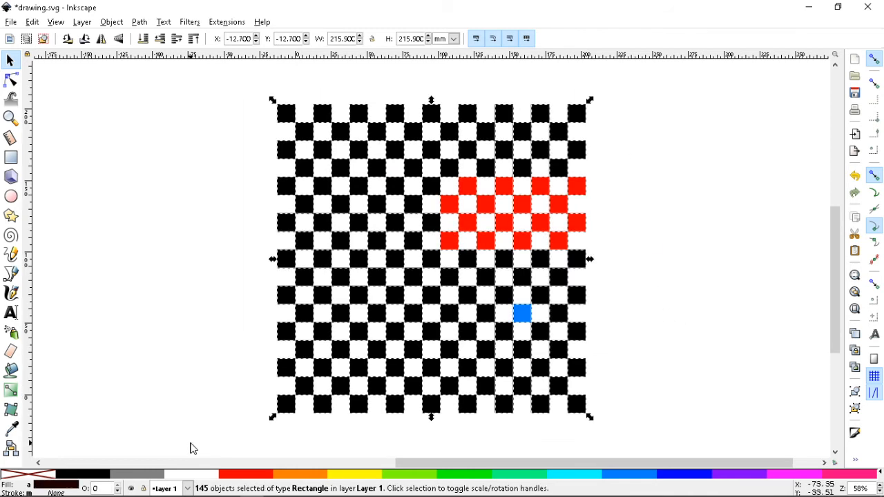
left_click(82, 477)
Group all the selected checkerboard squares into one object and save the document
key("ctrl")
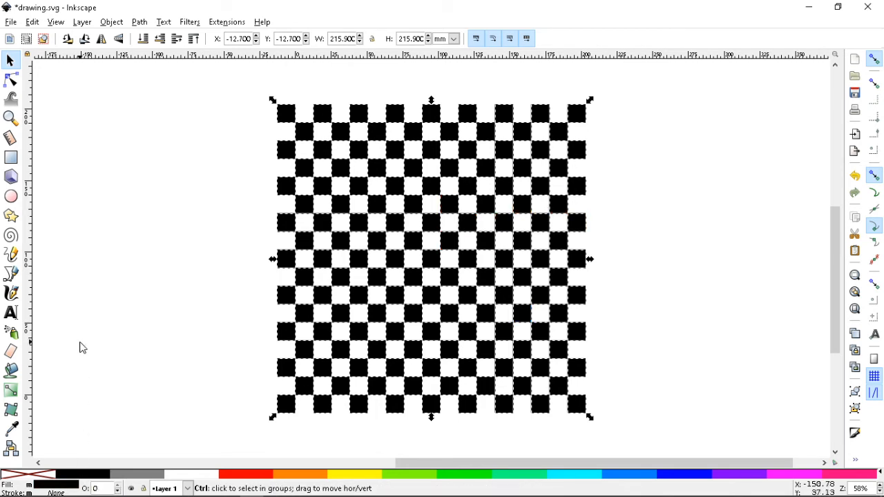
key("ctrl+g")
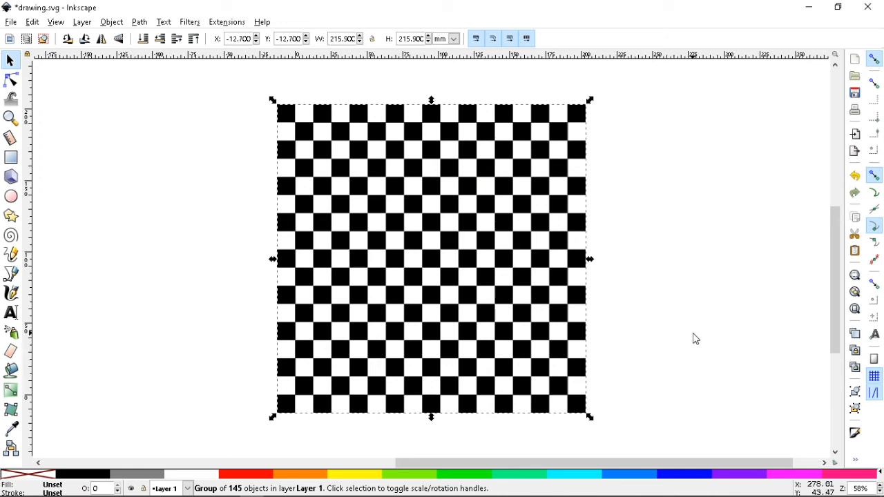
key("ctrl+s")
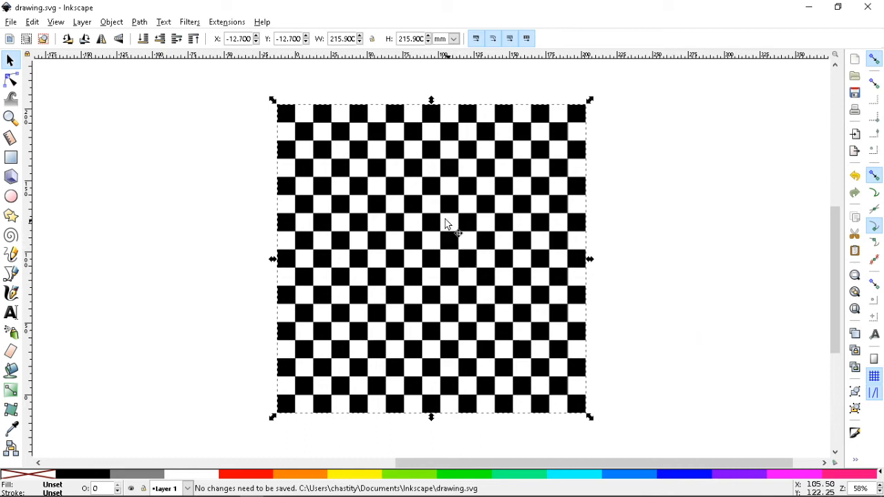
Duplicate the grouped checkerboard and place the copy beyond the page's right side at about X 556.5, Y 129.5 mm
left_click_drag(434, 229, 777, 134)
left_click(580, 216)
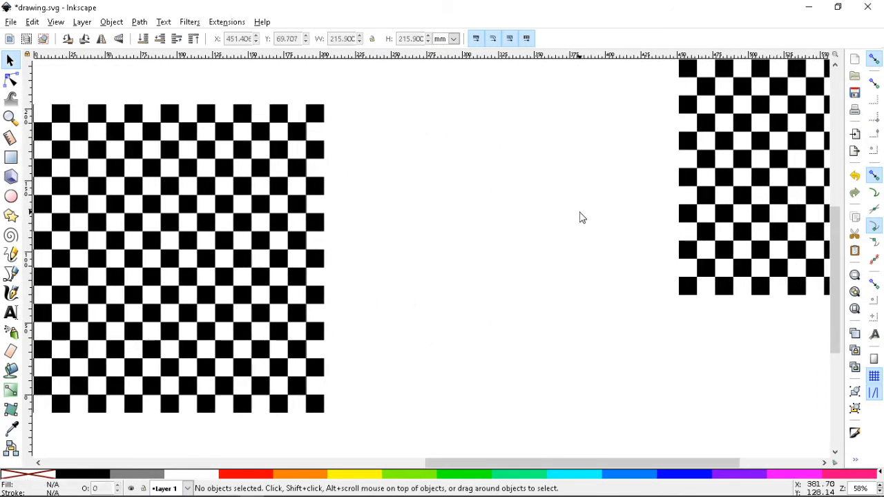
key("minus")
key("minus")
key("minus")
key("minus")
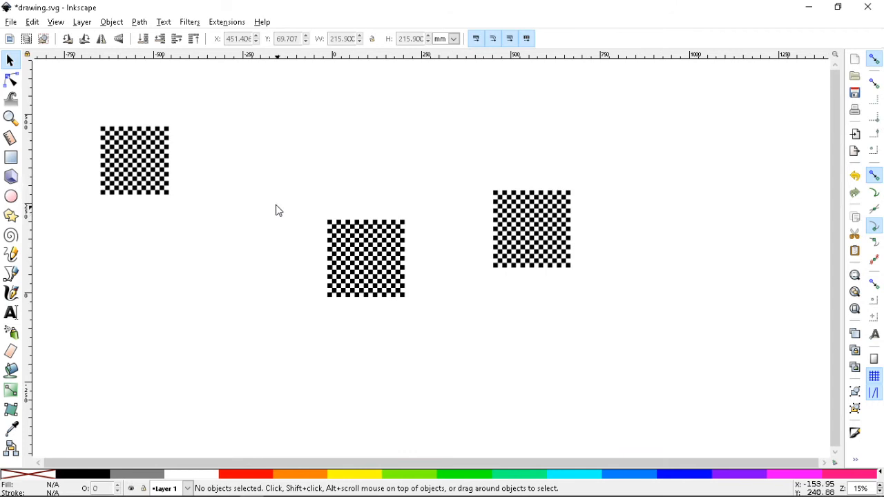
left_click_drag(550, 238, 588, 216)
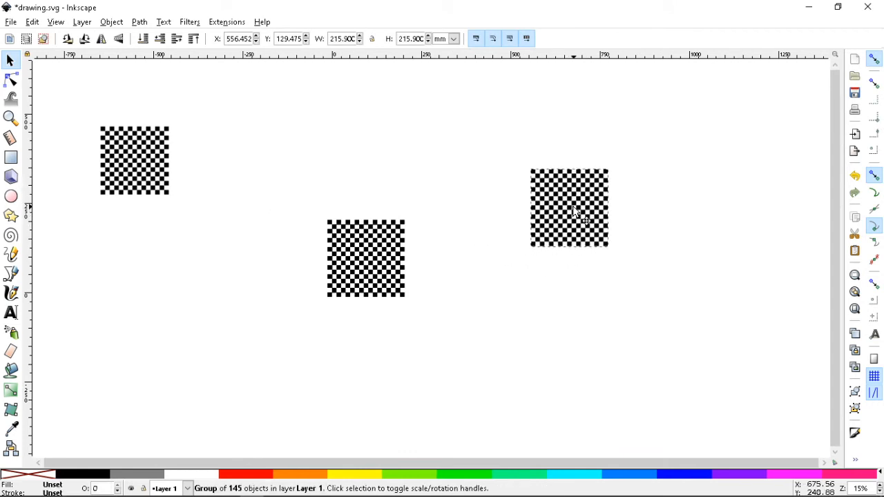
left_click(472, 306)
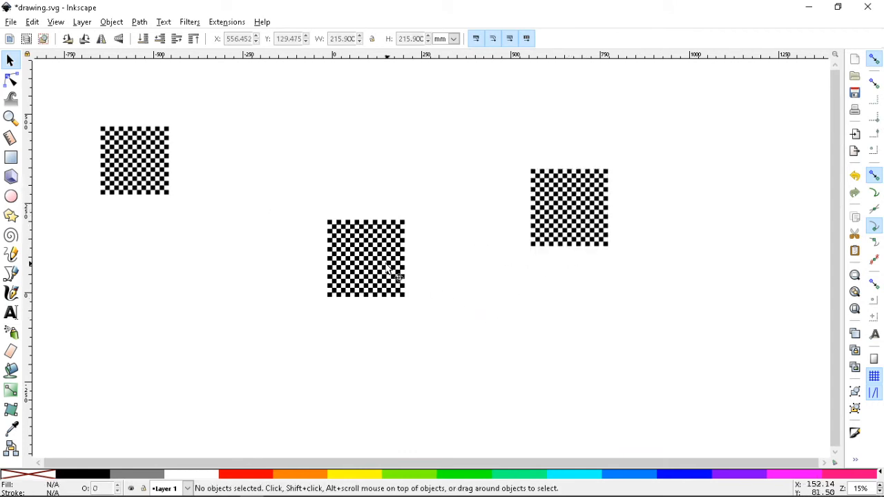
Save the document with the spare copy in place, checking that the checkerboard on the page selects as one group
left_click(371, 256)
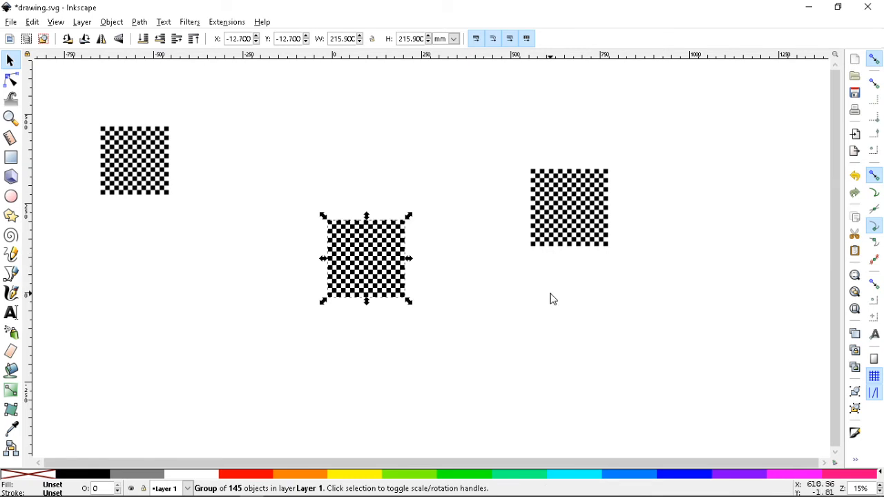
key("3")
left_click(706, 299)
key("ctrl+s")
key("ctrl+s")
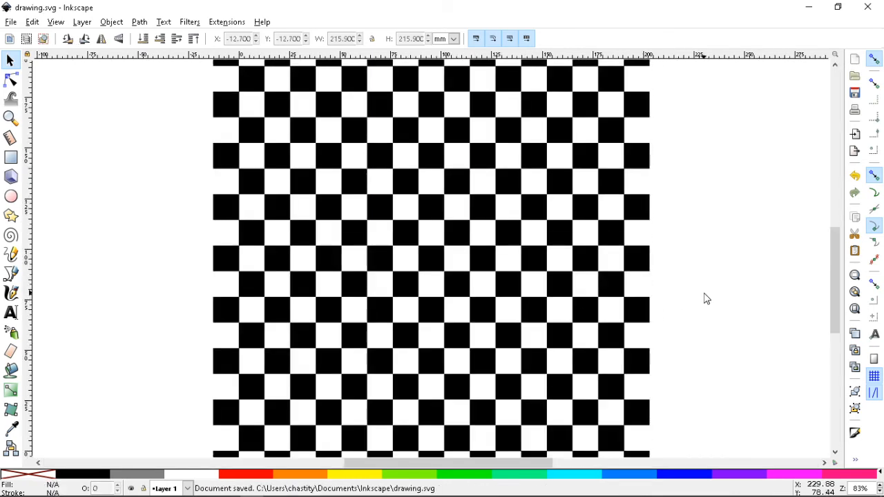
scroll(706, 298, "up", 2)
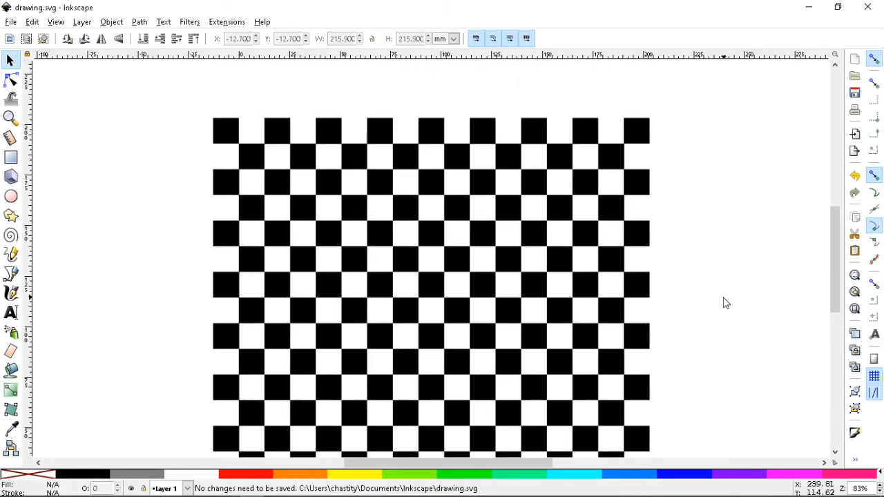
left_click(230, 144)
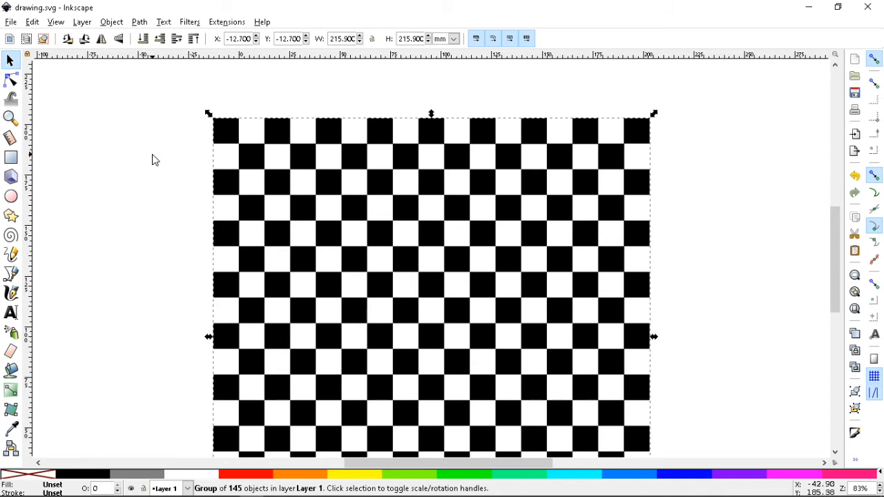
left_click(752, 270)
scroll(755, 271, "down", 3)
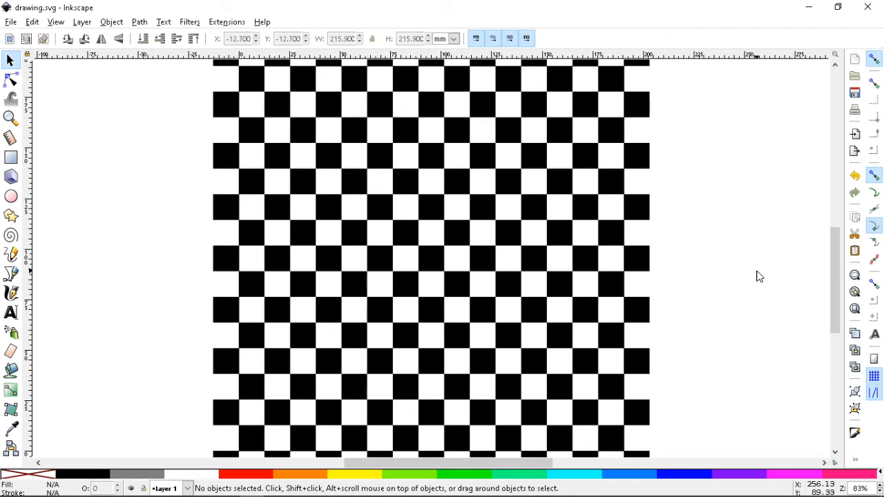
key("ctrl+s")
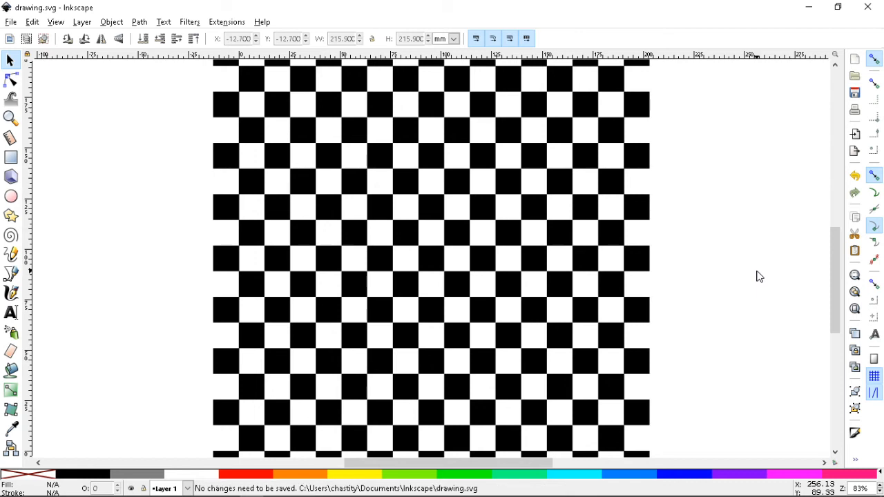
Rotate the checkerboard group on the page clockwise in small increments, past the diamond orientation
left_click(495, 268)
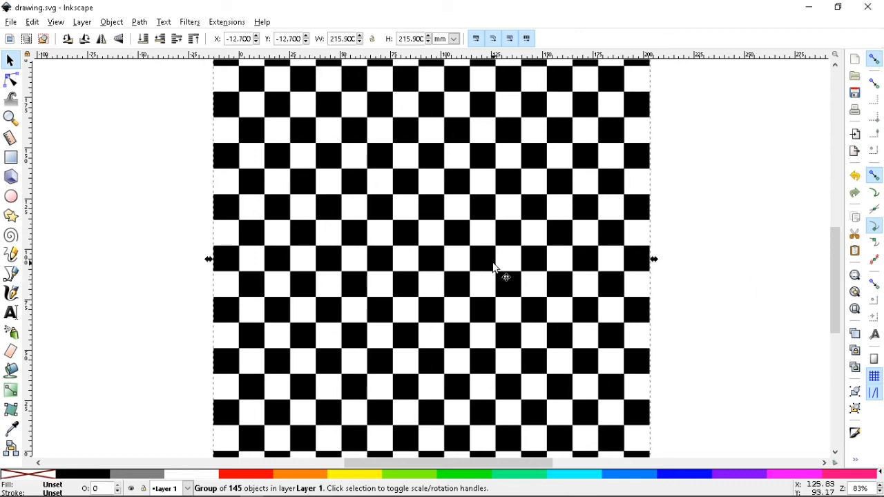
key("bracketright")
key("bracketright")
key("bracketright")
key("bracketright")
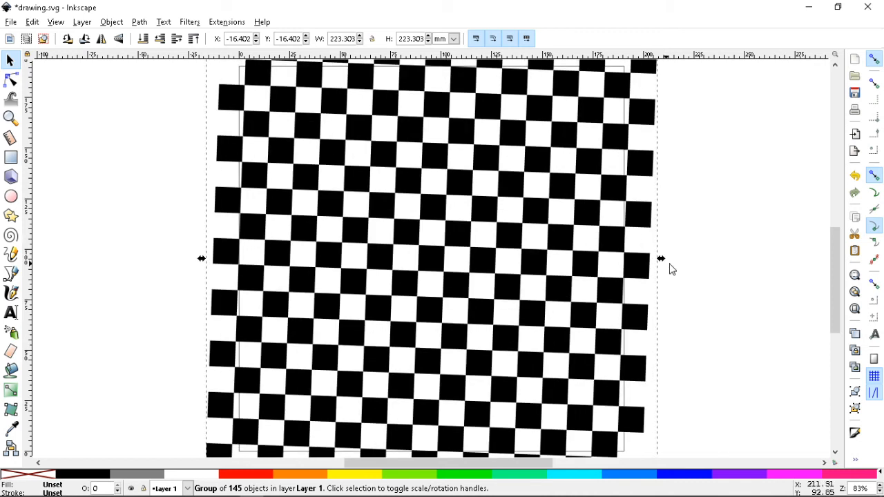
key("bracketright")
key("bracketright")
key("bracketright")
key("bracketright")
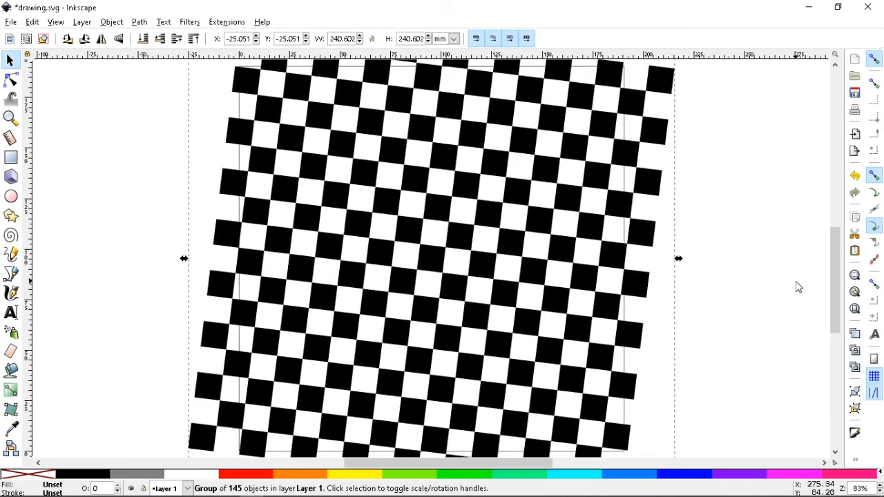
key("bracketright")
key("bracketright")
key("bracketright")
key("bracketright")
key("bracketright")
key("bracketright")
key("bracketright")
key("bracketright")
key("bracketright")
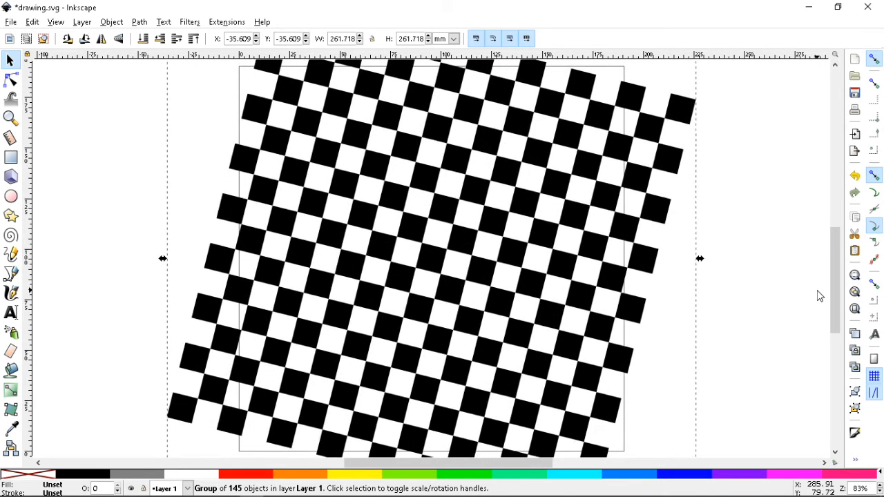
key("bracketright")
key("bracketright")
key("bracketright")
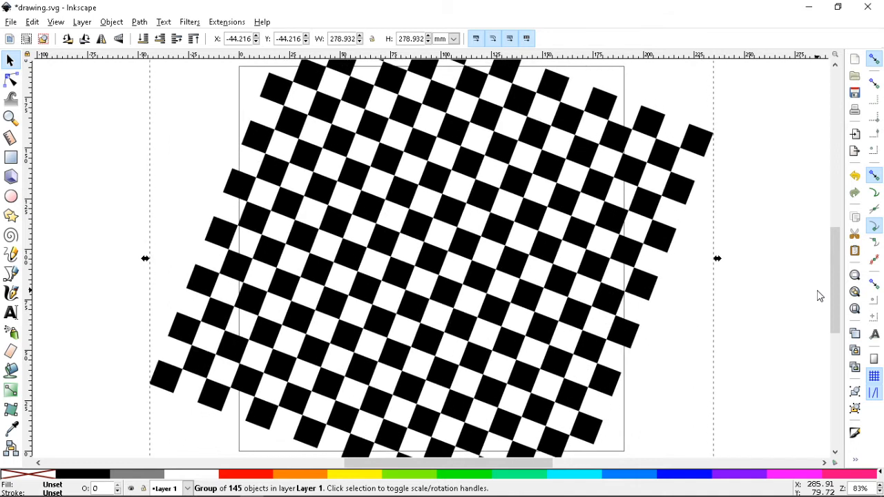
key("minus")
key("bracketright")
key("bracketright")
key("bracketright")
key("bracketright")
key("bracketright")
key("bracketright")
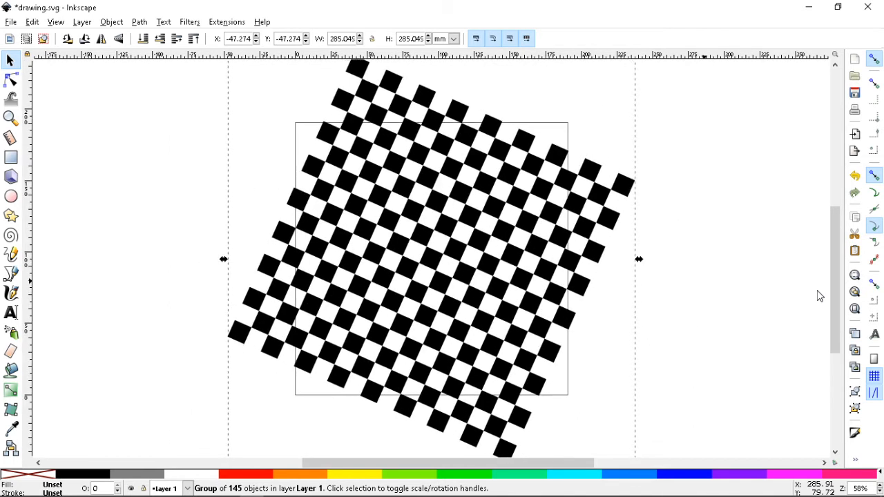
key("bracketright")
key("bracketright")
key("bracketright")
key("bracketright")
key("bracketright")
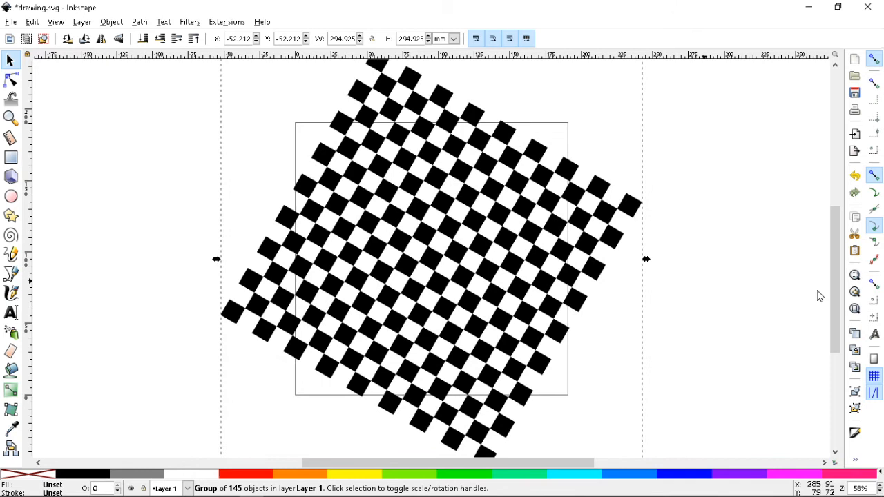
key("bracketright")
key("bracketright")
key("bracketright")
key("bracketright")
key("bracketright")
key("bracketright")
key("bracketright")
key("bracketright")
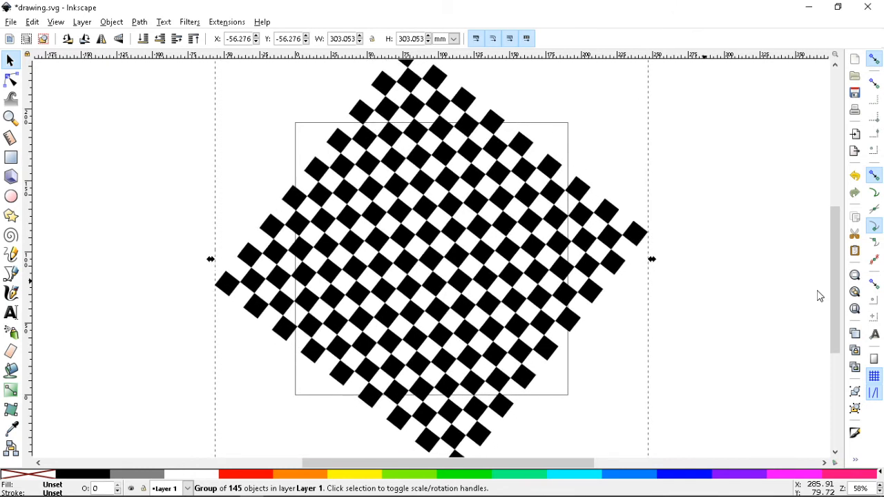
key("bracketright")
key("bracketright")
key("bracketright")
key("bracketright")
key("bracketright")
key("bracketright")
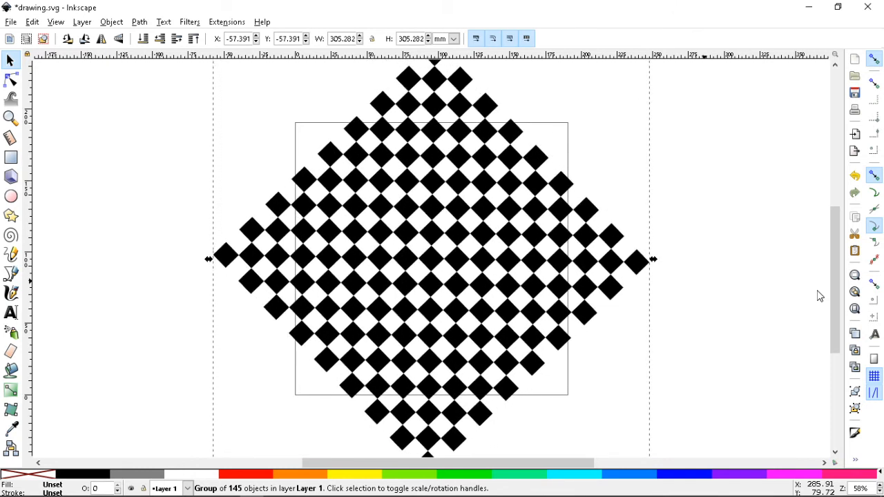
key("bracketright")
key("bracketright")
key("bracketright")
key("bracketright")
key("bracketright")
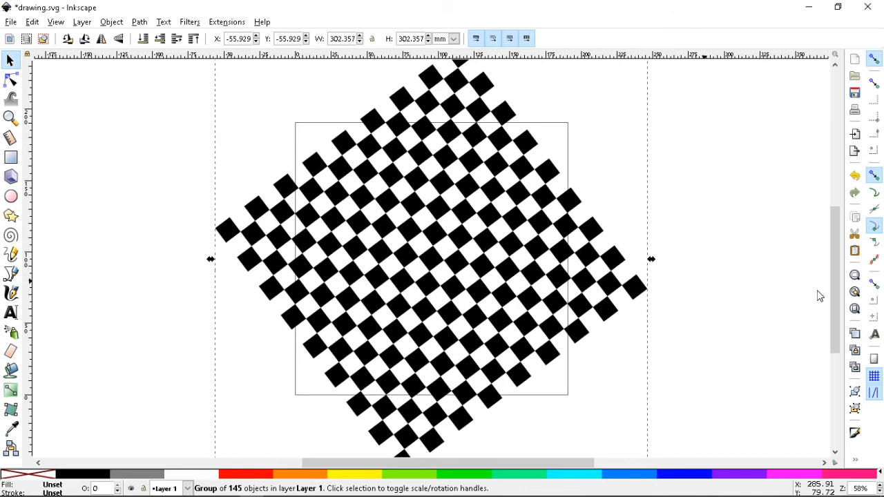
key("bracketright")
key("bracketright")
key("bracketright")
key("bracketright")
key("bracketright")
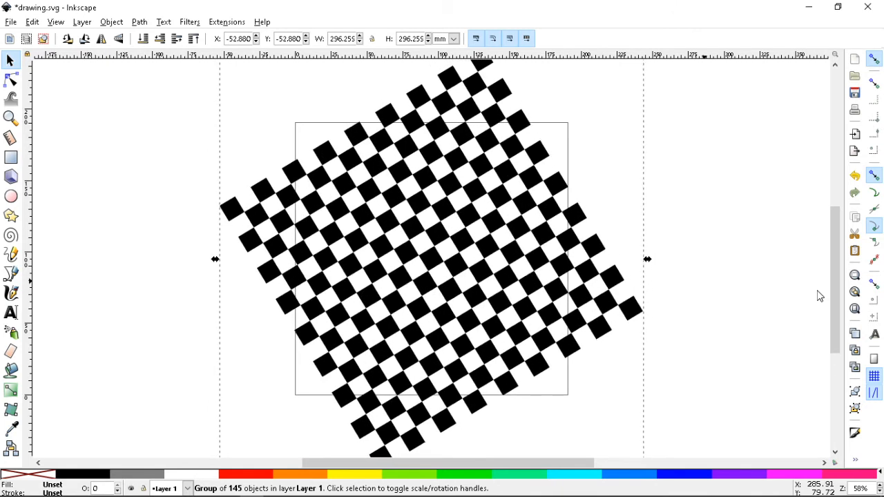
key("bracketright")
key("bracketright")
key("bracketright")
key("bracketright")
key("bracketright")
key("bracketright")
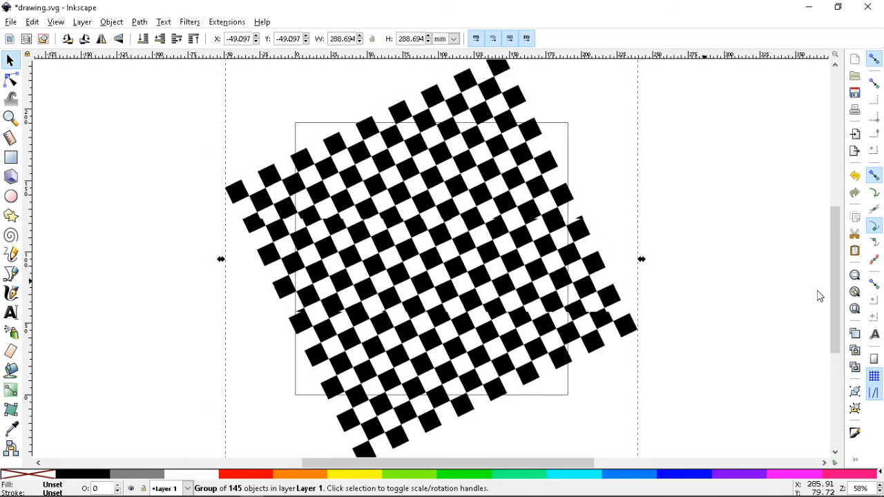
key("bracketright")
key("bracketright")
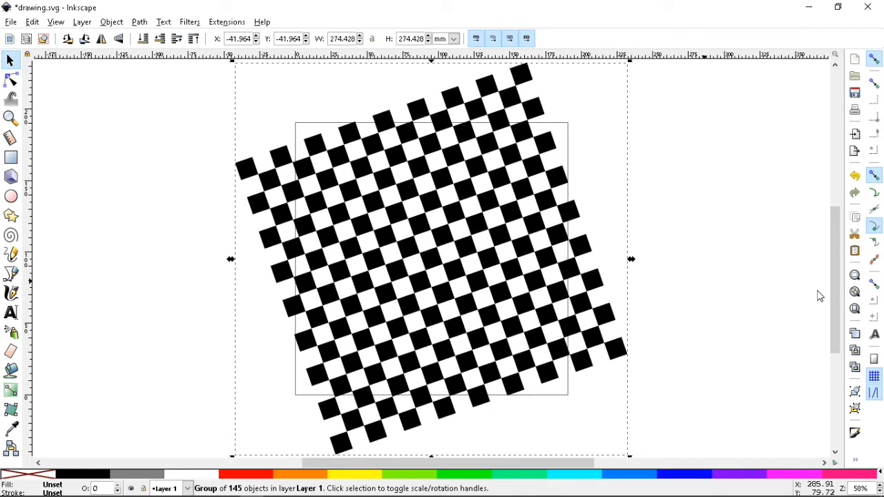
Delete the rotated checkerboard group from the page
key("Delete")
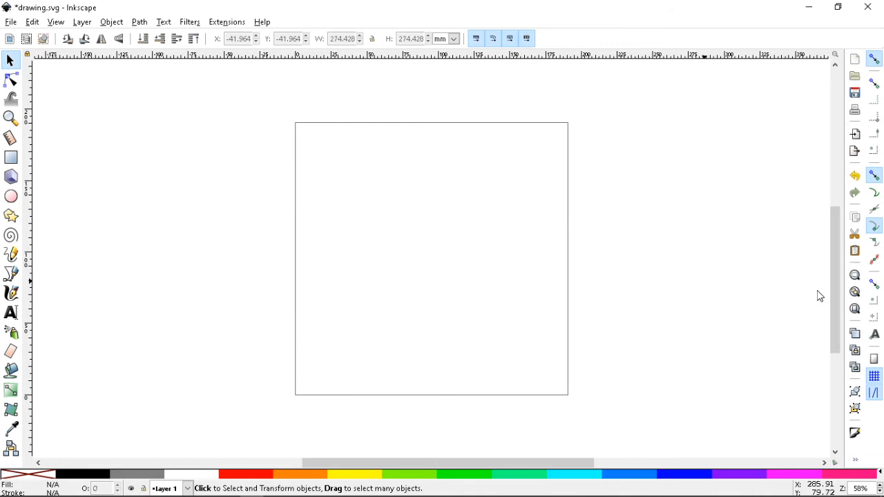
key("plus")
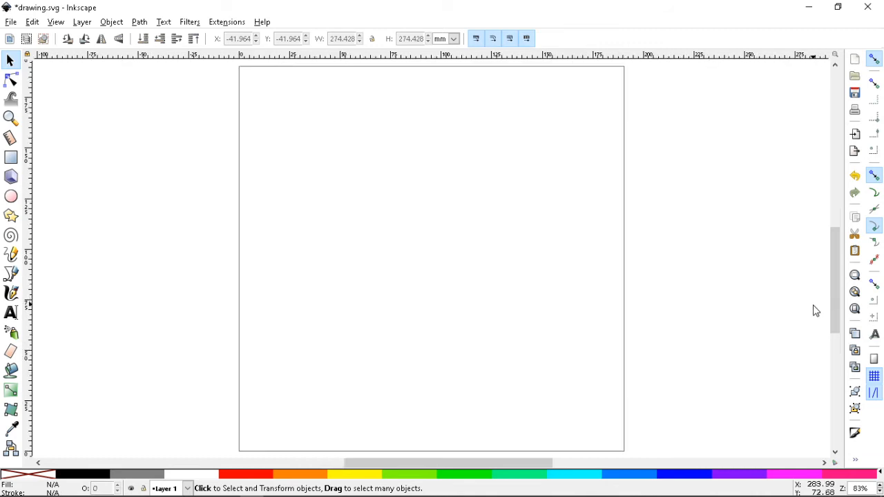
key("minus")
Move the spare checkerboard group onto the page at about X 20.8, Y -34.8 mm and show the grid
key("4")
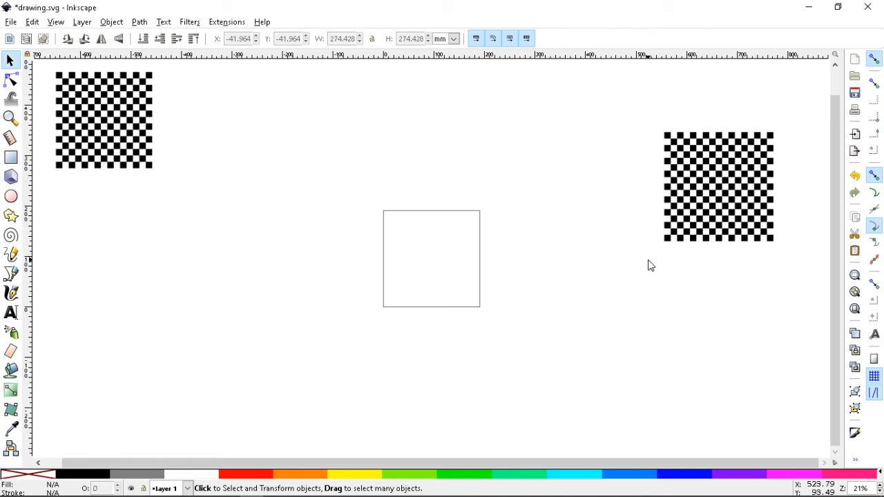
left_click_drag(714, 185, 444, 255)
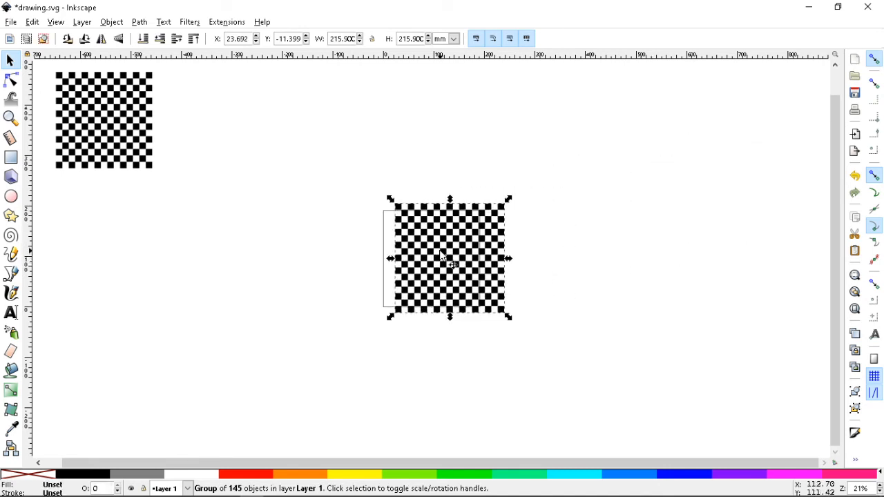
scroll(440, 252, "up", 4)
left_click_drag(469, 197, 466, 244)
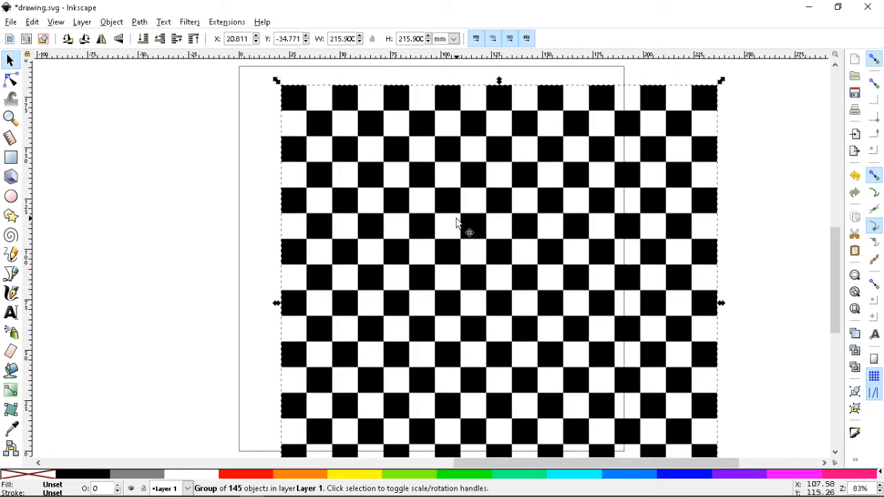
key("numbersign")
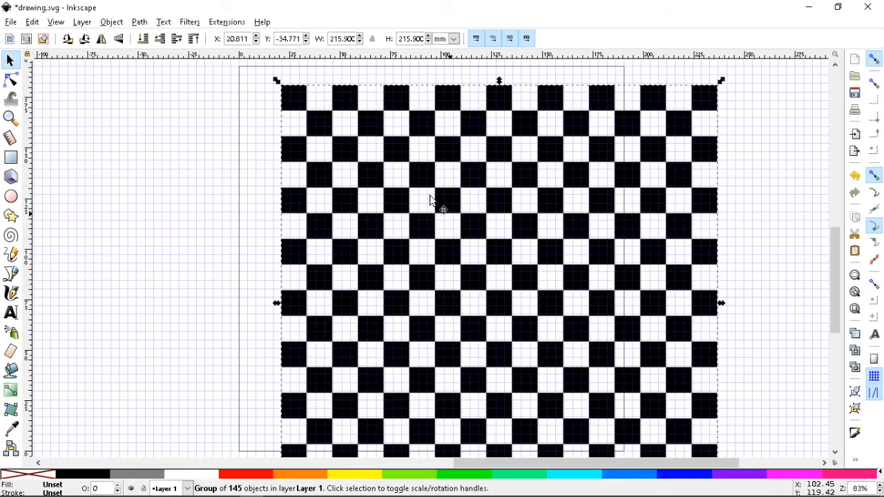
Snap the checkerboard group's upper-left corner to the page corner, at X 0, Y -25.4 mm
left_click_drag(292, 100, 247, 87)
scroll(104, 164, "up", 2)
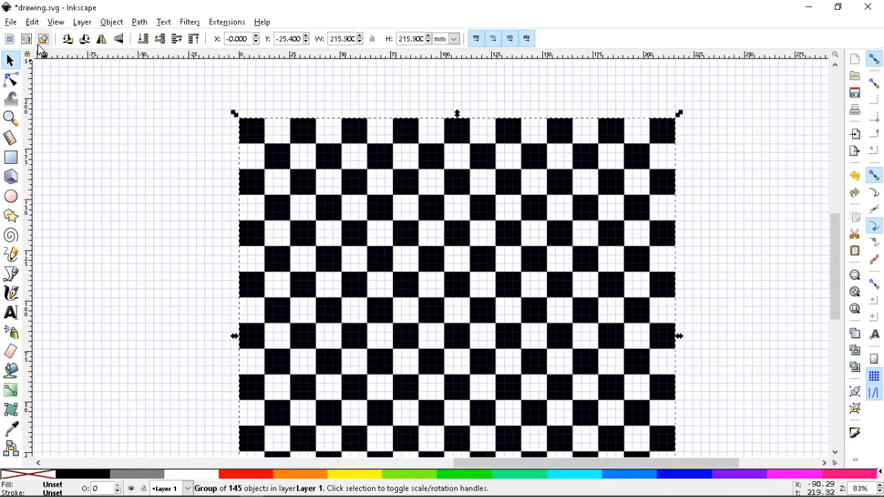
Set the rectangular page grid's X and Y spacing to 48 px in the document properties
left_click(31, 23)
mouse_move(11, 22)
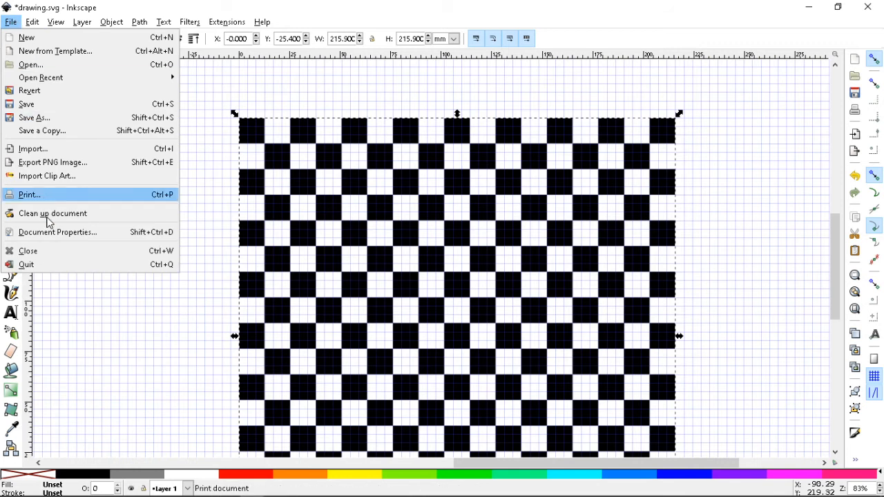
left_click(51, 236)
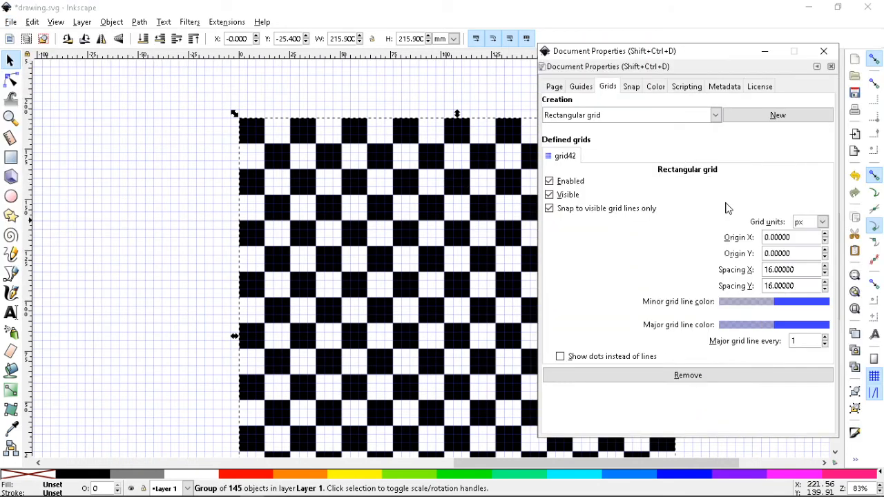
left_click_drag(796, 270, 746, 270)
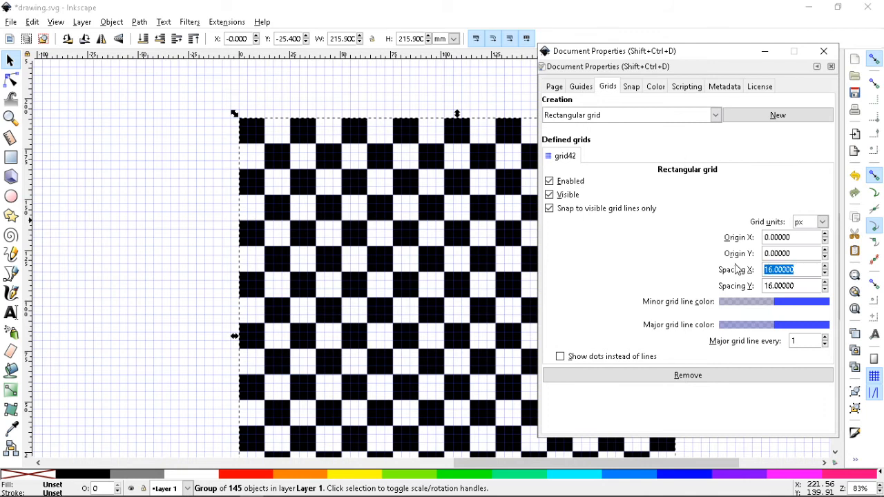
type("48")
left_click_drag(799, 285, 747, 283)
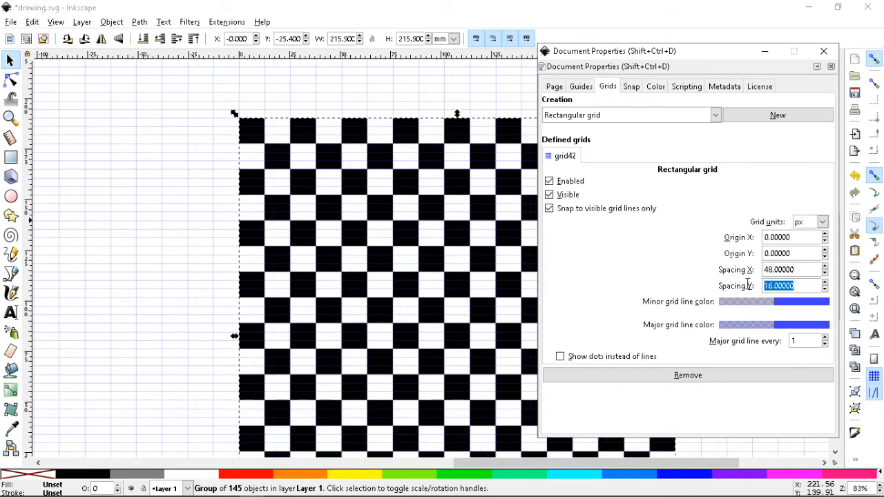
type("48")
key("Return")
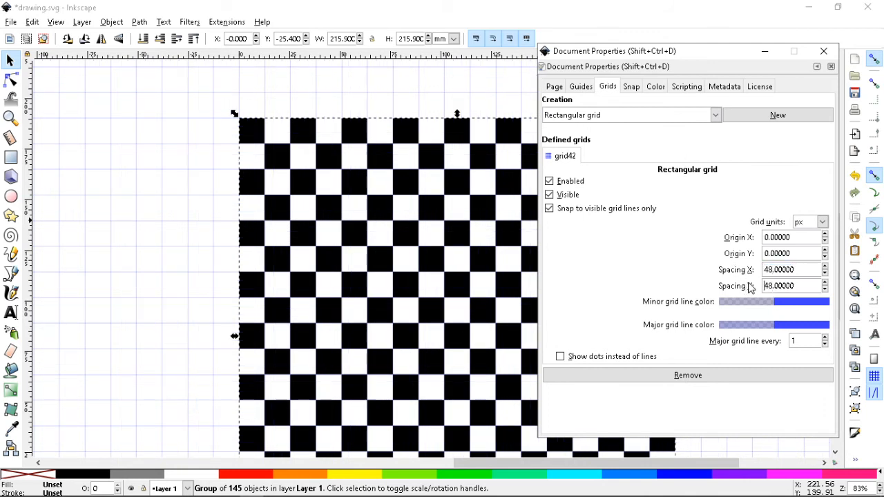
left_click(824, 51)
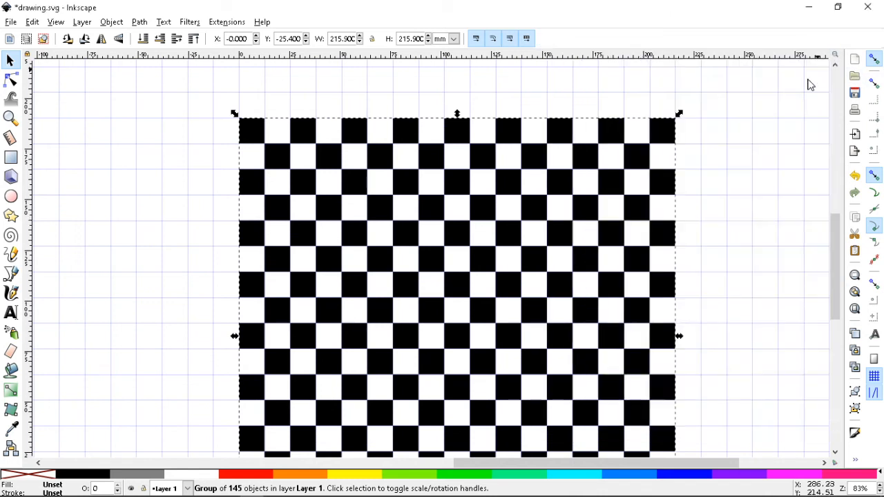
left_click(657, 91)
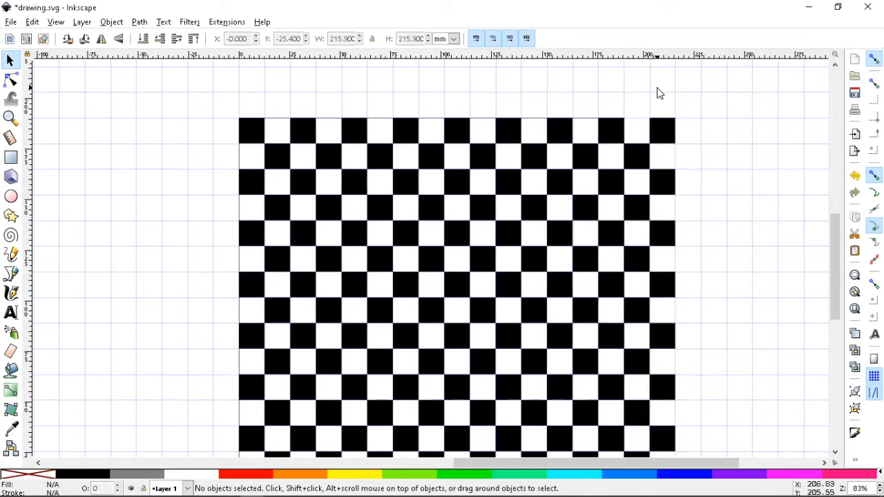
Ungroup the checkerboard on the page into individual squares
key("4")
key("5")
key("4")
key("5")
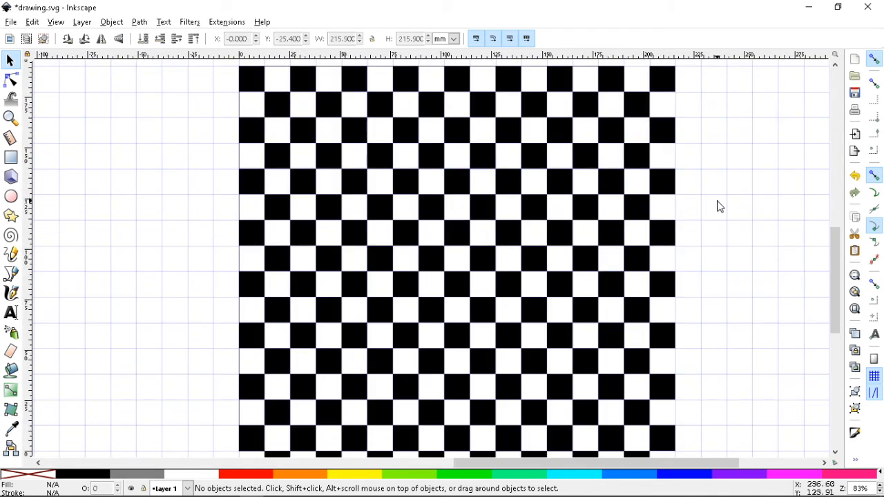
scroll(747, 202, "up", 2)
scroll(747, 201, "down", 2)
left_click(398, 308)
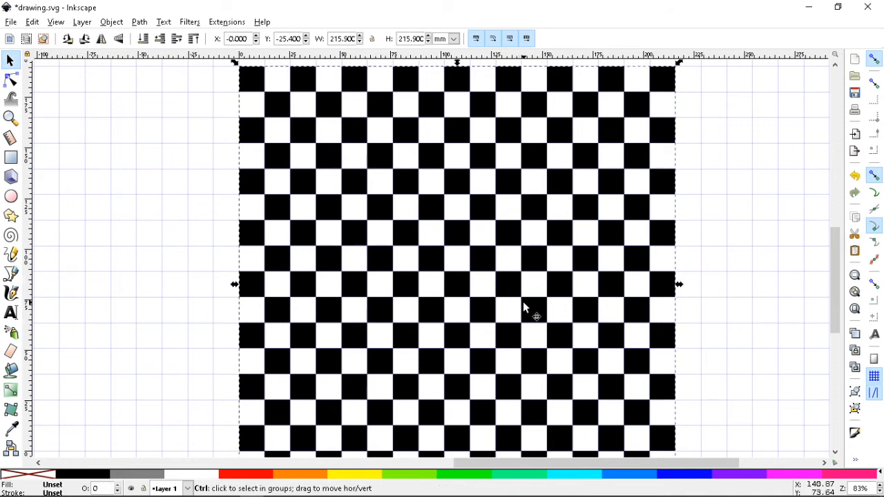
key("ctrl+shift+g")
left_click(735, 301)
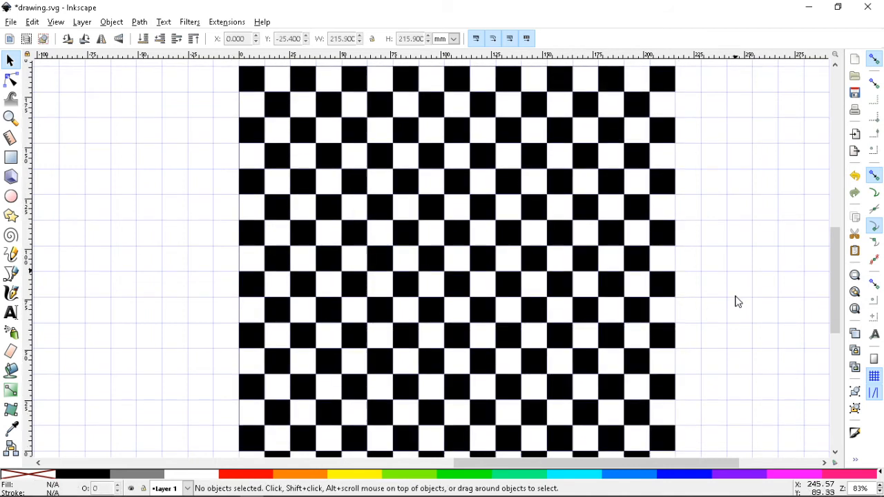
Duplicate the checkerboard's top row of squares and snap the copy diagonally above it at X -12.7, Y 190.5 mm
key("minus")
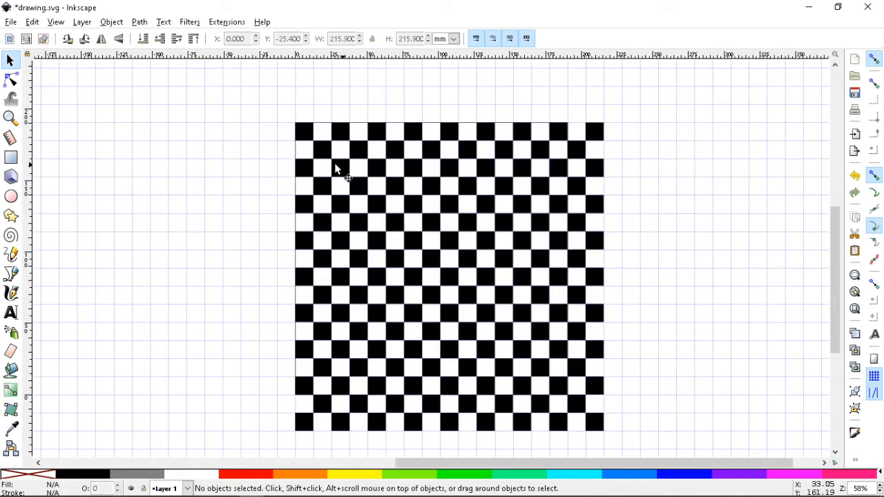
left_click_drag(257, 109, 635, 156)
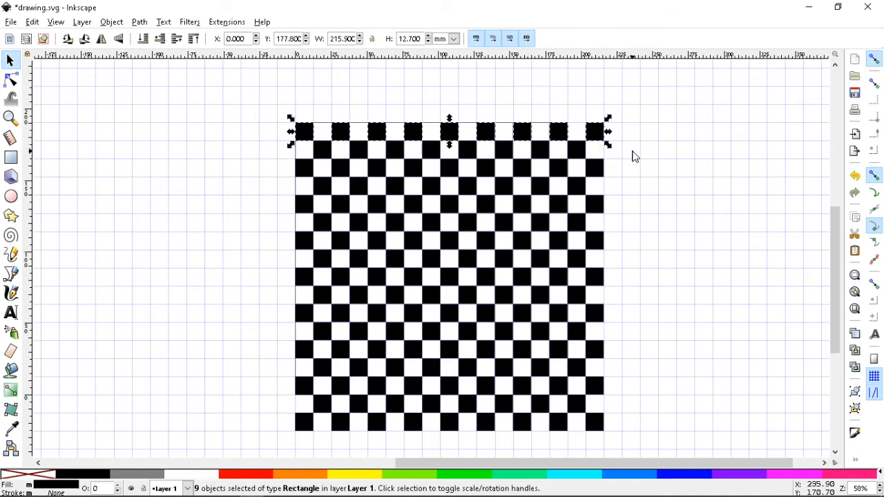
left_click_drag(570, 141, 541, 118)
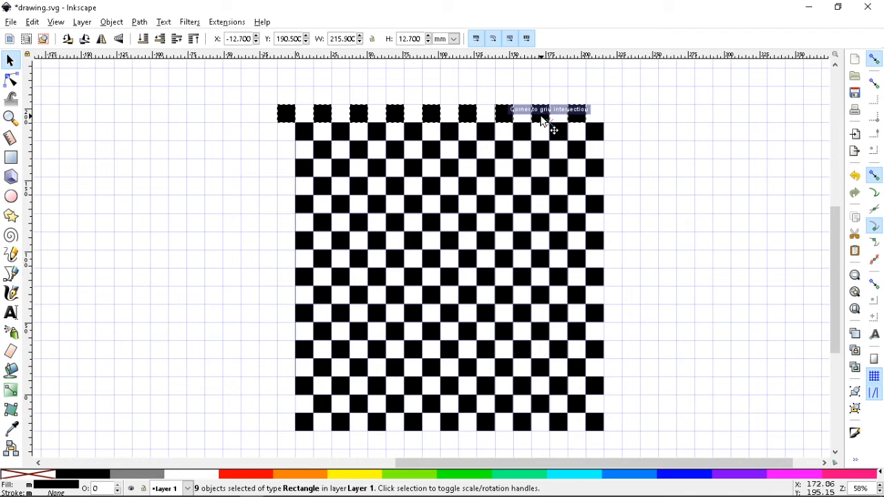
left_click_drag(542, 119, 542, 119)
left_click(187, 197)
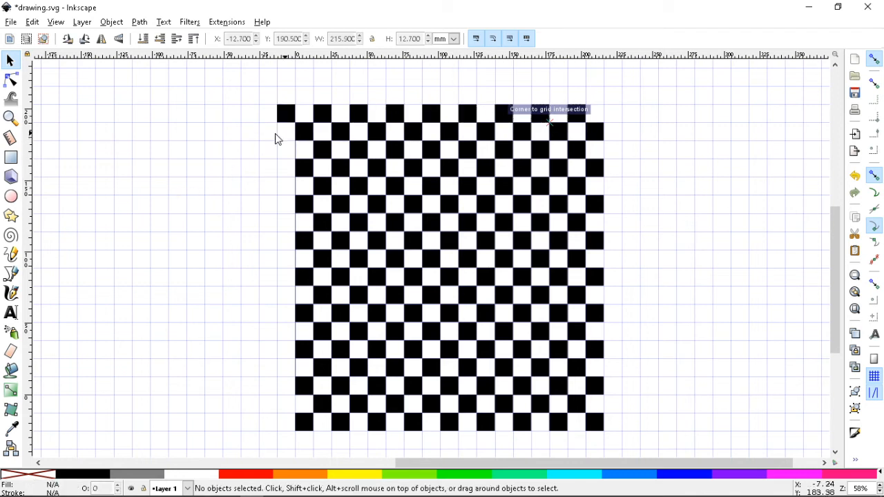
Duplicate the original leftmost column of squares and snap the copy diagonally down-left at X -12.7, Y -38.1 mm
left_click_drag(260, 116, 317, 443)
left_click_drag(308, 207, 286, 225)
scroll(746, 360, "down", 1)
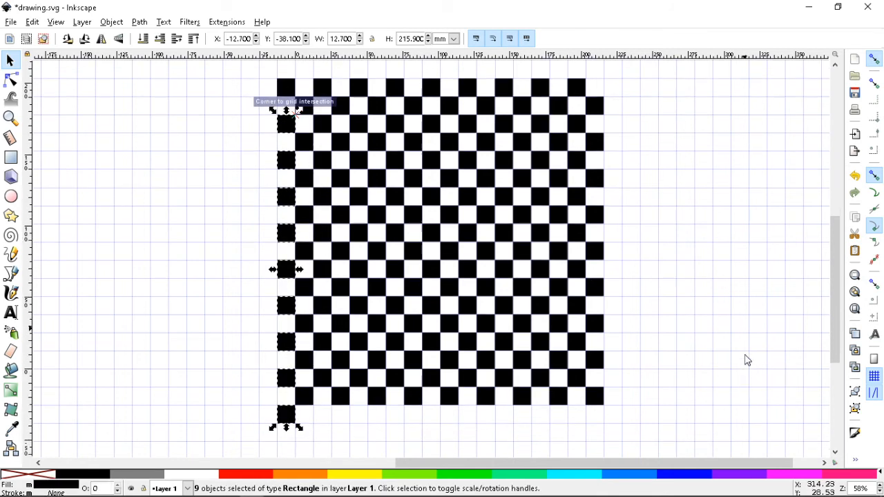
Duplicate the original bottom row of squares and snap the copy diagonally down-right at X 12.7, Y -38.1 mm
left_click(632, 424)
left_click_drag(634, 423, 329, 426)
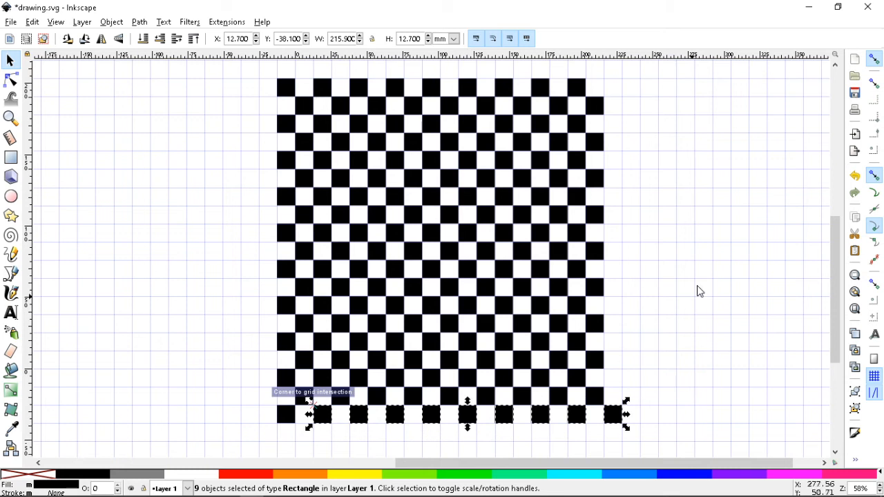
left_click(712, 256)
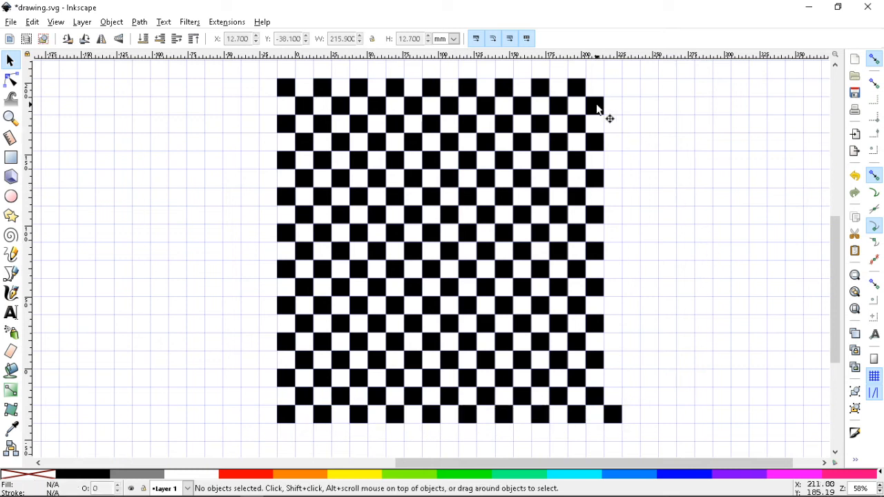
Duplicate the original rightmost column of squares and snap the copy diagonally up-right at X 215.9, Y -12.7 mm
left_click(596, 399)
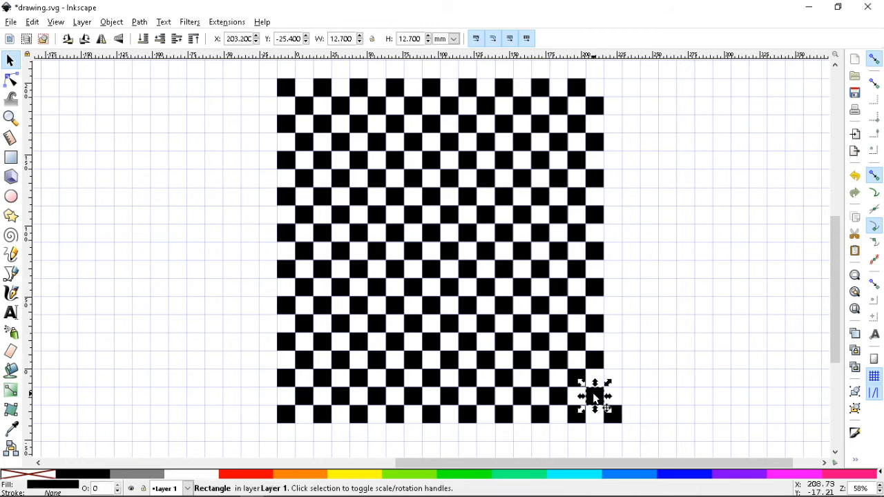
left_click(654, 166)
left_click_drag(634, 83, 579, 416)
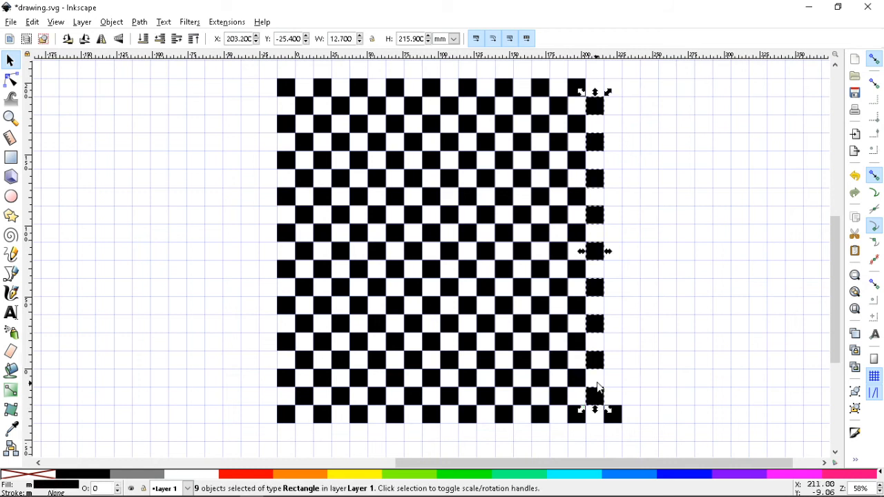
left_click_drag(610, 360, 629, 347)
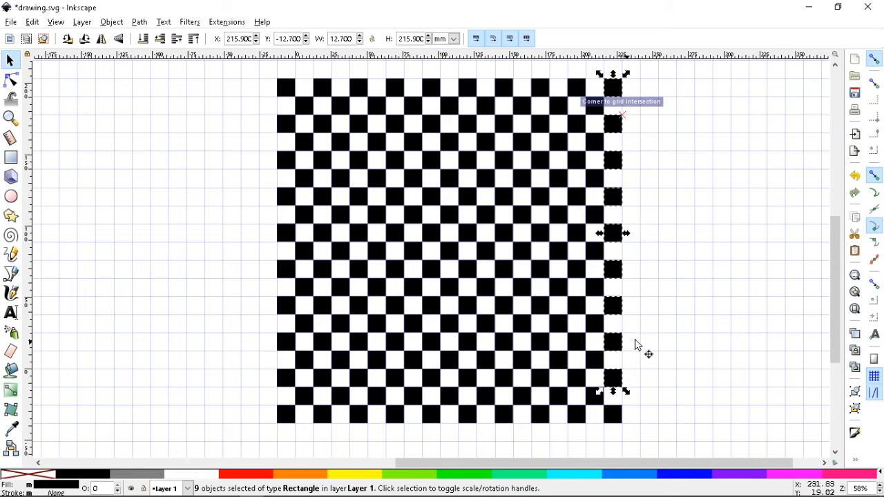
Deselect the squares and save the document with the extended checkerboard
left_click(689, 322)
key("ctrl+s")
key("ctrl+s")
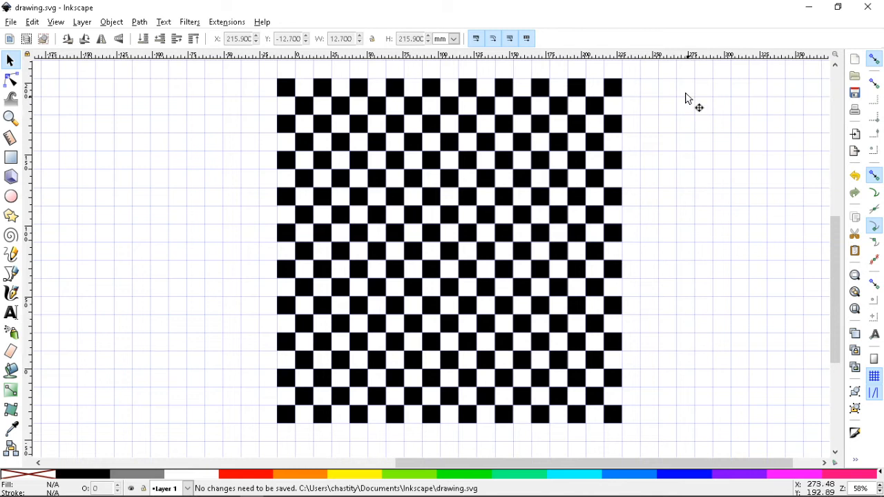
Select all squares of the extended checkerboard and group them
left_click_drag(661, 67, 220, 446)
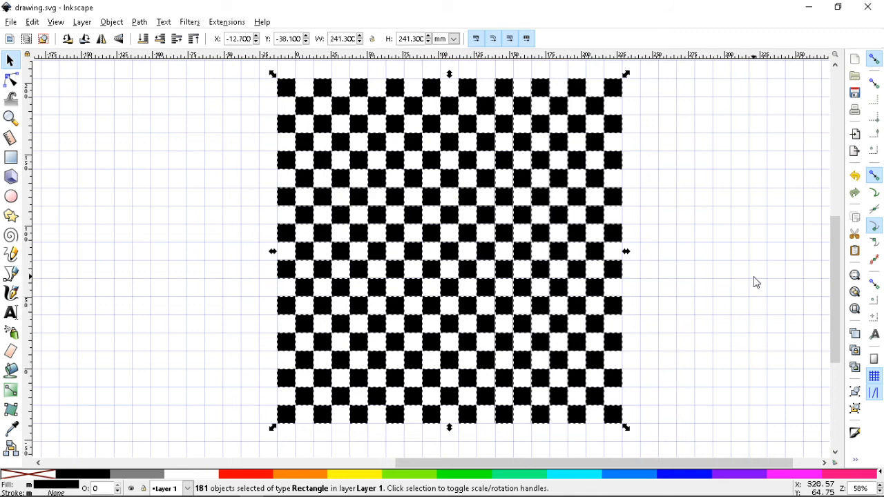
key("ctrl")
key("ctrl+g")
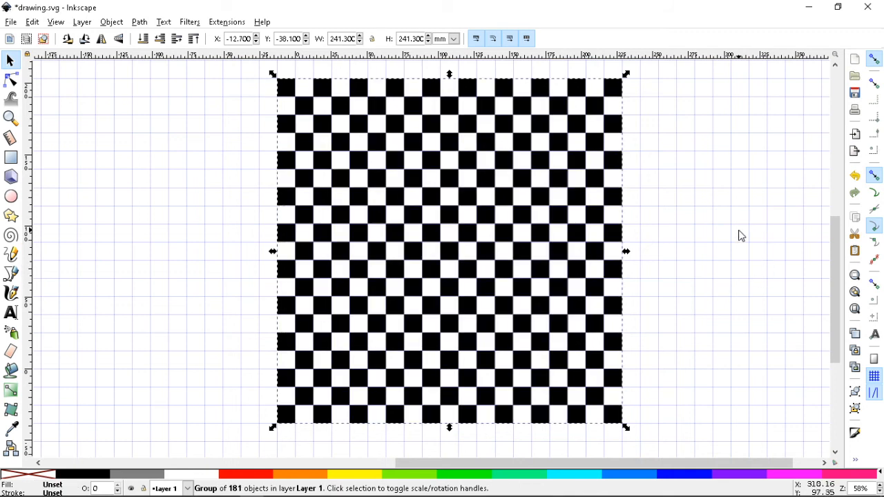
Duplicate the checkerboard group, place the spare copy right of the page at X 368.3, Y 25.4 mm, and select the original
key("minus")
key("minus")
key("ctrl")
key("ctrl+d")
left_click_drag(449, 240, 723, 196)
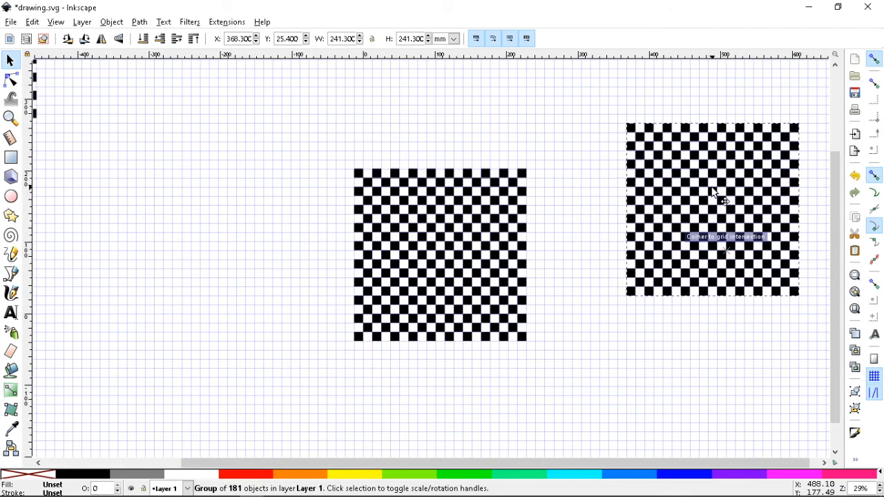
left_click(600, 257)
left_click(526, 258)
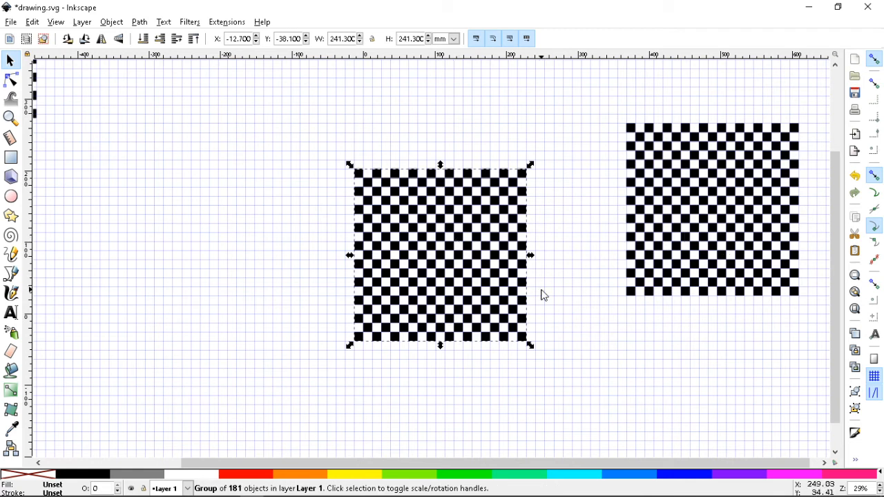
Examine the checkerboard at different zoom levels, comparing the 1:1, 1:2, selection, drawing, page and page-width zooms
key("plus")
key("plus")
key("plus")
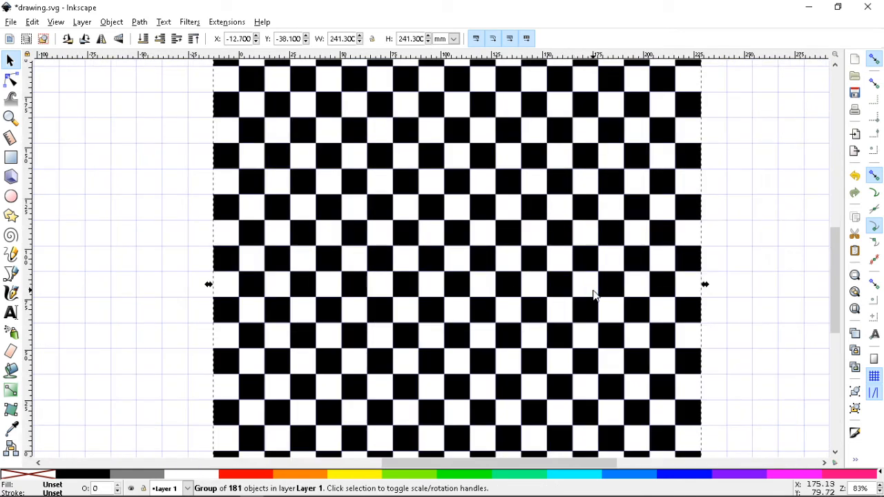
key("minus")
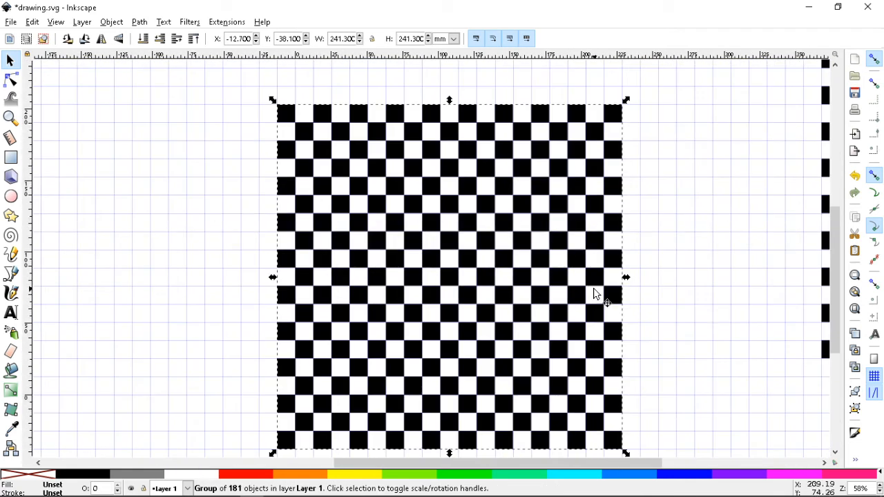
key("plus")
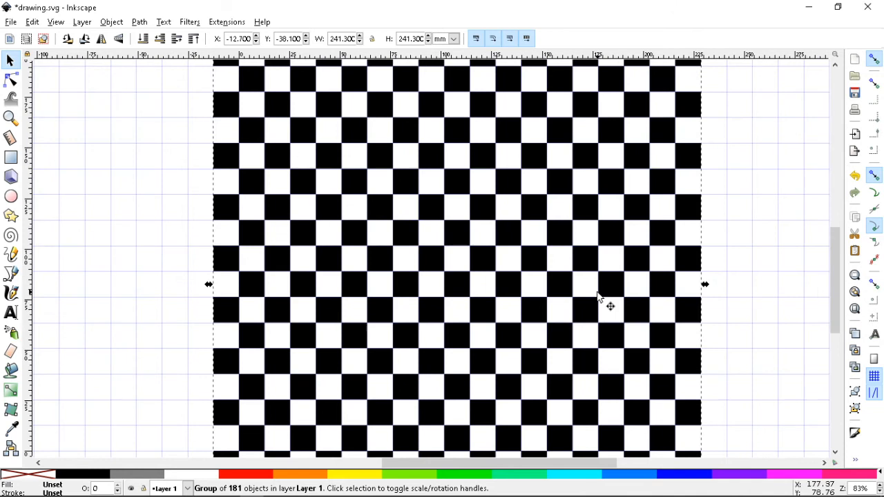
left_click(55, 22)
mouse_move(69, 37)
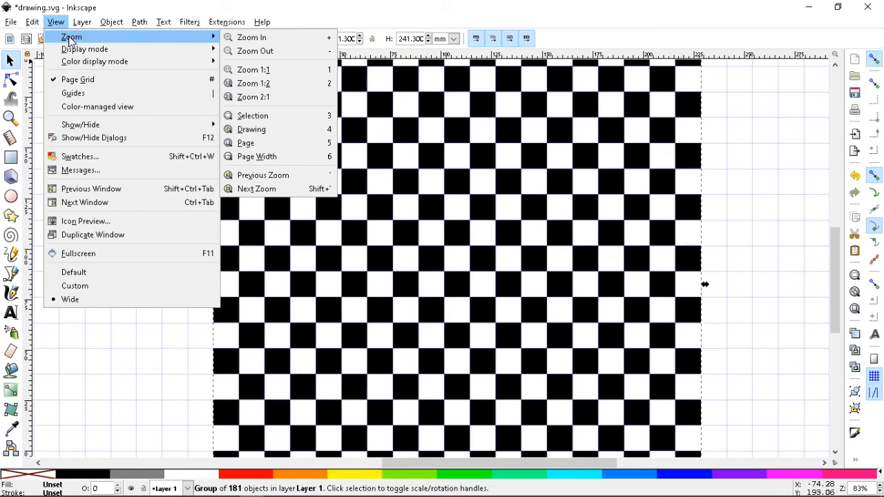
left_click(740, 193)
key("1")
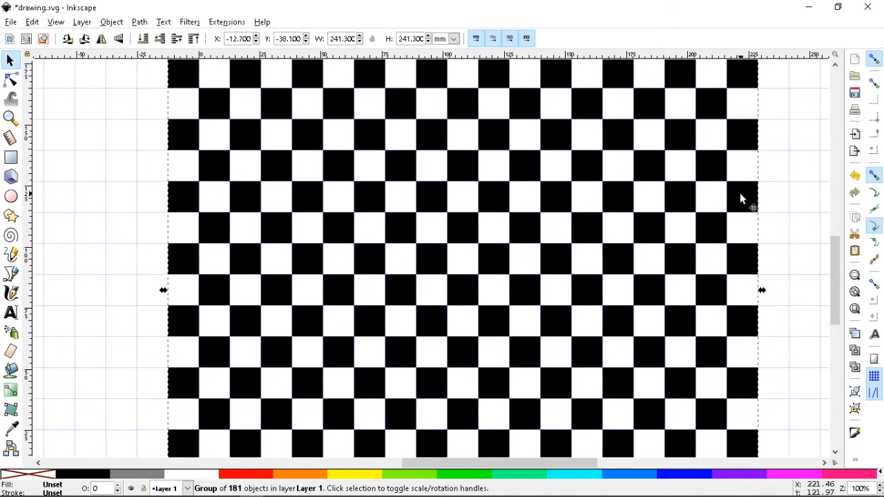
key("2")
key("3")
key("4")
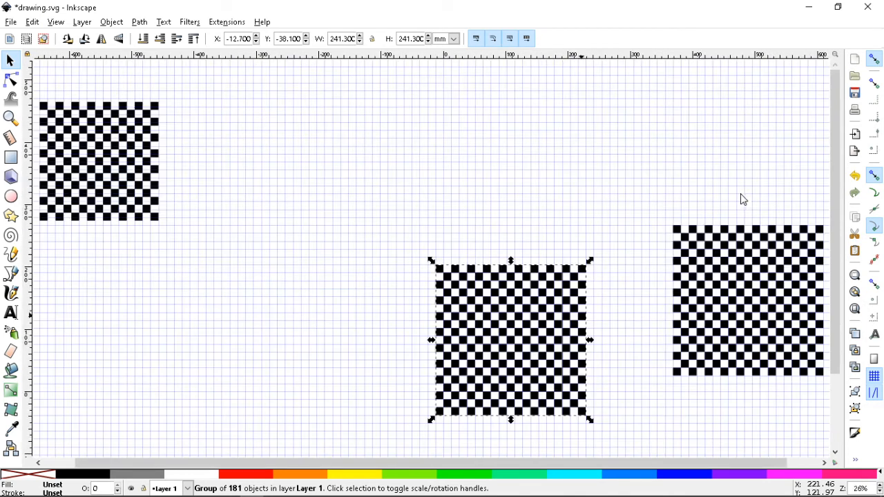
key("5")
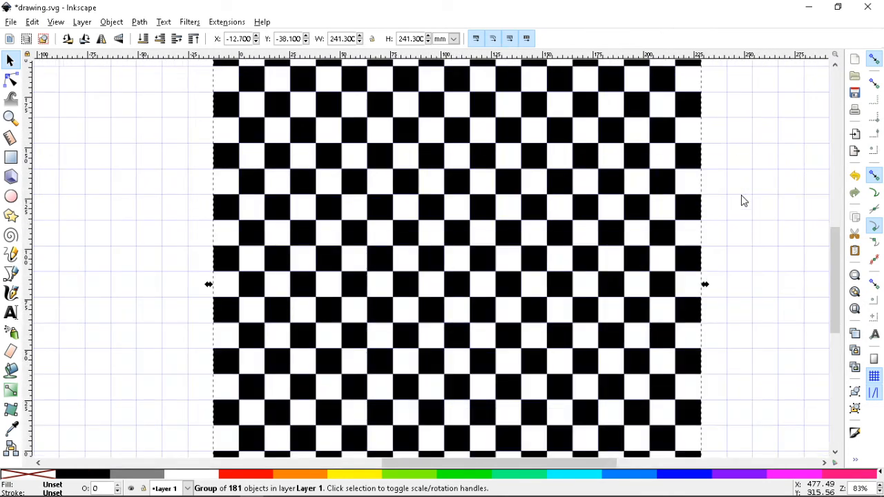
key("6")
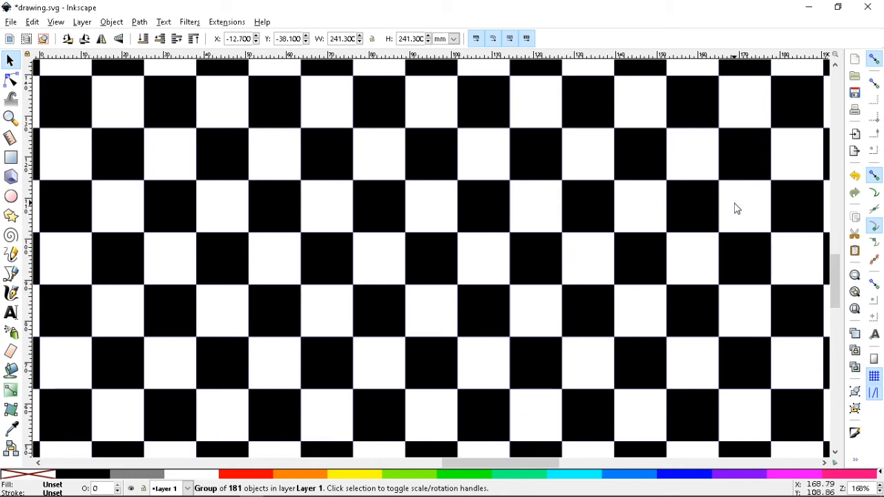
key("5")
key("minus")
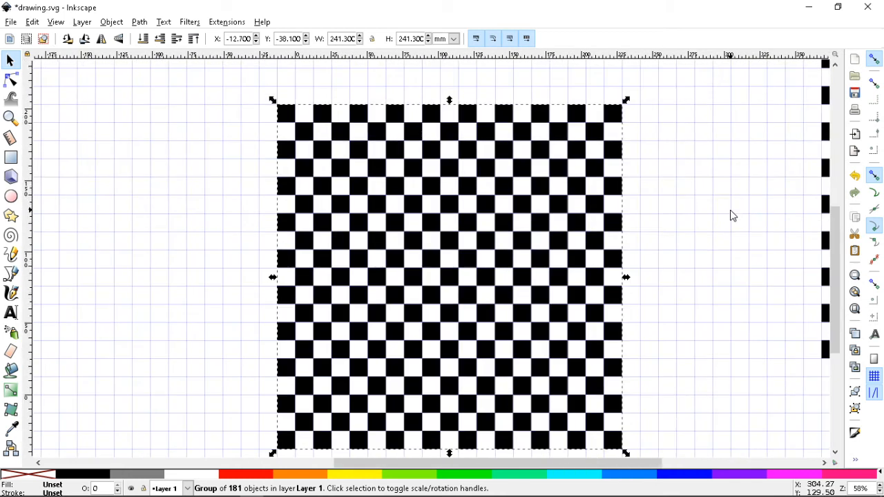
Move the spare checkerboard farther away from the page, to X 424.65, Y 43.97 mm, and deselect it
key("plus")
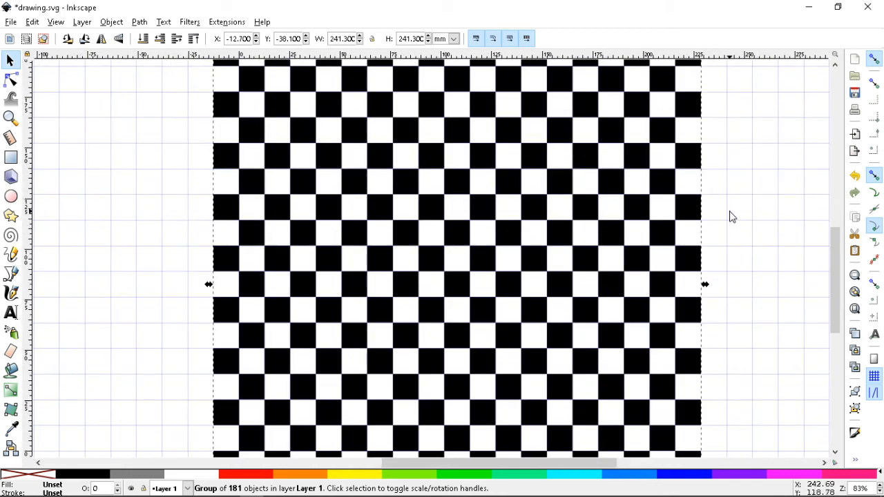
key("minus")
key("minus")
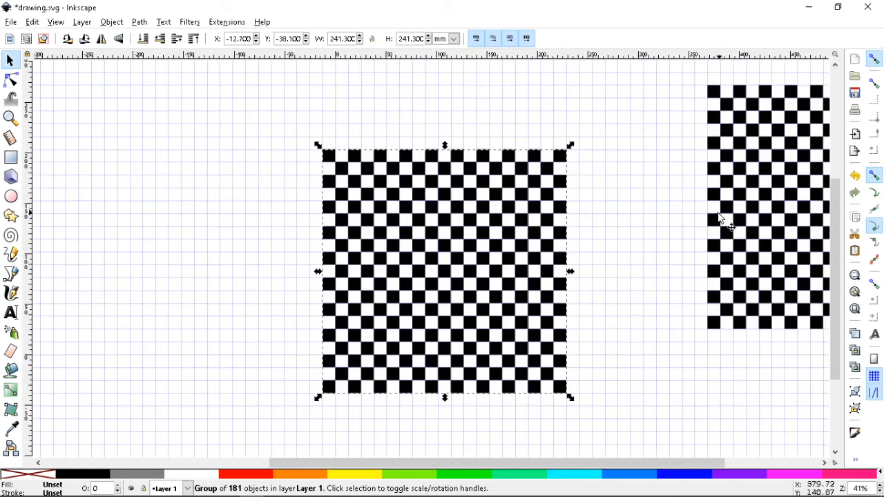
left_click_drag(732, 253, 788, 235)
left_click(637, 250)
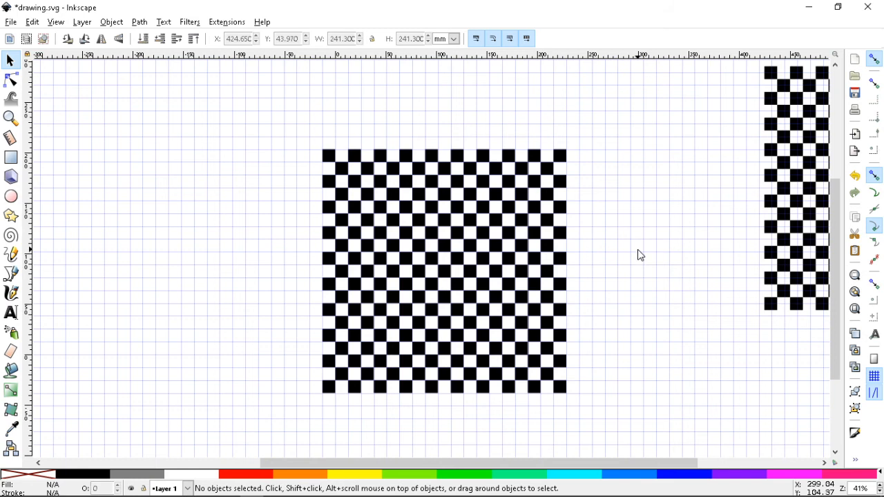
Hide the page grid so only the checkerboards show on the canvas
key("plus")
key("plus")
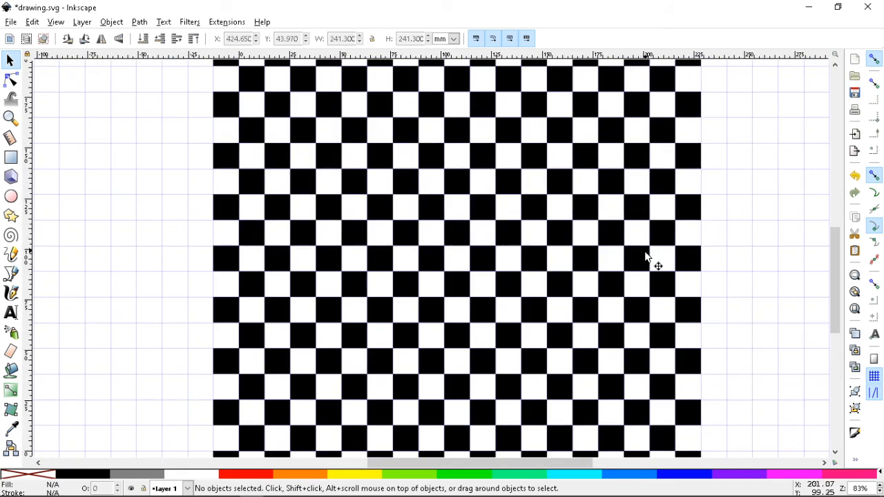
key("numbersign")
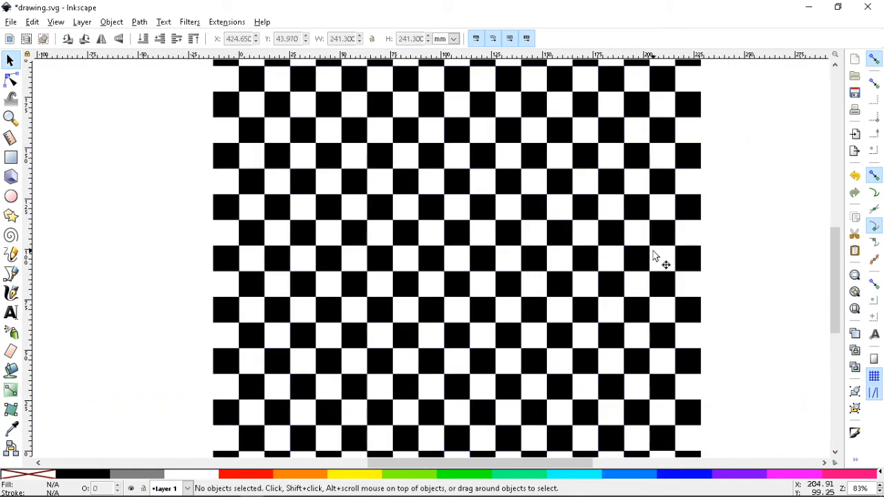
Select the checkerboard group that covers the page and save the document
key("minus")
key("minus")
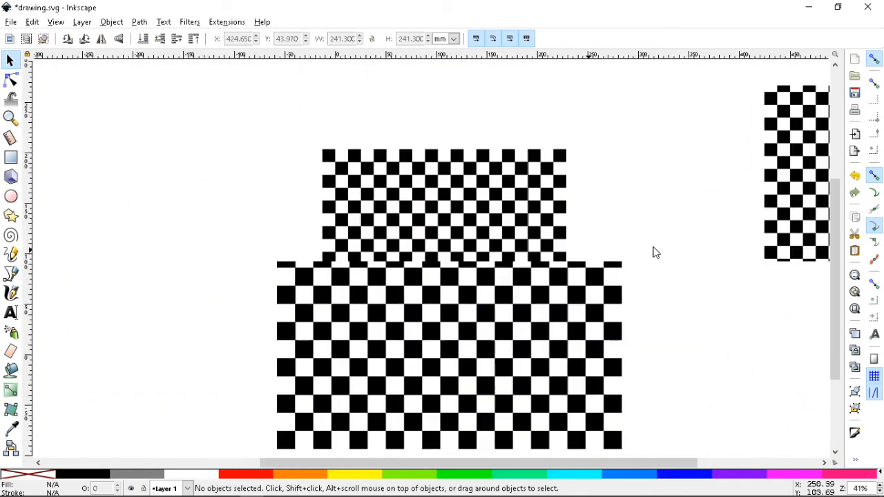
left_click(442, 256)
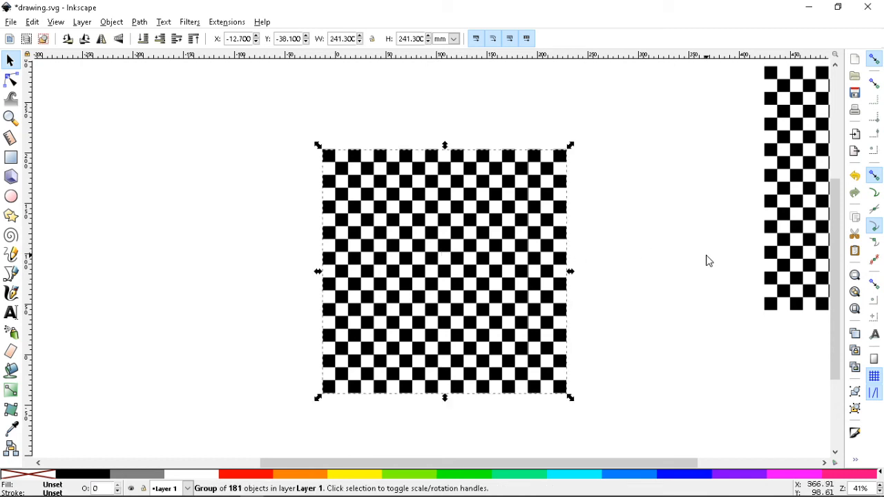
key("ctrl+s")
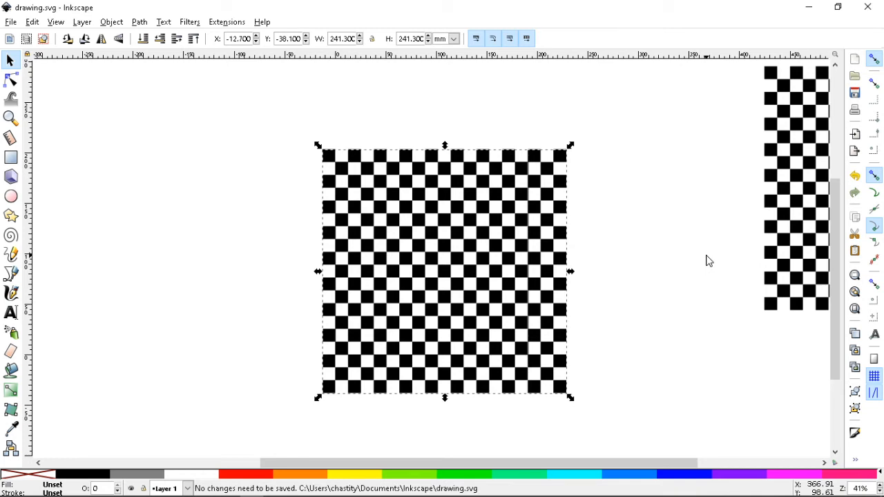
Rotate the checkerboard group over the page clockwise in small increments through a full quarter turn, until its squares align with the page again
key("bracketright")
key("bracketright")
key("bracketright")
key("bracketright")
key("bracketright")
key("bracketright")
key("bracketright")
key("bracketright")
key("bracketright")
key("bracketright")
key("bracketright")
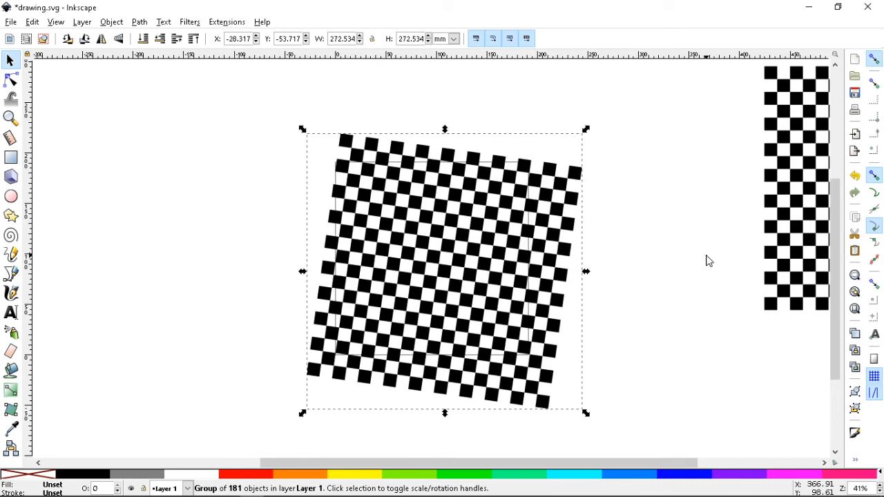
key("bracketright")
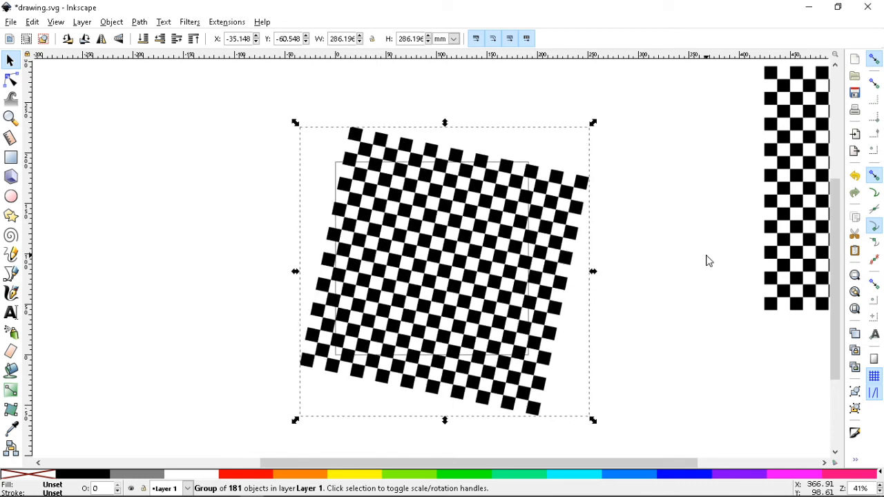
key("bracketright")
key("bracketright")
key("bracketright")
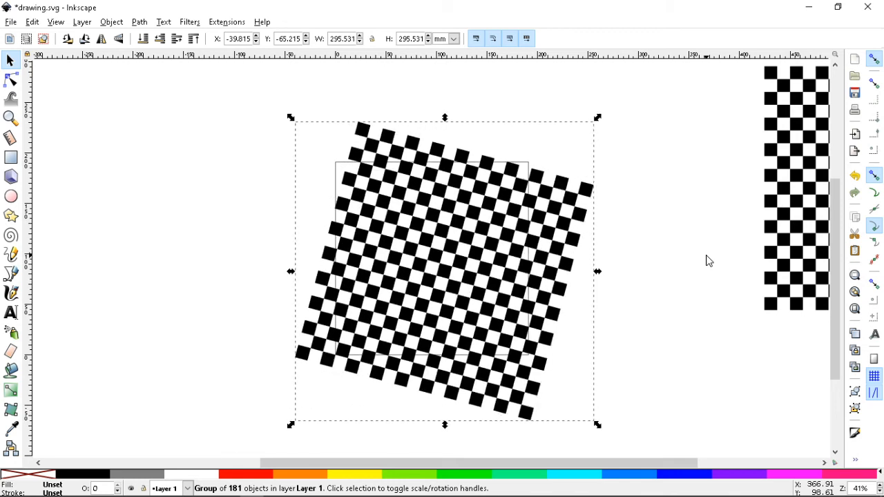
key("bracketright")
key("bracketright")
key("bracketright")
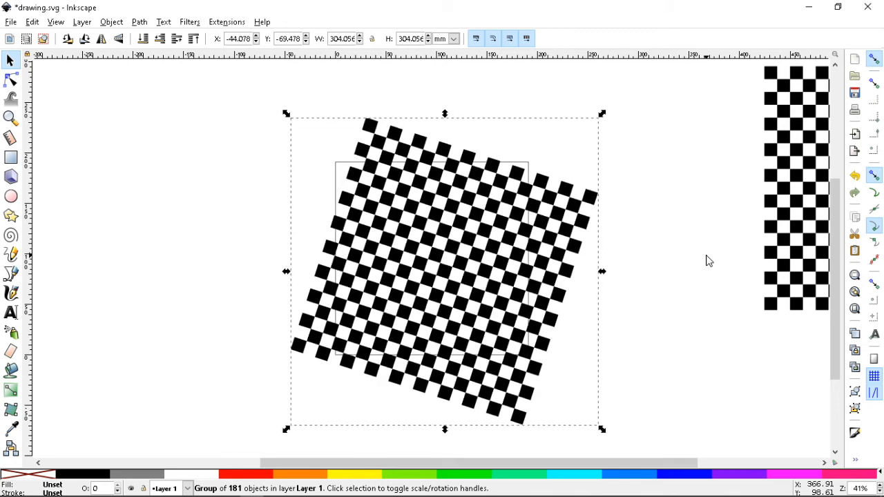
key("bracketright")
key("bracketright")
key("bracketright")
key("bracketright")
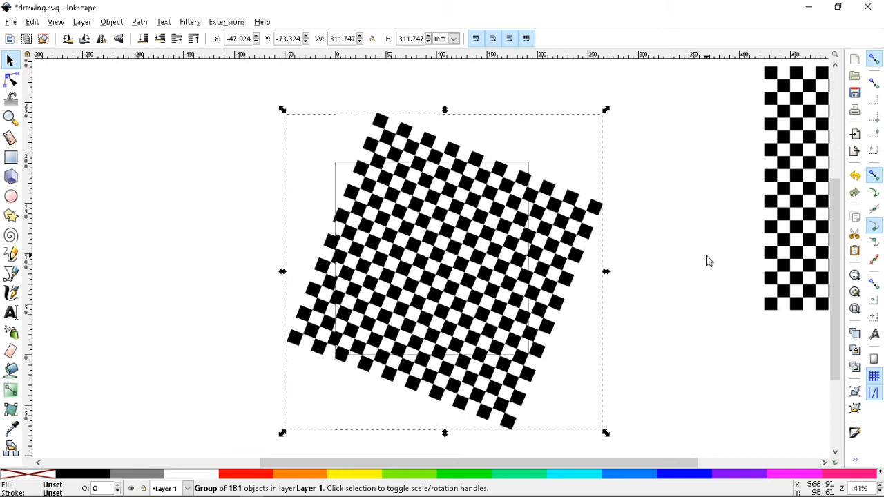
key("bracketright")
key("bracketright")
key("bracketright")
key("bracketright")
key("bracketright")
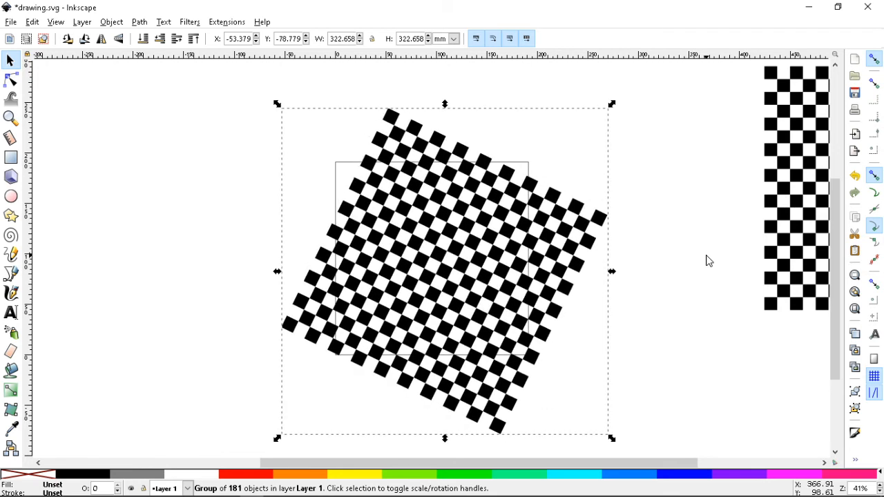
key("bracketright")
key("bracketright")
key("bracketright")
key("bracketright")
key("bracketright")
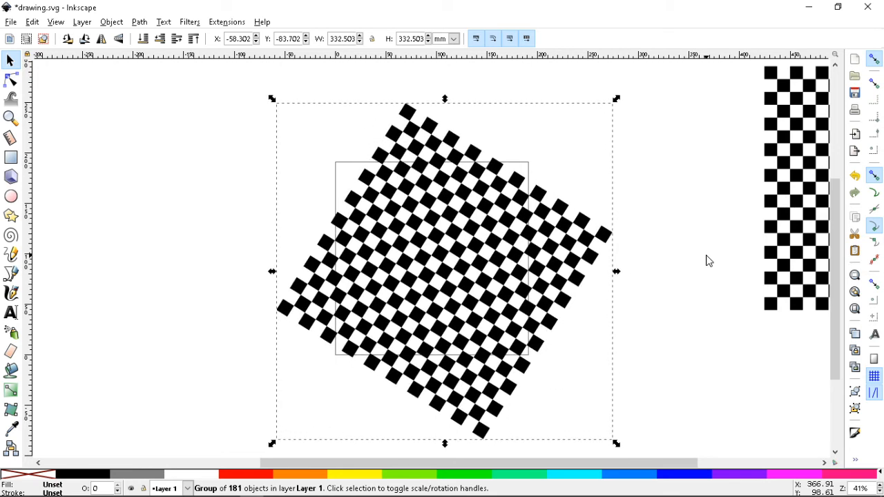
key("bracketright")
key("bracketright")
key("bracketright")
key("bracketright")
key("bracketright")
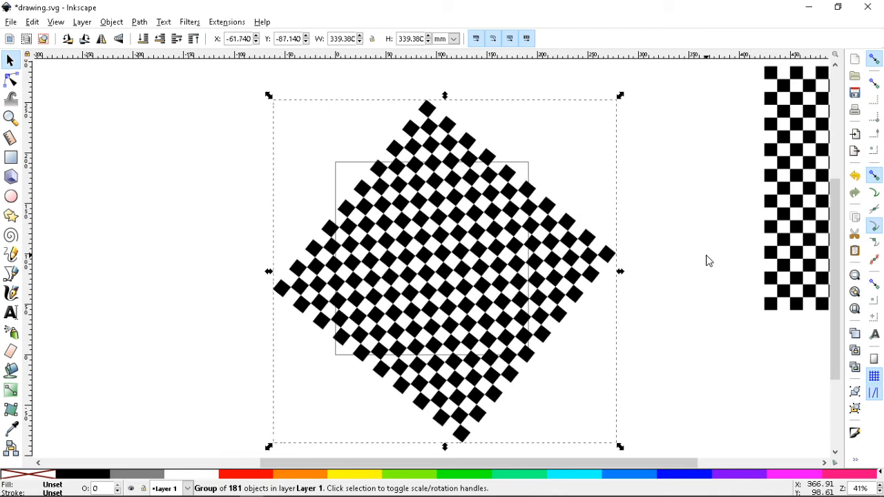
key("bracketright")
key("bracketright")
key("bracketright")
key("bracketright")
key("bracketright")
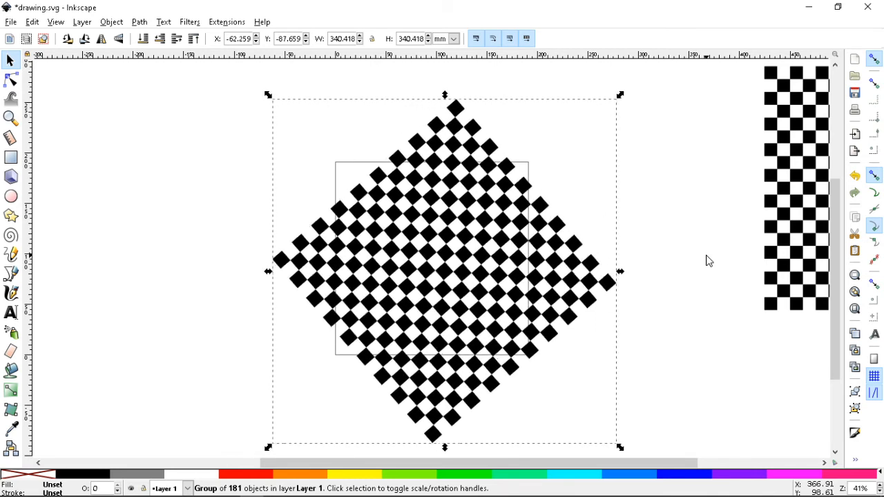
key("bracketright")
key("bracketright")
key("bracketright")
key("bracketright")
key("bracketright")
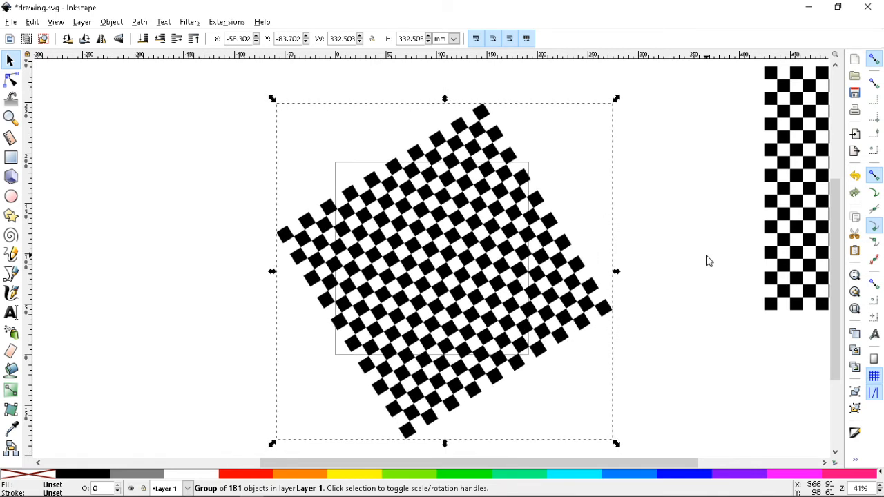
key("bracketright")
key("bracketright")
key("bracketright")
key("bracketright")
key("bracketright")
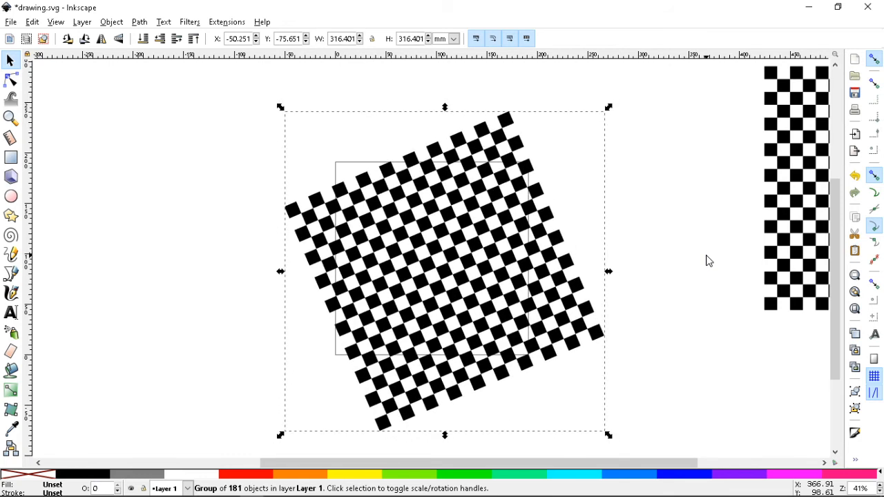
key("bracketright")
key("bracketright")
key("bracketright")
key("bracketright")
key("bracketright")
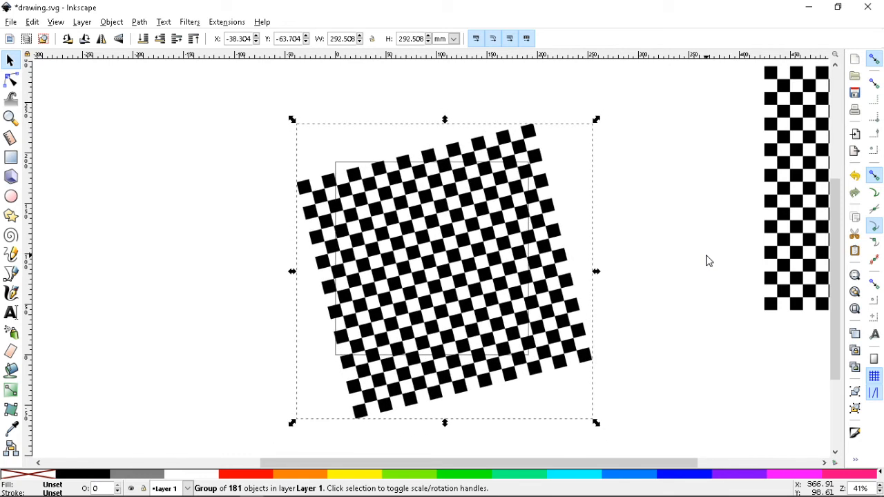
key("bracketright")
key("bracketright")
key("bracketright")
key("bracketright")
key("bracketright")
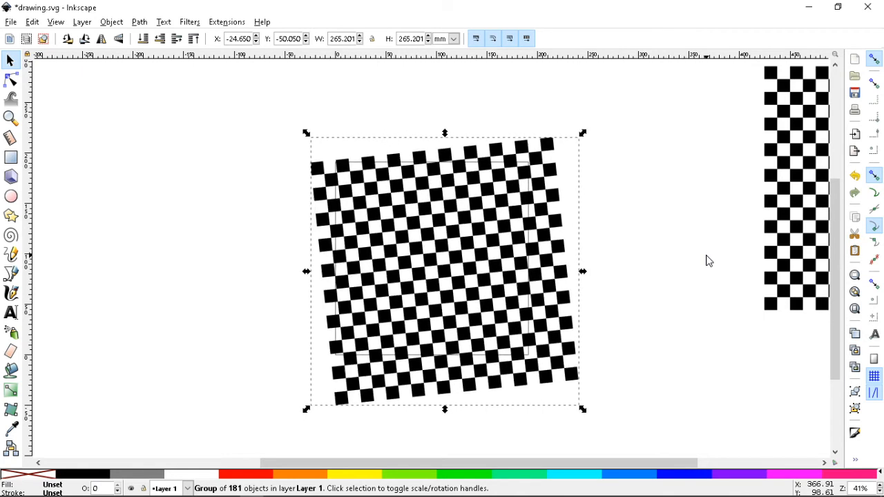
key("bracketright")
key("bracketright")
key("bracketright")
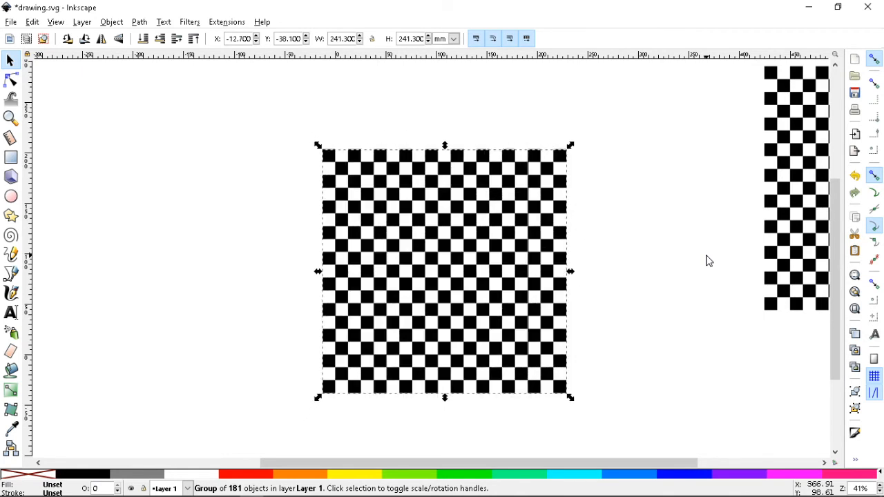
Rotate the squared-up checkerboard group further clockwise in small increments
key("bracketright")
key("bracketright")
key("bracketright")
key("bracketright")
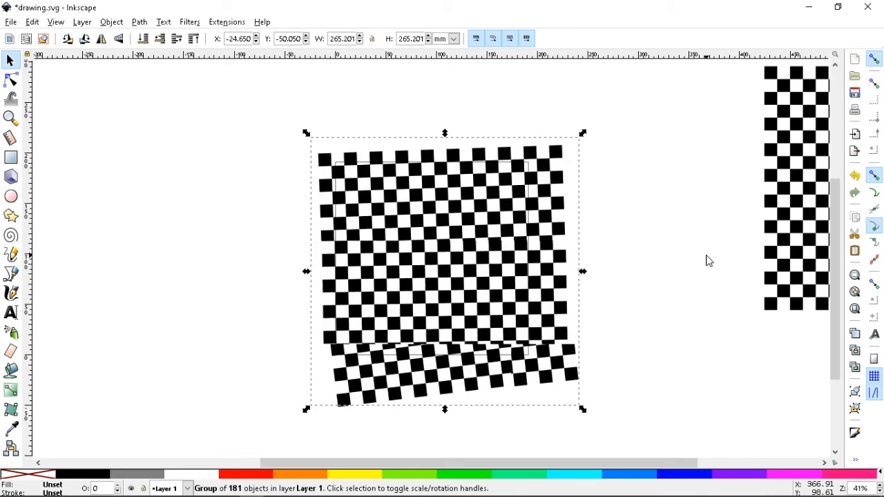
key("bracketright")
key("bracketright")
key("bracketright")
key("bracketright")
Rotate the checkerboard group over the page counterclockwise in small increments, past the diamond orientation
key("bracketleft")
key("bracketleft")
key("bracketleft")
key("bracketleft")
key("bracketleft")
key("bracketleft")
key("bracketleft")
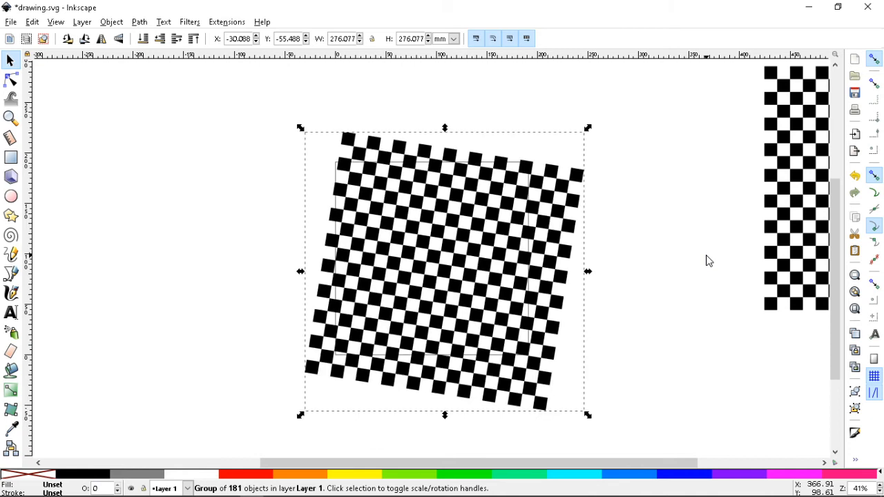
key("bracketleft")
key("bracketleft")
key("bracketleft")
key("bracketleft")
key("bracketleft")
key("bracketleft")
key("bracketleft")
key("bracketleft")
key("bracketleft")
key("bracketleft")
key("bracketleft")
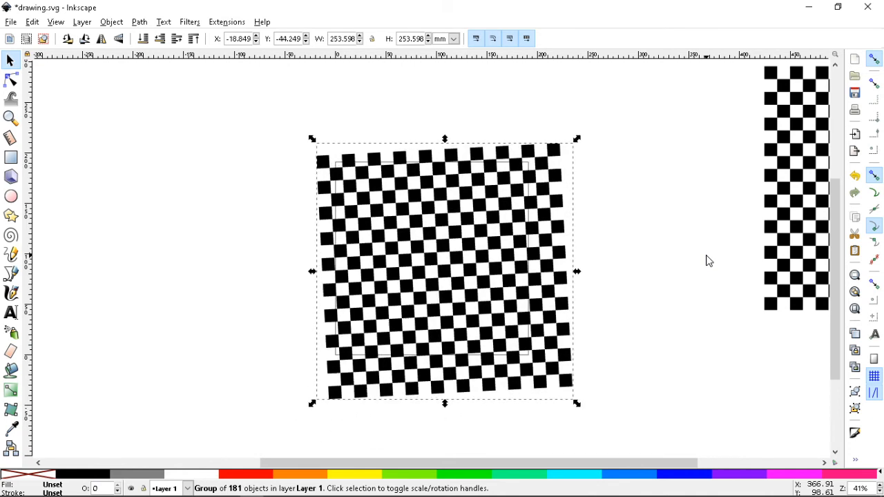
key("bracketleft")
key("bracketleft")
key("bracketleft")
key("bracketleft")
key("bracketleft")
key("bracketleft")
key("bracketleft")
key("bracketleft")
key("bracketleft")
key("bracketleft")
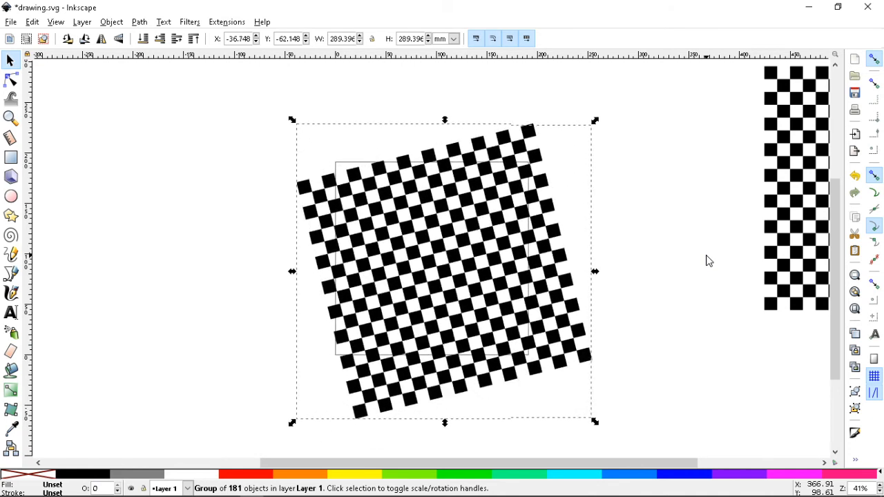
key("bracketleft")
key("bracketleft")
key("bracketleft")
key("bracketleft")
key("bracketleft")
key("bracketleft")
key("bracketleft")
key("bracketleft")
key("bracketleft")
key("bracketleft")
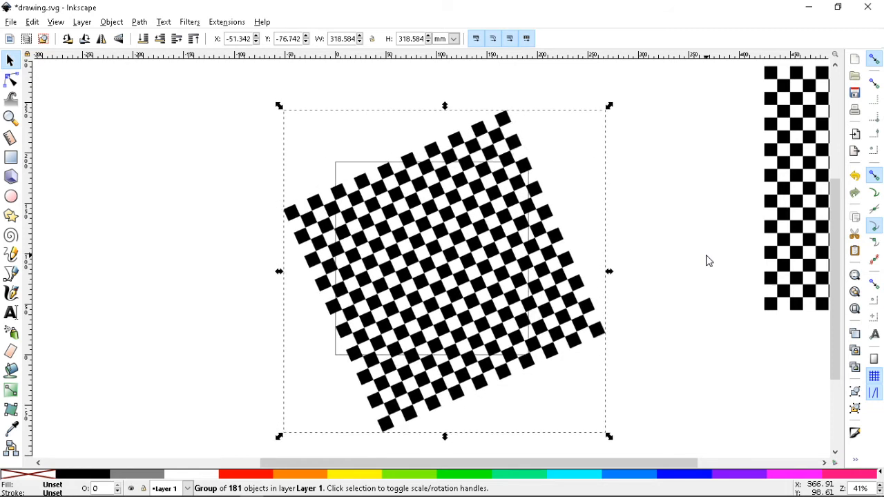
key("bracketleft")
key("bracketleft")
key("bracketleft")
key("bracketleft")
key("bracketleft")
key("bracketleft")
key("bracketleft")
key("bracketleft")
key("bracketleft")
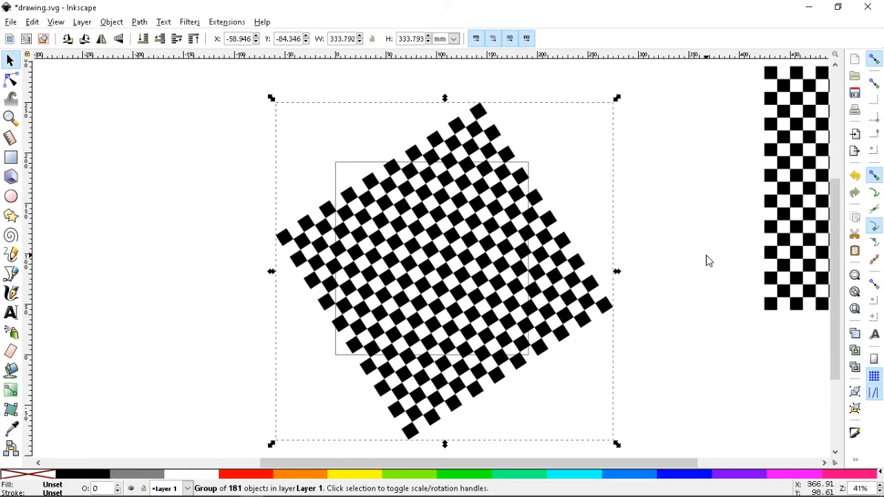
key("bracketleft")
key("bracketleft")
key("bracketleft")
key("bracketleft")
key("bracketleft")
key("bracketleft")
key("bracketleft")
key("bracketleft")
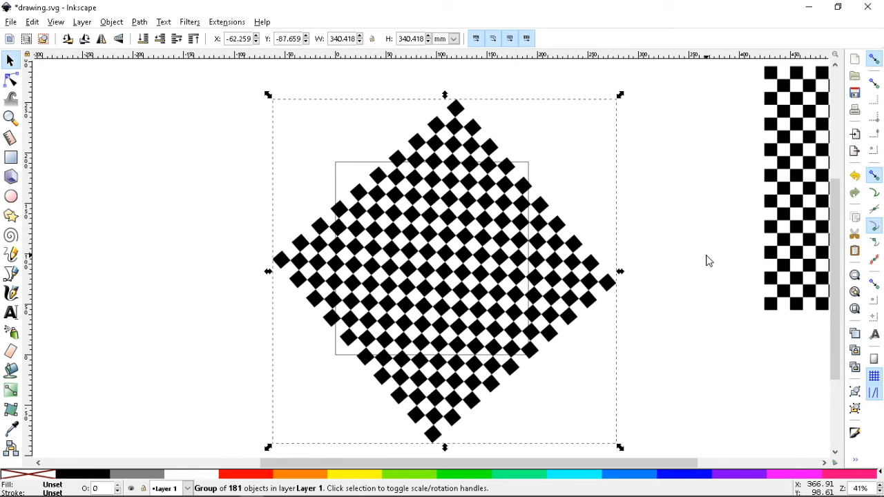
key("bracketleft")
key("bracketleft")
key("bracketleft")
key("bracketleft")
key("bracketleft")
key("bracketleft")
key("bracketleft")
key("bracketleft")
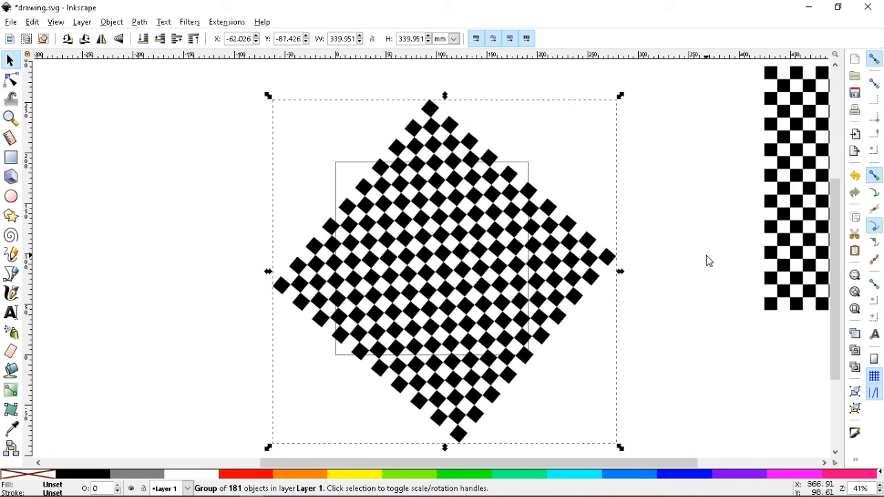
key("bracketleft")
key("bracketleft")
key("bracketleft")
key("bracketleft")
key("bracketleft")
key("bracketleft")
key("bracketleft")
key("bracketleft")
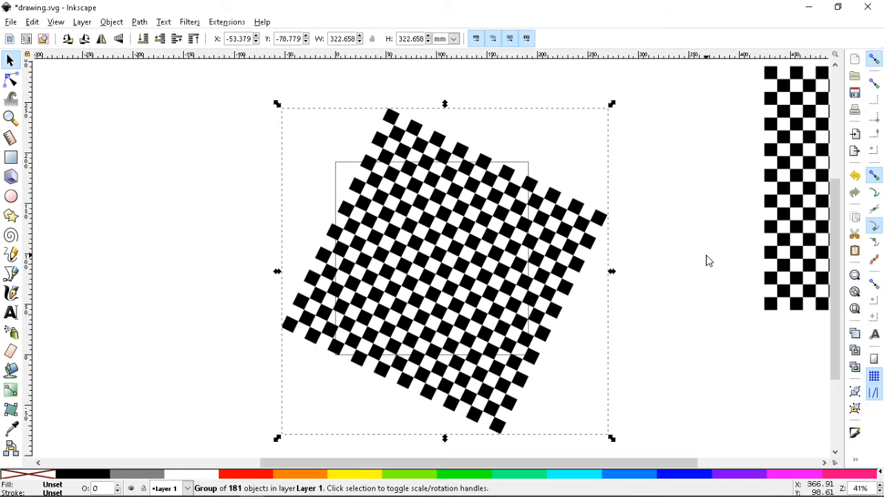
Rotate the checkerboard group back clockwise in small increments until its squares are nearly parallel to the page edges
key("bracketright")
key("bracketright")
key("bracketright")
key("bracketright")
key("bracketright")
key("bracketright")
key("bracketright")
key("bracketright")
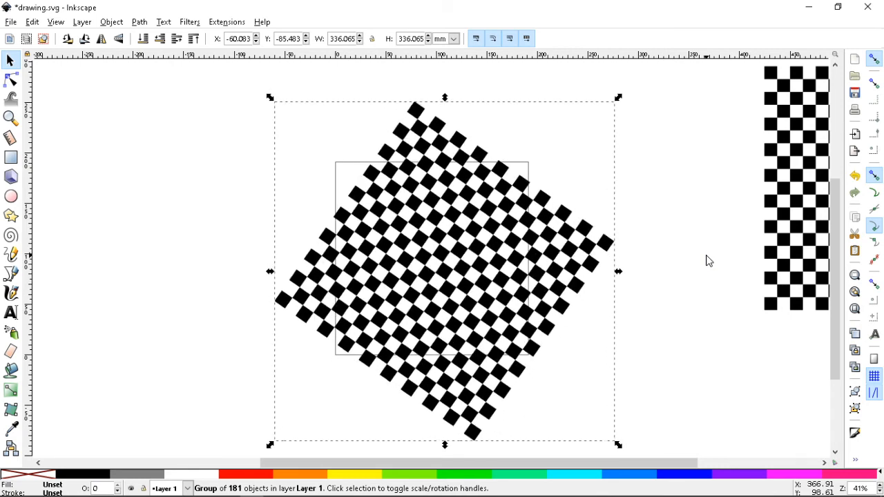
key("bracketright")
key("bracketright")
key("bracketright")
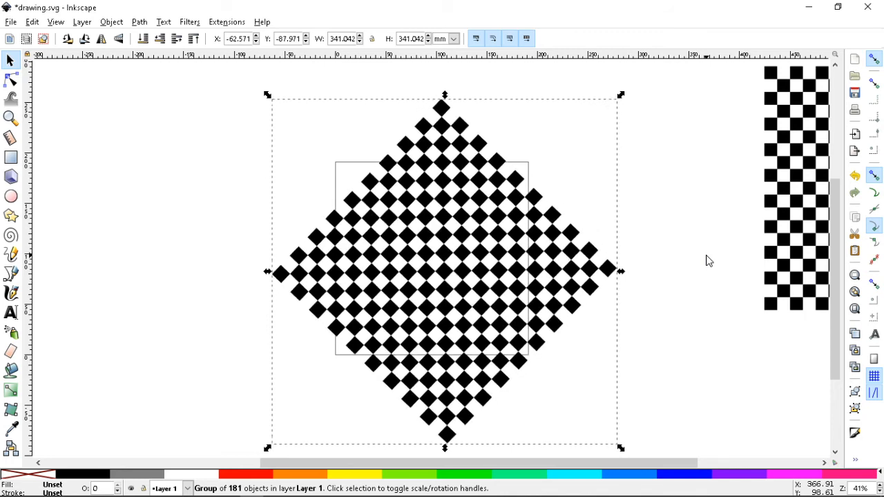
key("bracketright")
key("bracketright")
key("bracketright")
key("bracketright")
key("bracketright")
key("bracketright")
key("bracketright")
key("bracketright")
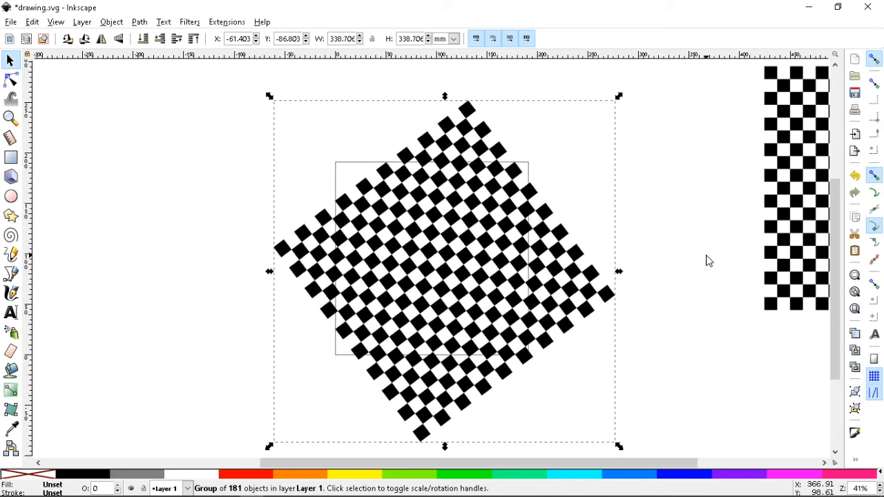
key("bracketright")
key("bracketright")
key("bracketright")
key("bracketright")
key("bracketright")
key("bracketright")
key("bracketright")
key("bracketright")
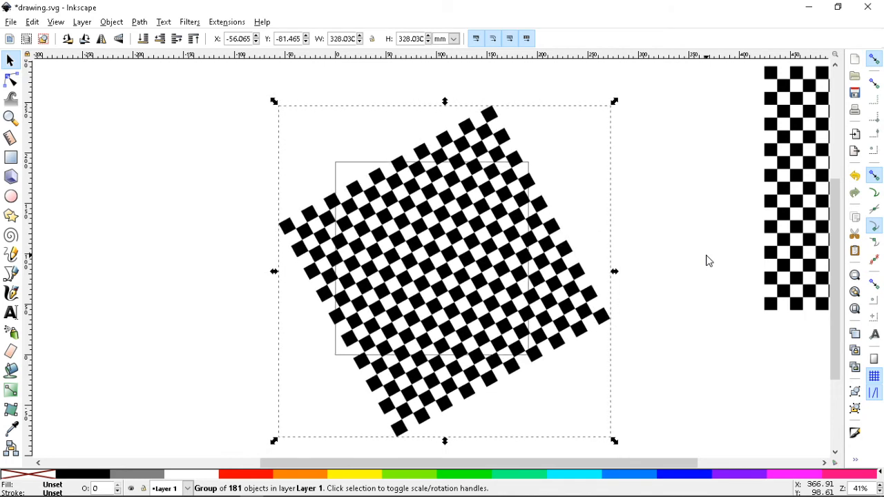
key("bracketright")
key("bracketright")
key("bracketright")
key("bracketright")
key("bracketright")
key("bracketright")
key("bracketright")
key("bracketright")
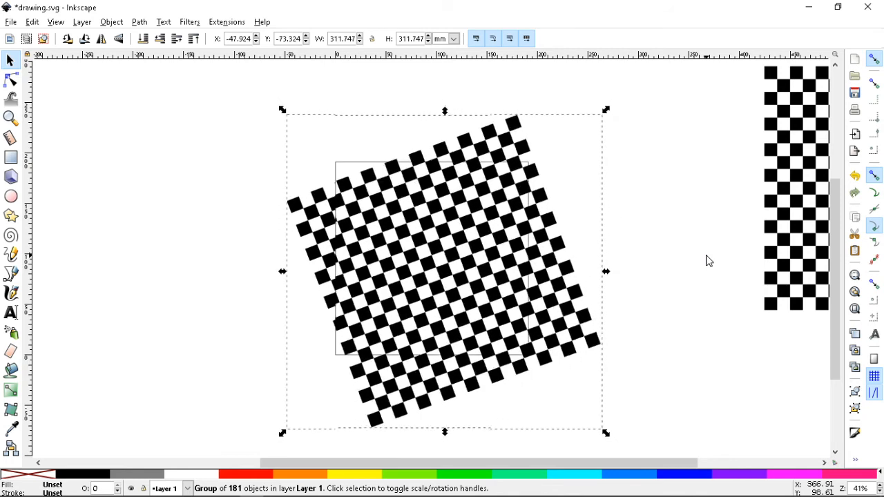
key("bracketright")
key("bracketright")
key("bracketright")
key("bracketright")
key("bracketright")
key("bracketright")
key("bracketright")
key("bracketright")
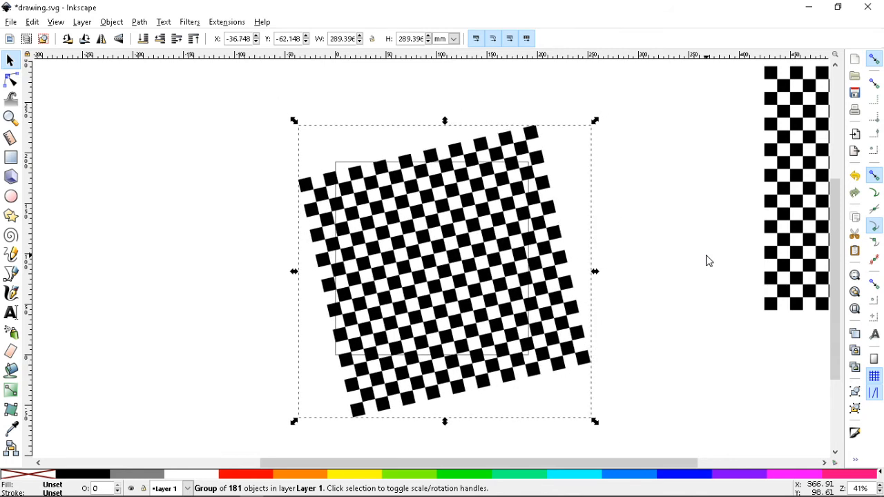
key("bracketright")
key("bracketright")
key("bracketright")
key("bracketright")
key("bracketright")
key("bracketright")
key("bracketright")
key("bracketright")
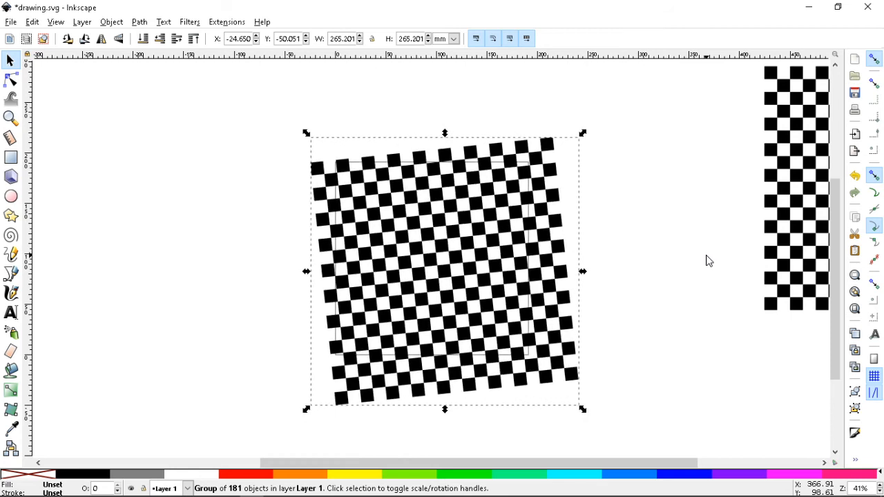
key("bracketright")
key("bracketright")
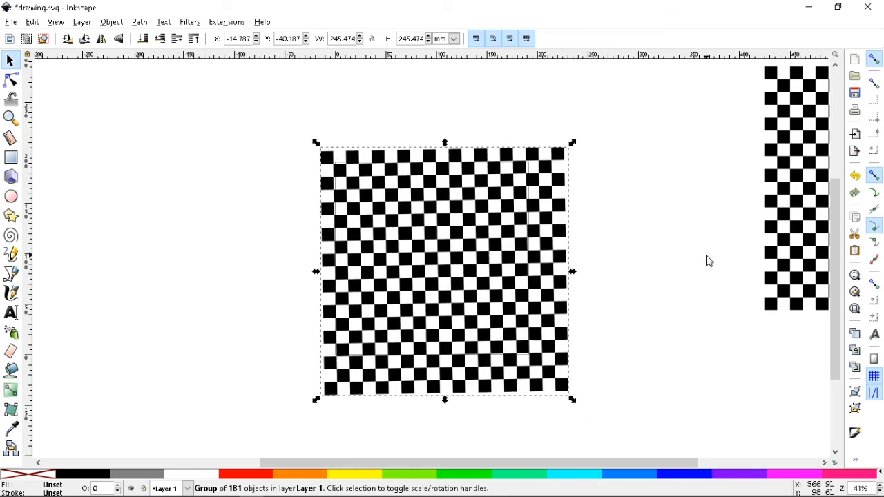
Replace the rotated checkerboard group with the spare copy, snapped to the page grid at X -25.4, Y -25.4 mm
key("Delete")
left_click(779, 195)
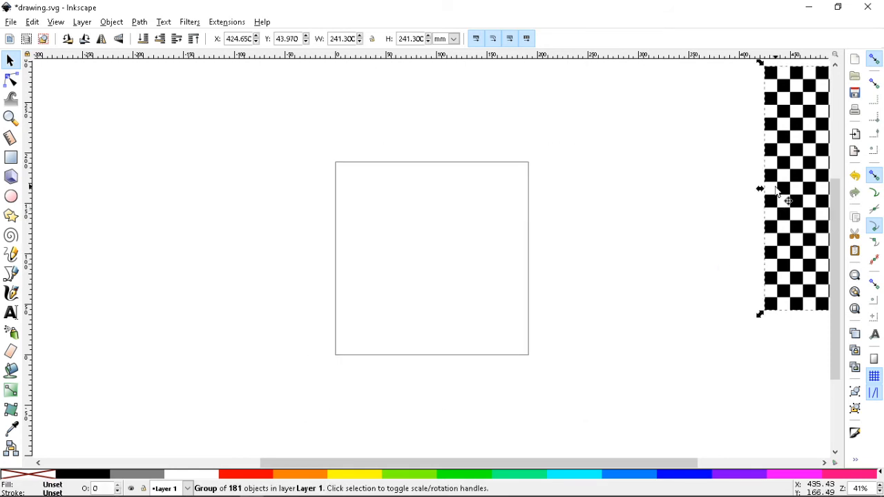
key("ctrl")
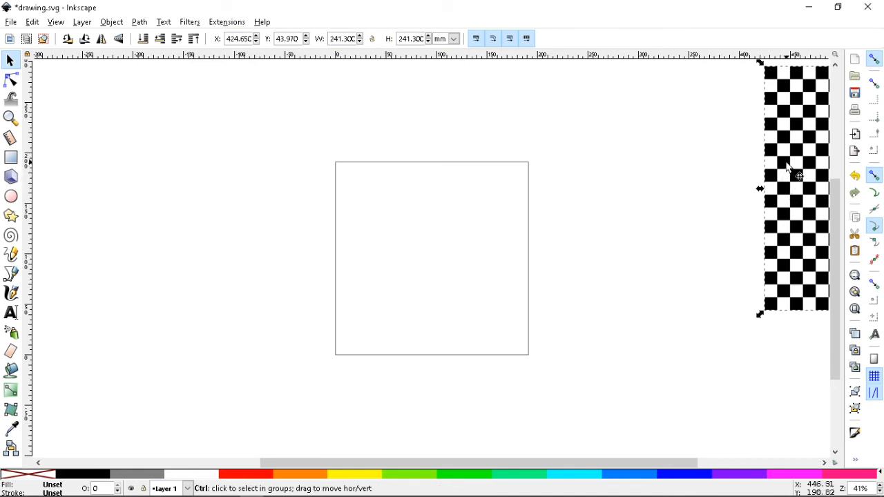
left_click_drag(787, 144, 722, 218)
key("numbersign")
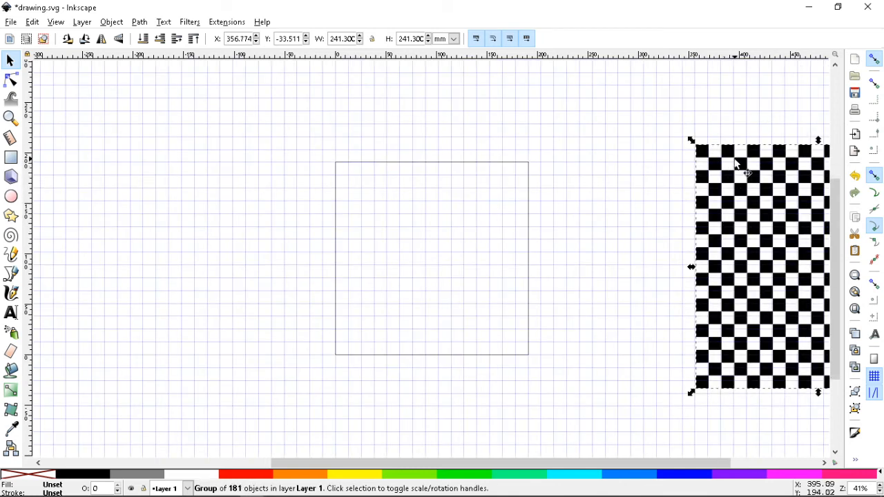
left_click_drag(704, 157, 326, 166)
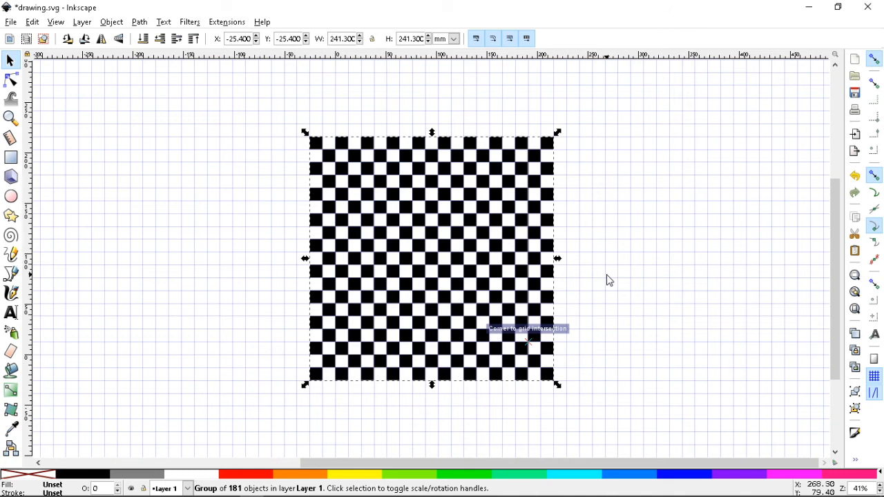
Examine the repositioned checkerboard group up close from its bottom to its top edge, with the grid hidden and shown again
scroll(609, 279, "down", 1)
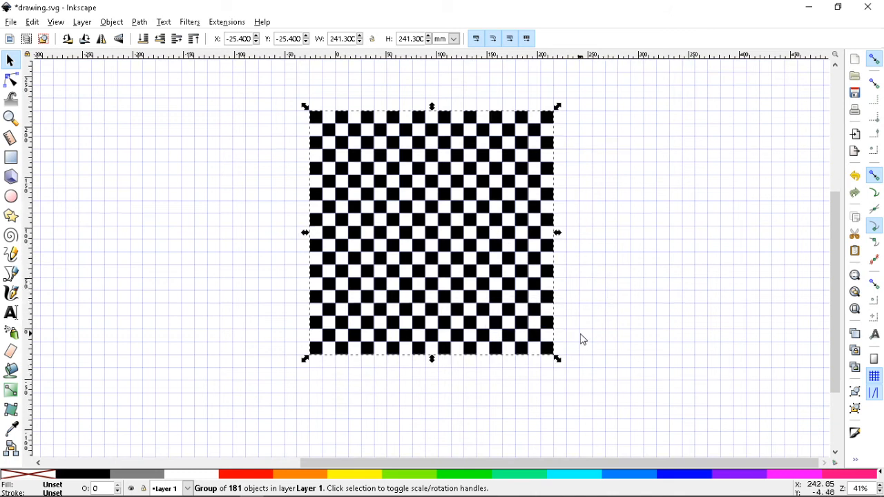
key("numbersign")
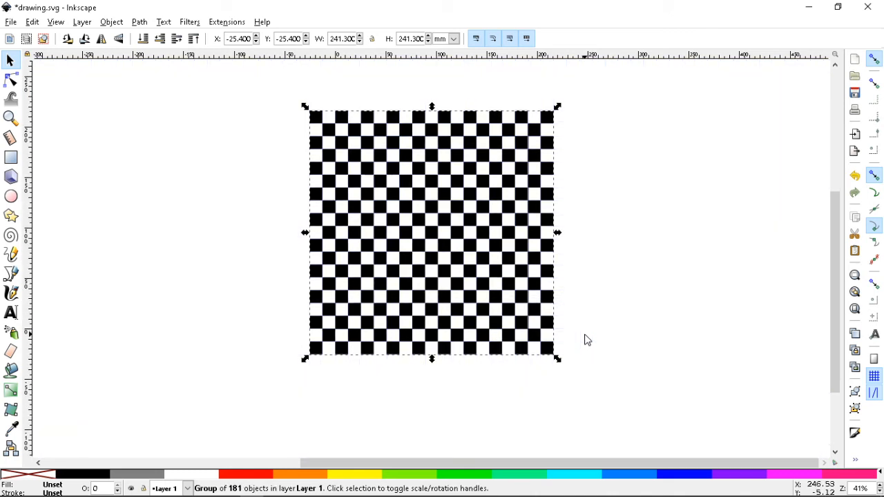
key("plus")
key("plus")
scroll(585, 335, "down", 4)
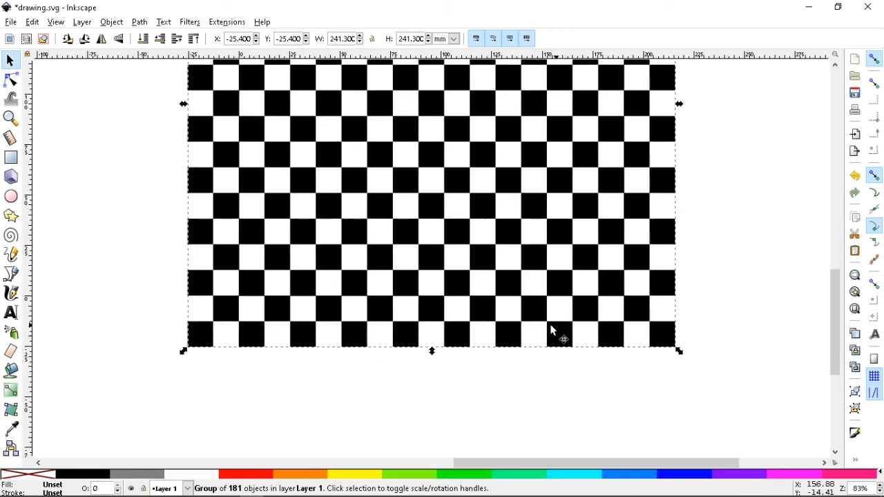
left_click_drag(200, 286, 278, 297)
key("numbersign")
left_click_drag(308, 330, 212, 323)
scroll(661, 326, "up", 3)
scroll(716, 306, "up", 1)
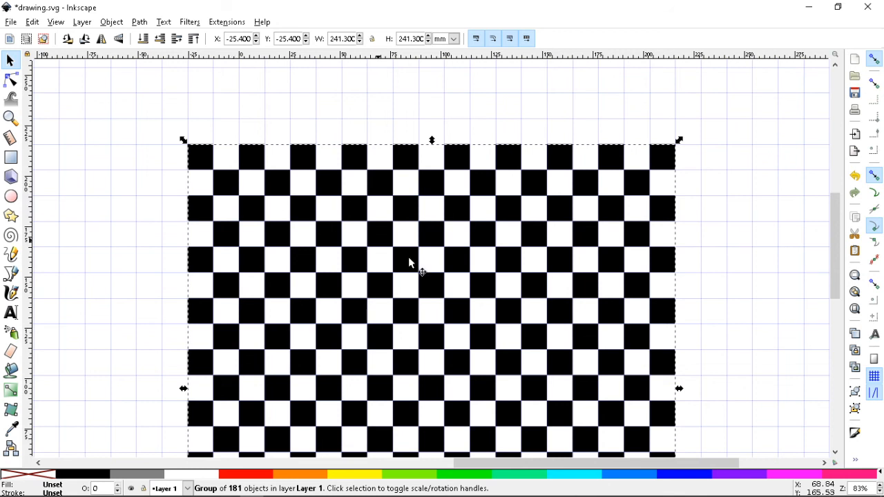
Ungroup the checkerboard into individual squares and clear the selection
key("ctrl")
key("ctrl+shift+g")
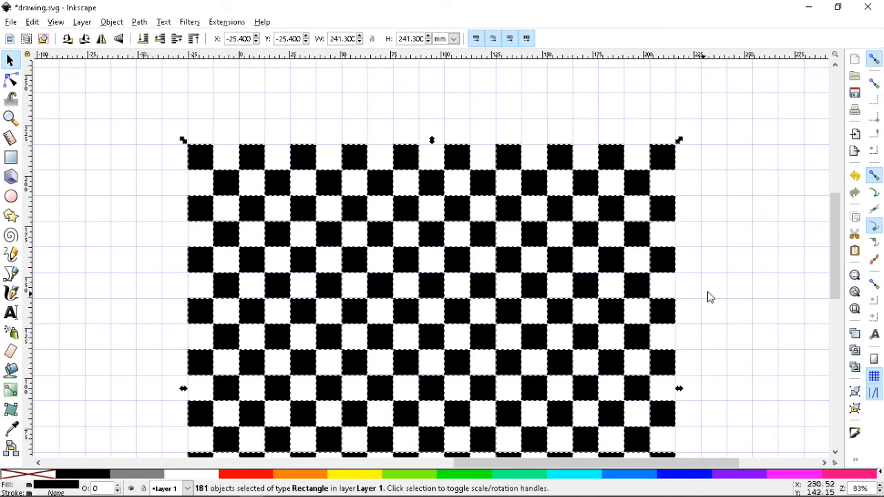
left_click(760, 273)
Check individual squares around the page's two upper corners and its lower-right corner
mouse_move(238, 207)
left_mouse_down()
mouse_move(274, 212)
mouse_move(235, 218)
left_mouse_up()
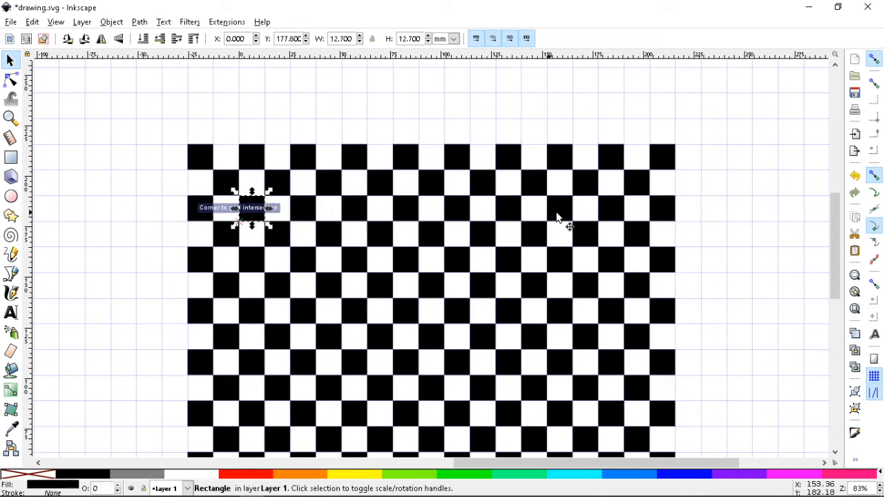
mouse_move(609, 214)
left_mouse_down()
mouse_move(746, 217)
mouse_move(736, 227)
mouse_move(619, 220)
left_mouse_up()
scroll(726, 229, "down", 3)
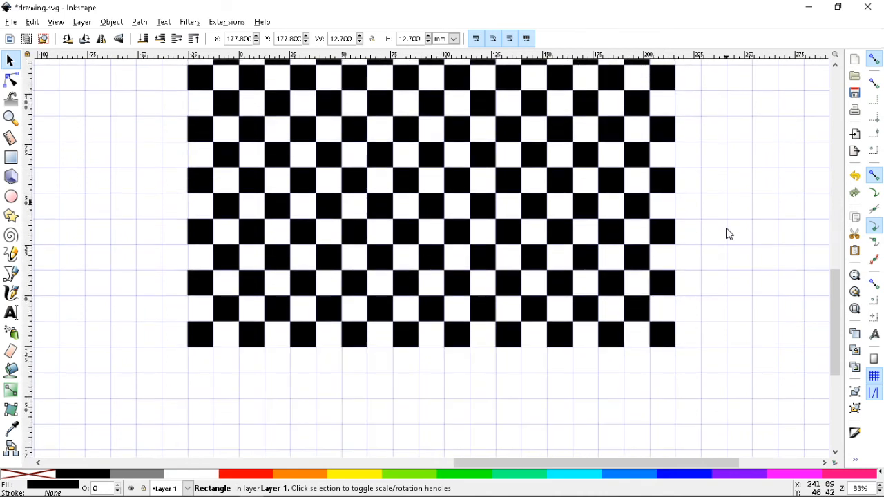
left_click_drag(626, 297, 644, 314)
left_click(737, 309)
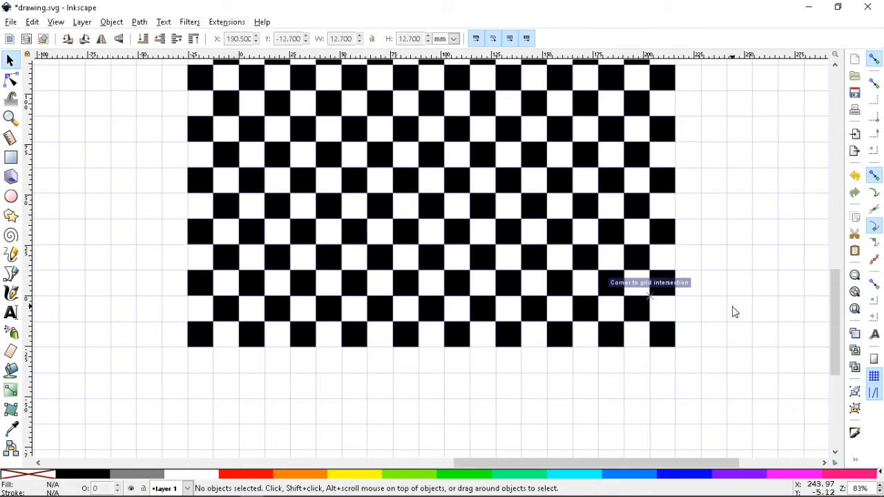
Save the document with the ungrouped checkerboard
scroll(735, 311, "up", 6)
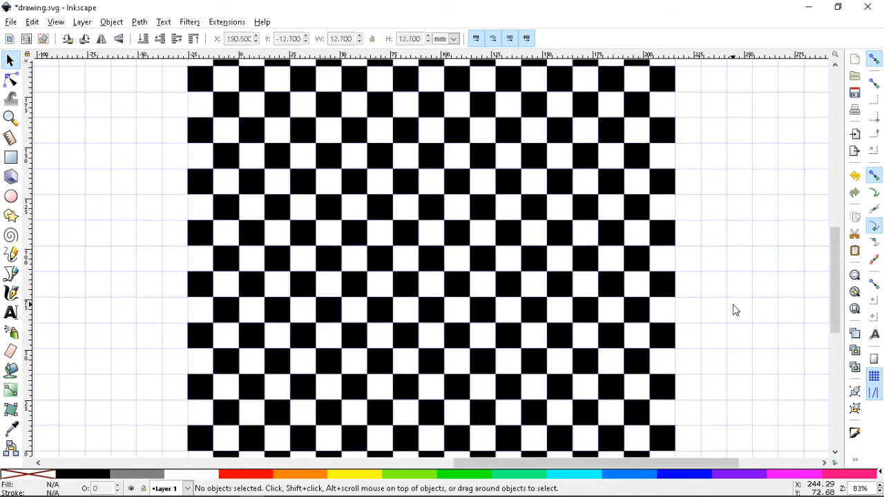
key("minus")
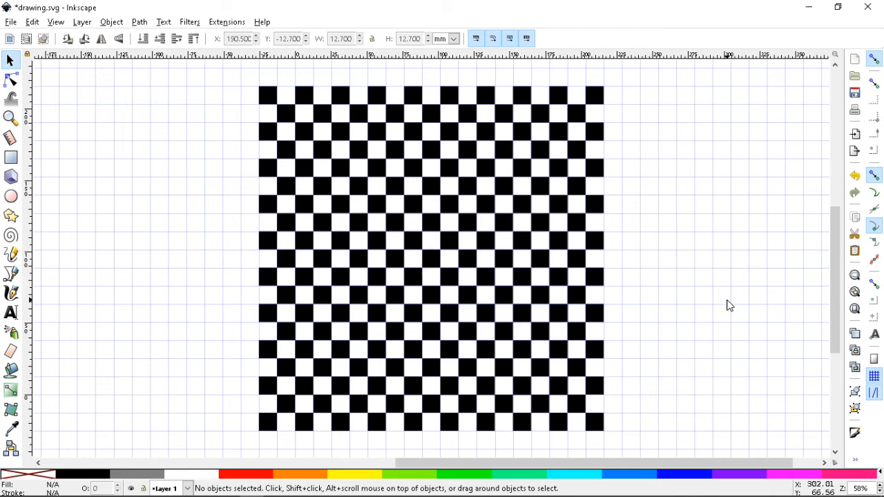
key("ctrl+s")
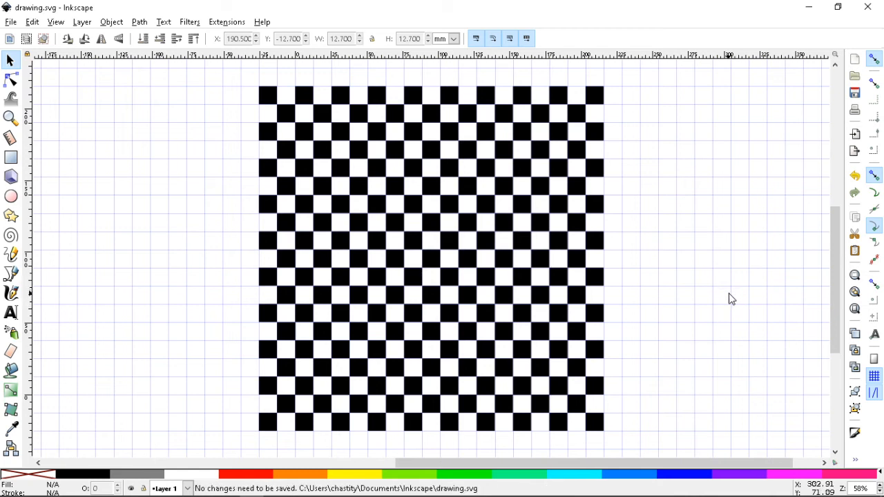
Duplicate the checkerboard's top row to X -38.1, Y 215.9 mm and its leftmost column to X -38.1, Y -38.1 mm
left_click_drag(227, 80, 639, 121)
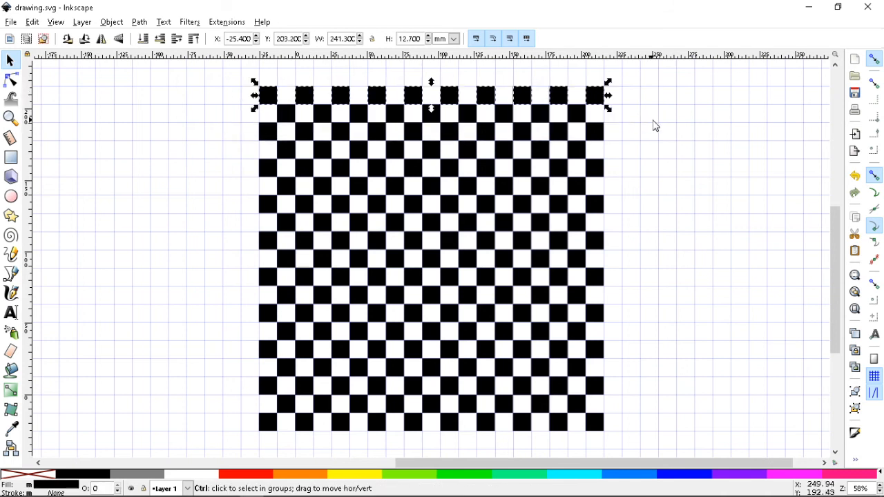
left_click_drag(561, 105, 542, 90)
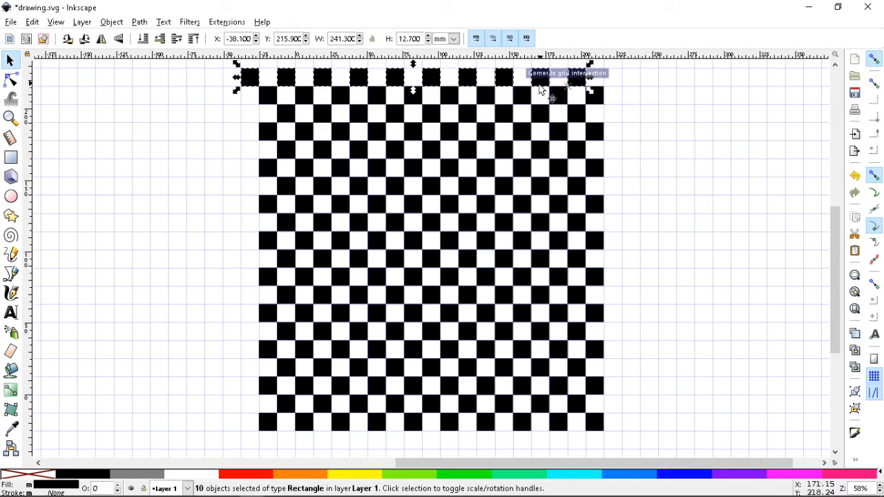
left_click(178, 181)
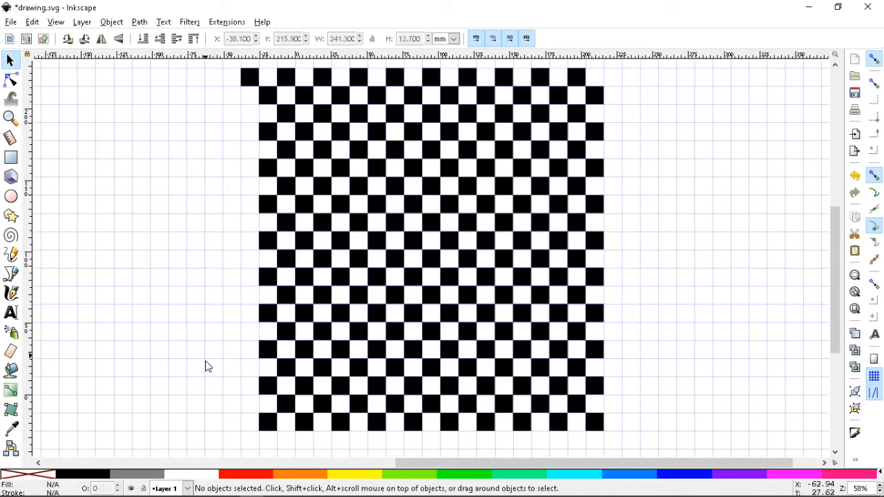
left_click_drag(236, 447, 255, 136)
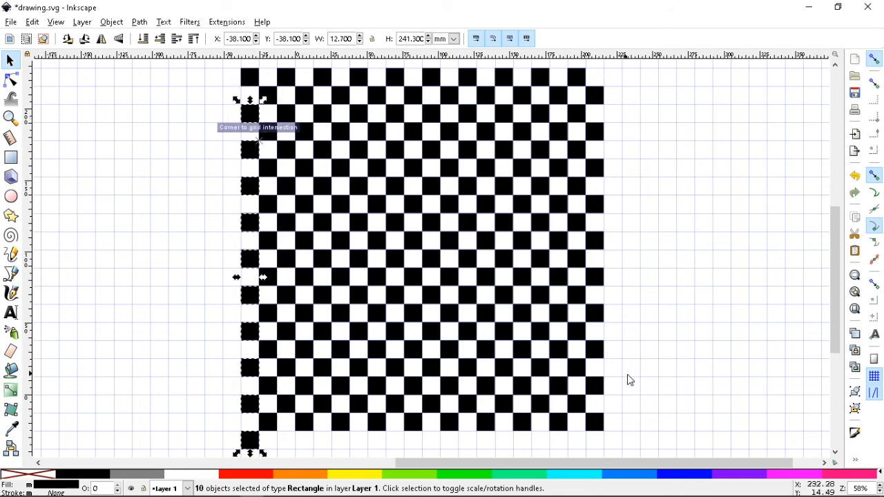
Duplicate the checkerboard's bottom row of squares and place the copy at X -12.7, Y -38.1 mm
left_click(650, 395)
scroll(646, 408, "down", 1)
left_click_drag(637, 422, 256, 381)
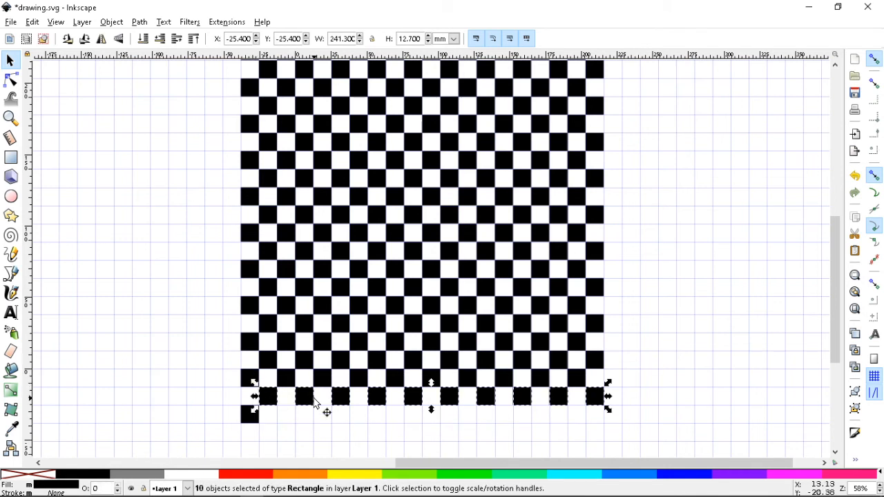
left_click_drag(307, 399, 331, 424)
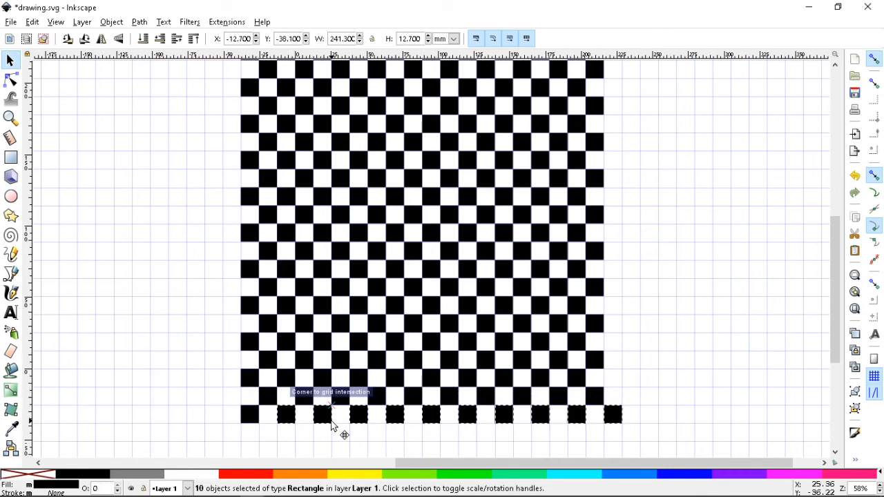
left_click(655, 364)
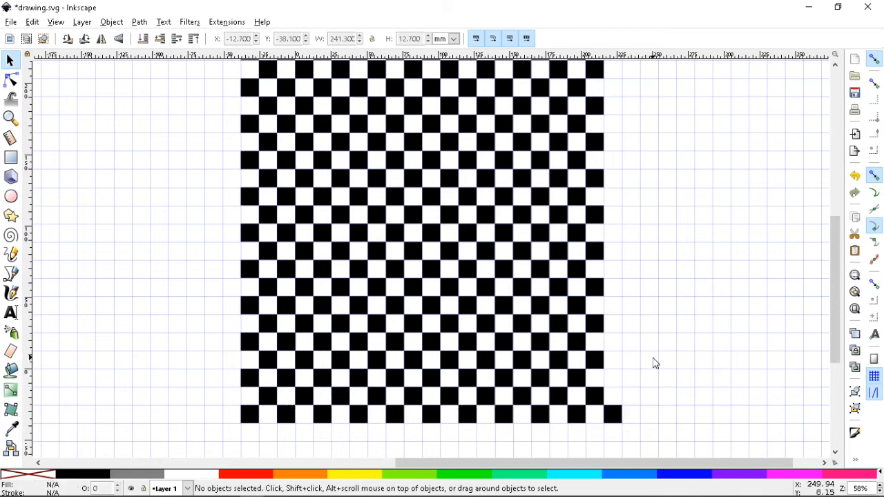
Duplicate the checkerboard's rightmost column of squares to X 215.9, Y -12.7 mm and clear the selection
scroll(655, 363, "up", 2)
left_click_drag(622, 89, 736, 367)
scroll(736, 367, "down", 1)
scroll(736, 360, "up", 1)
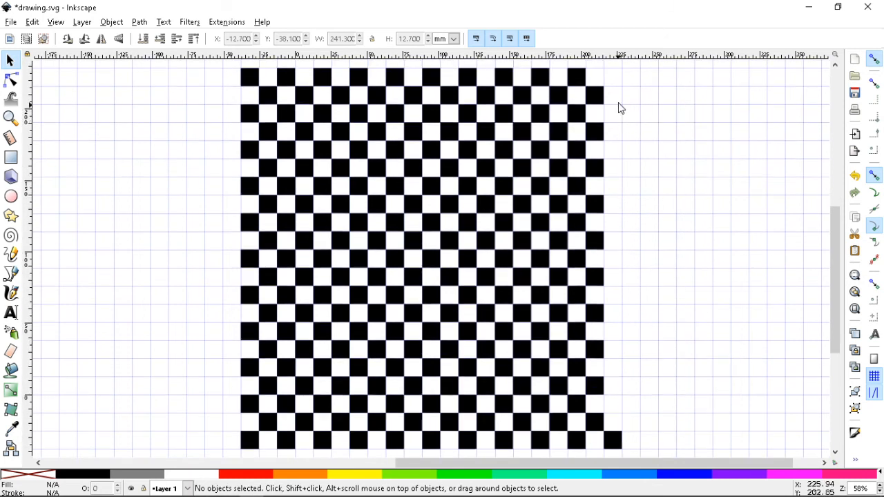
left_click_drag(634, 72, 578, 436)
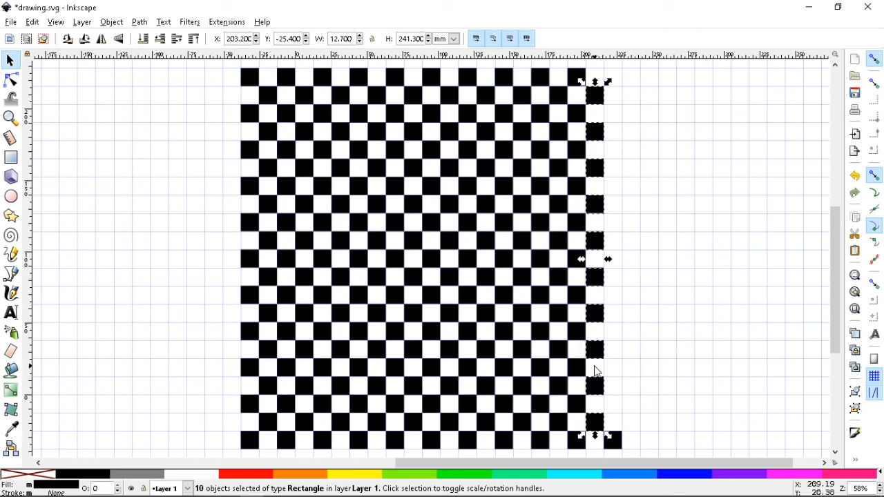
left_click_drag(608, 363, 625, 337)
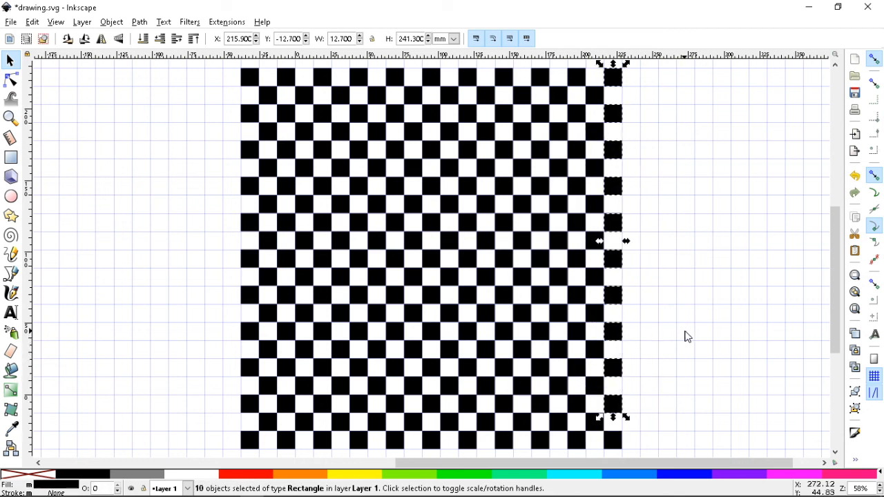
scroll(686, 336, "up", 1)
left_click(698, 311)
Examine the extended checkerboard's edges and squares, and the smaller spare checkerboard group away from the page
scroll(679, 195, "up", 2)
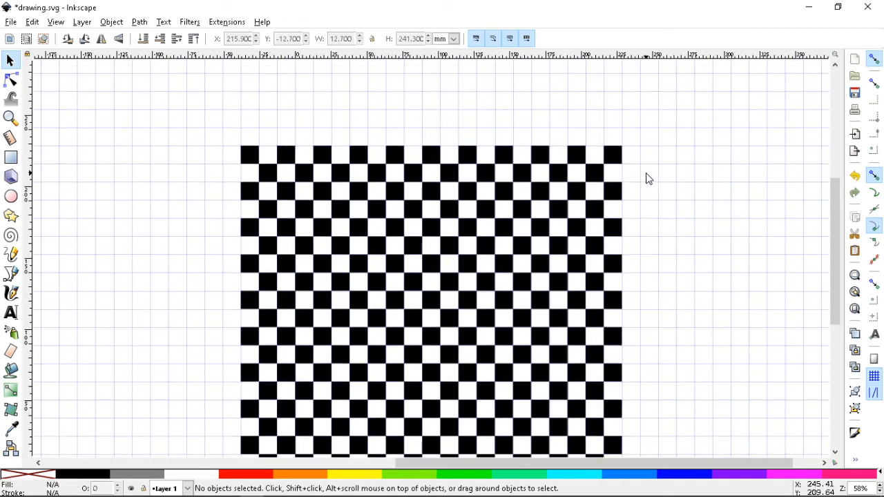
left_click_drag(579, 150, 572, 221)
left_click_drag(651, 215, 559, 222)
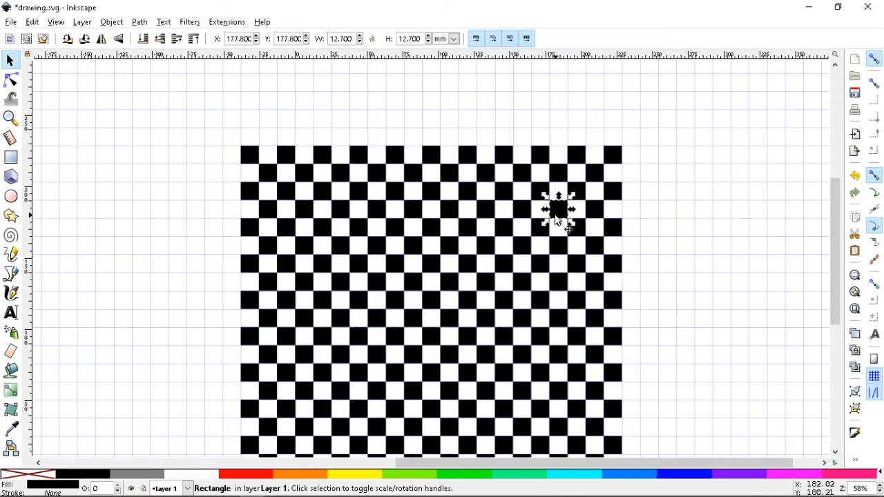
left_click(667, 220)
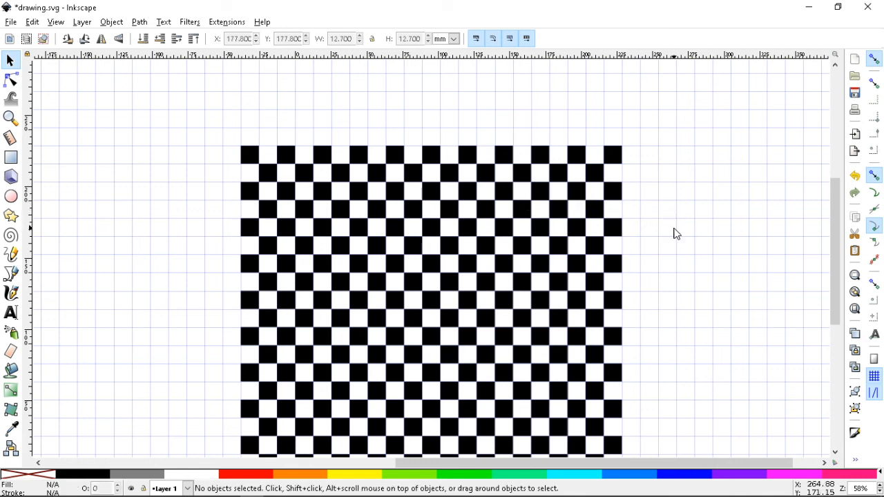
scroll(677, 235, "down", 1)
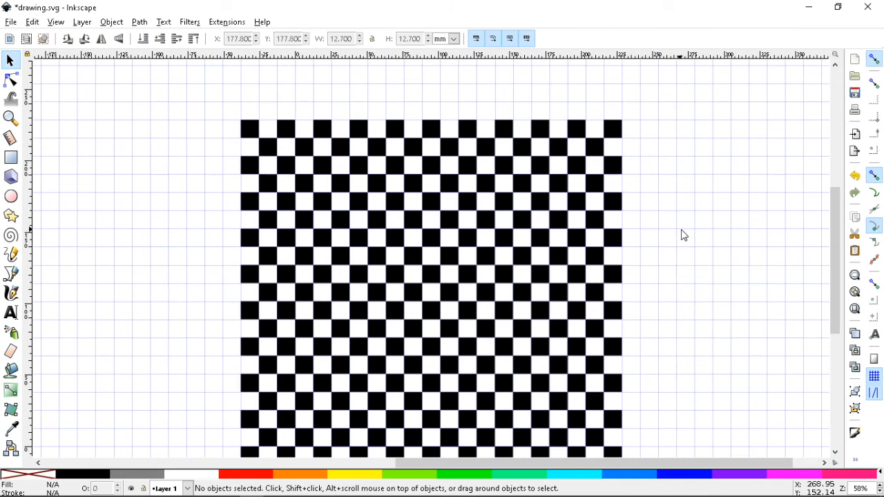
scroll(684, 234, "down", 1)
scroll(690, 233, "down", 3)
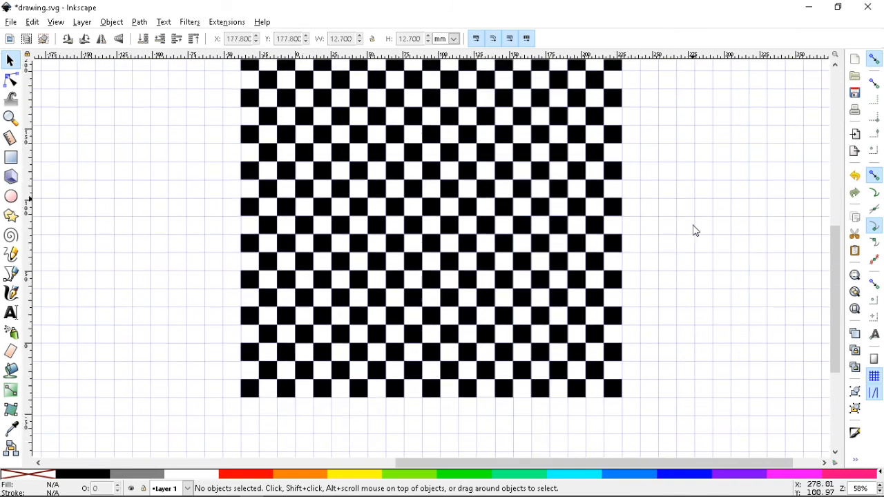
scroll(695, 230, "up", 1)
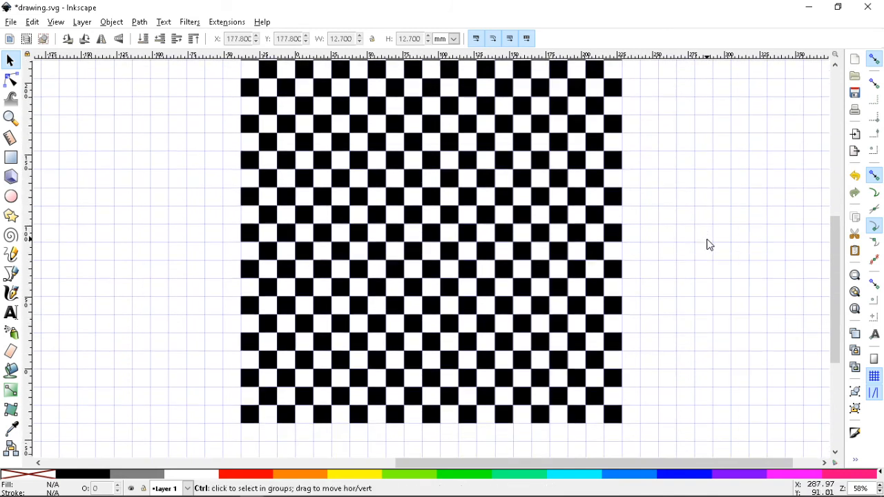
key("ctrl+a")
key("Escape")
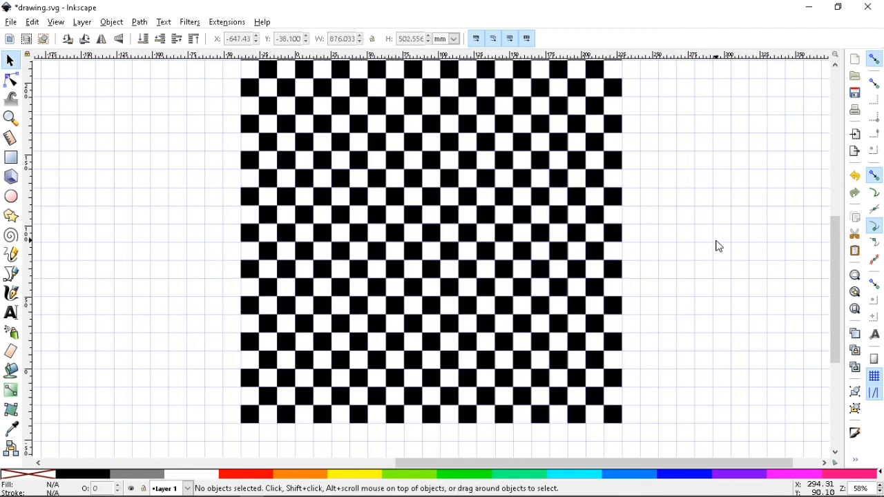
scroll(716, 247, "up", 1)
key("minus")
key("minus")
key("minus")
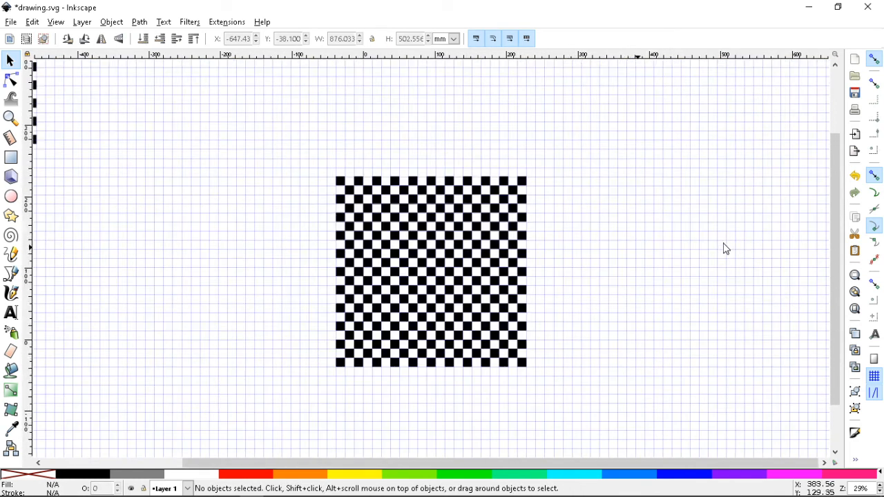
left_click(123, 135)
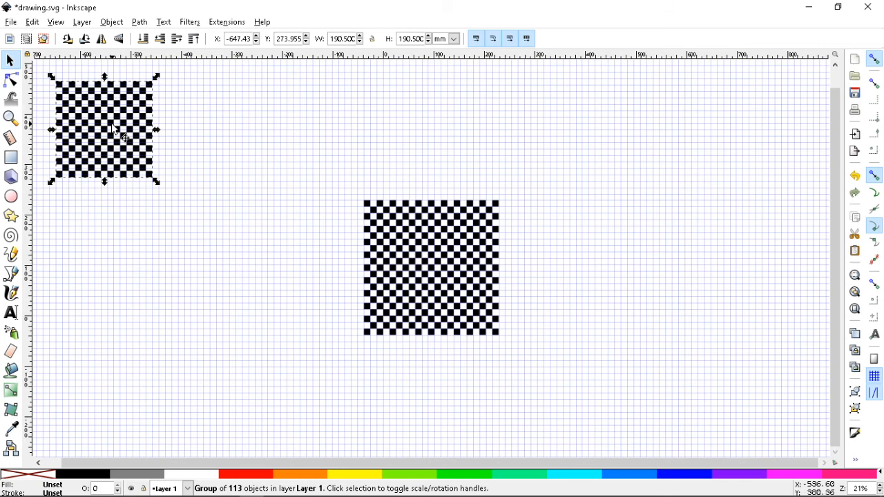
left_click(560, 279)
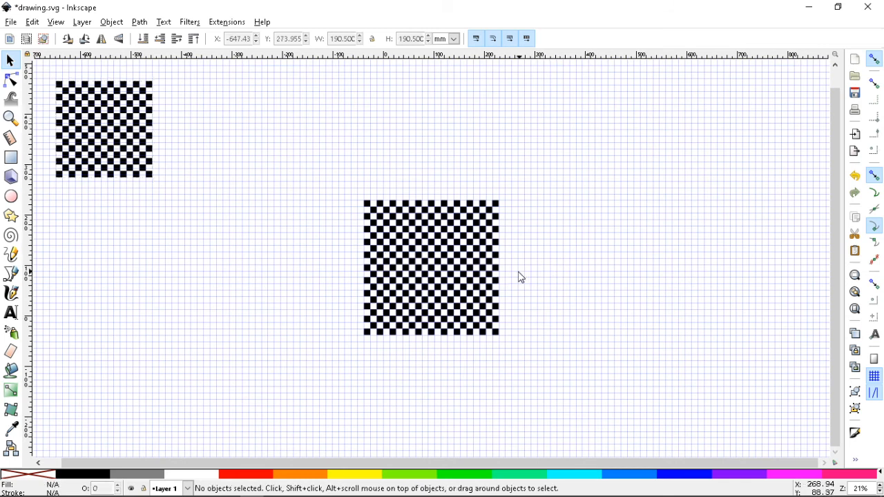
Try moving all the objects together sideways, undo the move and clear the selection
left_click_drag(535, 161, 368, 335)
left_click(613, 279)
key("ctrl+a")
left_click_drag(442, 282, 665, 284)
key("ctrl+z")
left_click(570, 207)
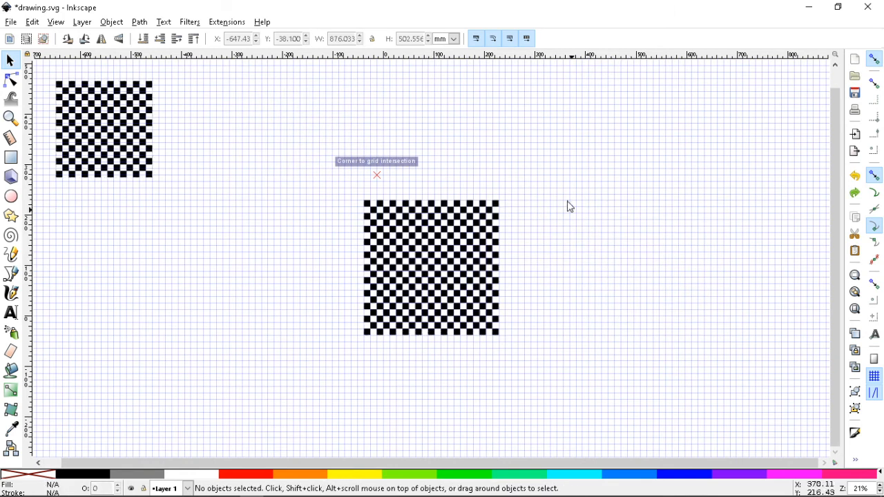
Save the document and group all the squares of the extended checkerboard
key("ctrl+s")
left_click_drag(565, 172, 275, 377)
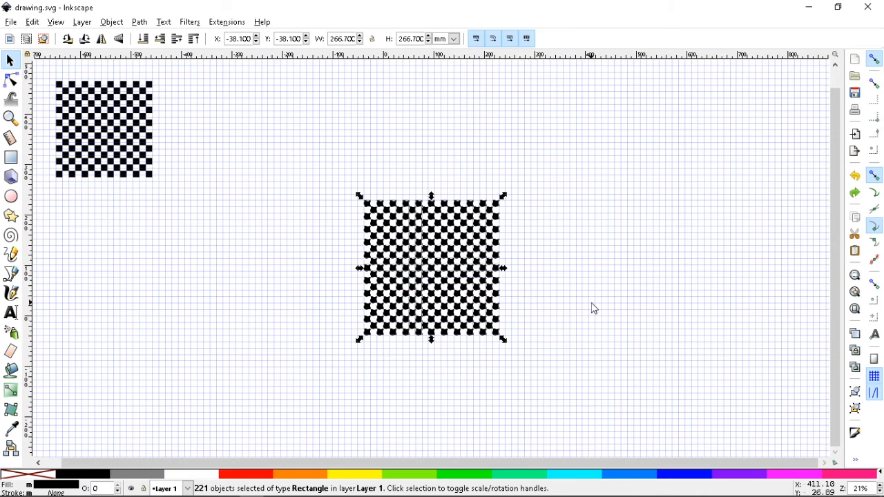
key("ctrl")
key("ctrl+g")
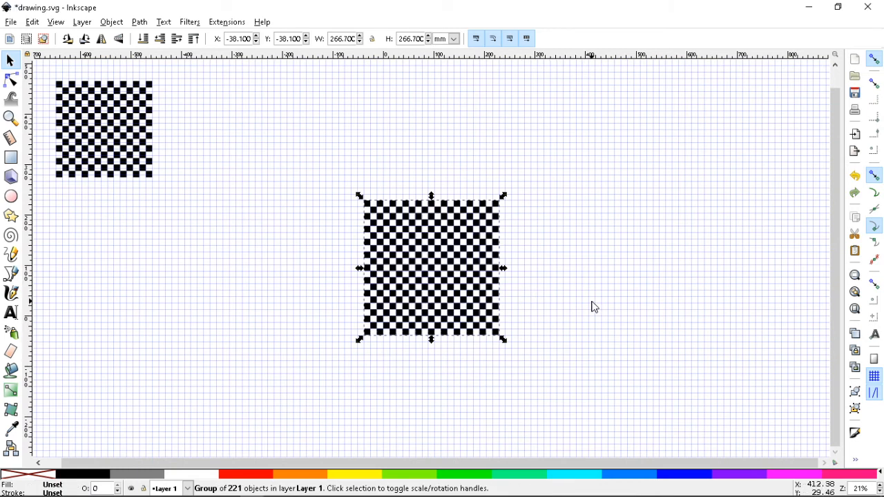
Duplicate the grouped checkerboard and place the spare copy well to the right of the page, about X 482.5, Y 4.2 mm
key("5")
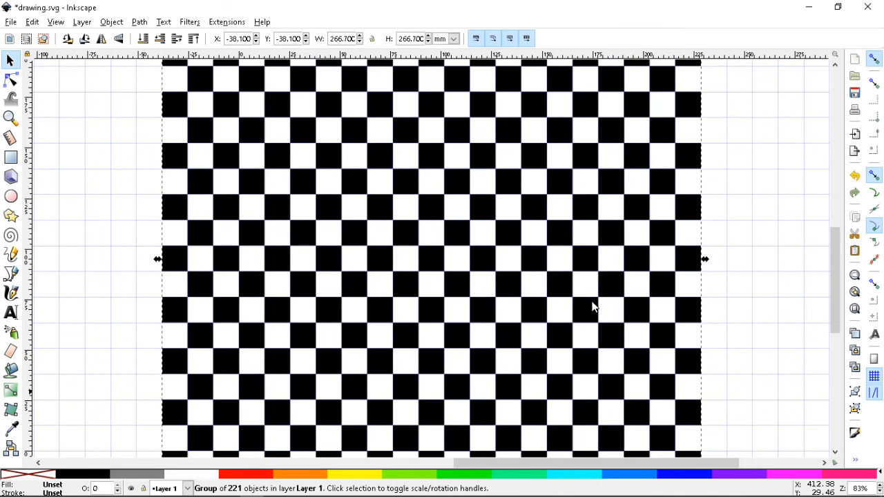
key("minus")
key("minus")
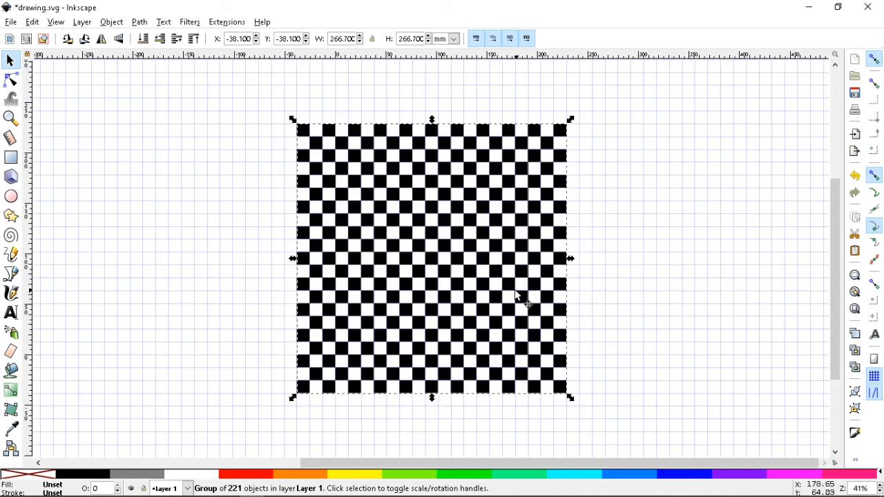
key("ctrl+d")
left_click_drag(434, 256, 850, 216)
left_click(577, 270)
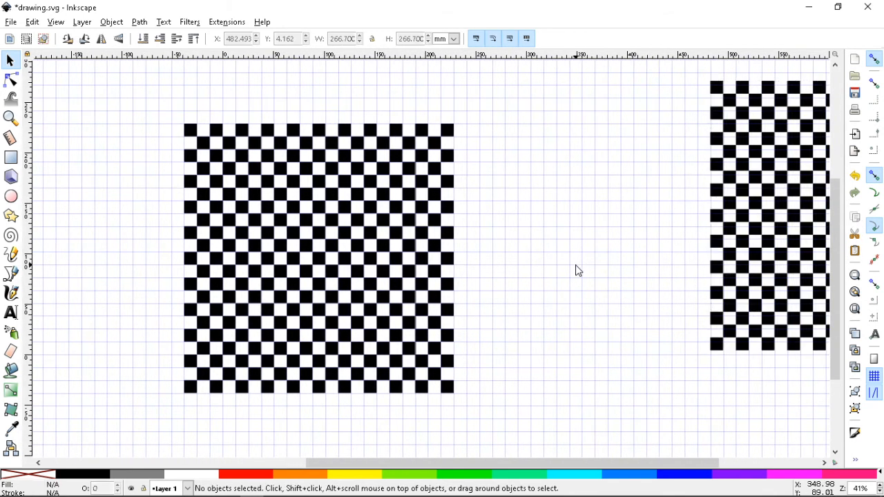
Save the document with the spare copy and hide the page grid
key("5")
key("minus")
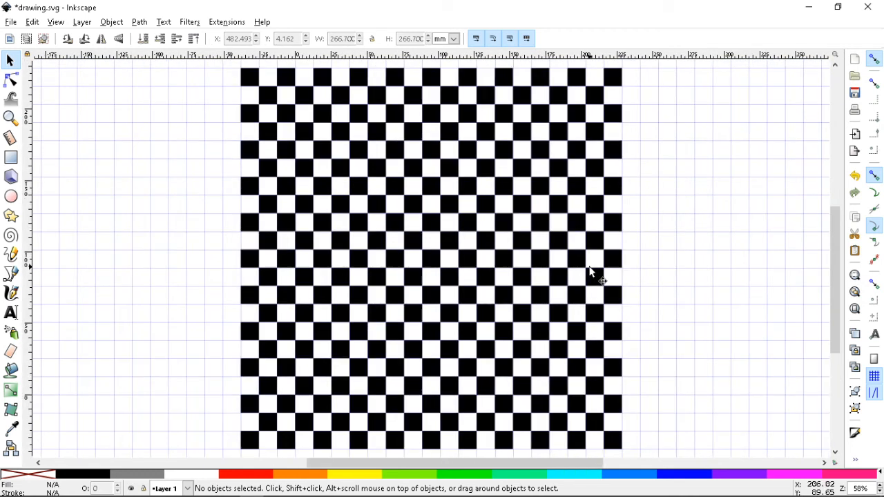
key("minus")
key("ctrl+s")
key("ctrl+s")
key("numbersign")
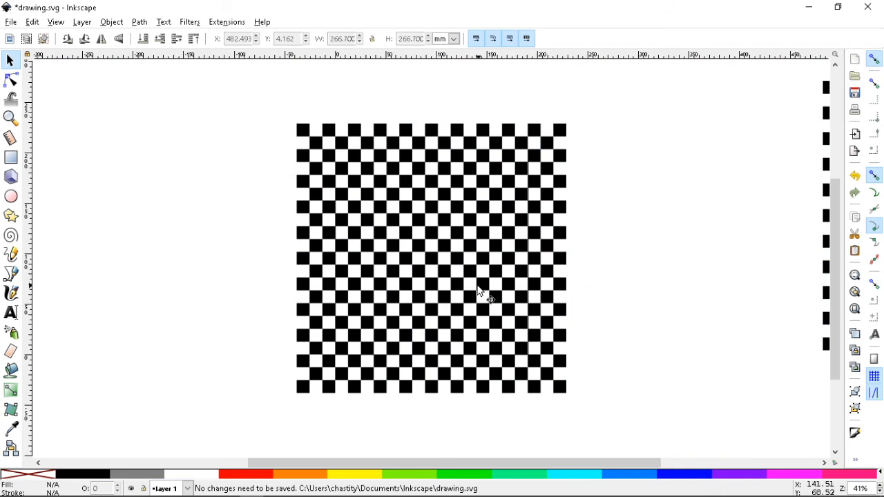
Rotate the grouped checkerboard over the page clockwise in small increments until it stands as a diamond, just past 45°
left_click(437, 266)
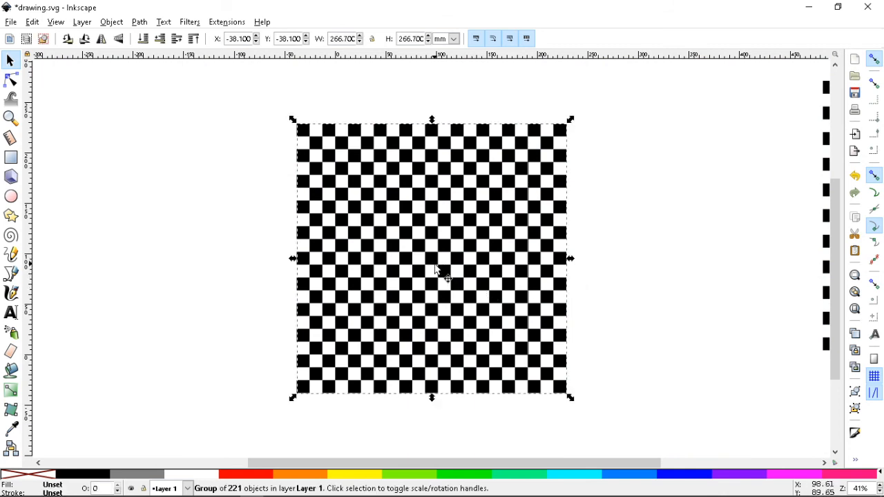
key("bracketright")
key("bracketright")
key("bracketright")
key("bracketright")
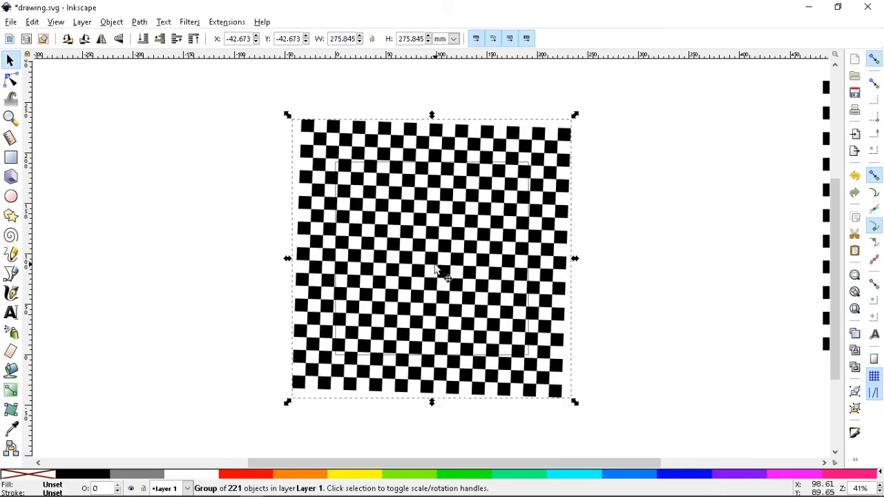
key("bracketright")
key("bracketright")
key("bracketright")
key("bracketright")
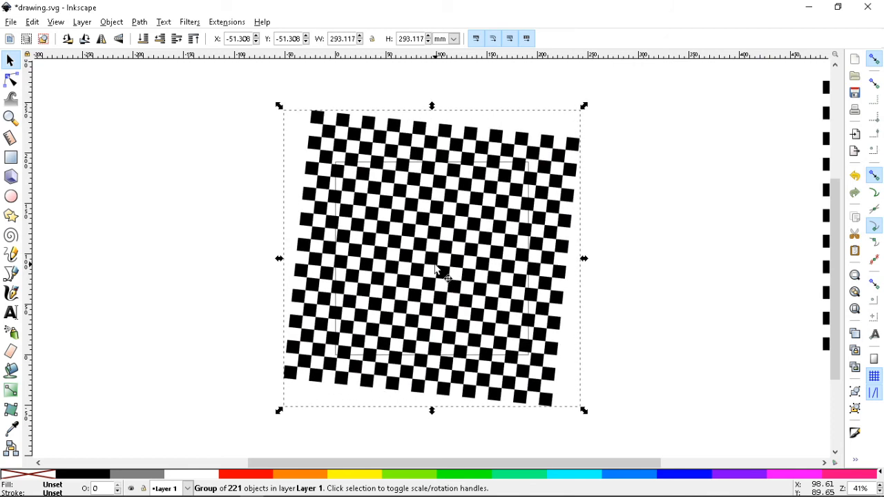
key("bracketright")
key("bracketright")
key("bracketright")
key("bracketright")
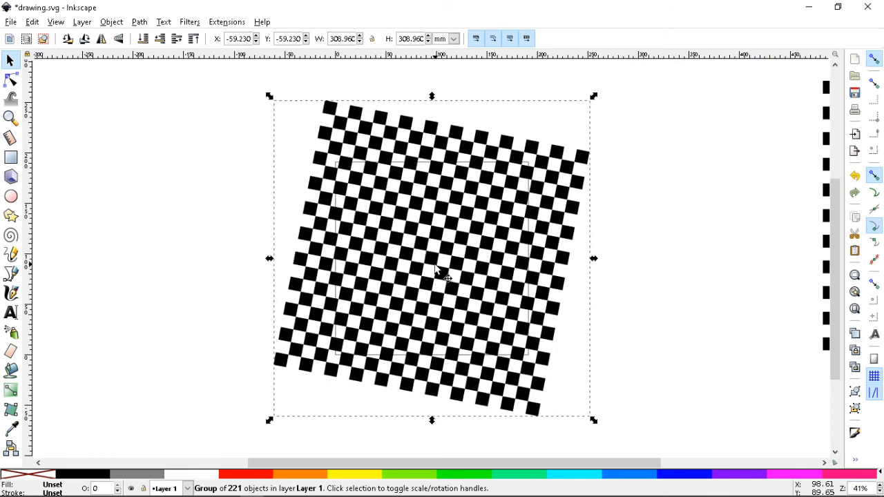
key("bracketright")
key("bracketright")
key("bracketright")
key("bracketright")
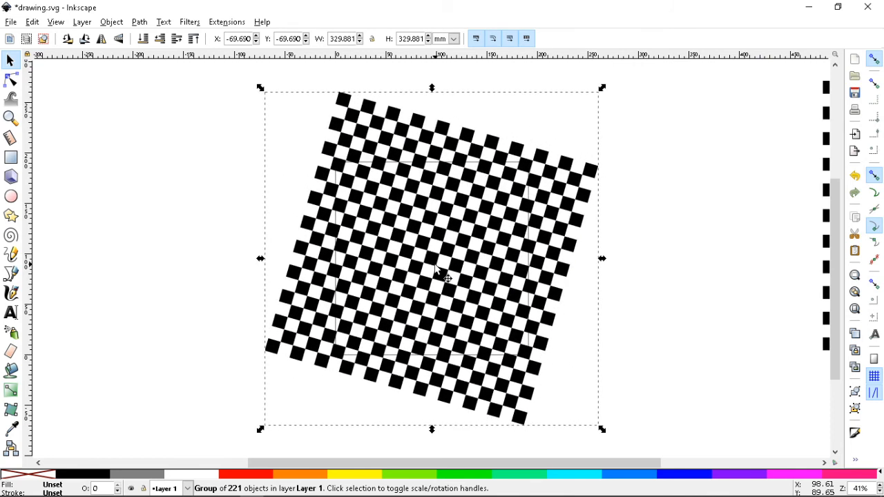
key("bracketright")
key("bracketright")
key("bracketright")
key("bracketright")
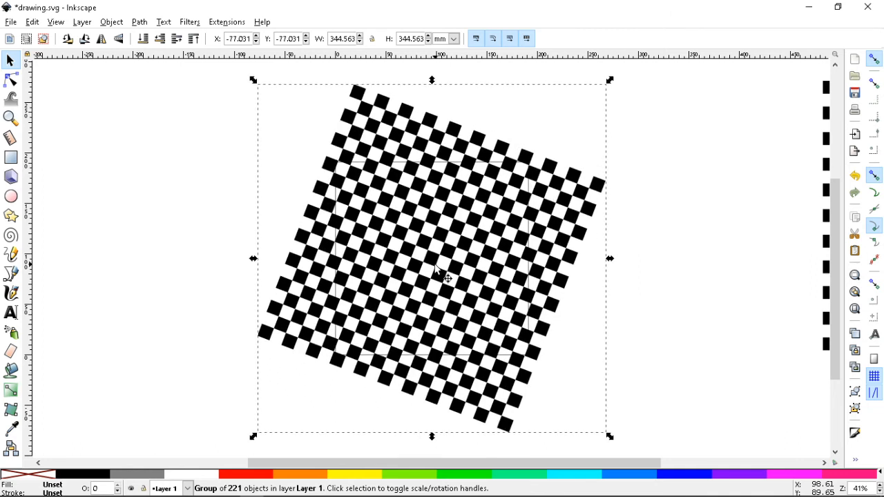
key("bracketright")
key("bracketright")
key("bracketright")
key("bracketright")
key("bracketright")
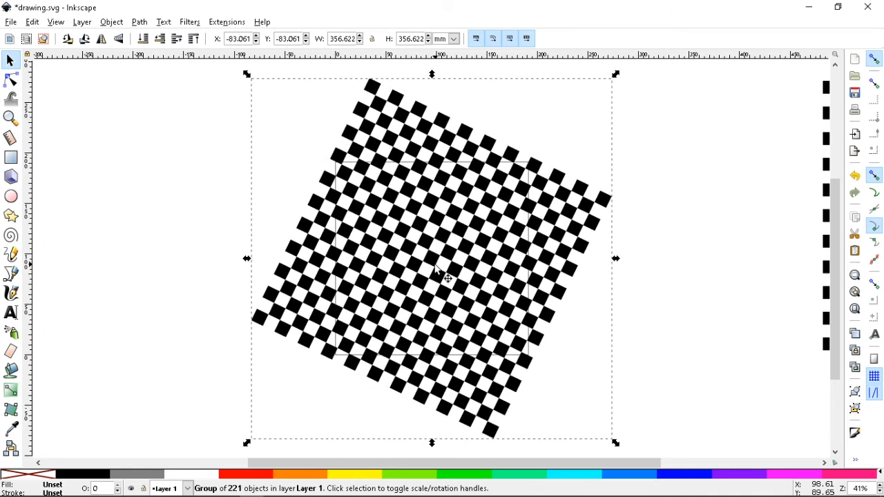
key("bracketright")
key("bracketright")
key("bracketright")
key("bracketright")
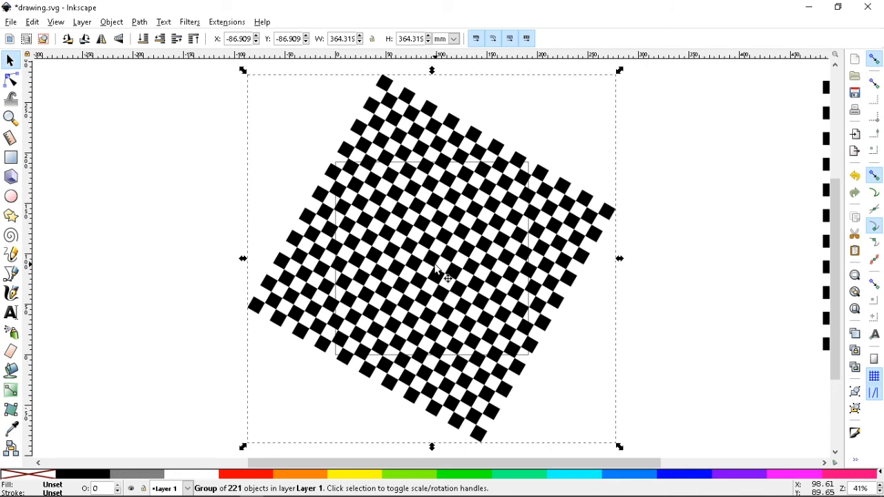
key("bracketright")
key("bracketright")
key("bracketright")
key("bracketright")
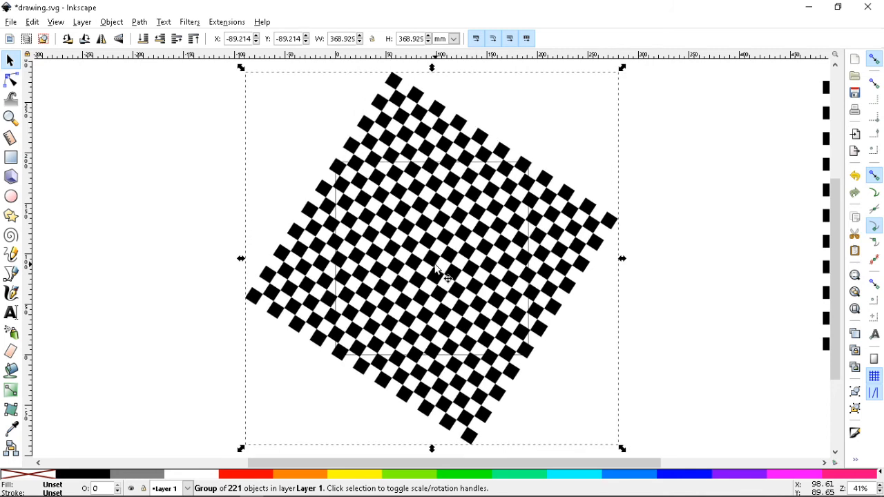
key("bracketright")
key("bracketright")
key("bracketright")
key("bracketright")
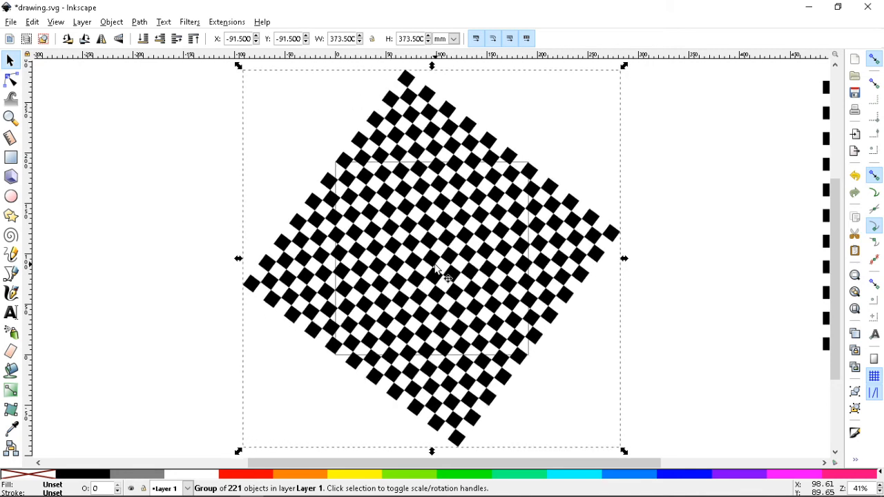
key("bracketright")
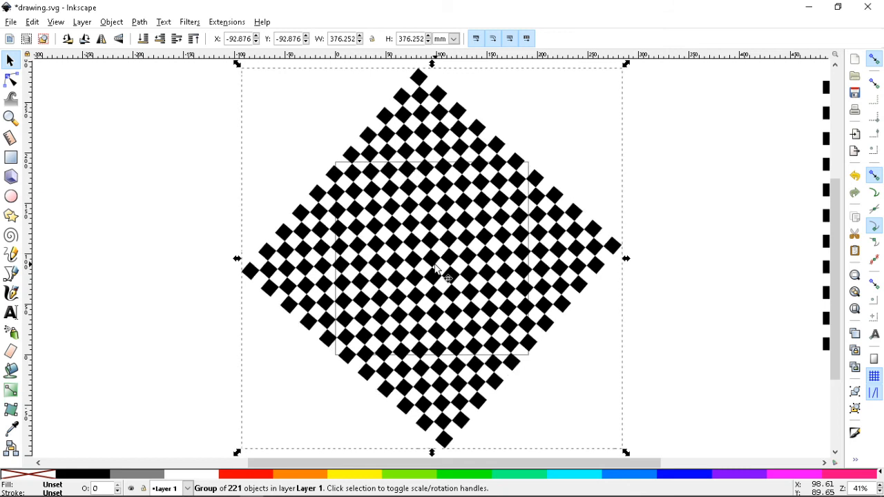
key("bracketright")
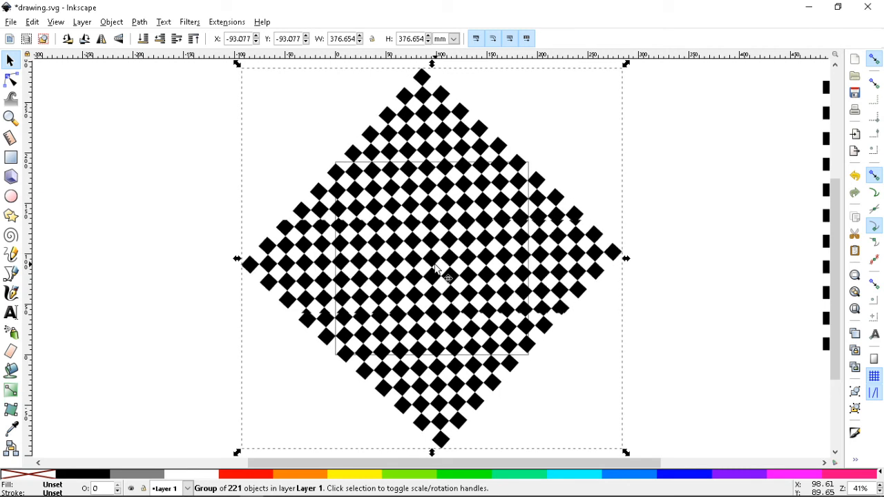
key("bracketright")
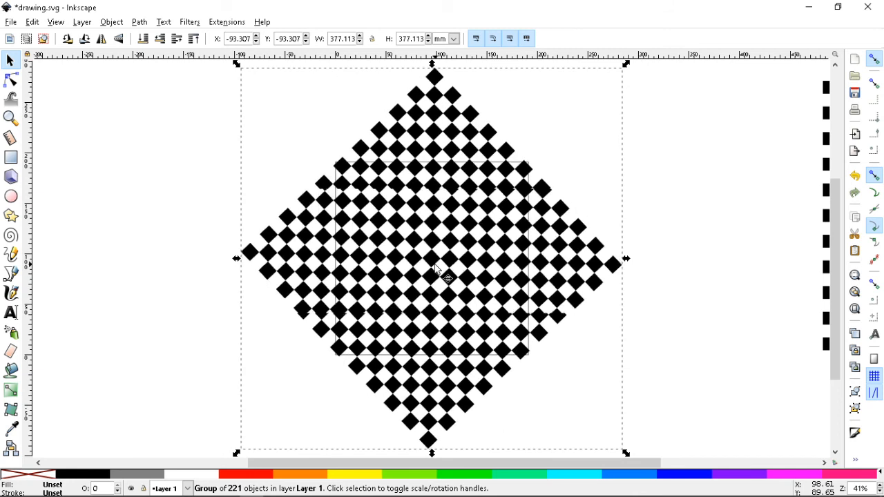
Continue rotating the checkerboard group clockwise through the quarter turn until its rows slope down to the right at about 29°
key("bracketleft")
key("bracketright")
key("bracketright")
key("bracketright")
key("bracketright")
key("bracketright")
key("bracketright")
key("bracketright")
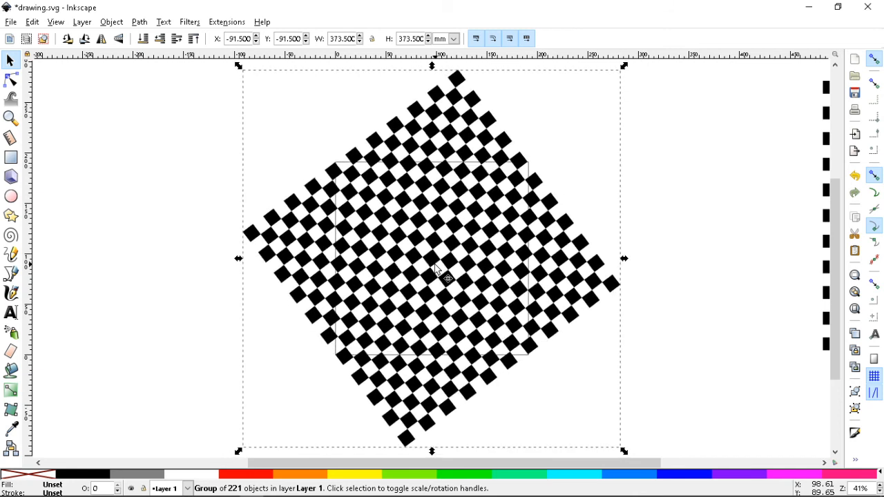
key("bracketright")
key("bracketright")
key("bracketright")
key("bracketright")
key("bracketright")
key("bracketright")
key("bracketright")
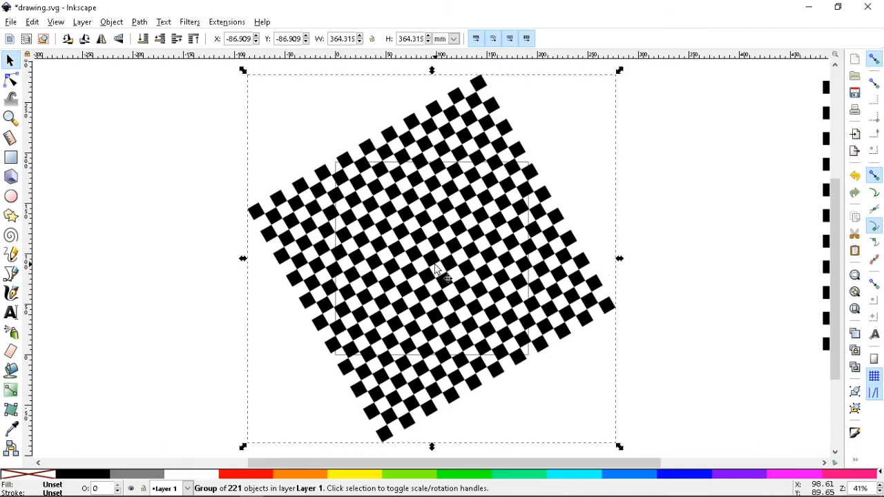
key("bracketright")
key("bracketright")
key("bracketright")
key("bracketright")
key("bracketright")
key("bracketright")
key("bracketright")
key("bracketright")
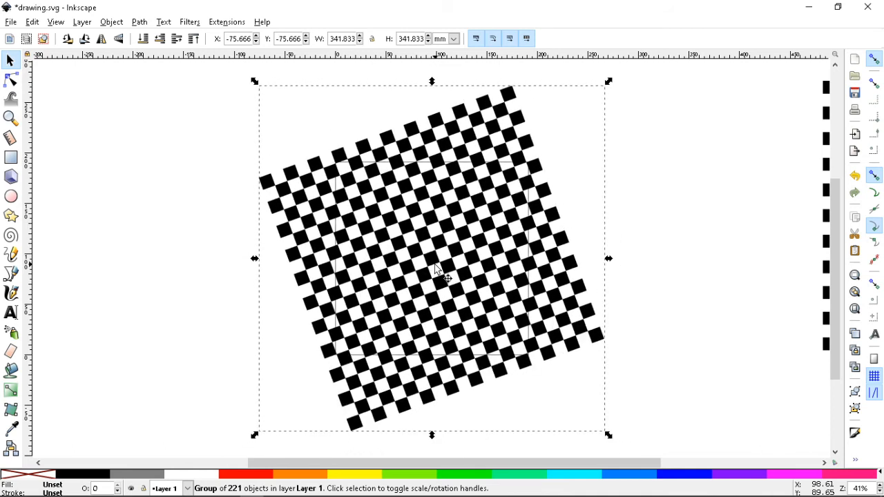
key("bracketright")
key("bracketright")
key("bracketright")
key("bracketright")
key("bracketright")
key("bracketright")
key("bracketright")
key("bracketright")
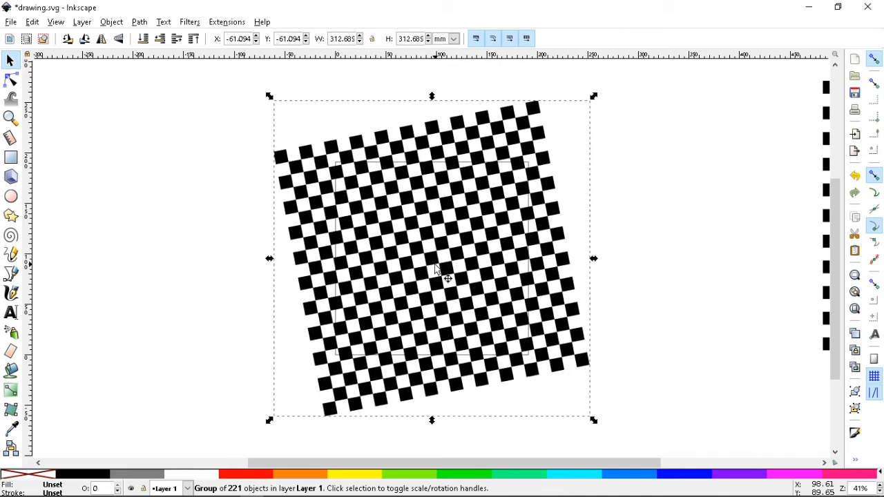
key("bracketright")
key("bracketright")
key("bracketright")
key("bracketright")
key("bracketright")
key("bracketright")
key("bracketright")
key("bracketright")
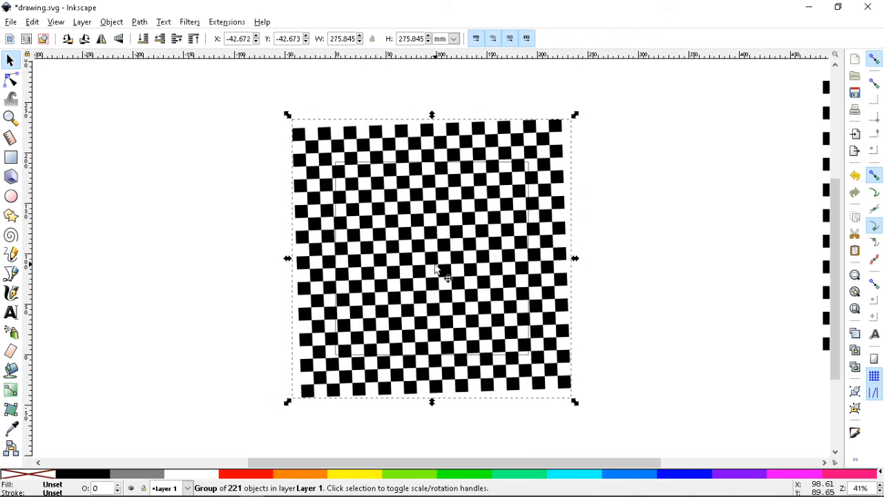
key("bracketright")
key("bracketright")
key("bracketright")
key("bracketright")
key("bracketright")
key("bracketright")
key("bracketright")
key("bracketright")
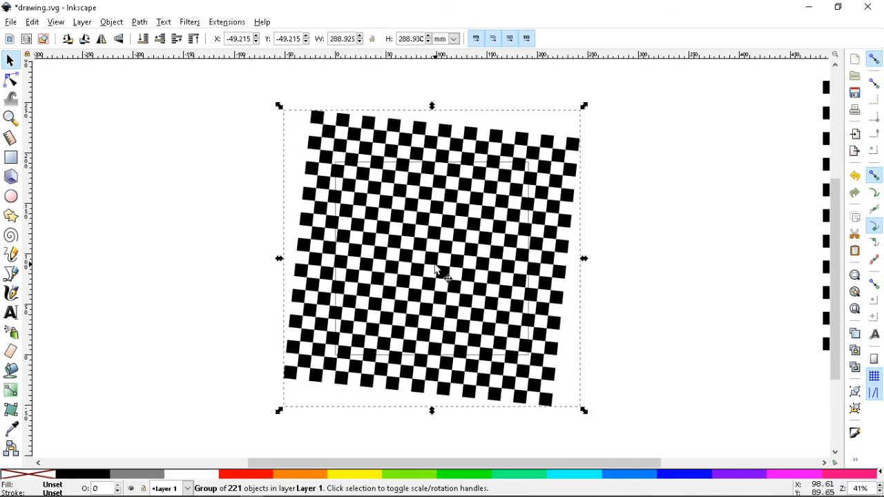
key("bracketright")
key("bracketright")
key("bracketright")
key("bracketright")
key("bracketright")
key("bracketright")
key("bracketright")
key("bracketright")
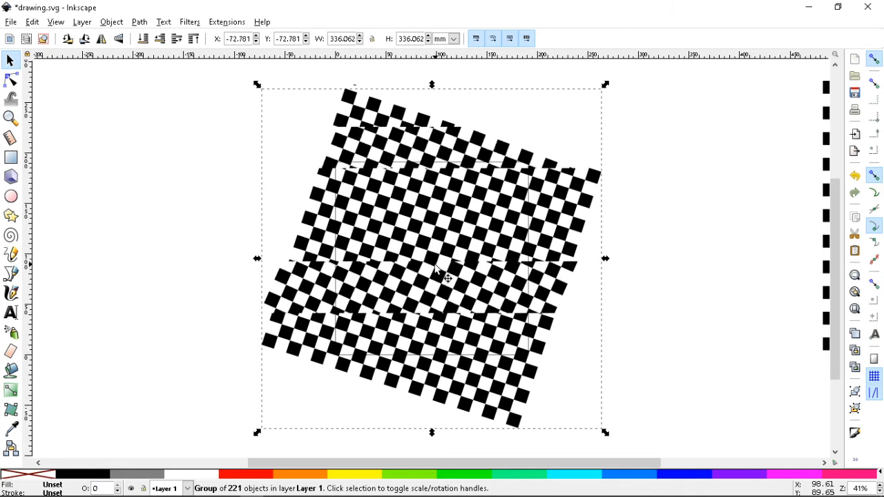
key("bracketright")
key("bracketright")
key("bracketright")
key("bracketright")
key("bracketright")
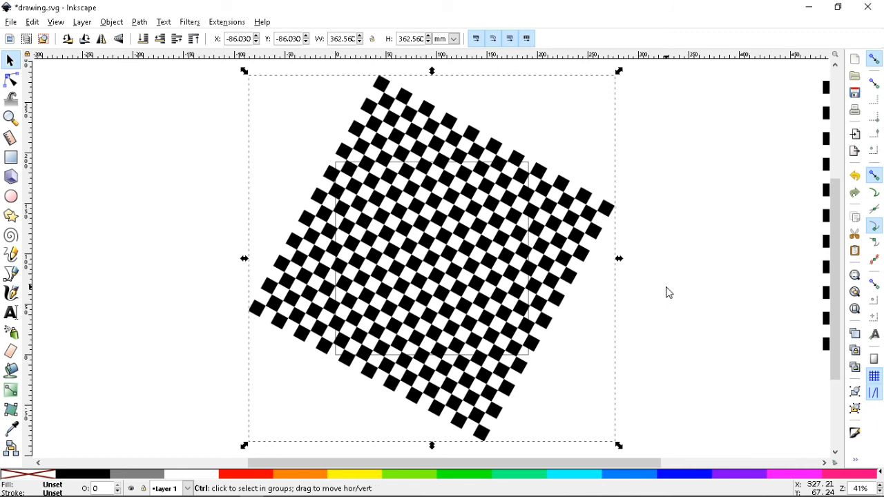
Shift the rotated checkerboard group right by about 4.4 mm in total using repeated small relative horizontal moves in the Transform dialog
key("ctrl+shift+m")
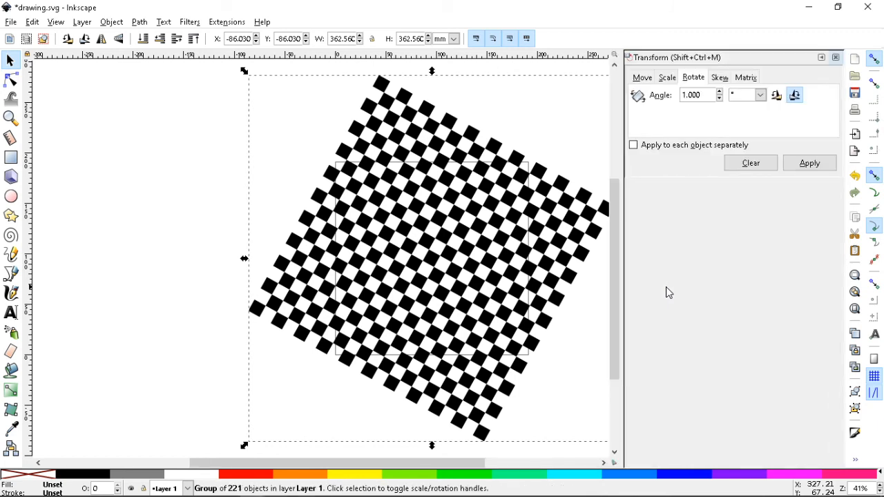
left_click(669, 78)
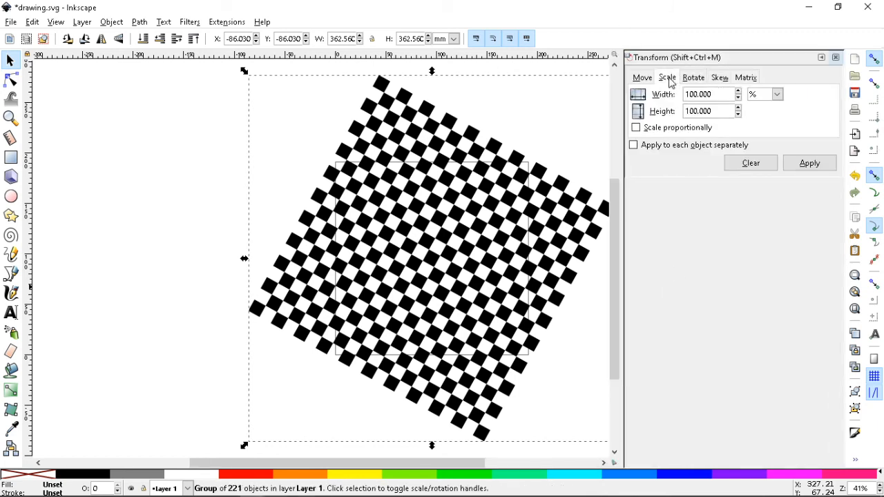
left_click(642, 78)
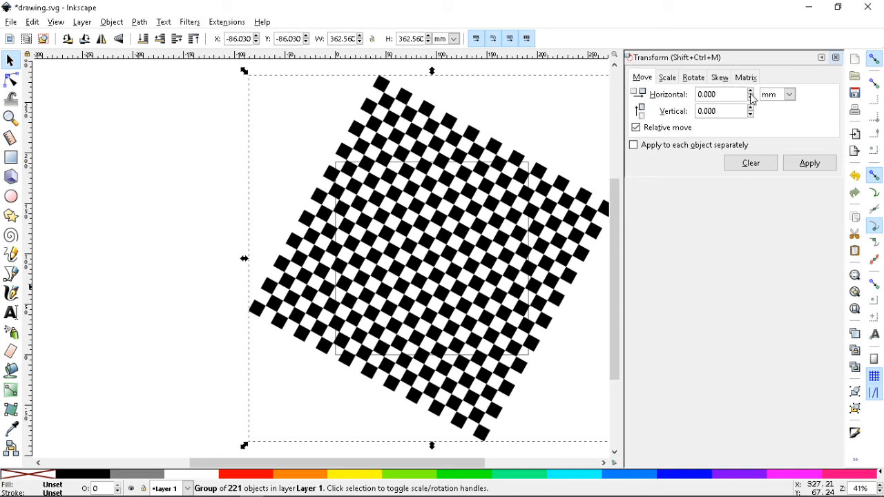
left_click(801, 164)
left_click(802, 164)
left_click(752, 91)
left_click(810, 164)
left_click(810, 164)
left_click(810, 166)
left_click(810, 166)
left_click(810, 166)
left_click(811, 166)
Apply a 1° horizontal skew to the checkerboard group repeatedly until it is about 320.8 mm wide
left_click(720, 78)
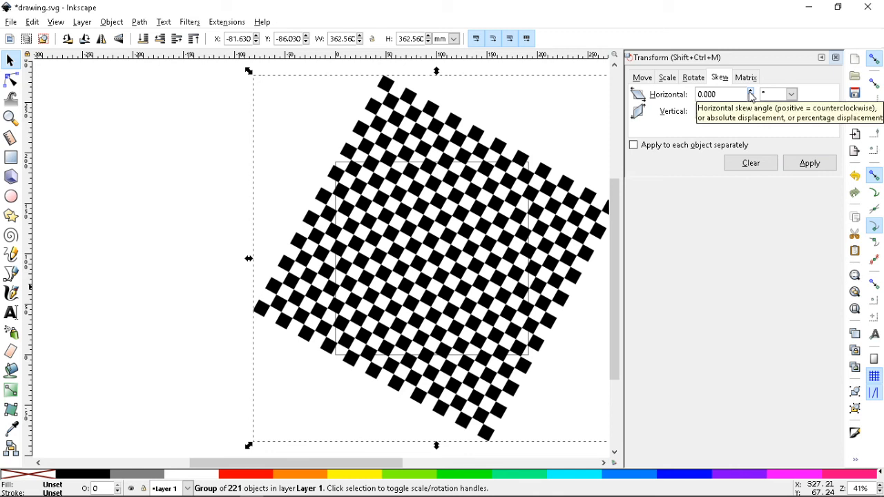
left_click(752, 93)
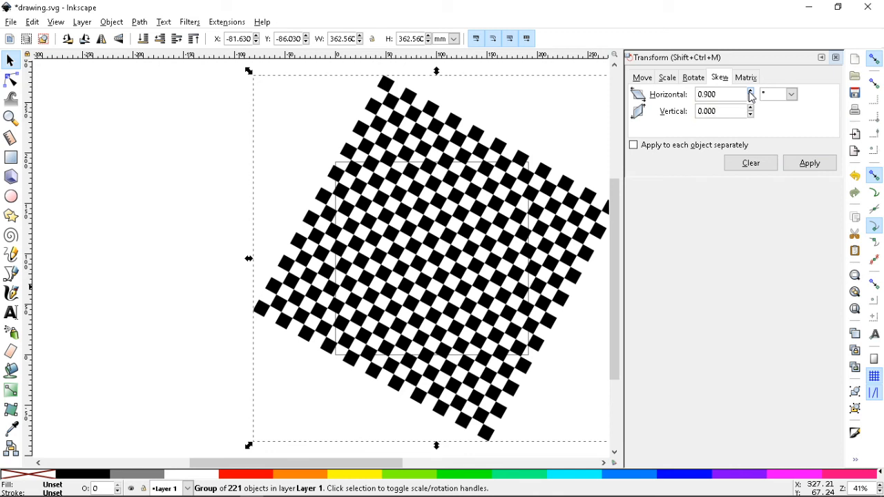
left_click(809, 166)
left_click(811, 166)
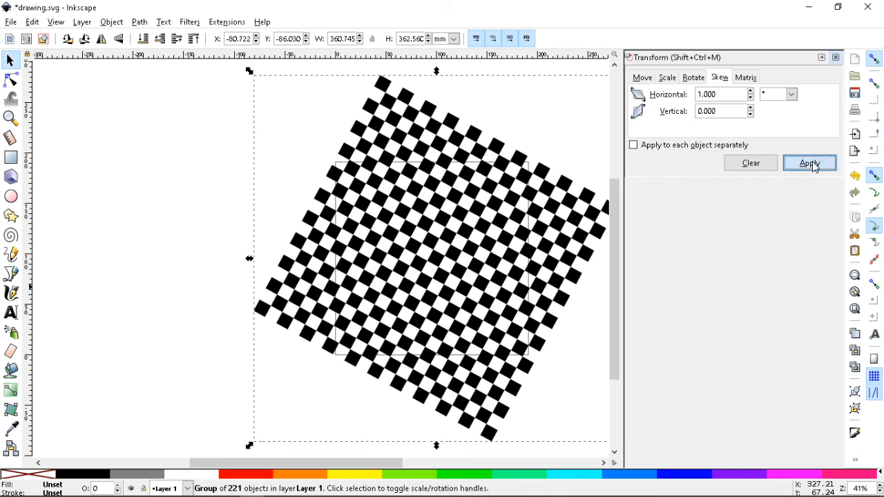
left_click(814, 167)
left_click(814, 167)
left_click(814, 167)
left_click(813, 167)
left_click(814, 167)
left_click(814, 167)
left_click(814, 167)
left_click(814, 167)
left_click(814, 166)
left_click(814, 166)
left_click(814, 167)
left_click(814, 166)
Add a small vertical skew to the 1° horizontal skew and apply both repeatedly until the checkerboard group measures about 480.2 × 220 mm
left_click(751, 109)
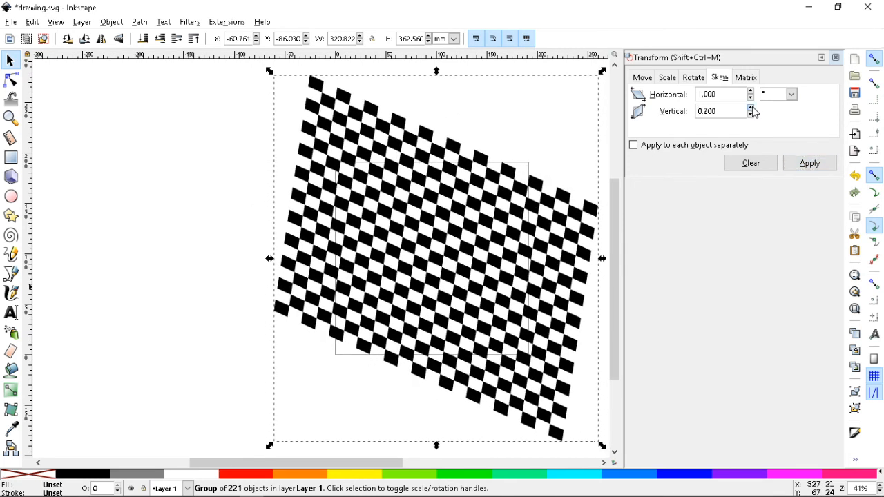
left_click(809, 166)
left_click(809, 165)
left_click(808, 166)
left_click(808, 166)
left_click(808, 166)
left_click(808, 165)
left_click(808, 166)
left_click(809, 165)
left_click(809, 166)
left_click(808, 166)
left_click(809, 165)
left_click(808, 165)
left_click(809, 166)
left_click(809, 165)
left_click(809, 165)
left_click(808, 164)
left_click(808, 165)
left_click(808, 165)
left_click(808, 164)
left_click(808, 165)
left_click(808, 164)
left_click(808, 163)
left_click(808, 163)
left_click(809, 163)
left_click(809, 163)
left_click(808, 163)
left_click(808, 164)
left_click(808, 163)
left_click(808, 163)
left_click(808, 163)
left_click(808, 163)
left_click(809, 163)
left_click(808, 163)
left_click(808, 163)
left_click(809, 163)
left_click(808, 163)
left_click(808, 163)
Rotate the skewed checkerboard group clockwise by 1° eight times, then close the Transform dialog
left_click(695, 81)
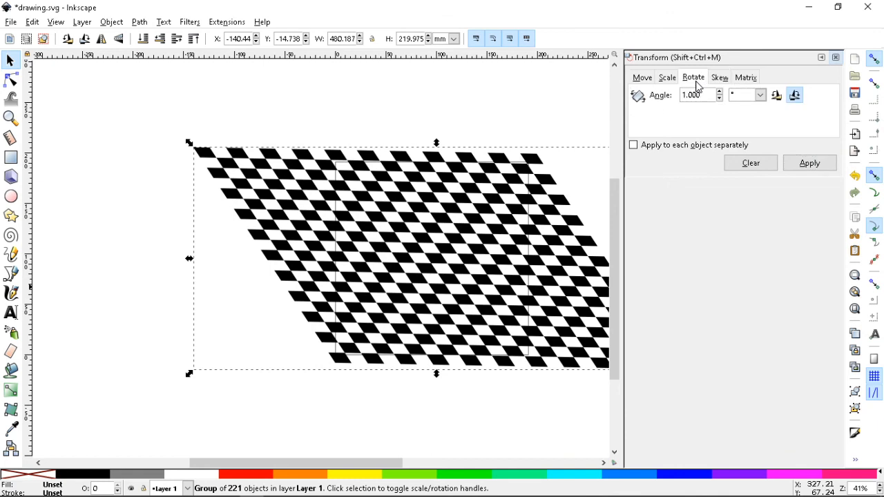
left_click(805, 162)
left_click(807, 163)
left_click(807, 163)
left_click(809, 164)
left_click(808, 164)
left_click(810, 166)
left_click(809, 166)
left_click(810, 165)
left_click(835, 60)
left_click(701, 227)
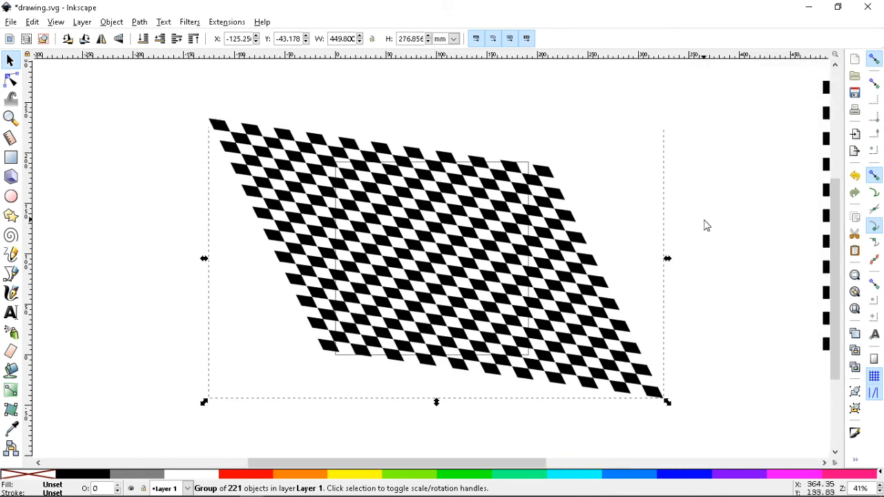
Delete the skewed and rotated checkerboard group from the page
left_click(418, 252)
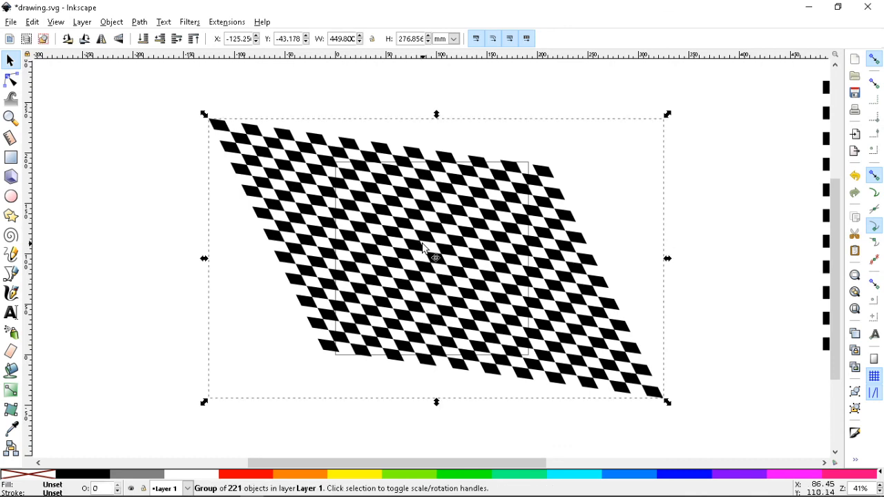
key("Delete")
key("5")
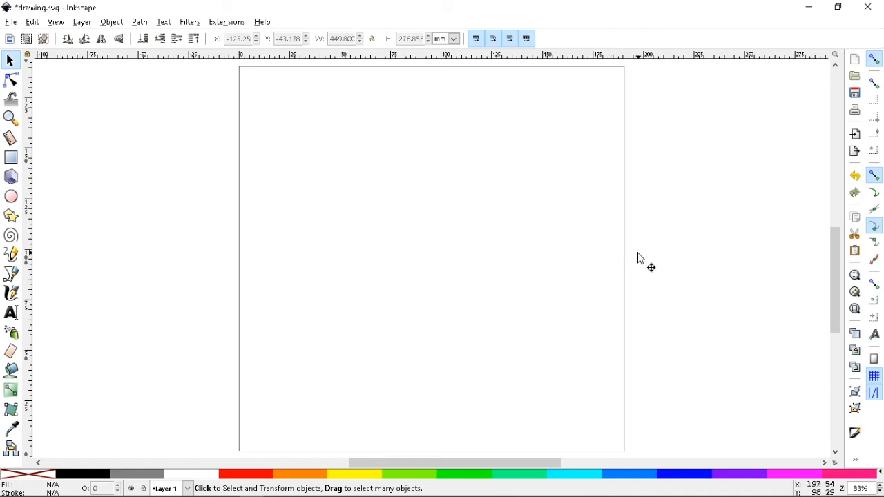
Move the 266.7 mm spare checkerboard over the page, show the grid and snap the group to X -25.4, Y -38.1 mm
scroll(639, 260, "up", 3)
key("minus")
key("minus")
key("minus")
key("minus")
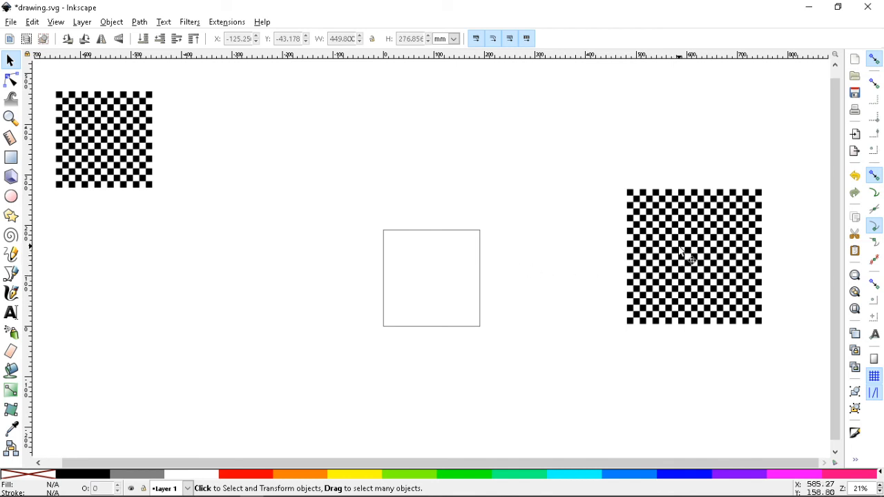
left_click_drag(690, 232, 451, 260)
key("numbersign")
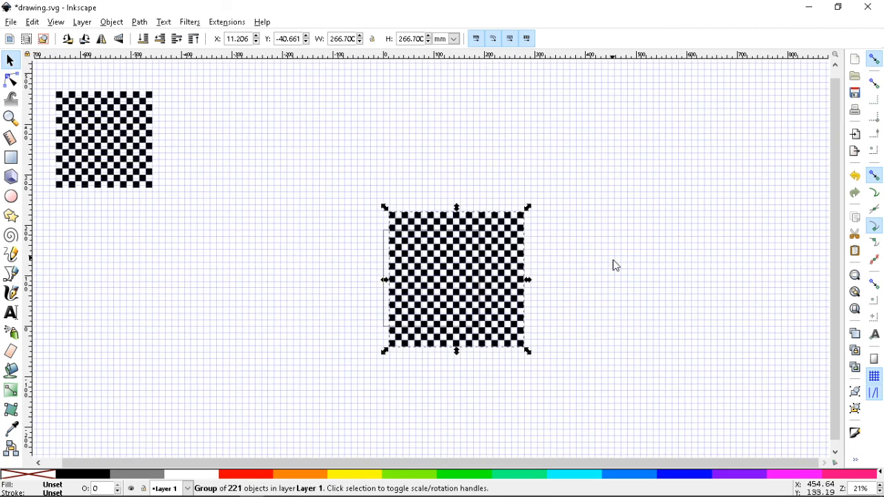
left_click_drag(419, 247, 401, 247)
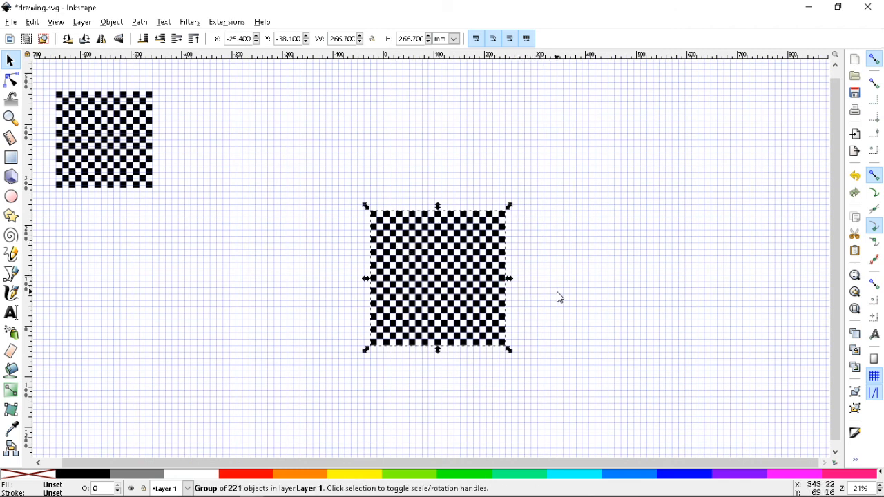
Shift the checkerboard group left by one square so it snaps to the grid at X -38.1 mm
key("3")
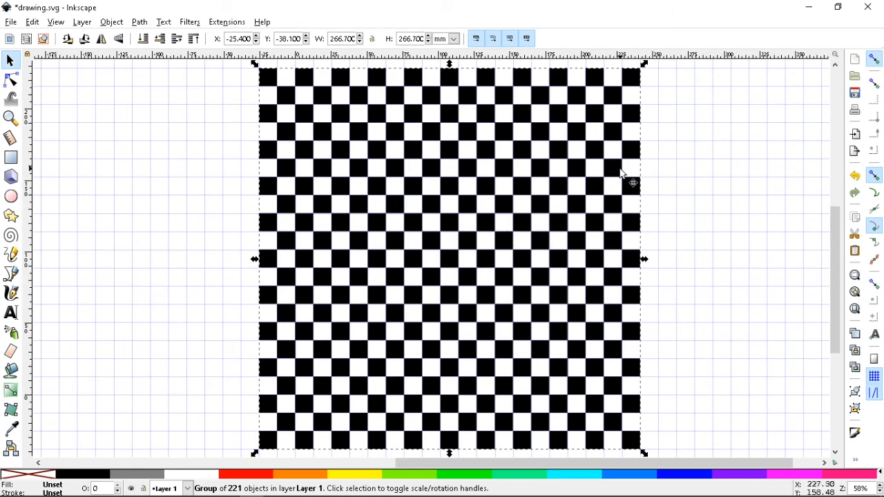
left_click(675, 133)
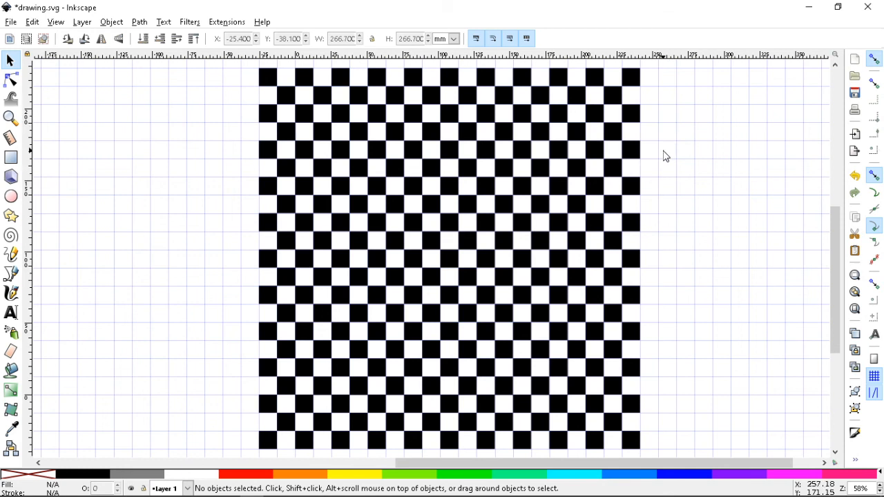
left_click(608, 148)
left_click(716, 159)
left_click_drag(321, 122, 297, 126)
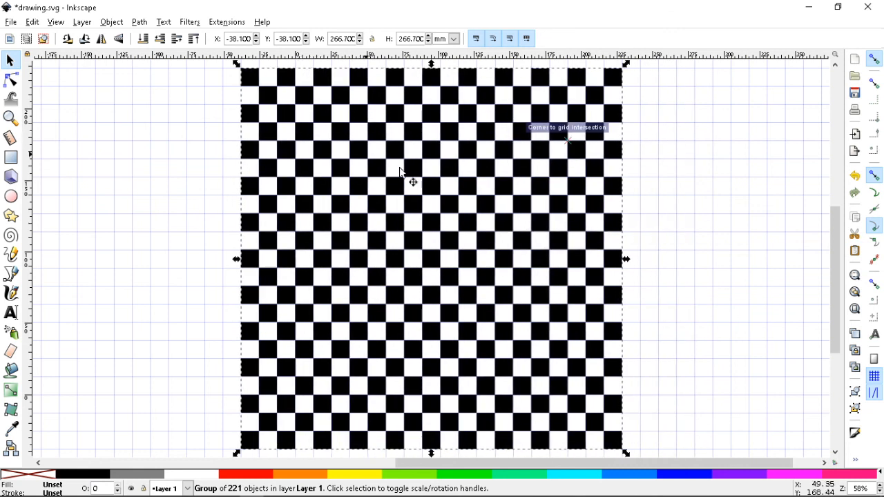
left_click(711, 275)
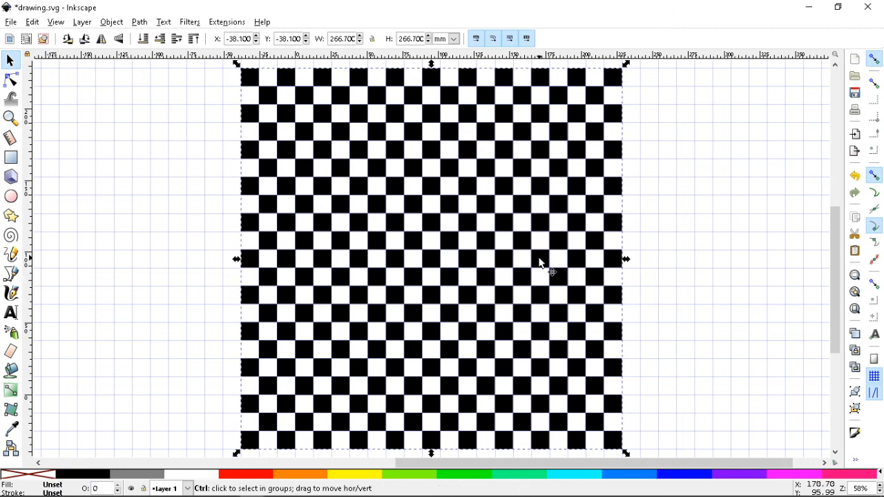
Ungroup the checkerboard and pull four individual squares out beyond its right edge
key("ctrl+shift+g")
left_click(674, 269)
left_click_drag(592, 245, 683, 245)
left_click_drag(565, 237, 660, 240)
scroll(690, 167, "up", 2)
left_click_drag(591, 155, 681, 153)
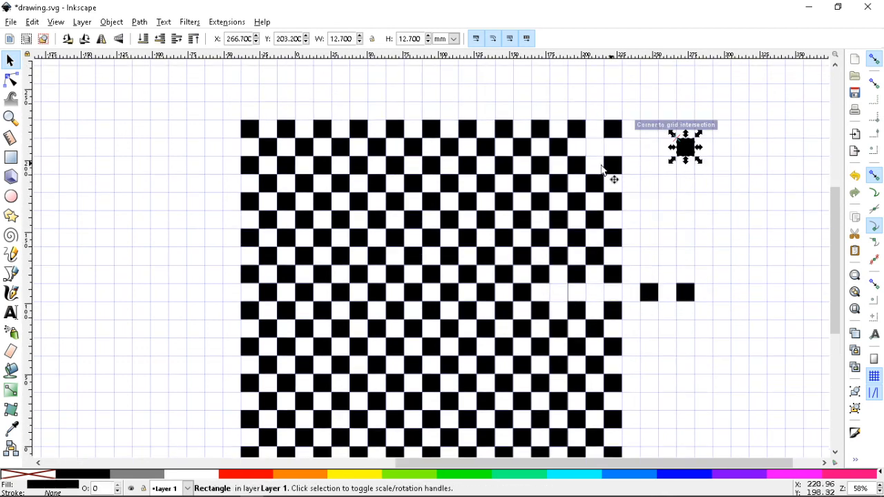
left_click_drag(563, 185, 674, 187)
Pull two more squares near the board's lower right corner out beyond its right edge
scroll(760, 237, "down", 1)
scroll(760, 237, "down", 10)
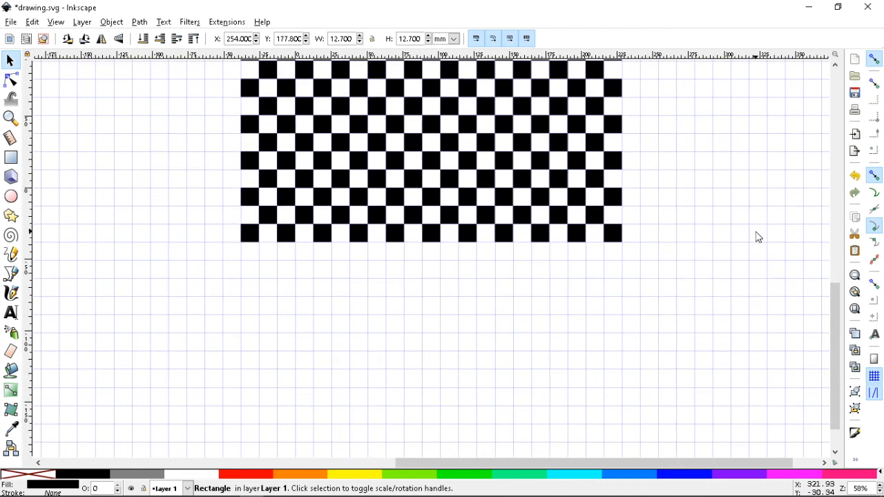
left_click_drag(579, 196, 707, 234)
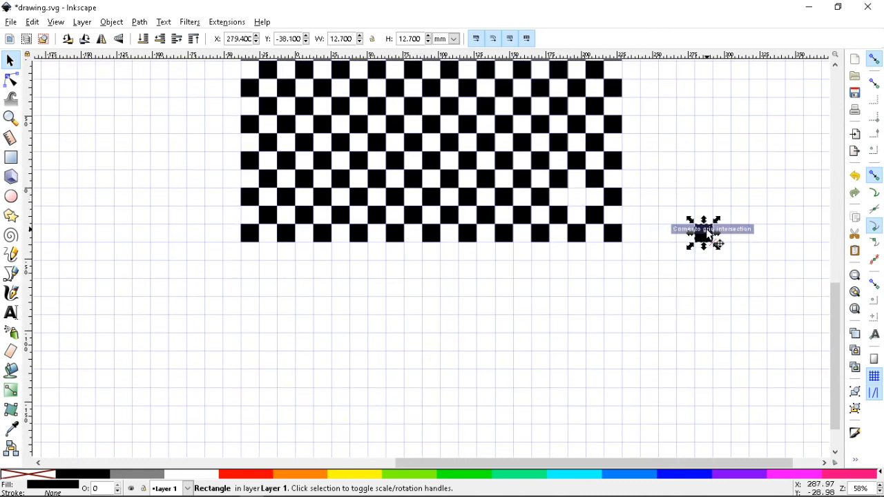
left_click_drag(565, 193, 695, 214)
scroll(698, 203, "up", 10)
scroll(698, 203, "up", 1)
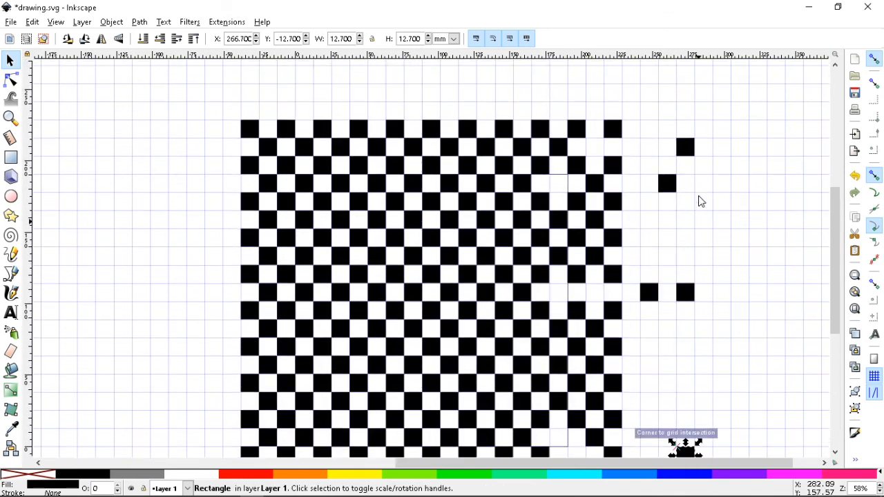
scroll(699, 200, "down", 6)
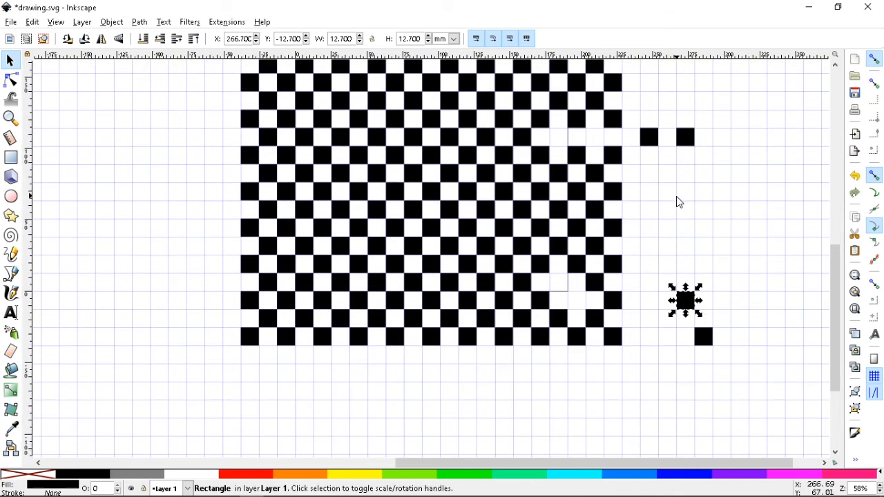
Undo the moves of the individual squares and the ungrouping of the checkerboard
left_click_drag(286, 311, 286, 371)
key("ctrl+z")
key("ctrl+z")
key("ctrl+z")
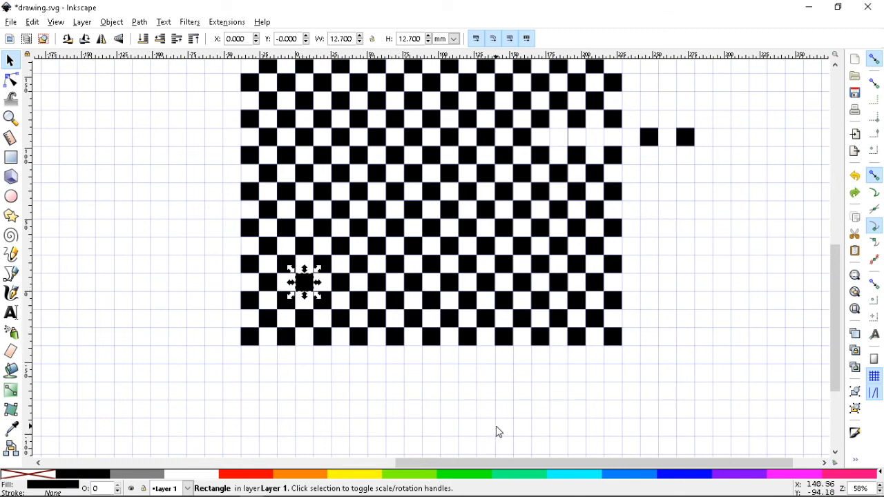
key("ctrl+z")
key("ctrl+z")
scroll(639, 363, "up", 5)
scroll(642, 358, "down", 3)
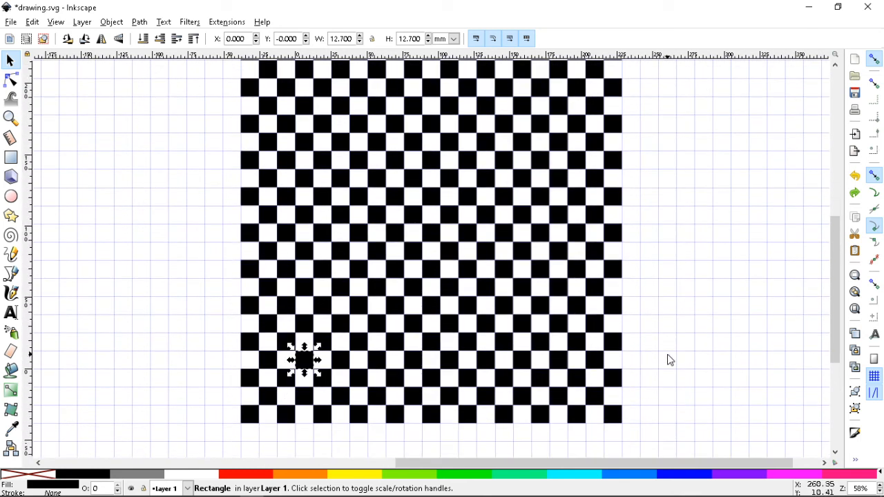
left_click(669, 359)
left_click(521, 322)
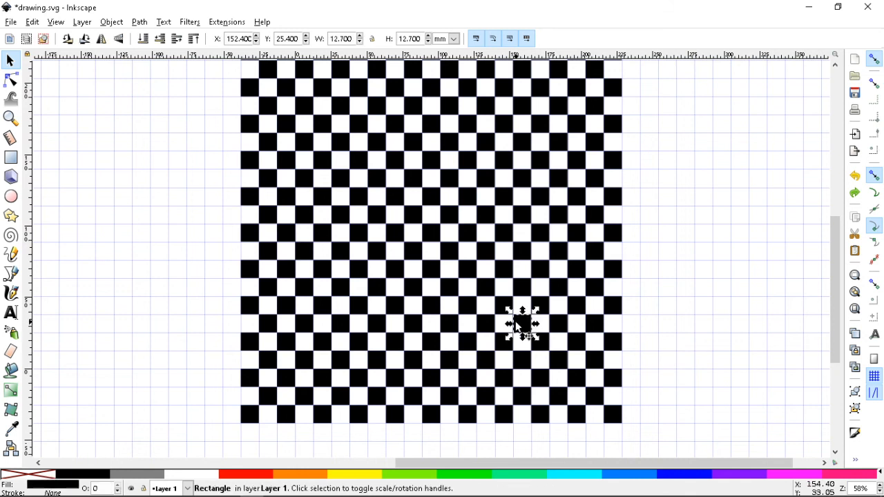
left_click(705, 336)
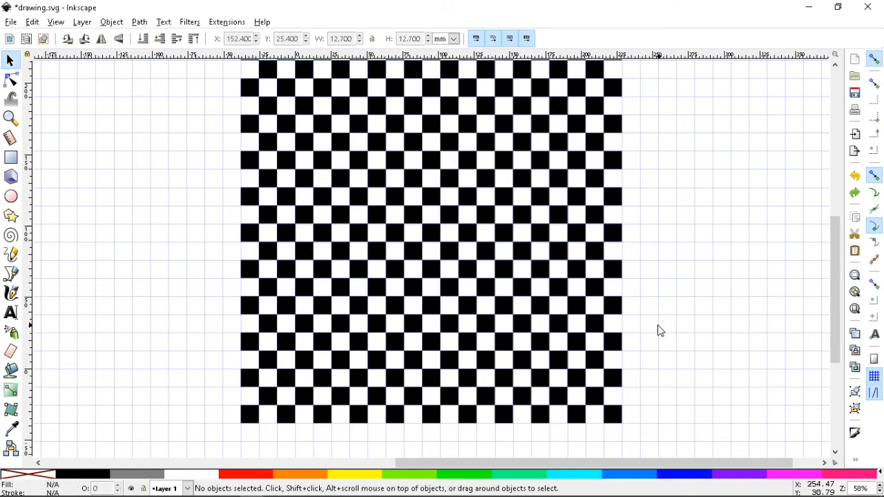
left_click(515, 309)
left_click(695, 307)
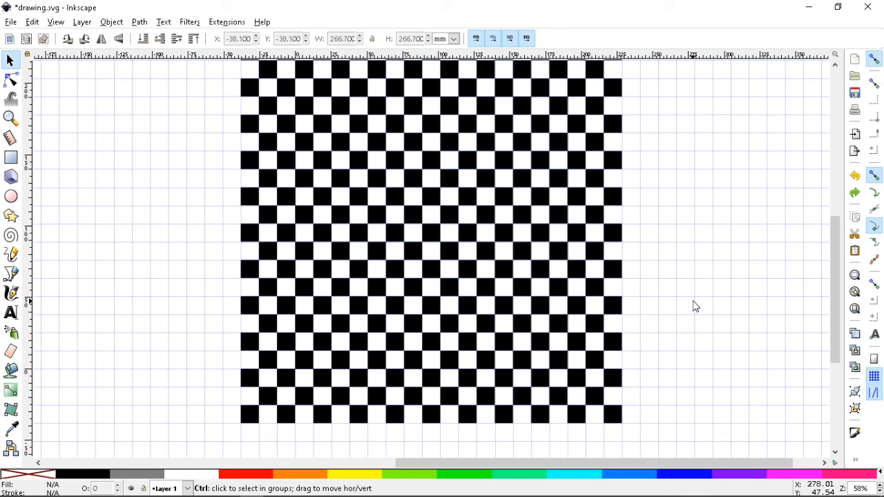
Save the drawing under its existing file name
key("ctrl+s")
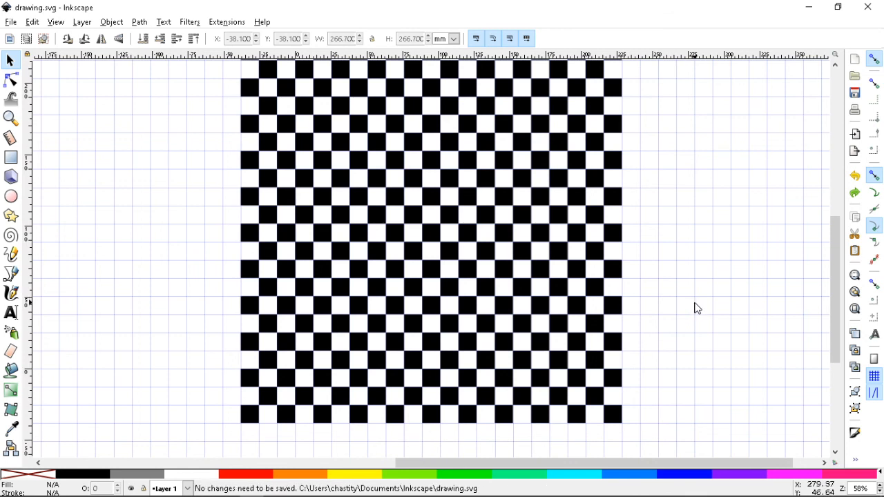
key("plus")
key("minus")
key("minus")
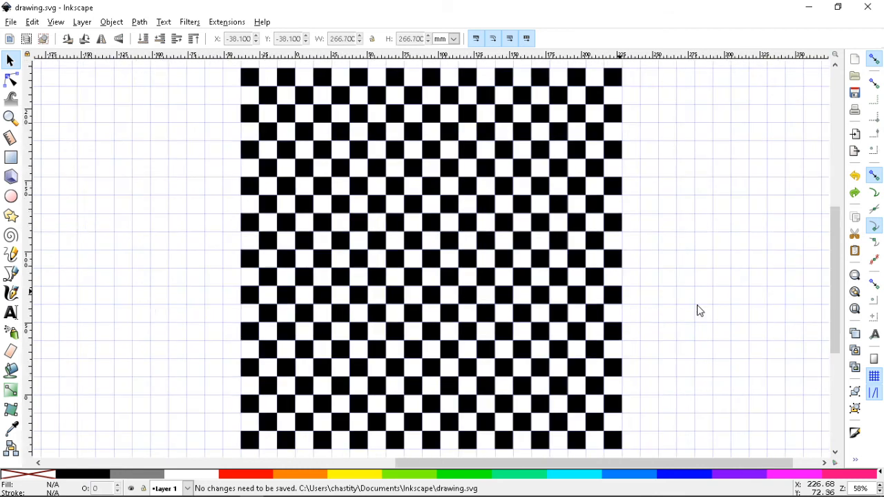
key("ctrl+s")
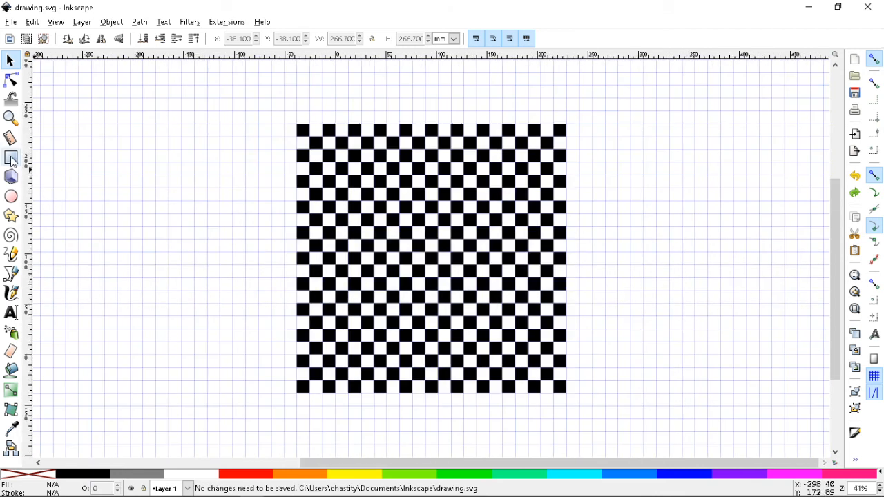
Draw a 266.7 × 266.7 mm rectangle snapped exactly over the checkerboard and fill it with cyan
left_click(11, 157)
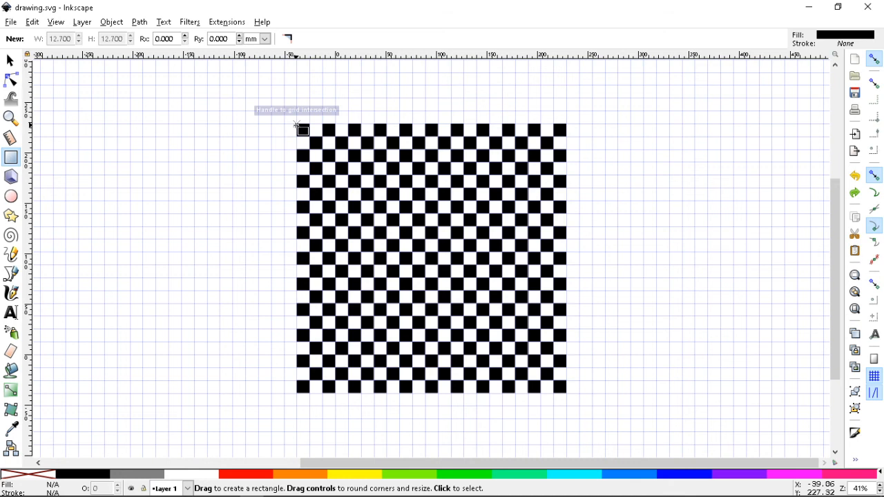
left_click_drag(297, 125, 567, 397)
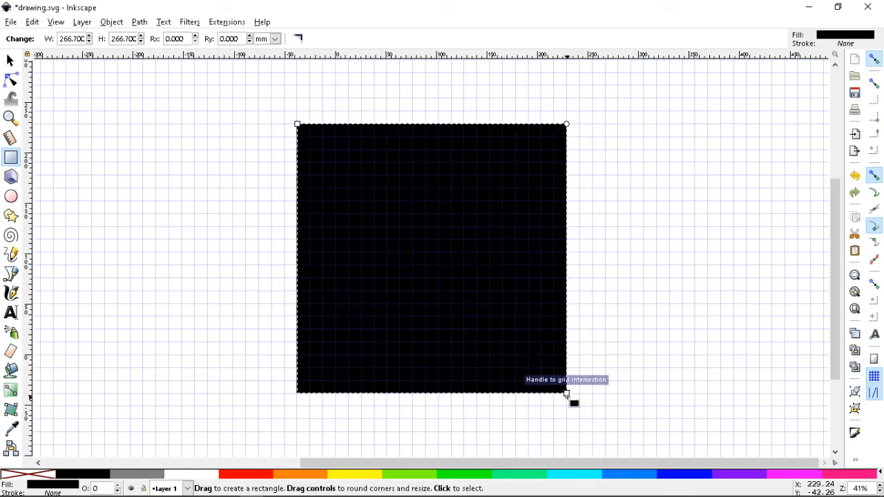
left_click(595, 478)
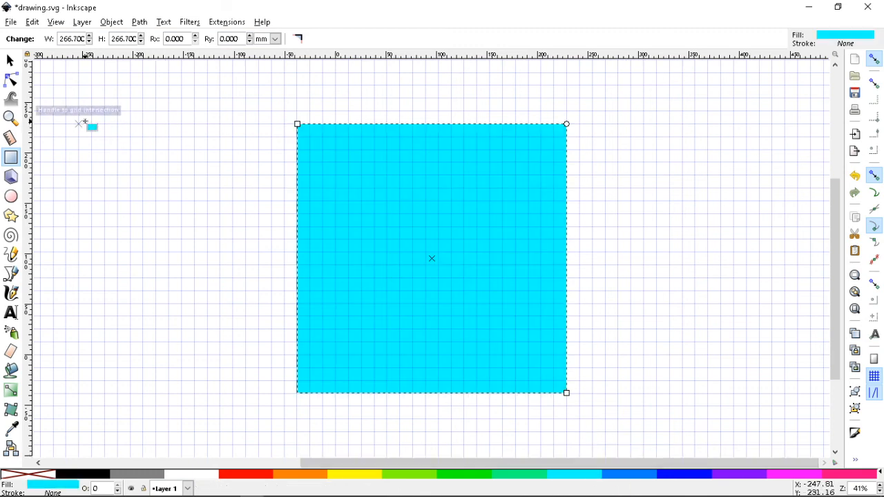
Lower the rectangle behind the black checkerboard squares and change its fill to orange
left_click(11, 62)
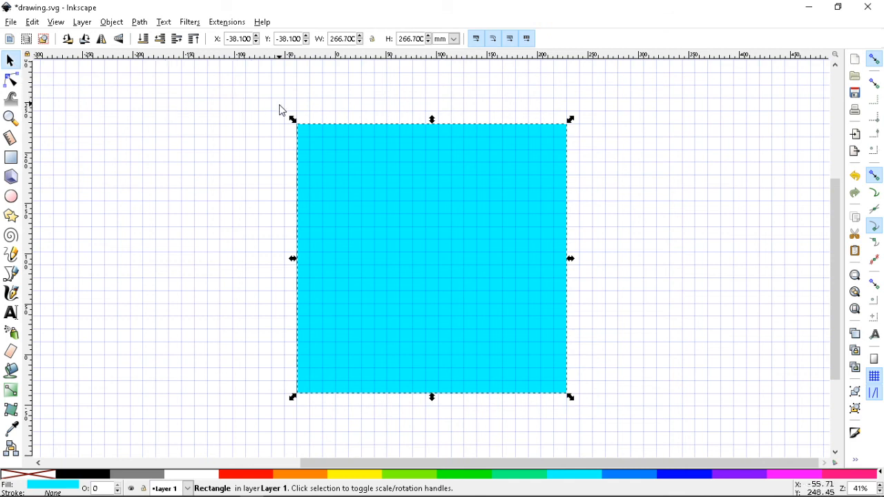
left_click(163, 42)
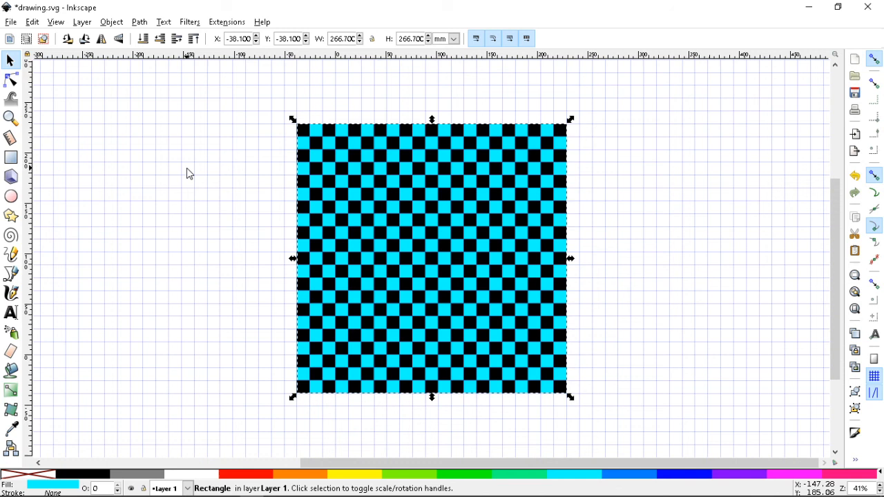
left_click(300, 477)
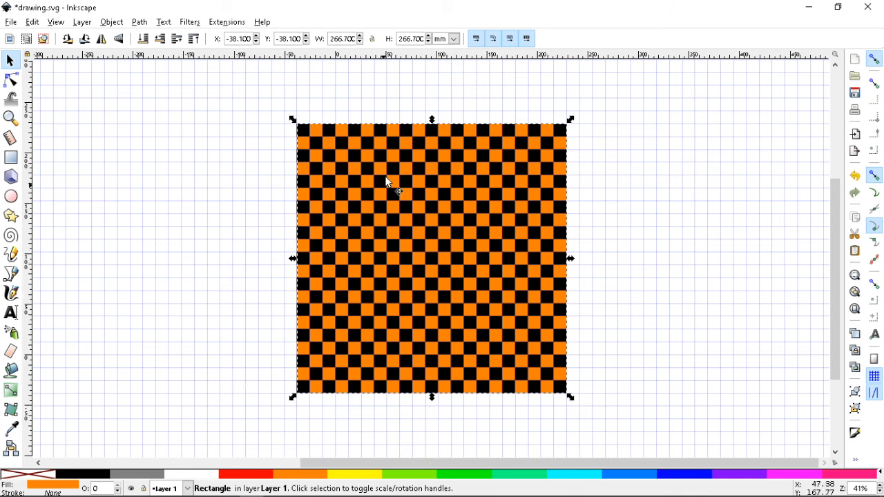
Place a duplicate of the orange rectangle to the left of the checkerboard at X -317.5 mm, Y -38.1 mm
left_click_drag(366, 129, 80, 146)
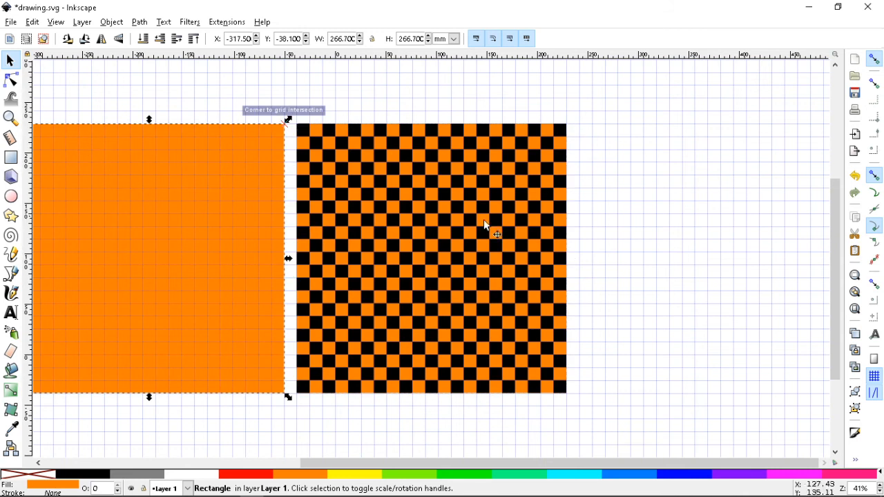
left_click(649, 198)
left_click(538, 176)
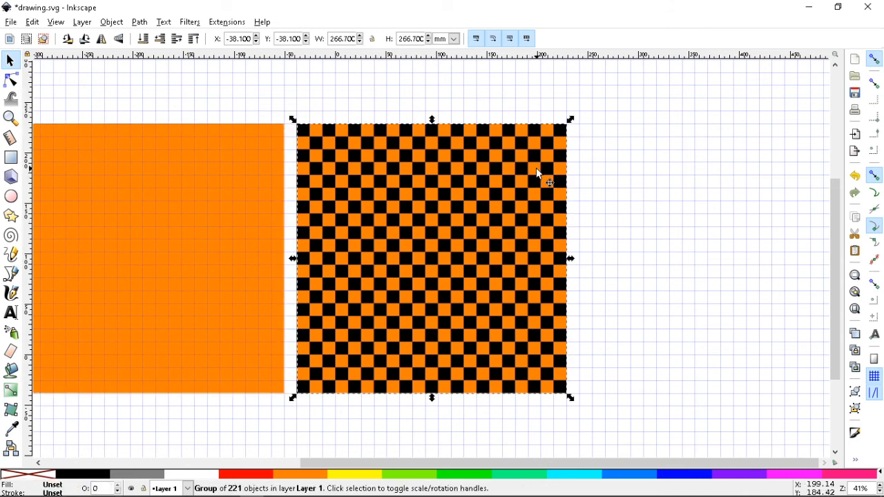
left_click(675, 179)
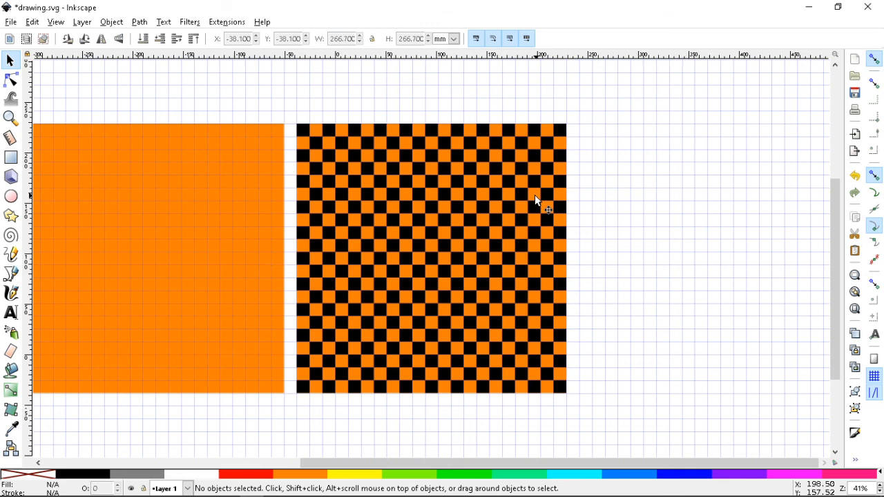
Rotate the orange rectangle behind the checkerboard clockwise around its centre in small increments, leaving the black squares as they are
left_click(535, 197)
key("bracketright")
key("bracketright")
key("bracketright")
key("bracketright")
key("bracketright")
key("bracketright")
key("bracketright")
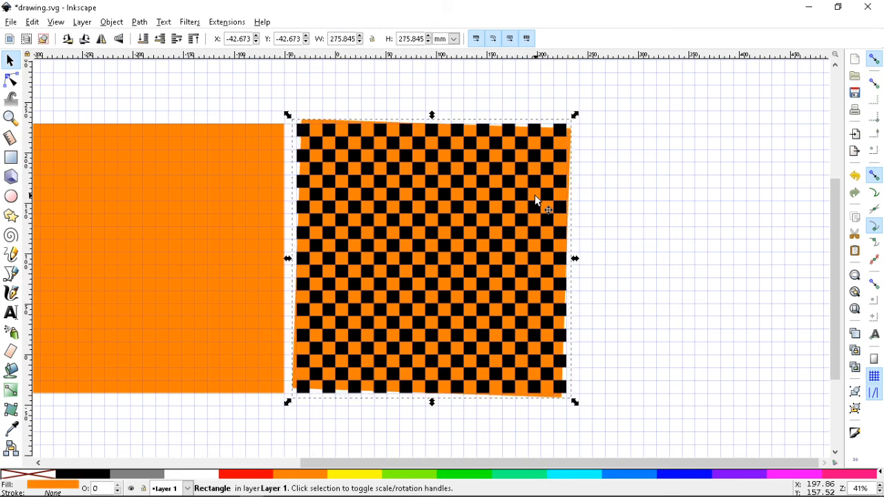
key("bracketright")
key("bracketright")
key("bracketright")
key("bracketright")
key("bracketright")
key("bracketright")
key("bracketright")
key("bracketright")
key("bracketright")
key("bracketright")
key("bracketright")
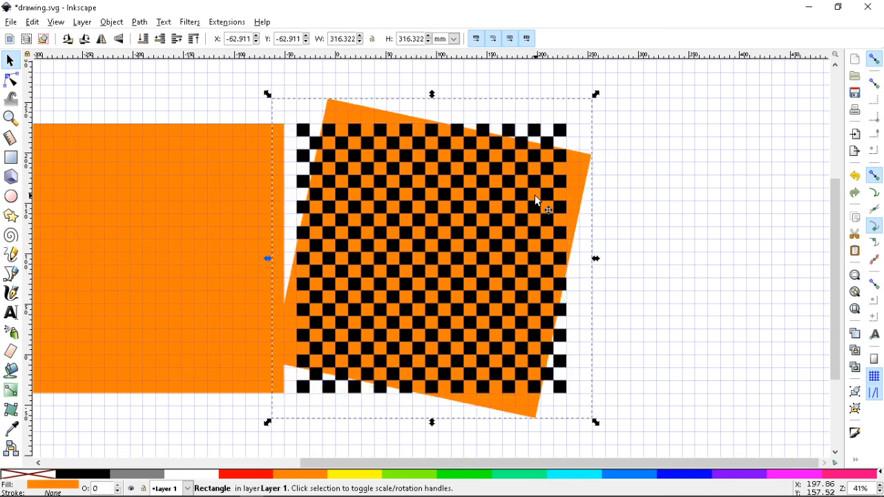
key("bracketright")
key("bracketright")
key("bracketright")
key("bracketright")
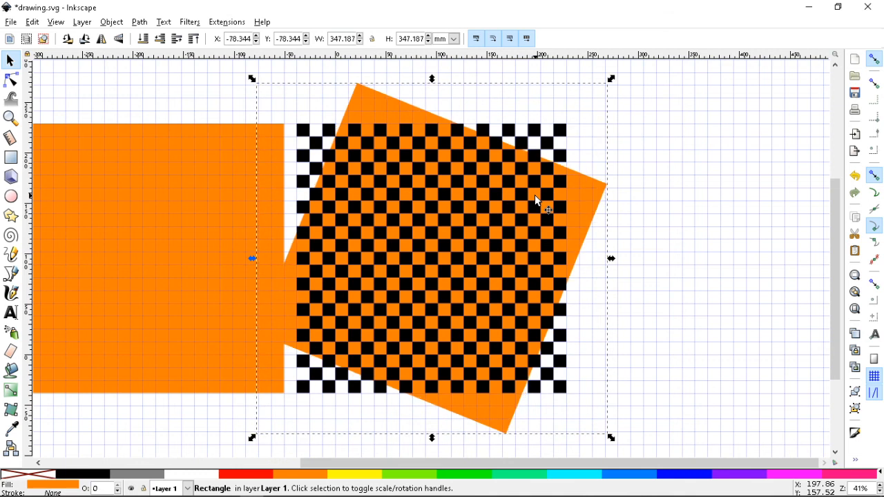
Rotate the grouped black checkerboard clockwise around its centre in small increments over the tilted orange rectangle
left_click(450, 245)
key("bracketright")
key("bracketright")
key("bracketright")
key("bracketright")
key("bracketright")
key("bracketright")
key("bracketright")
key("bracketright")
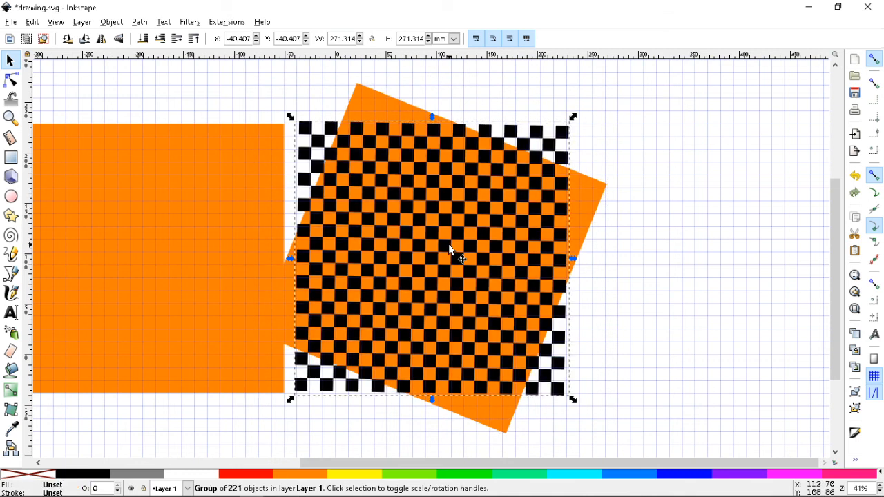
key("bracketright")
key("bracketright")
key("bracketright")
key("bracketright")
key("bracketright")
key("bracketright")
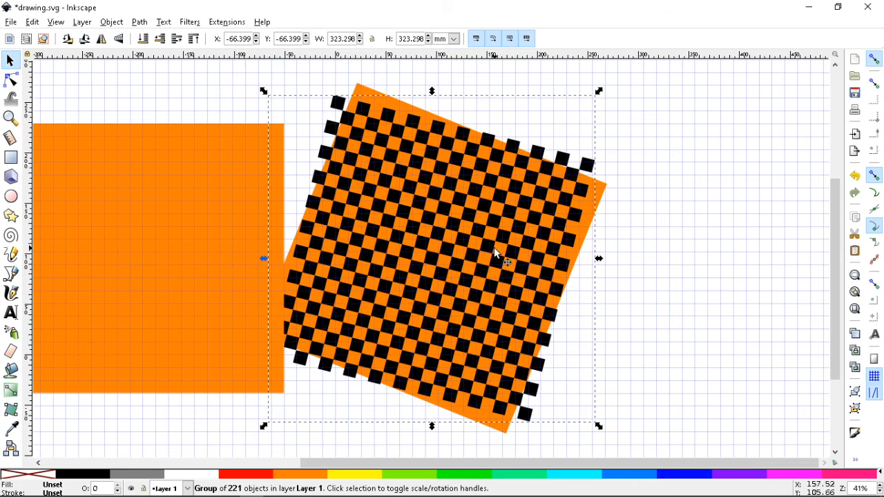
Revert drawing.svg to its last saved version, discarding the unsaved changes, and leave the checkerboard deselected
left_click(11, 23)
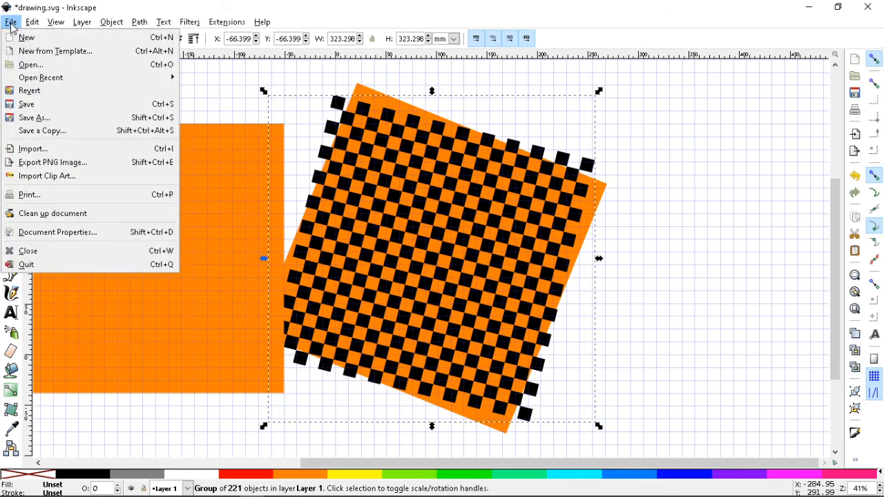
left_click(73, 91)
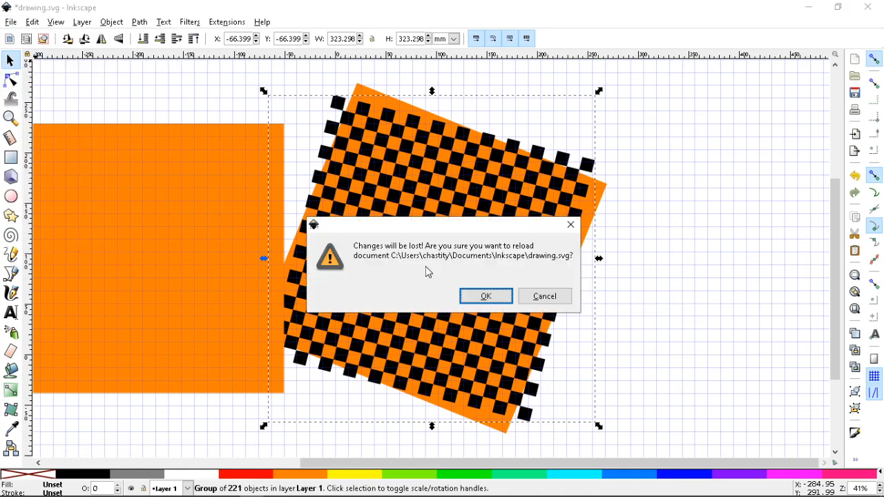
left_click(484, 300)
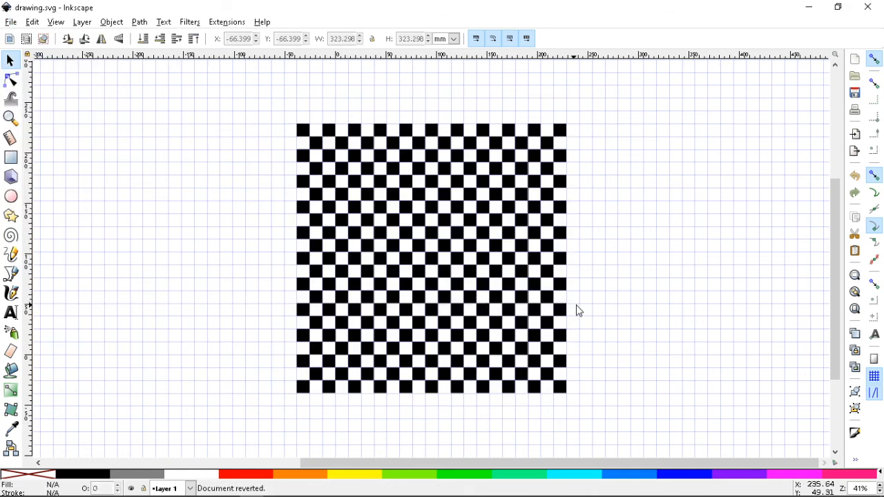
left_click(504, 283)
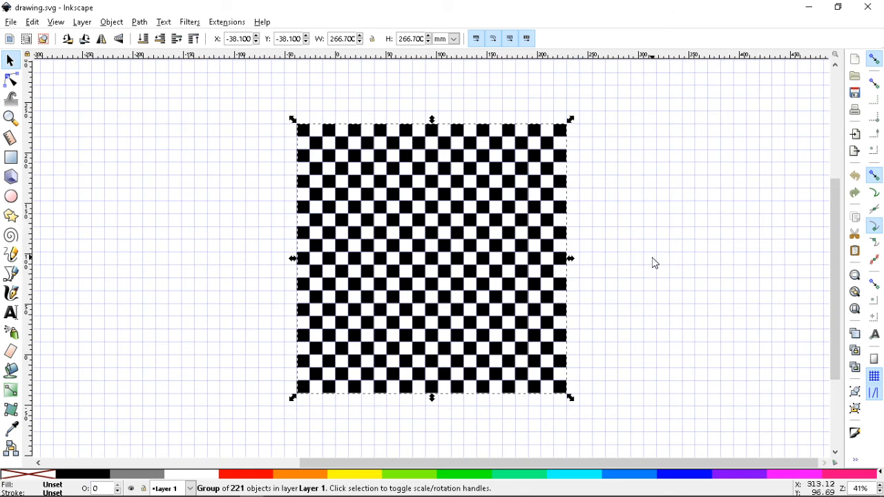
left_click(654, 263)
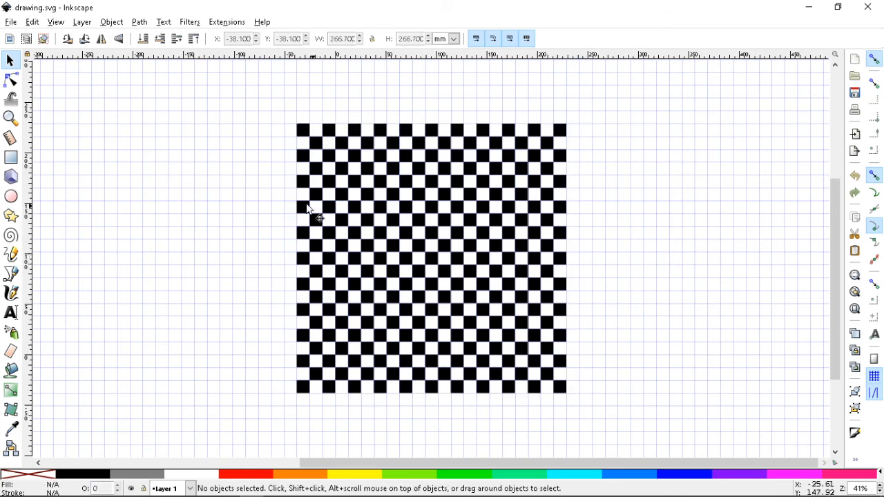
Try covering the checkerboard's top-left square with a 12.7 × 12.7 mm orange rectangle, and delete it
left_click(11, 157)
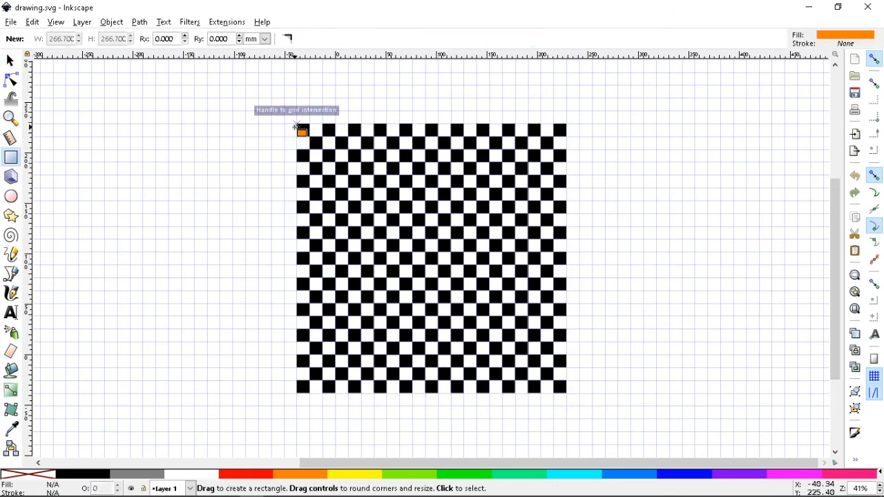
left_click_drag(298, 127, 311, 137)
key("Delete")
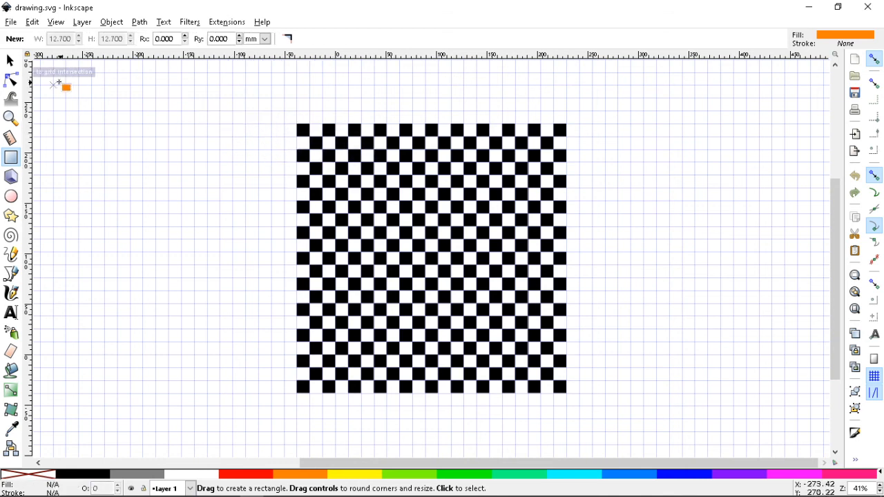
Try moving the checkerboard group to the right, and undo the move
left_click(11, 61)
left_click_drag(310, 141, 411, 153)
key("Escape")
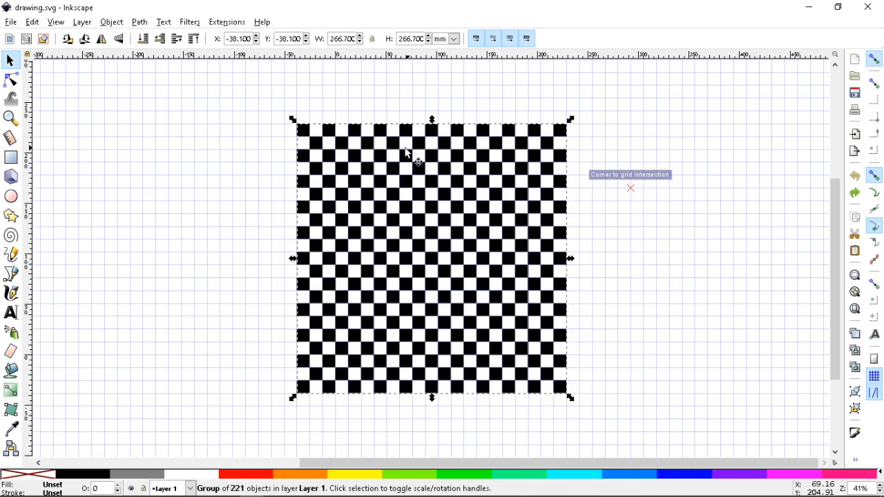
left_click(152, 166)
Draw a 266.7 × 266.7 mm orange rectangle snapped exactly over the whole checkerboard
left_click(10, 157)
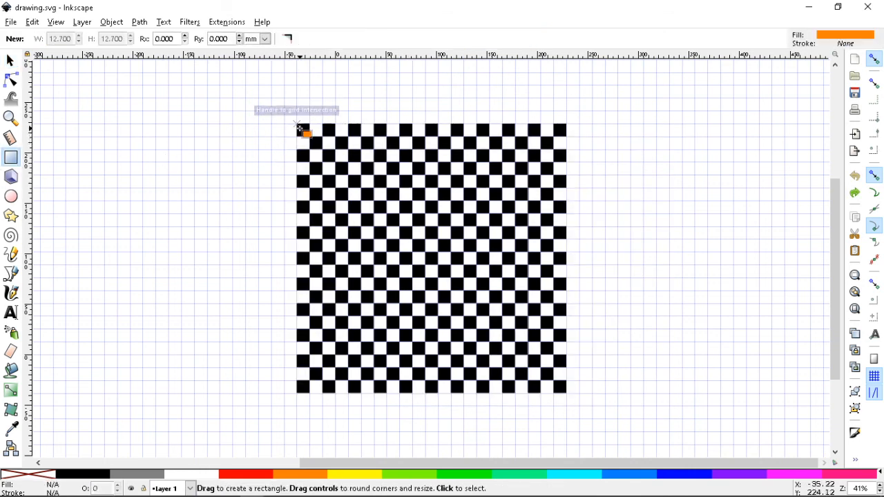
left_click_drag(299, 126, 566, 393)
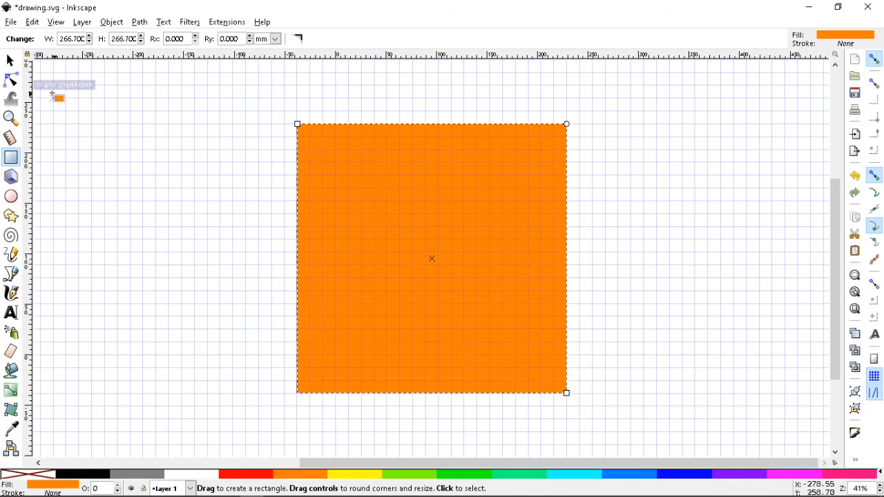
left_click(7, 63)
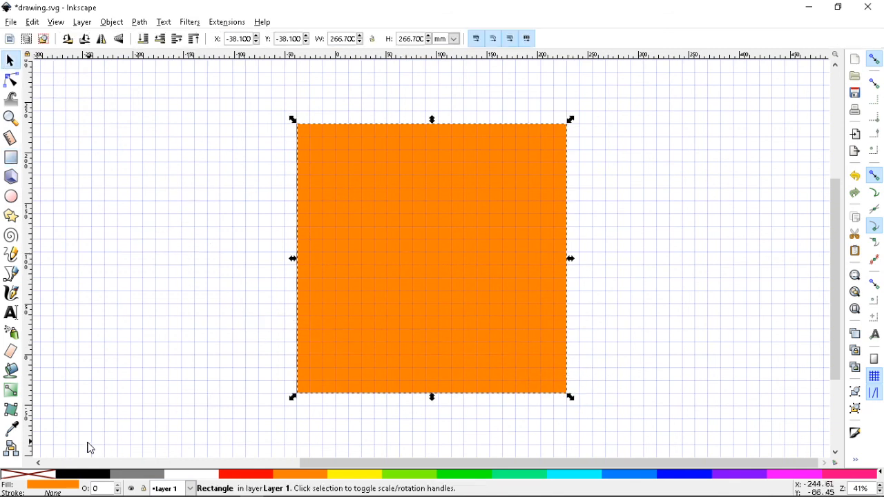
Give the rectangle a 1 mm black stroke with no fill, and save the drawing
left_click(84, 474, "shift")
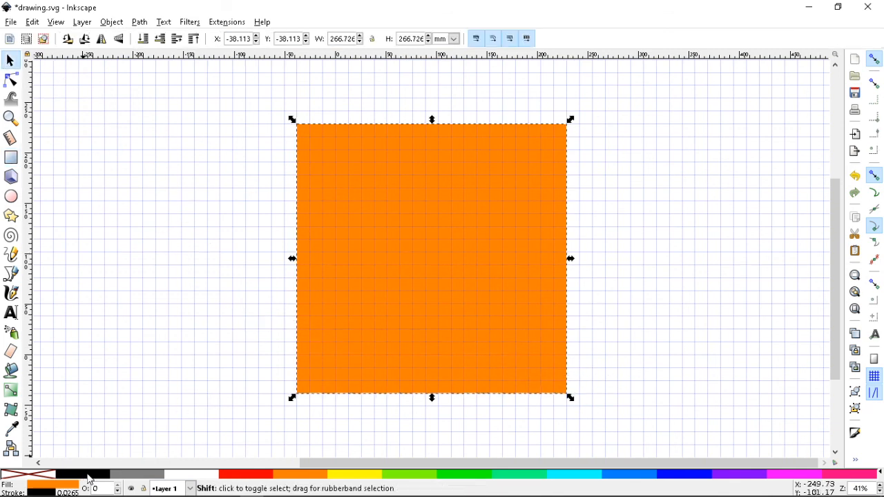
right_click(68, 493)
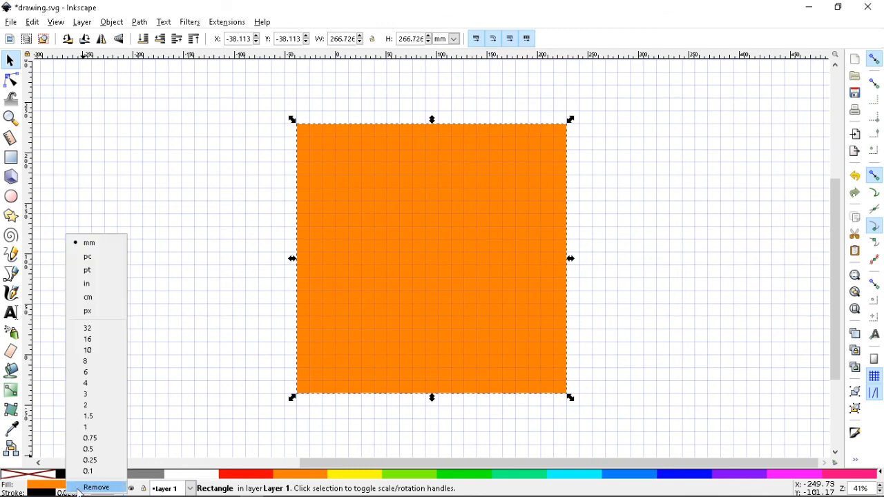
left_click(93, 426)
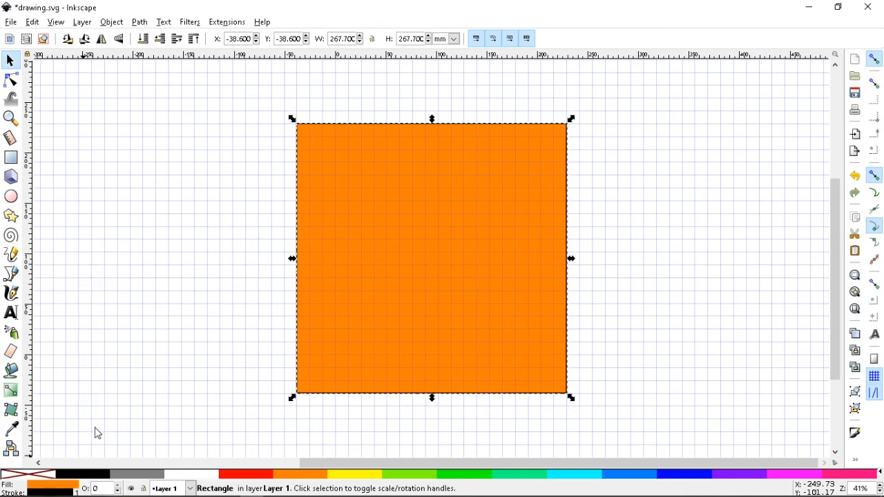
right_click(72, 487)
left_click(104, 476)
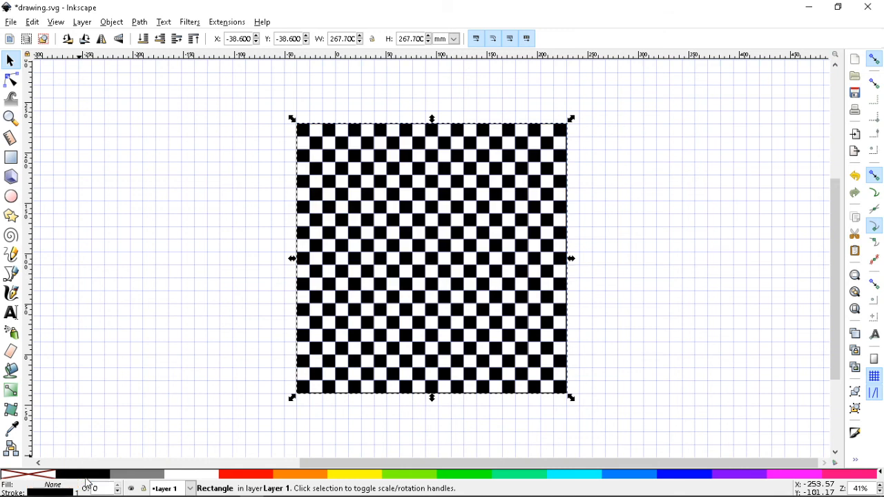
left_click(169, 326)
key("ctrl+s")
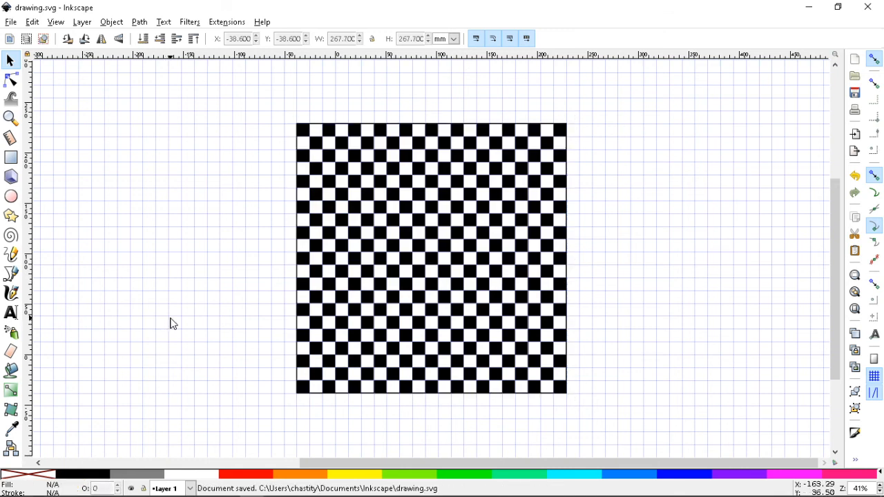
Try moving the black outline rectangle away from the checkerboard, undoing each move
key("plus")
key("plus")
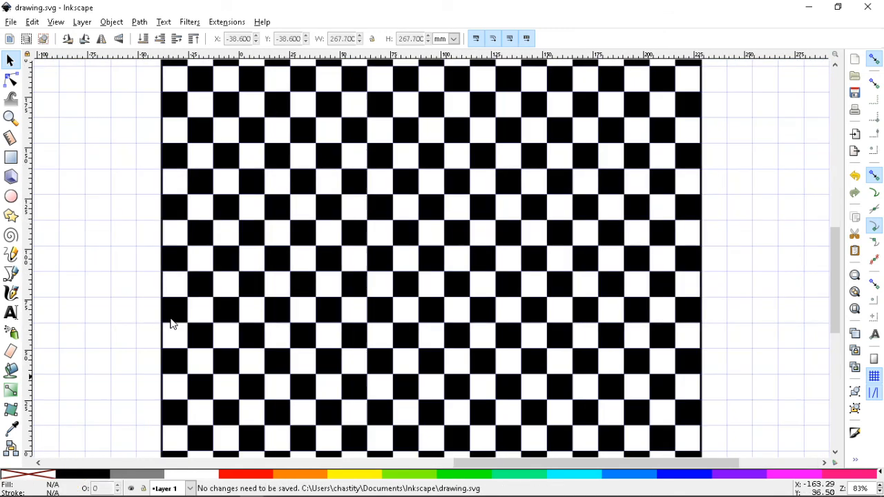
left_click_drag(699, 236, 732, 311)
key("ctrl+z")
scroll(751, 303, "up", 6)
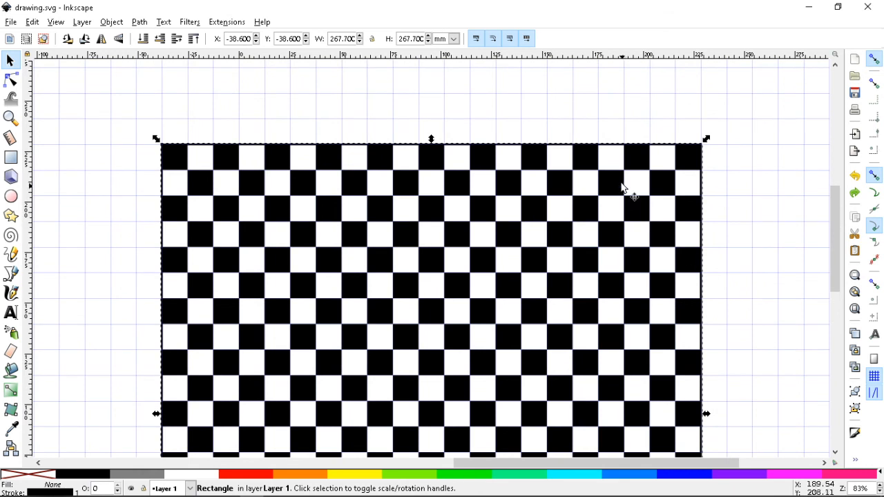
left_click_drag(201, 151, 181, 98)
key("ctrl+z")
left_click(768, 218)
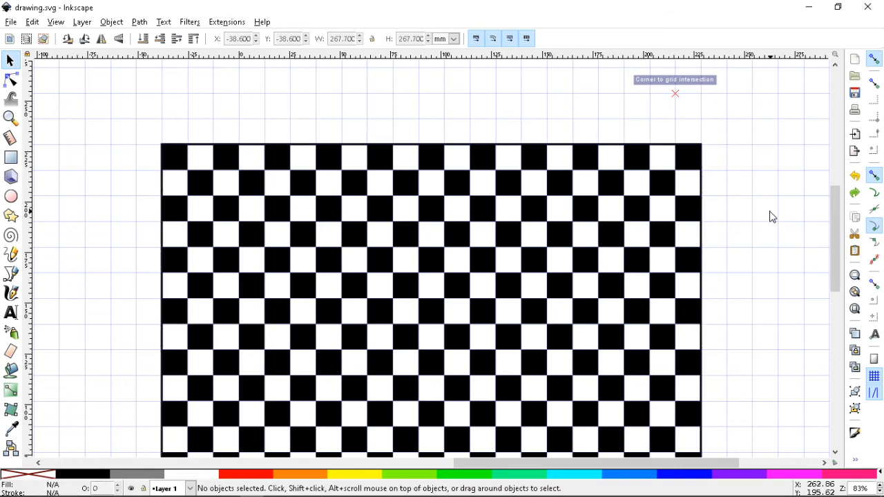
Start saving a copy of the drawing and create and open a new folder named important inside the Inkscape folder
key("ctrl+s")
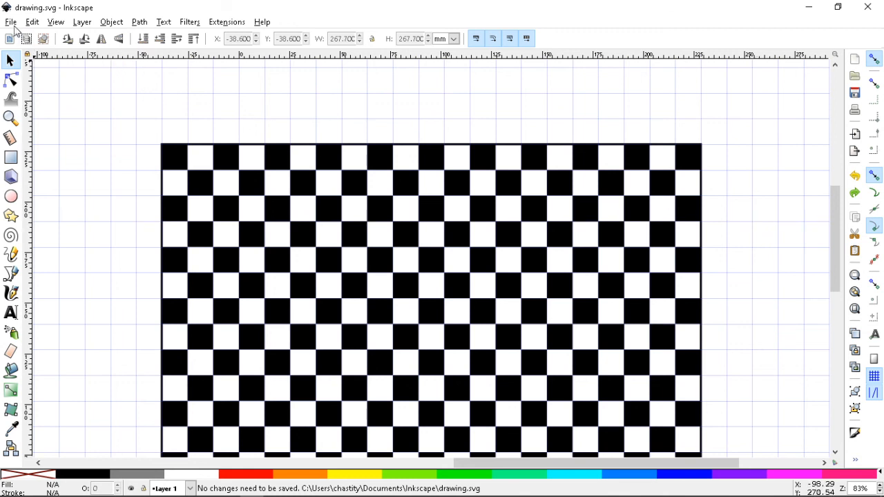
left_click(11, 23)
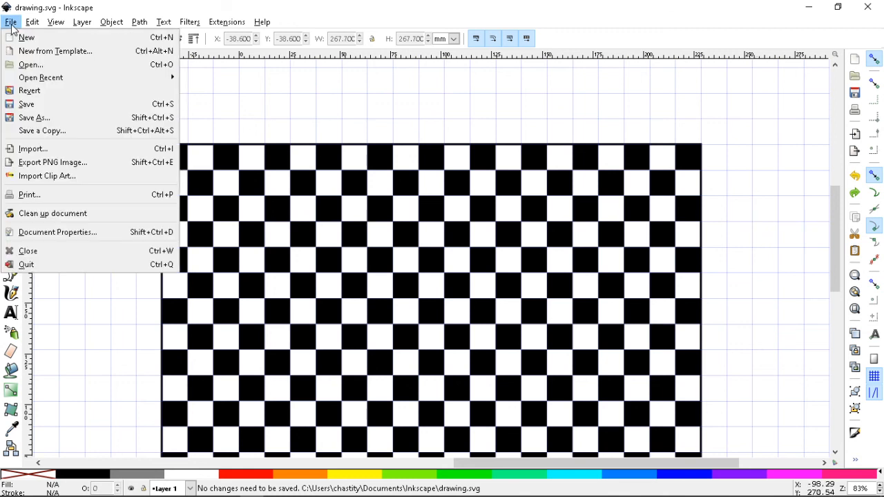
left_click(43, 132)
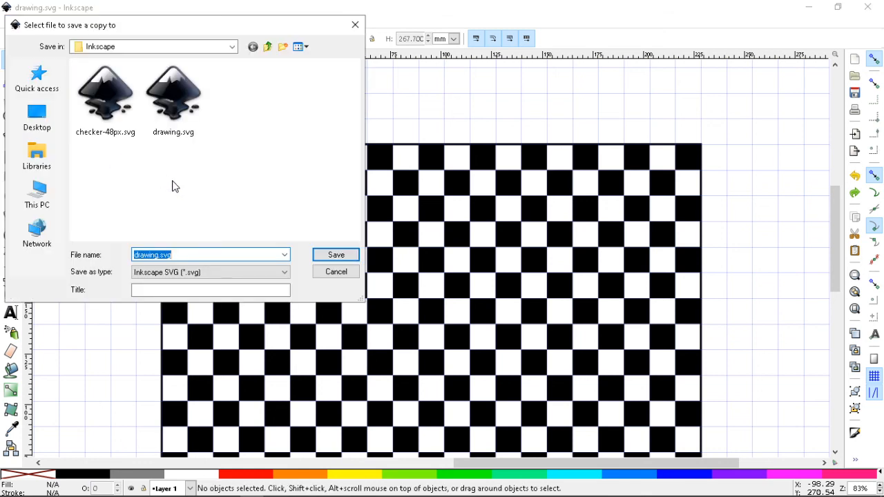
left_click(283, 47)
type("im")
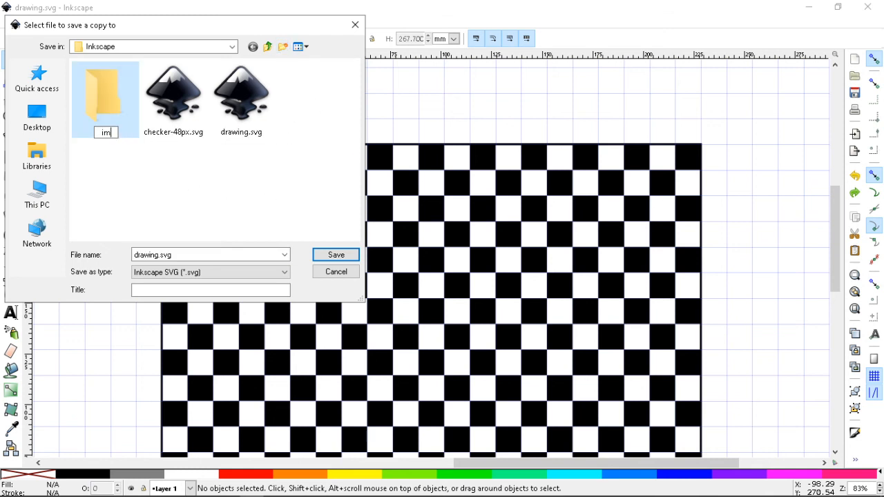
type("portant")
key("Return")
key("Return")
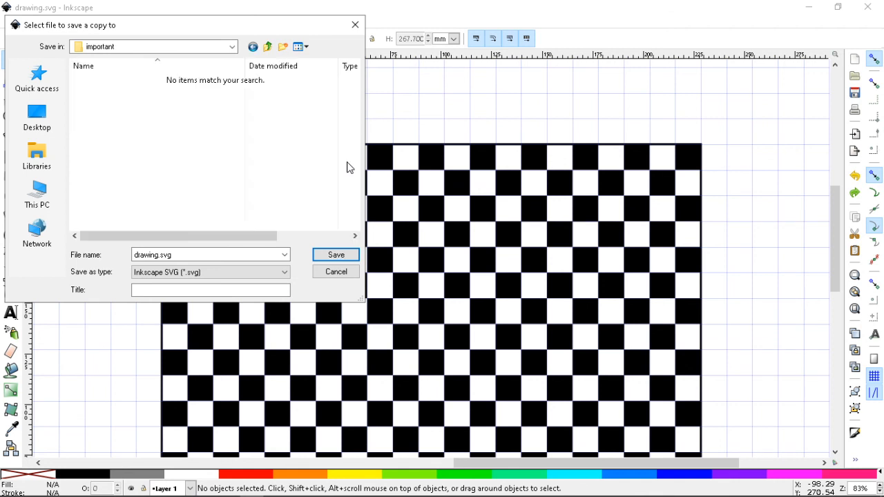
Save the copy as "rotate ready checkerboard" in Inkscape SVG format in the important folder
double_click(199, 254)
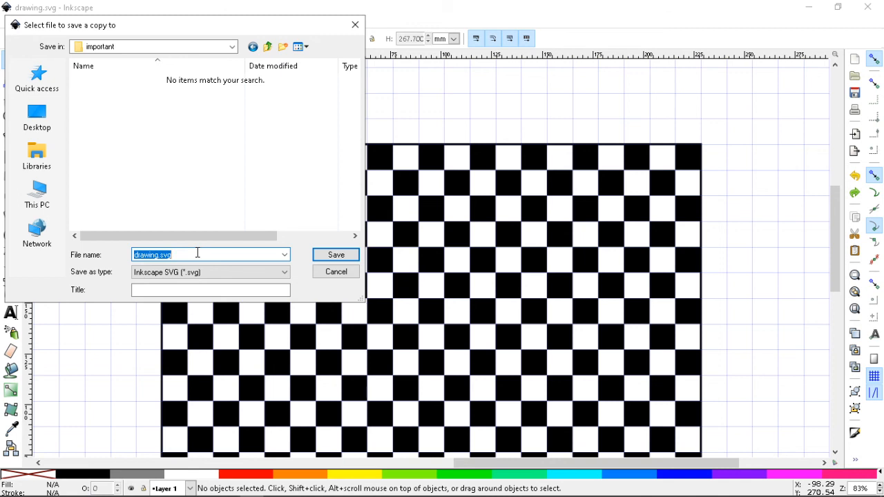
type("checke")
type("rotate")
type(" ready chec")
type("ker")
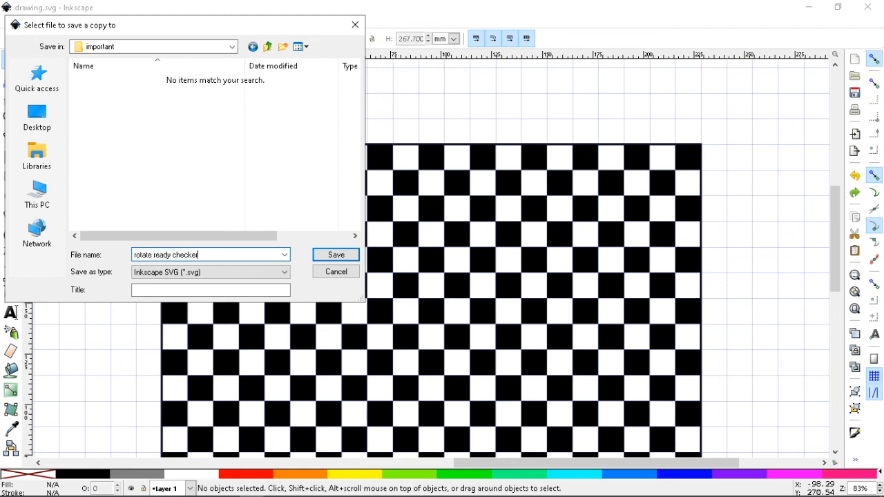
type("board")
key("Return")
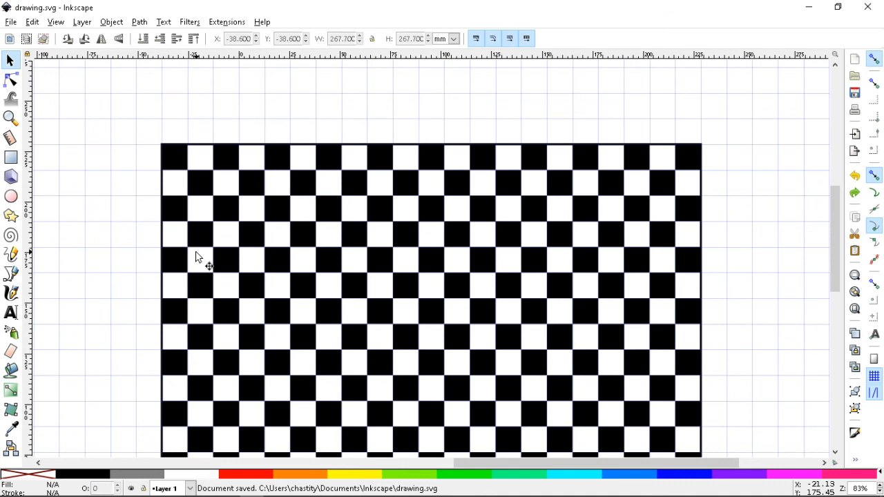
key("ctrl+s")
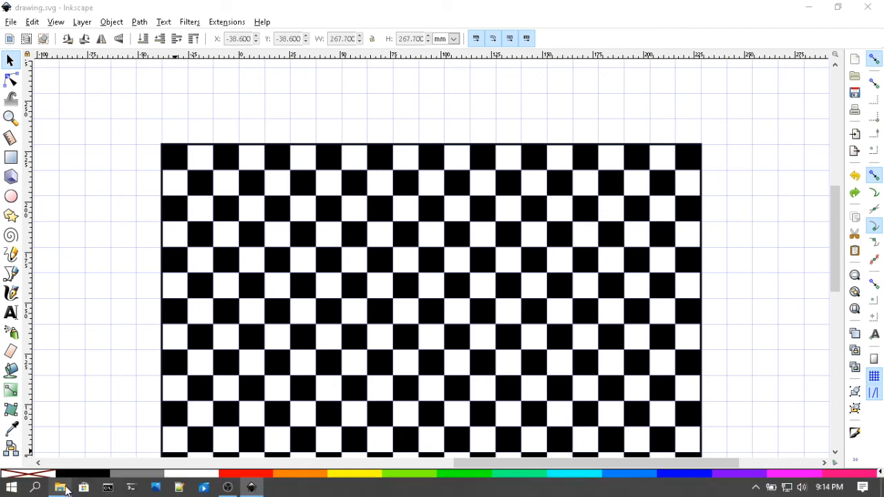
Switch to File Explorer, check the contents of the important folder, and go back up to the Inkscape folder
left_click(71, 490)
double_click(165, 147)
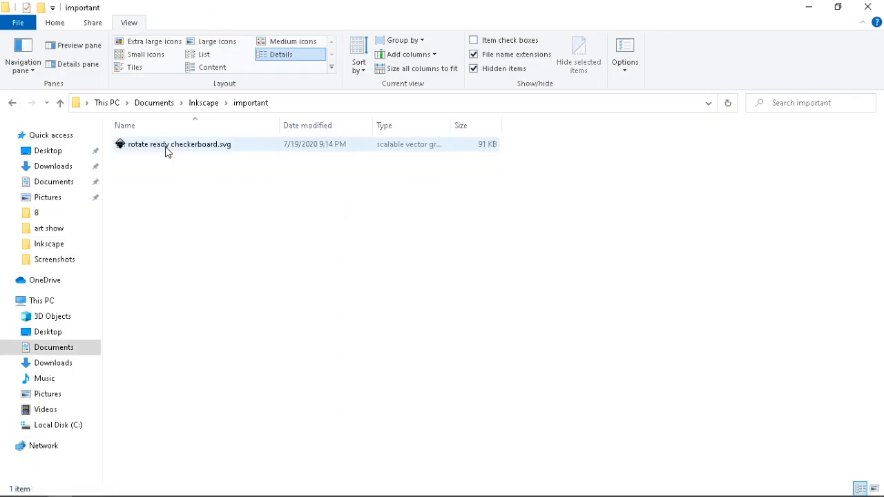
left_click(59, 105)
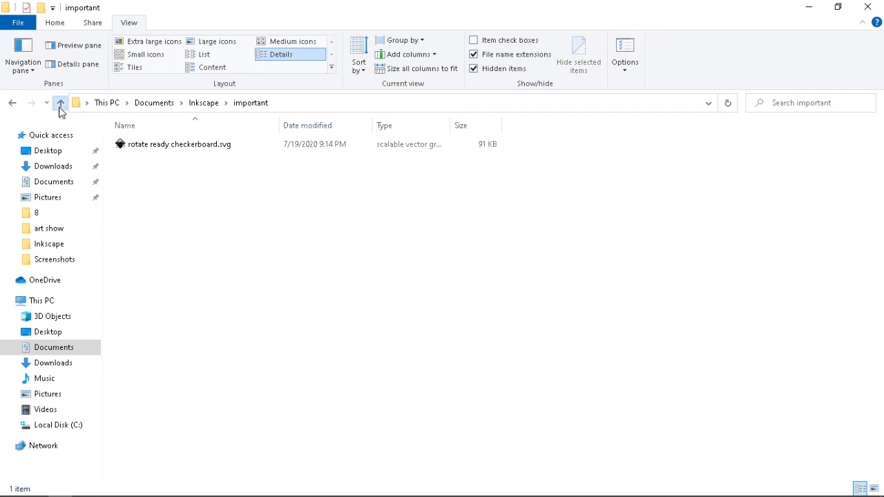
Switch back to Inkscape and save the outlined checkerboard in drawing.svg
left_click(252, 488)
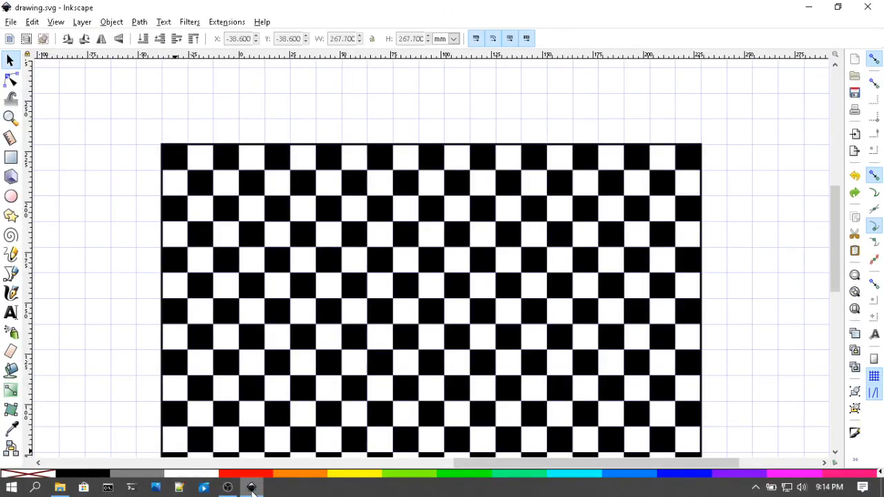
scroll(719, 115, "down", 3)
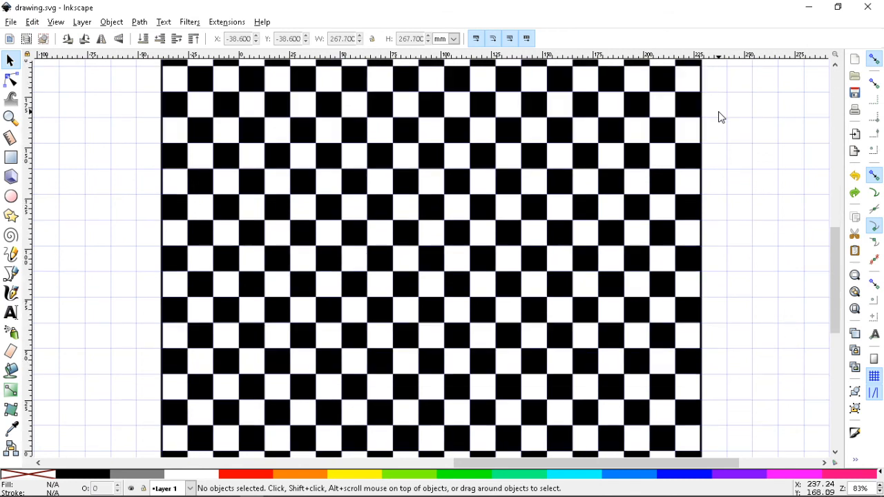
key("ctrl+s")
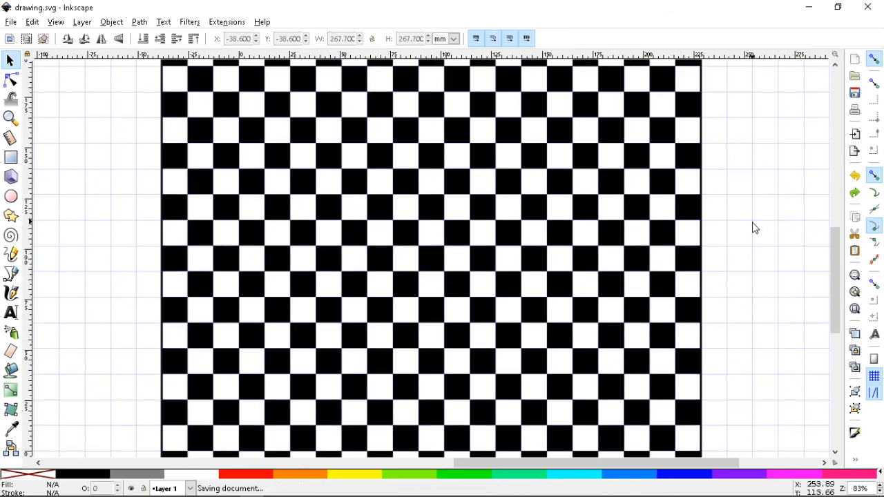
key("minus")
key("minus")
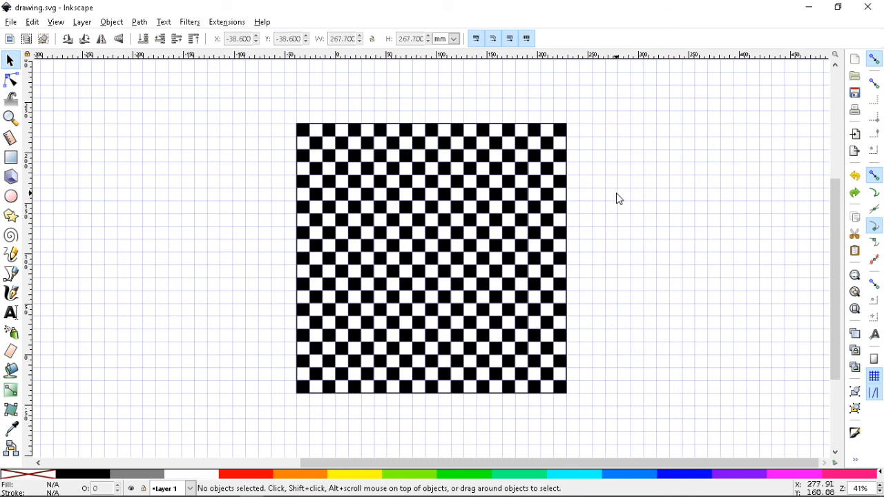
key("ctrl+s")
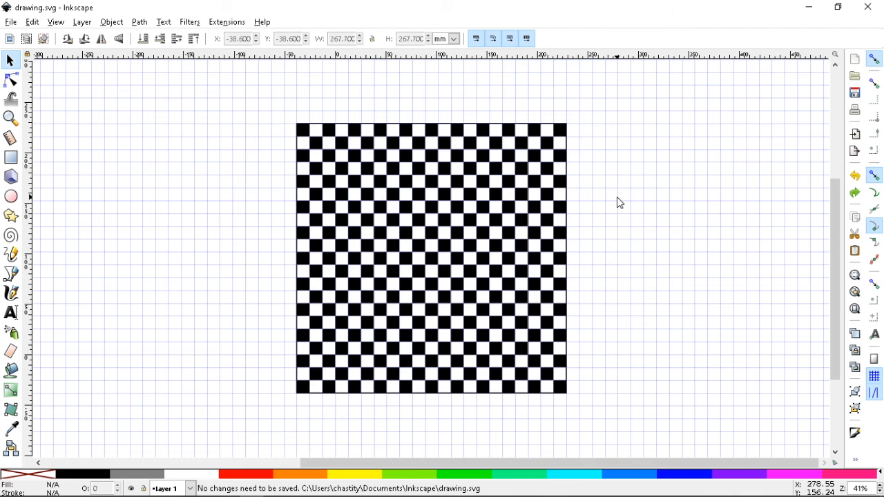
mouse_move(409, 496)
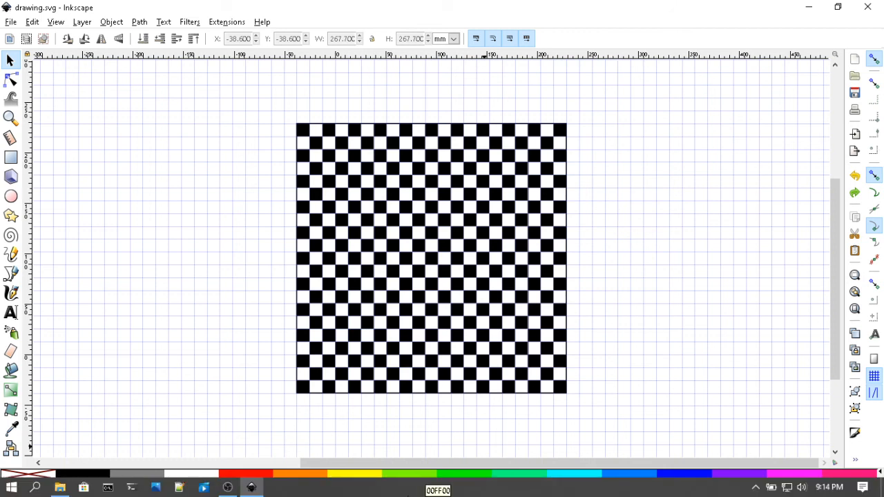
left_click(228, 489)
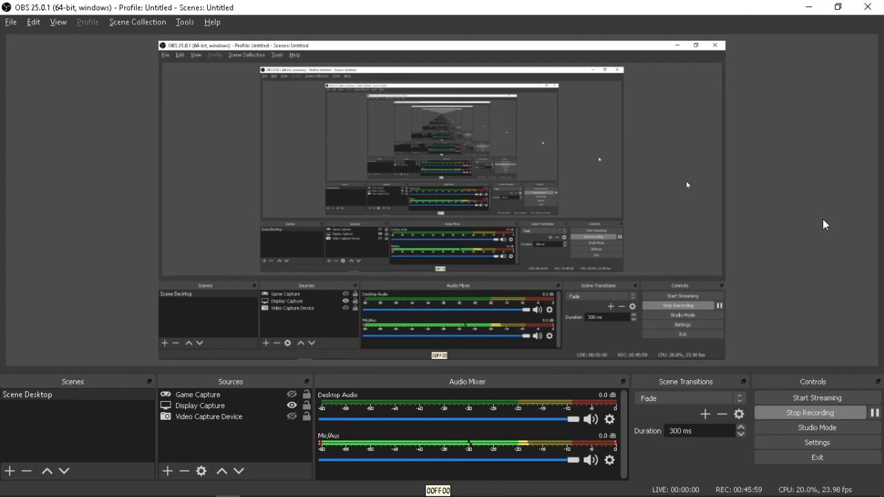
mouse_move(308, 493)
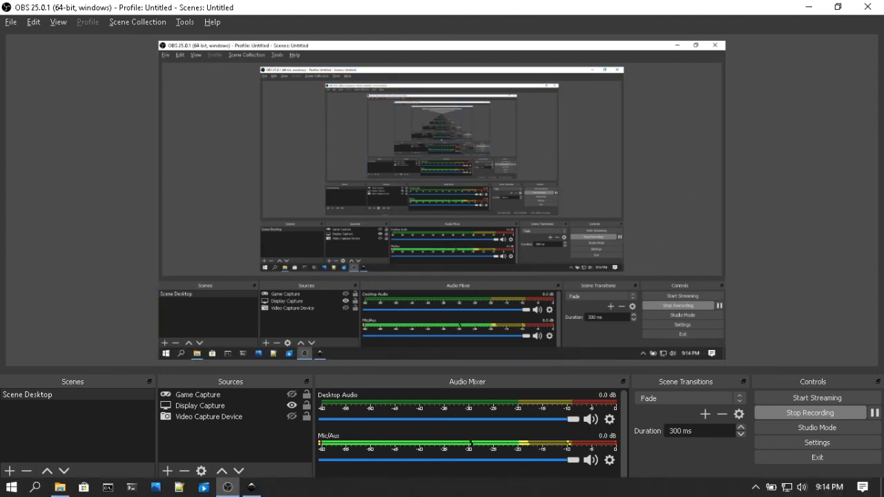
left_click(251, 488)
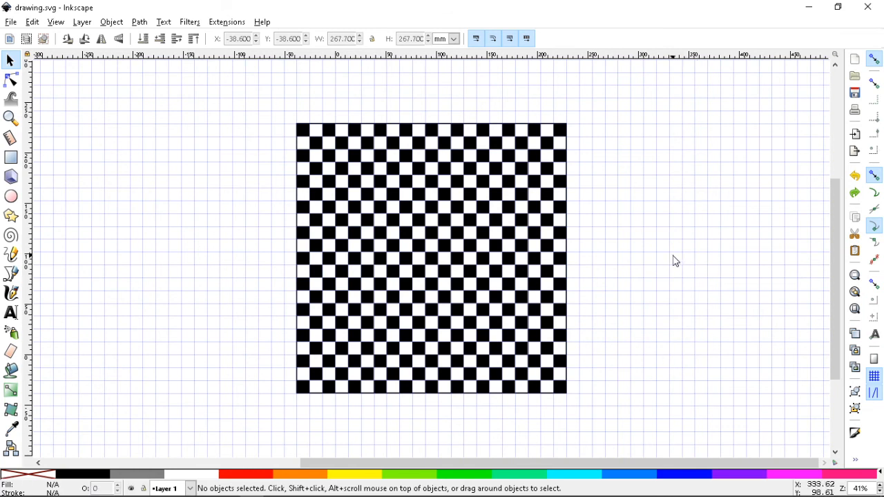
key("ctrl+s")
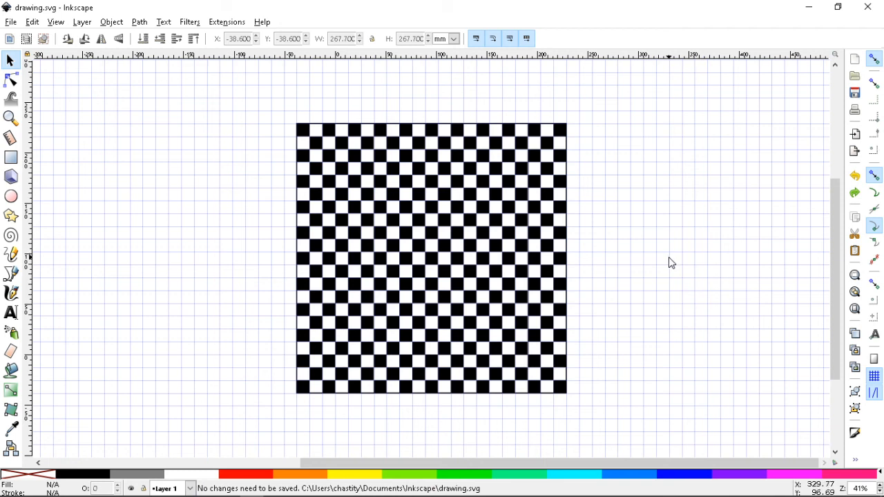
key("ctrl+s")
mouse_move(571, 496)
mouse_move(255, 490)
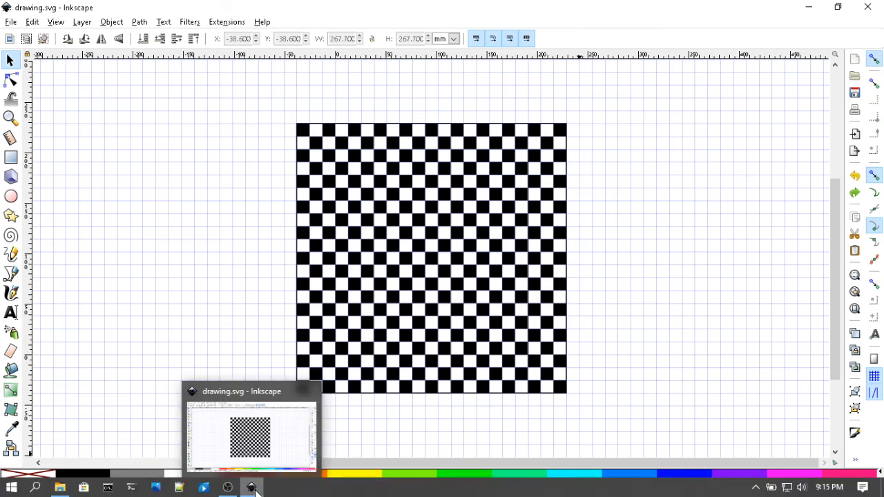
left_click(253, 489)
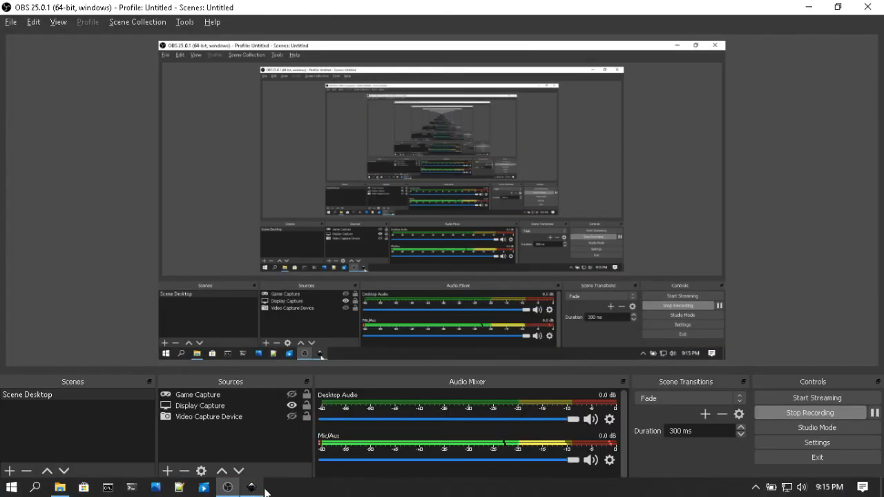